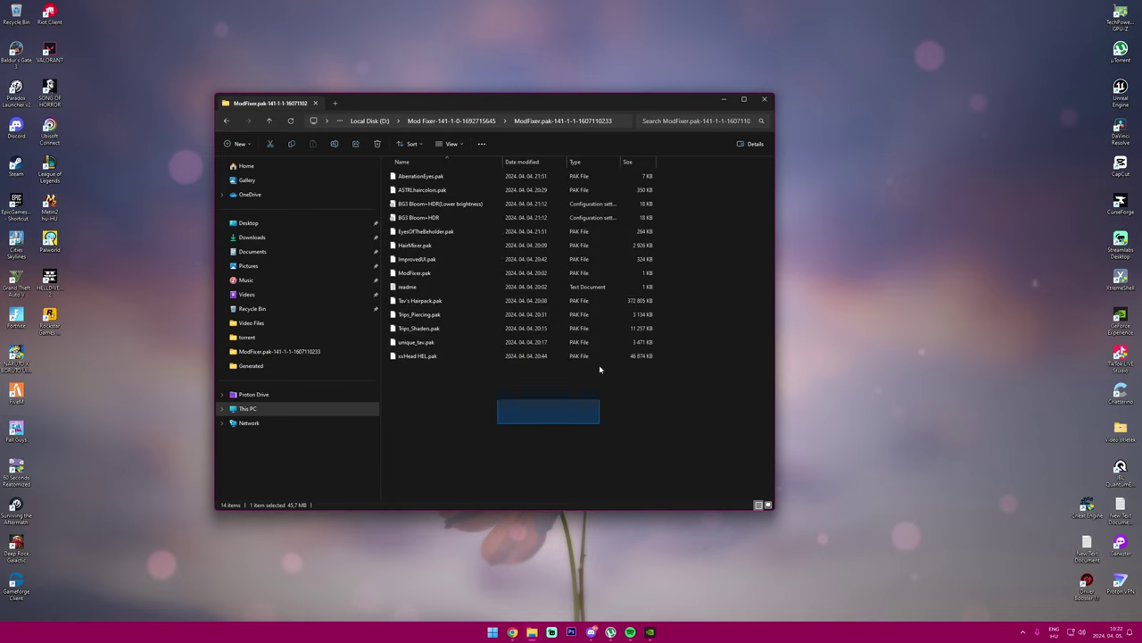
pyautogui.click(393, 277)
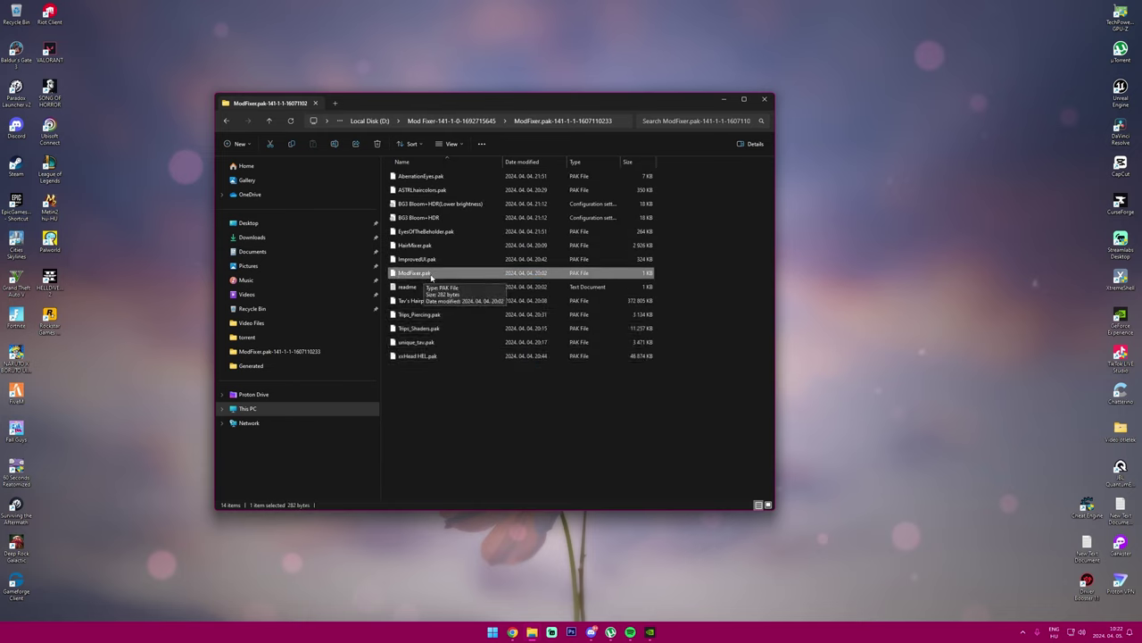
pyautogui.moveTo(686, 273); pyautogui.dragTo(532, 447)
pyautogui.moveTo(496, 110); pyautogui.dragTo(546, 113)
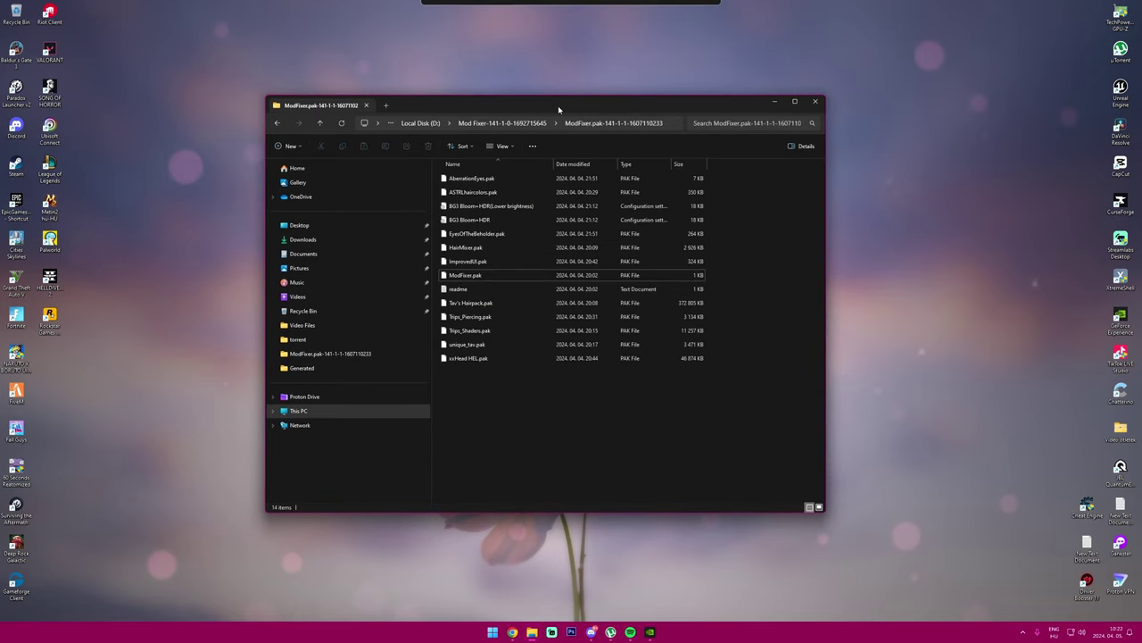
pyautogui.click(423, 124)
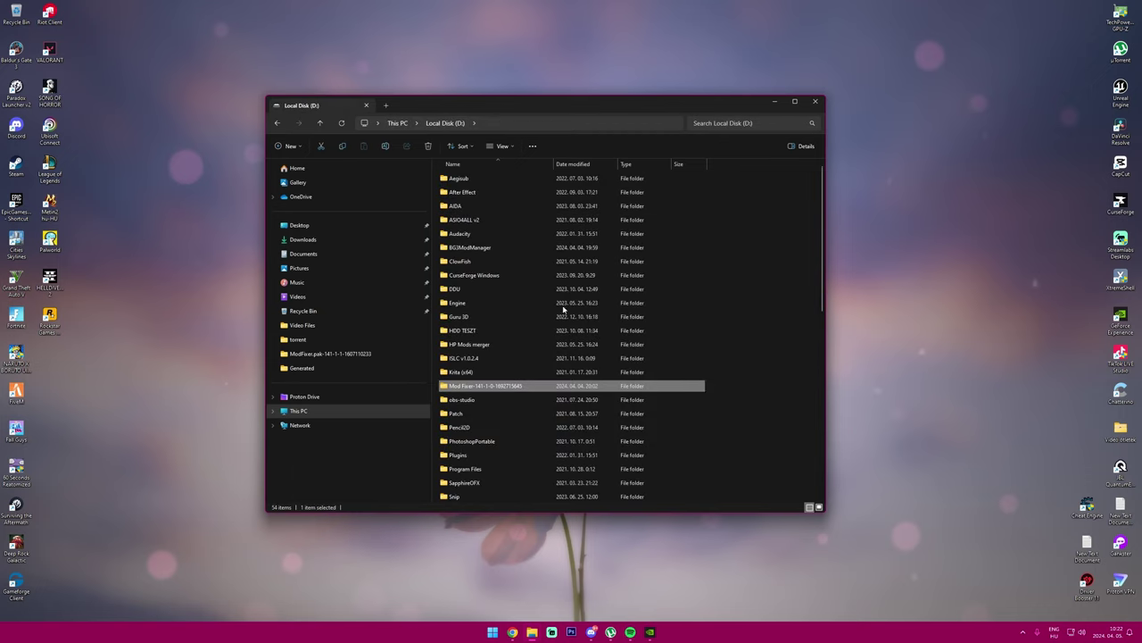
pyautogui.doubleClick(512, 386)
pyautogui.doubleClick(481, 178)
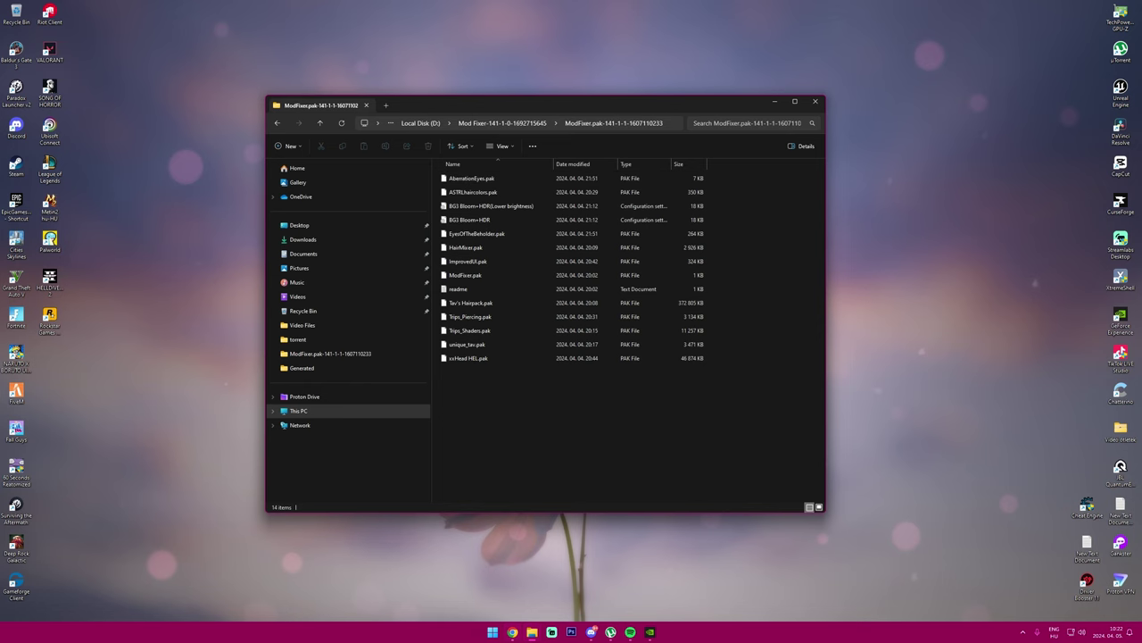
# Step: Switch to Chrome, open the required ImprovedUI ReleaseReady mod in a new tab, and replace the Mod Fixer page with it
pyautogui.click(512, 632)
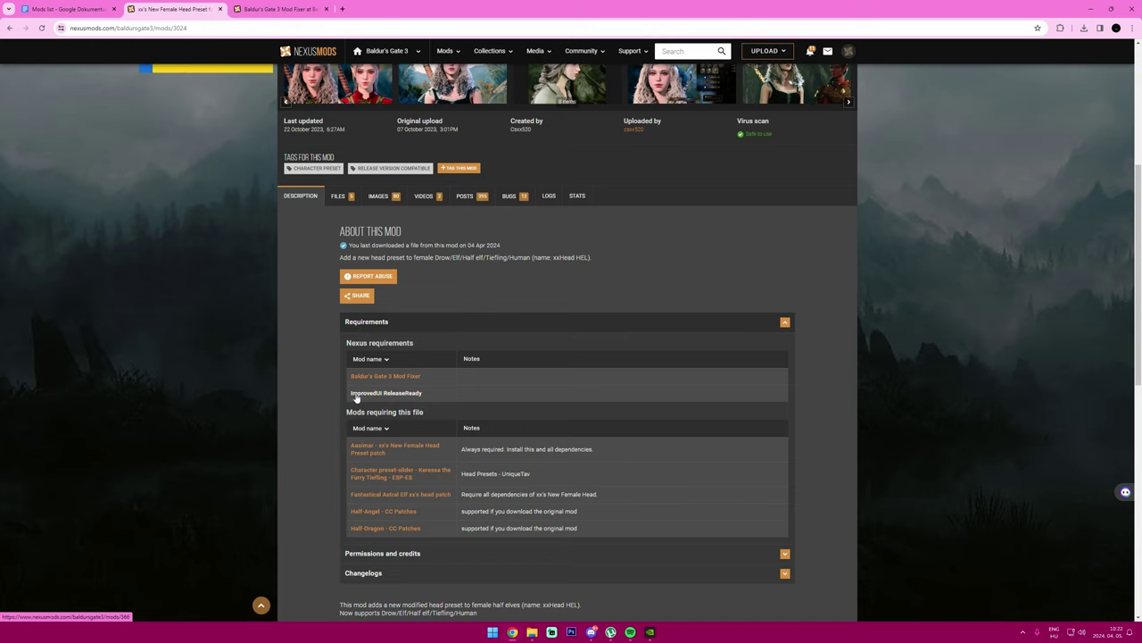
pyautogui.rightClick(399, 396)
pyautogui.click(424, 403)
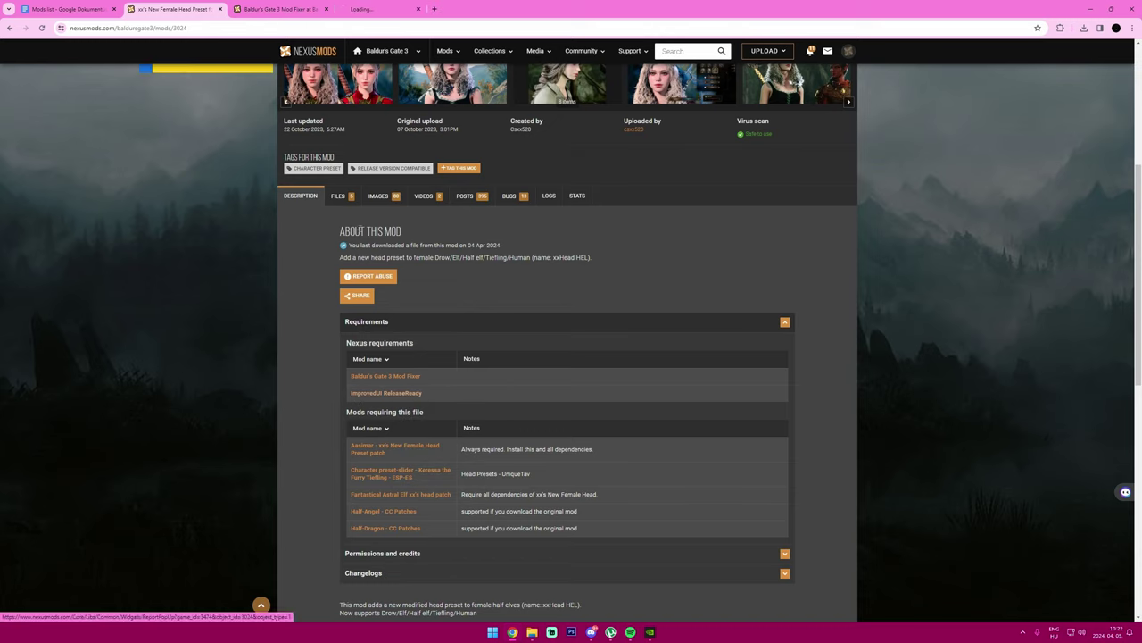
pyautogui.click(326, 9)
pyautogui.click(295, 9)
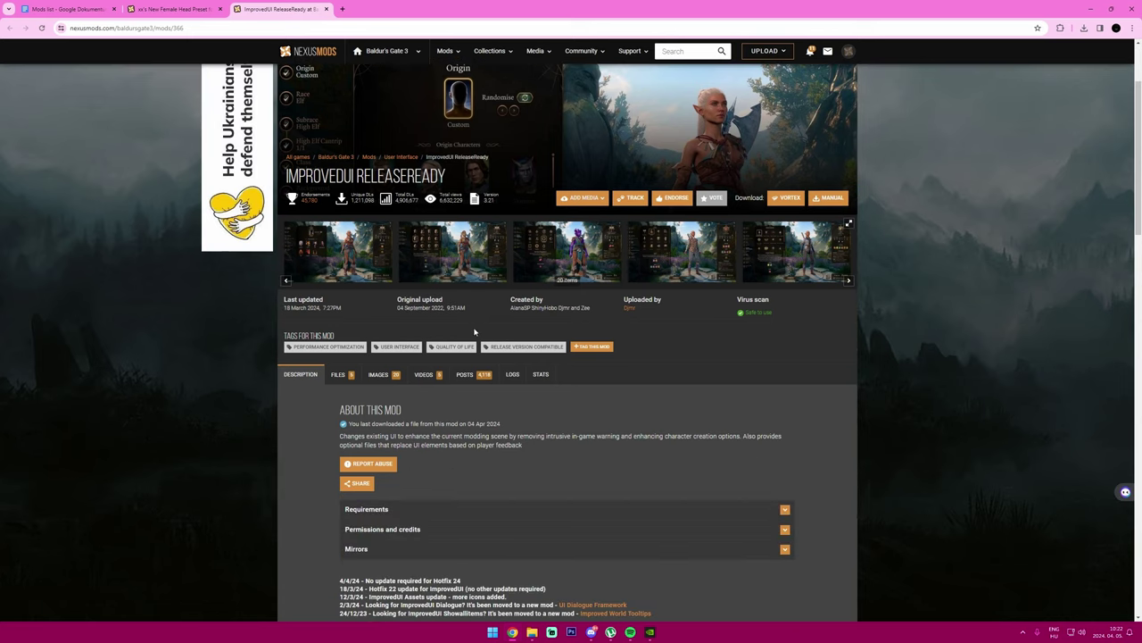
# Step: Check the Requirements section of the ImprovedUI ReleaseReady mod for dependencies and collapse it again
pyautogui.scroll(-1, 474, 332)
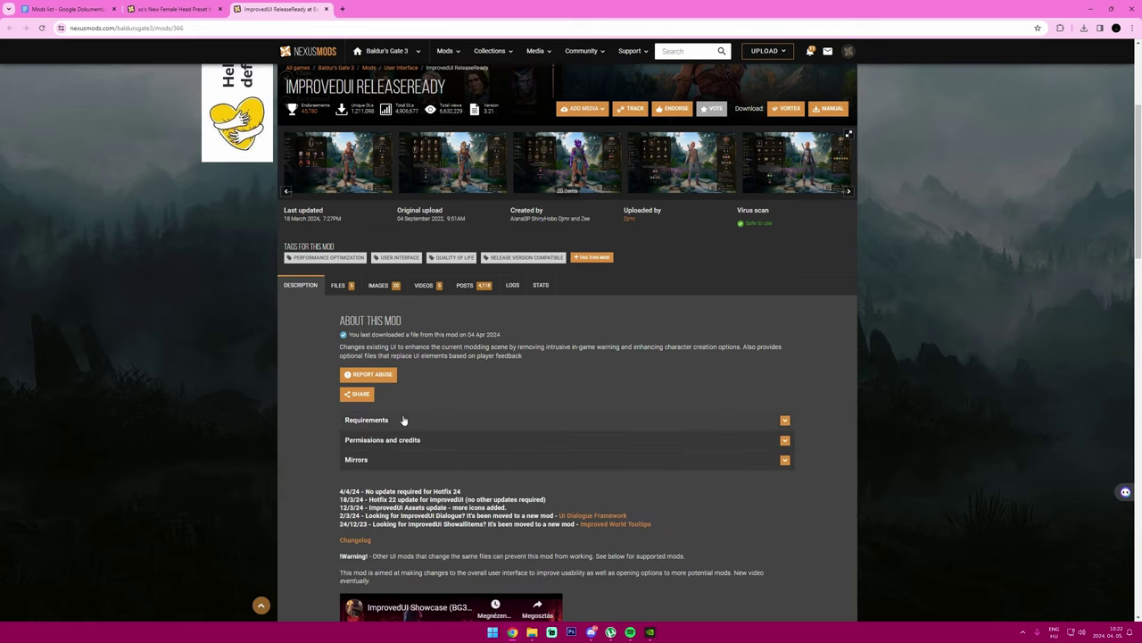
pyautogui.click(393, 412)
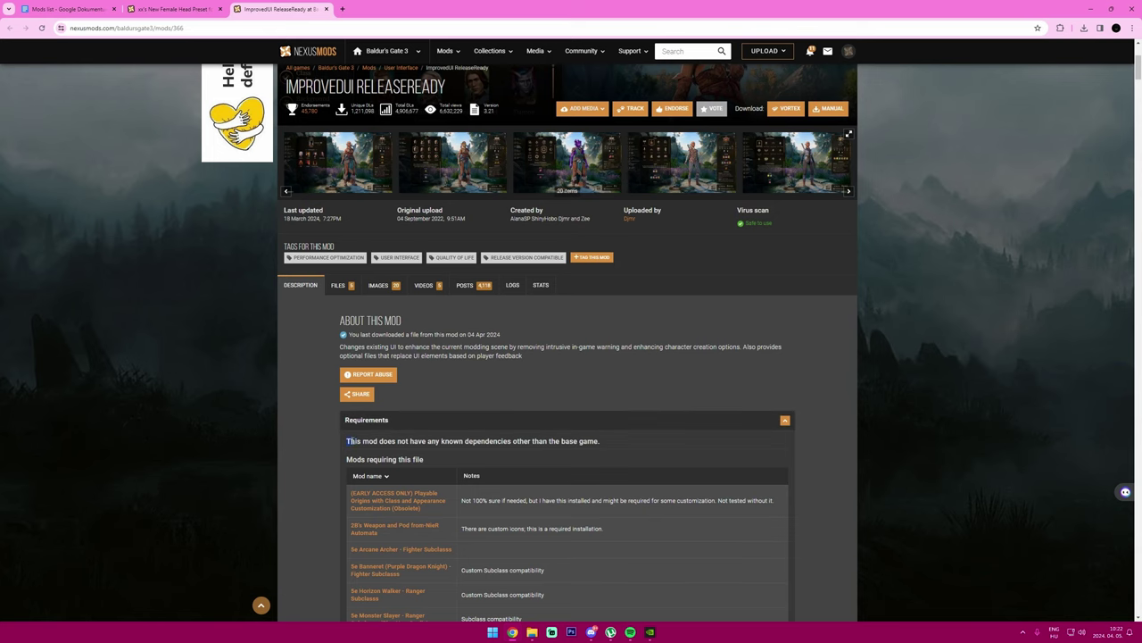
pyautogui.moveTo(353, 436); pyautogui.dragTo(650, 441)
pyautogui.click(357, 420)
pyautogui.click(357, 420)
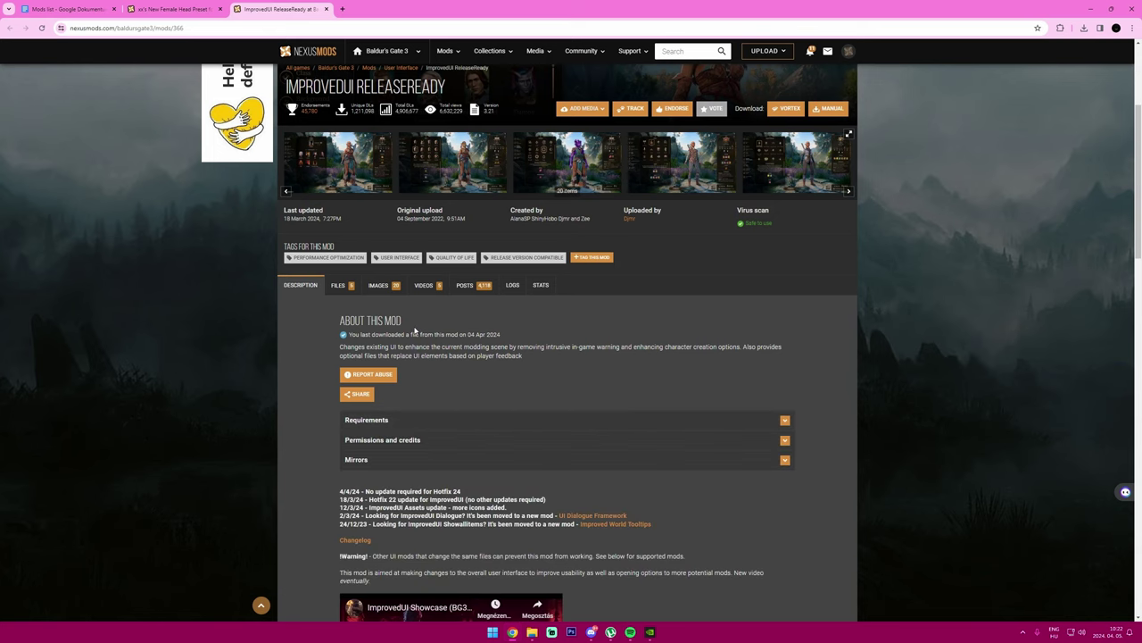
# Step: Manually download the ImprovedUI main file with the slow download option and save the zip in Downloads
pyautogui.click(342, 286)
pyautogui.scroll(-3, 375, 393)
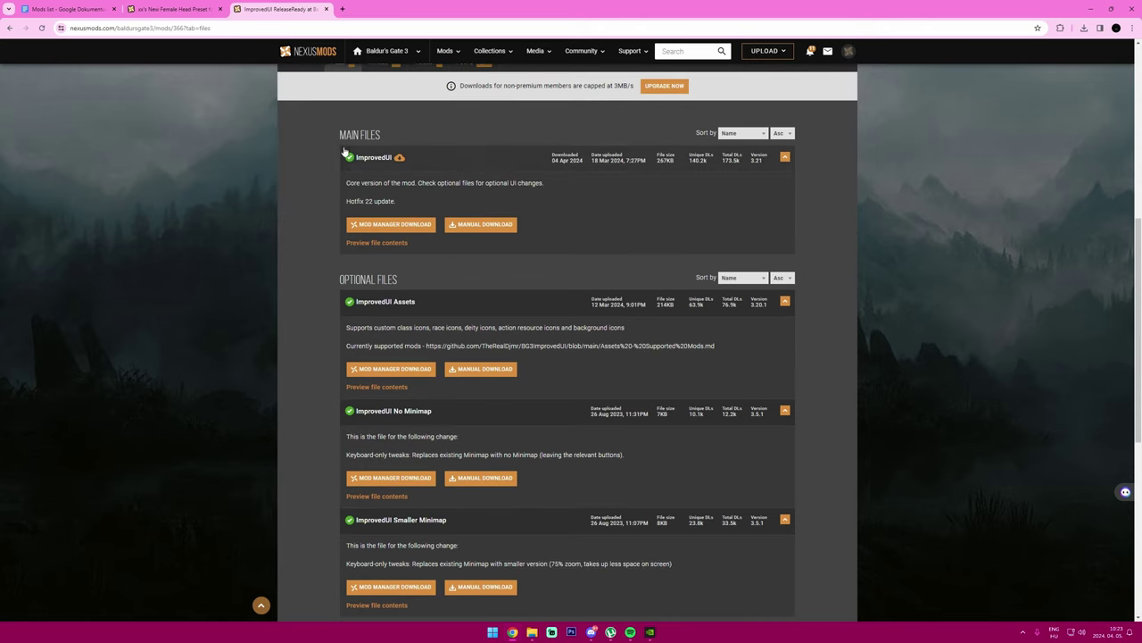
pyautogui.click(482, 224)
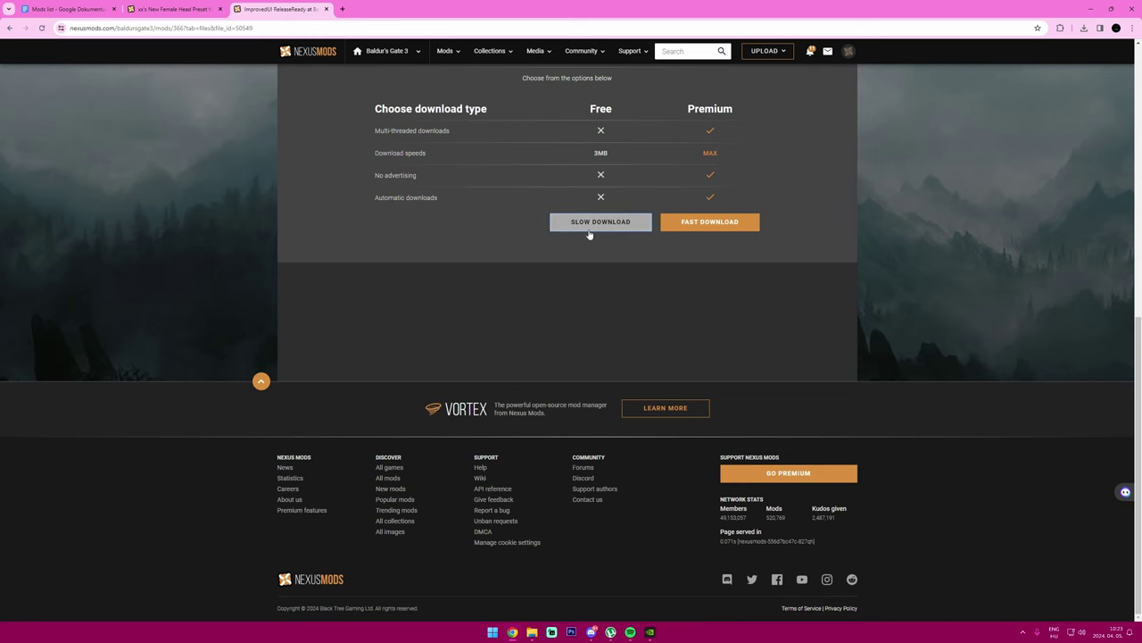
pyautogui.click(589, 228)
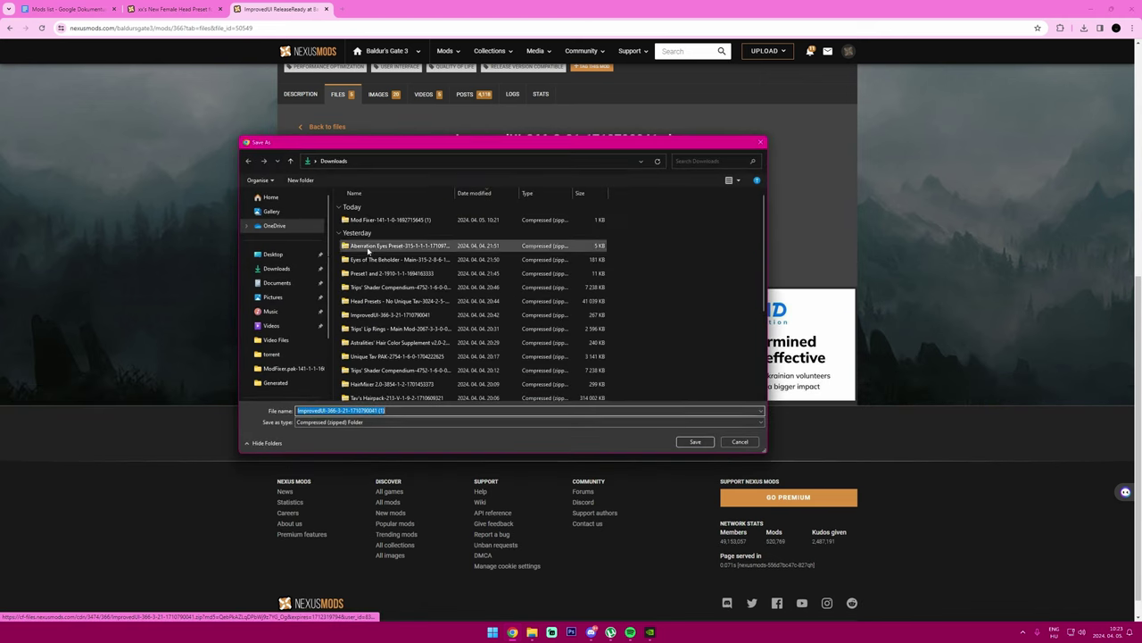
pyautogui.click(695, 441)
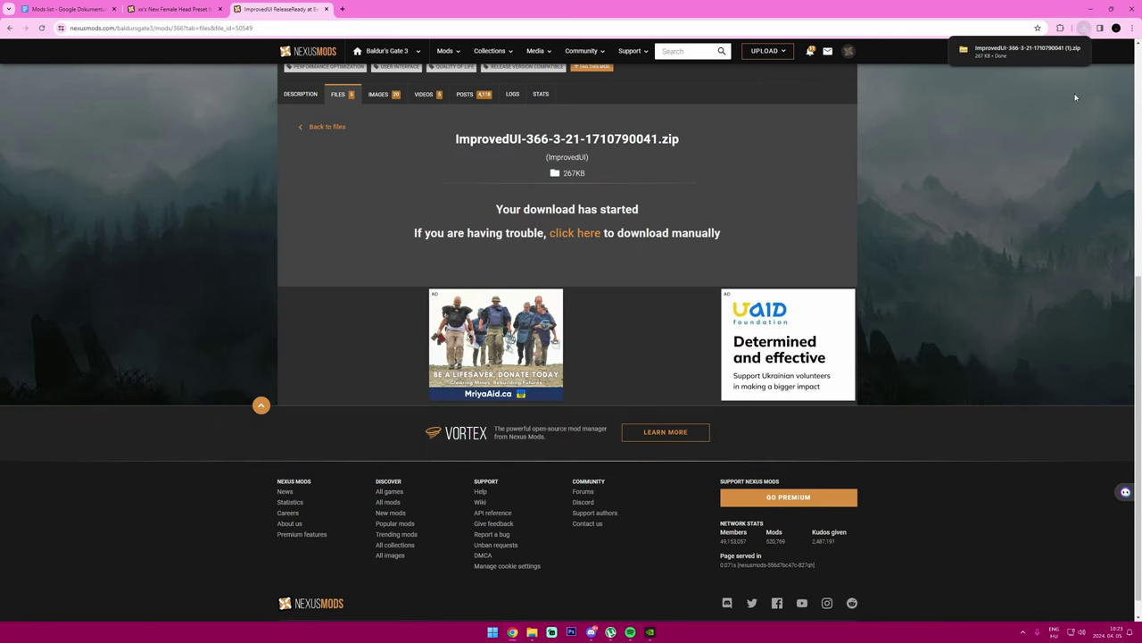
# Step: Open the downloaded ImprovedUI zip and place its window beside the mod folder's window
pyautogui.click(1056, 51)
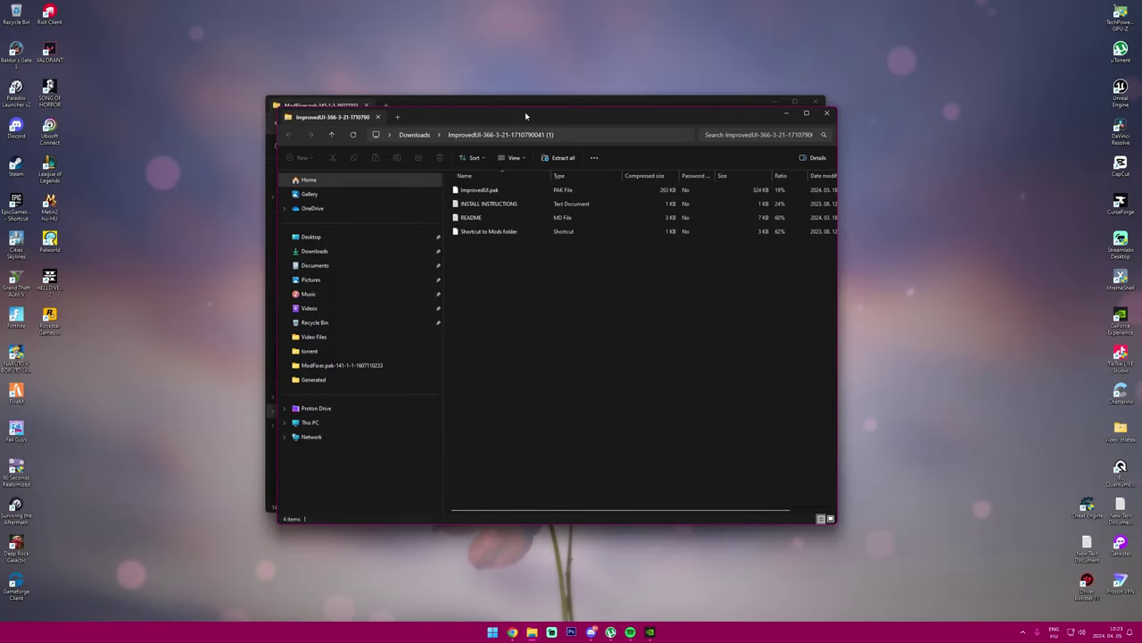
pyautogui.moveTo(527, 117)
pyautogui.mouseDown()
pyautogui.moveTo(722, 142)
pyautogui.moveTo(523, 133)
pyautogui.mouseUp()
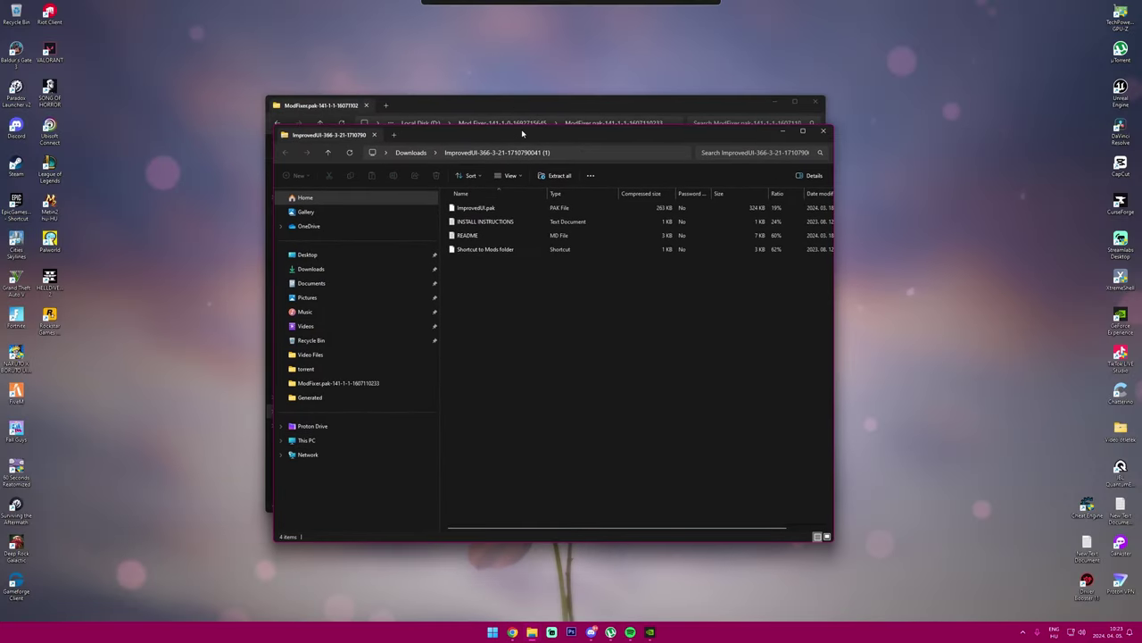
pyautogui.moveTo(527, 299); pyautogui.dragTo(507, 286)
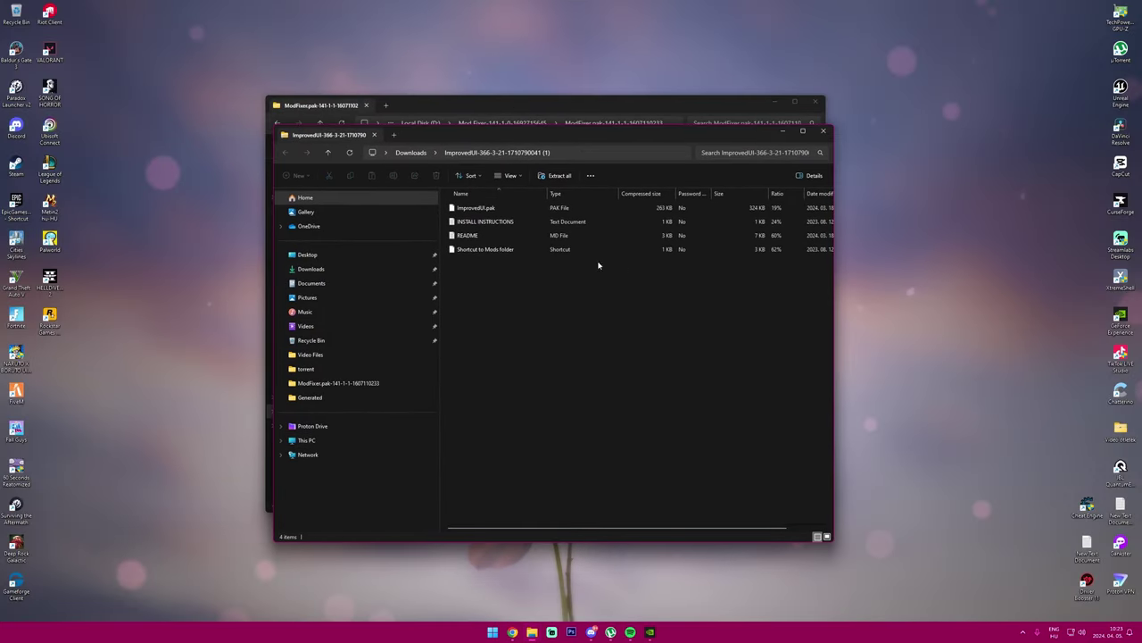
pyautogui.moveTo(579, 133); pyautogui.dragTo(976, 141)
pyautogui.moveTo(536, 105); pyautogui.dragTo(363, 103)
pyautogui.moveTo(904, 142); pyautogui.dragTo(812, 87)
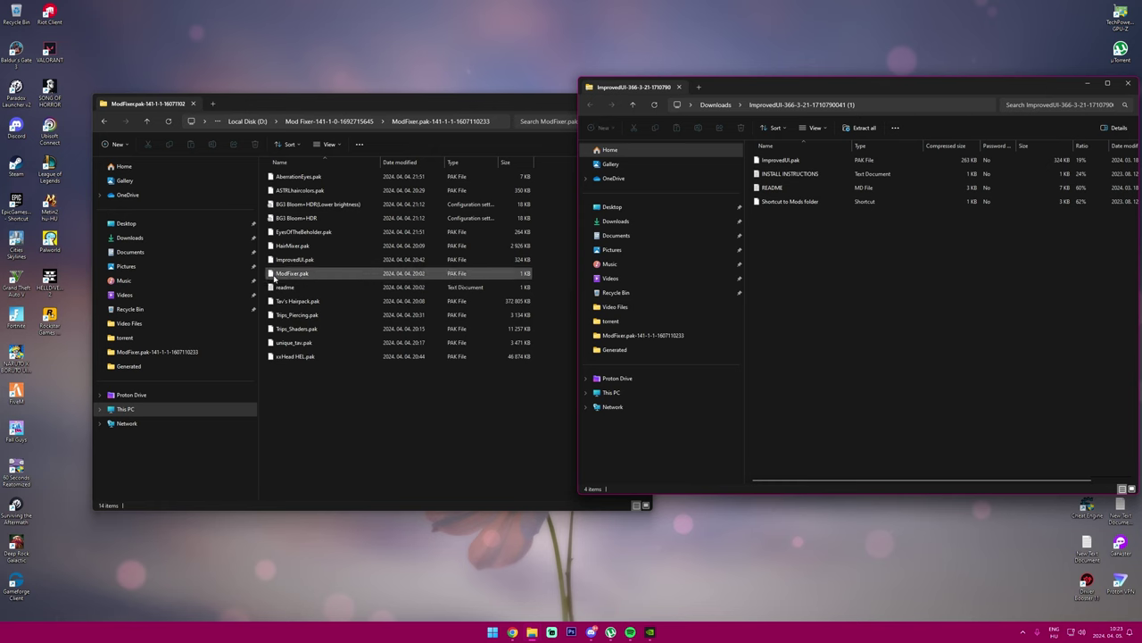
pyautogui.moveTo(415, 412); pyautogui.dragTo(415, 192)
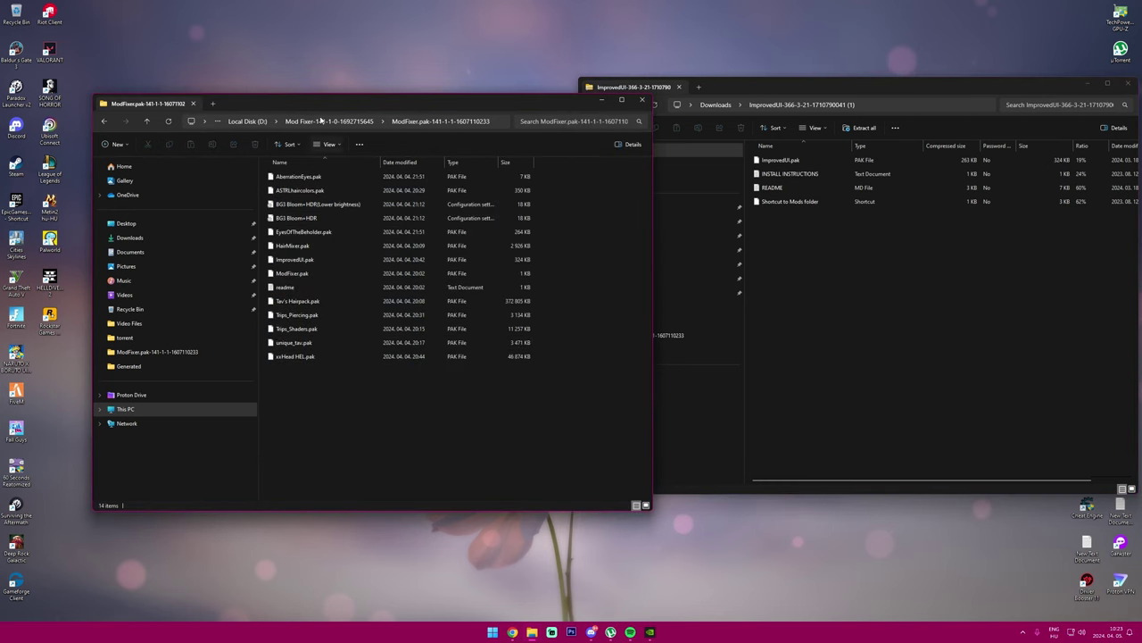
pyautogui.moveTo(756, 86); pyautogui.dragTo(754, 130)
# Step: Highlight and deselect all files in the mod folder, and close the ImprovedUI zip window
pyautogui.moveTo(378, 452); pyautogui.dragTo(511, 134)
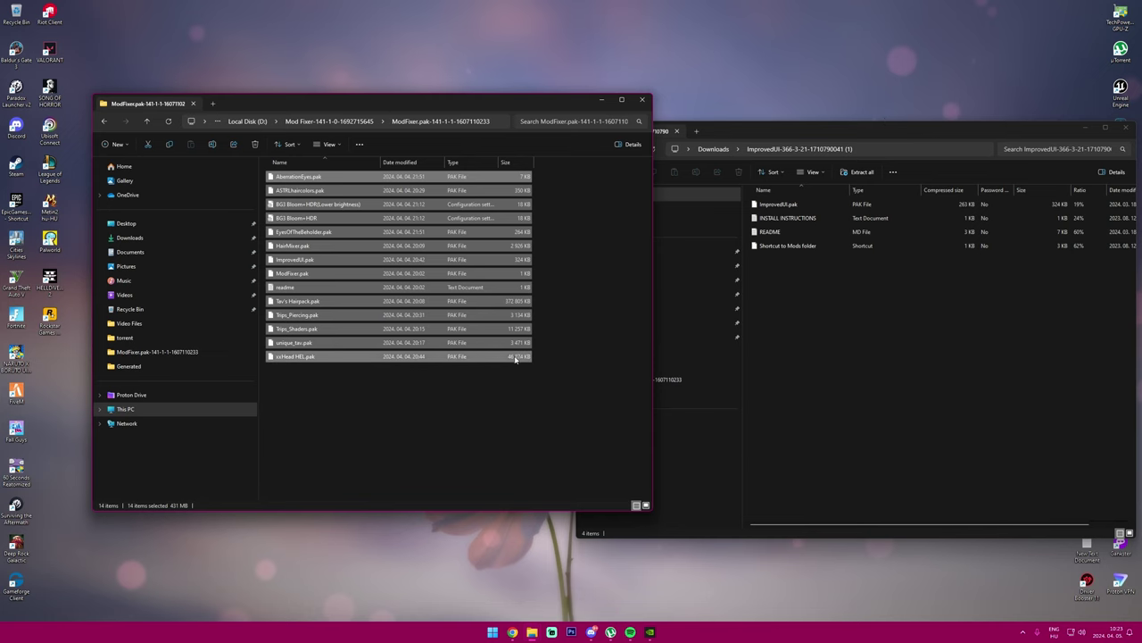
pyautogui.click(521, 390)
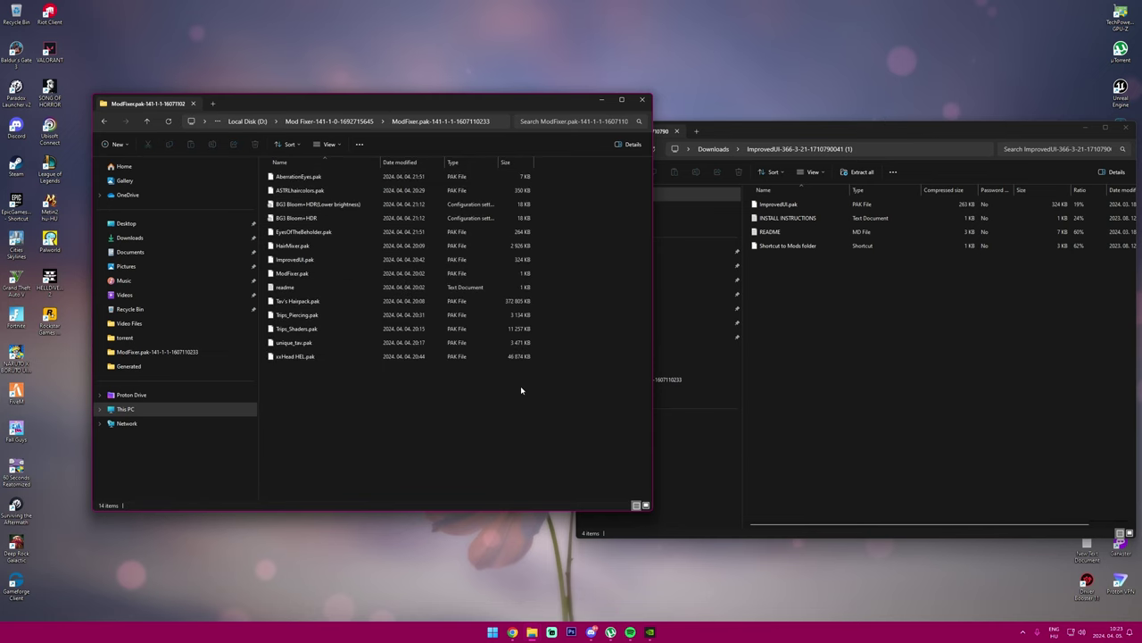
pyautogui.click(1126, 127)
pyautogui.moveTo(495, 105); pyautogui.dragTo(630, 110)
pyautogui.moveTo(575, 437); pyautogui.dragTo(542, 505)
# Step: Close the ImprovedUI page in Chrome and manually download the head preset mod's main Head Presets file to Downloads with slow download
pyautogui.click(512, 632)
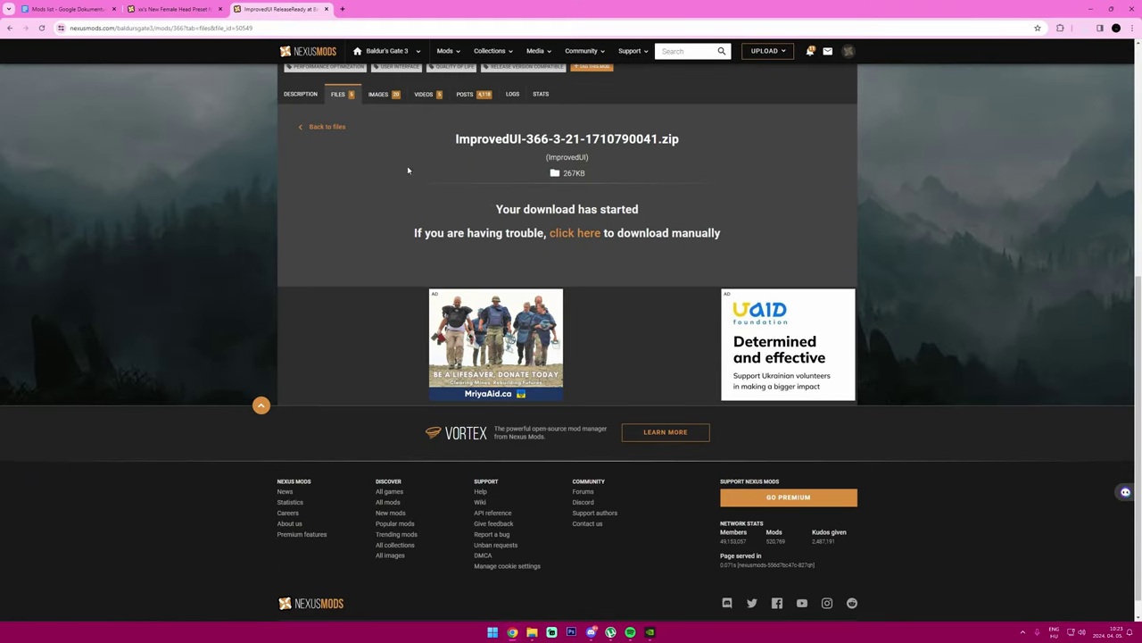
pyautogui.click(325, 9)
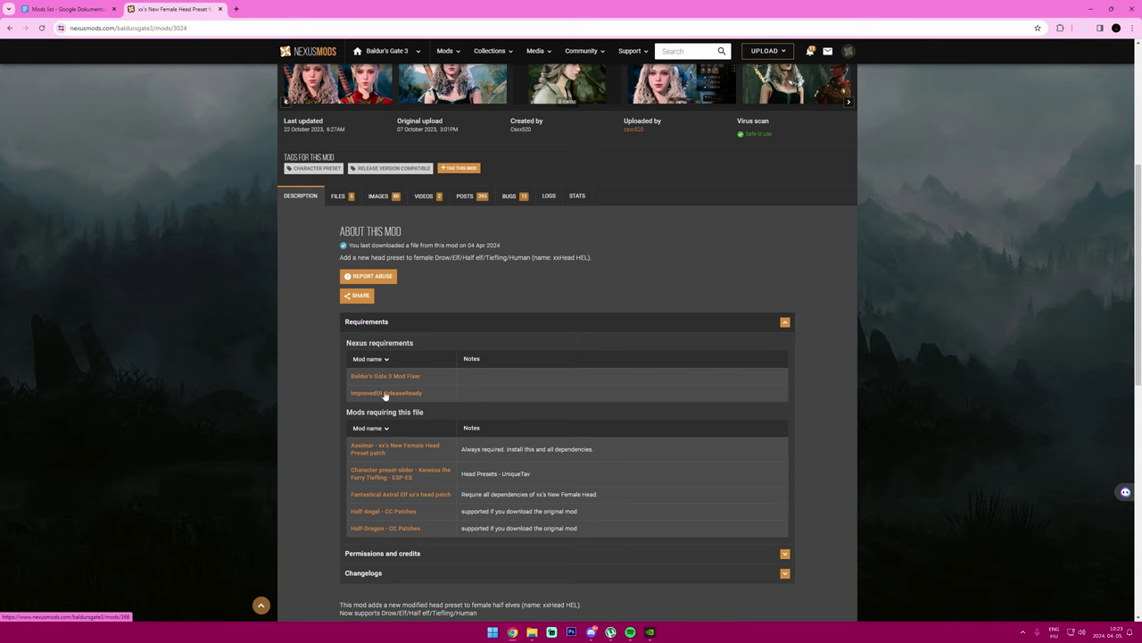
pyautogui.click(337, 196)
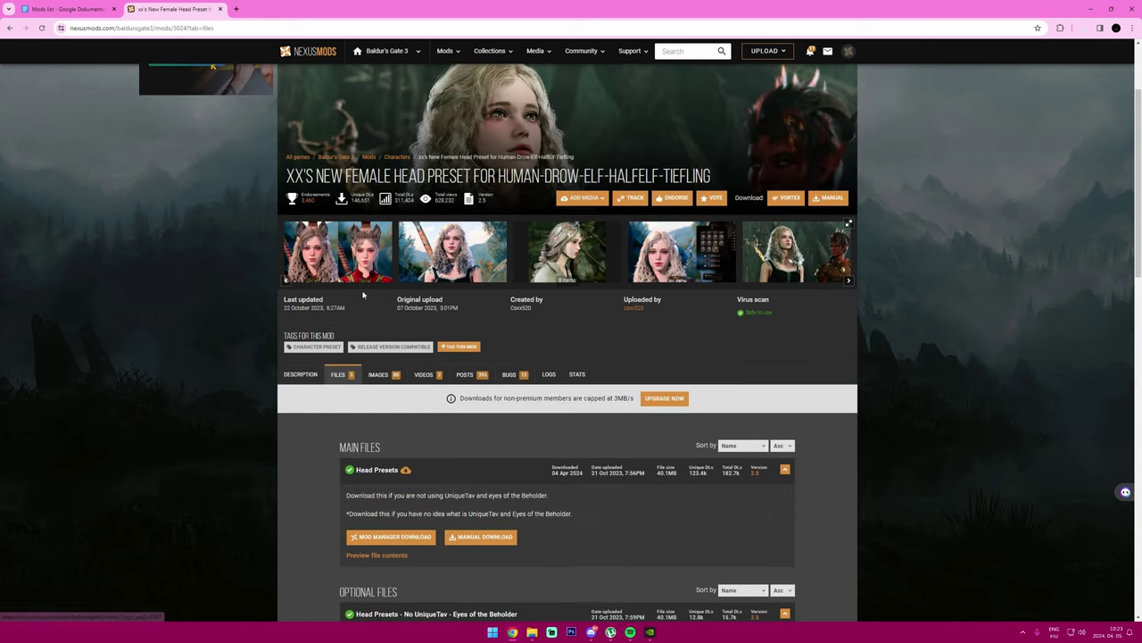
pyautogui.scroll(-2, 362, 294)
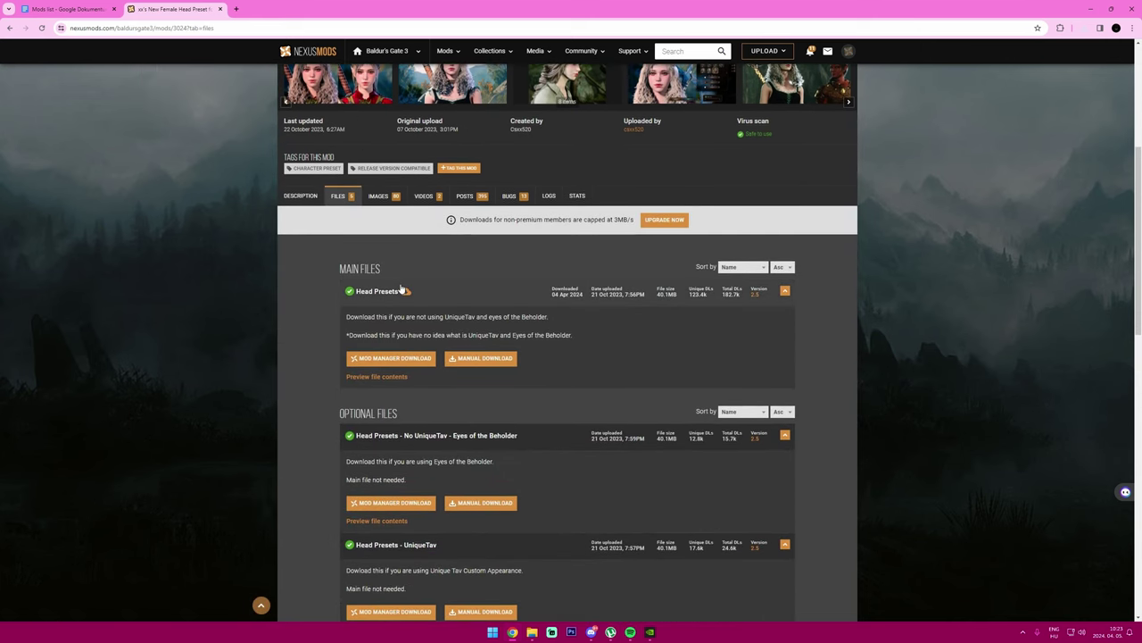
pyautogui.click(470, 361)
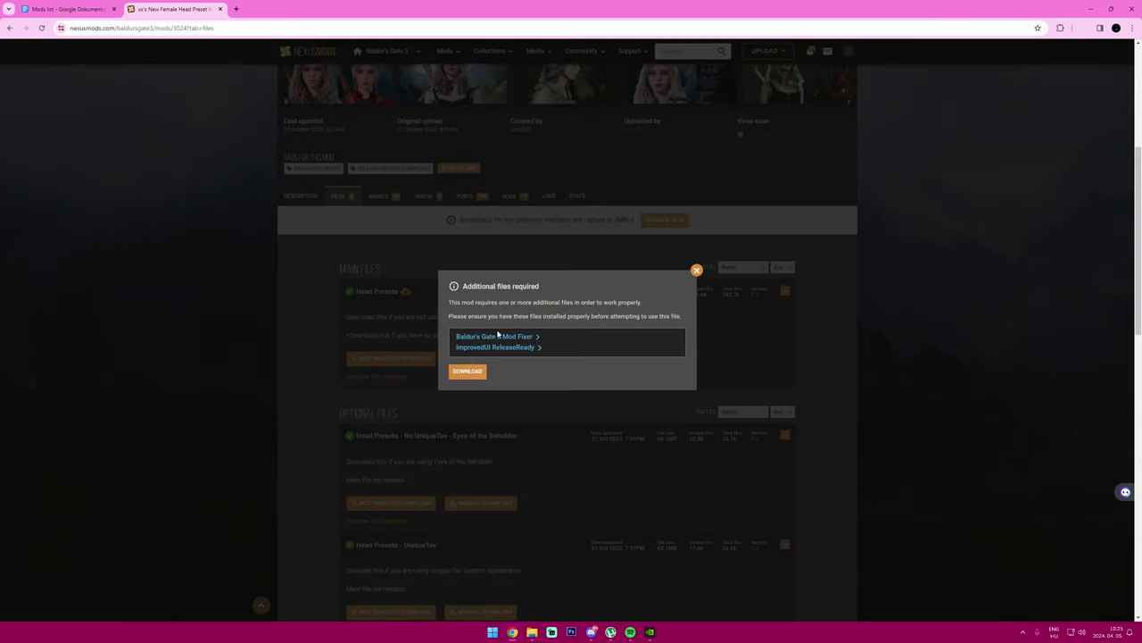
pyautogui.click(471, 371)
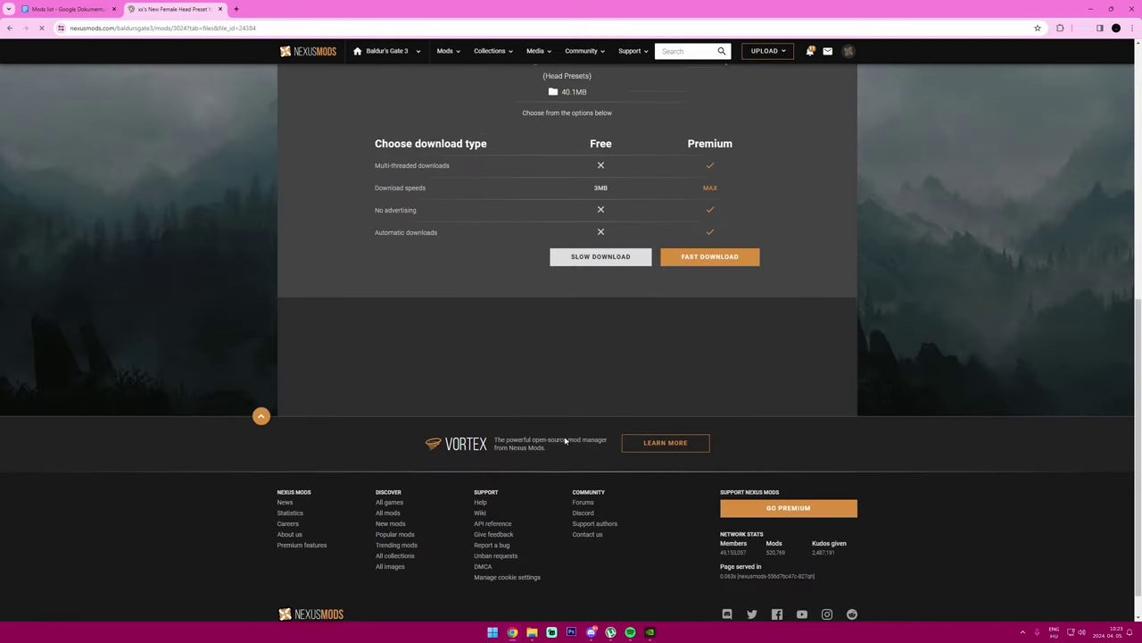
pyautogui.click(594, 314)
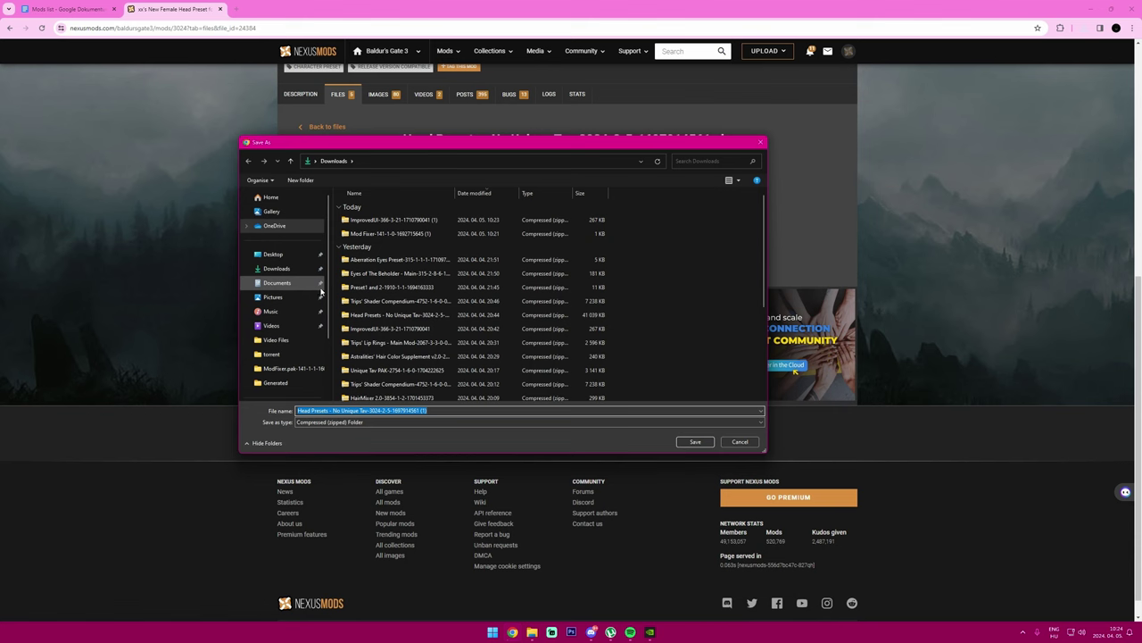
pyautogui.click(695, 441)
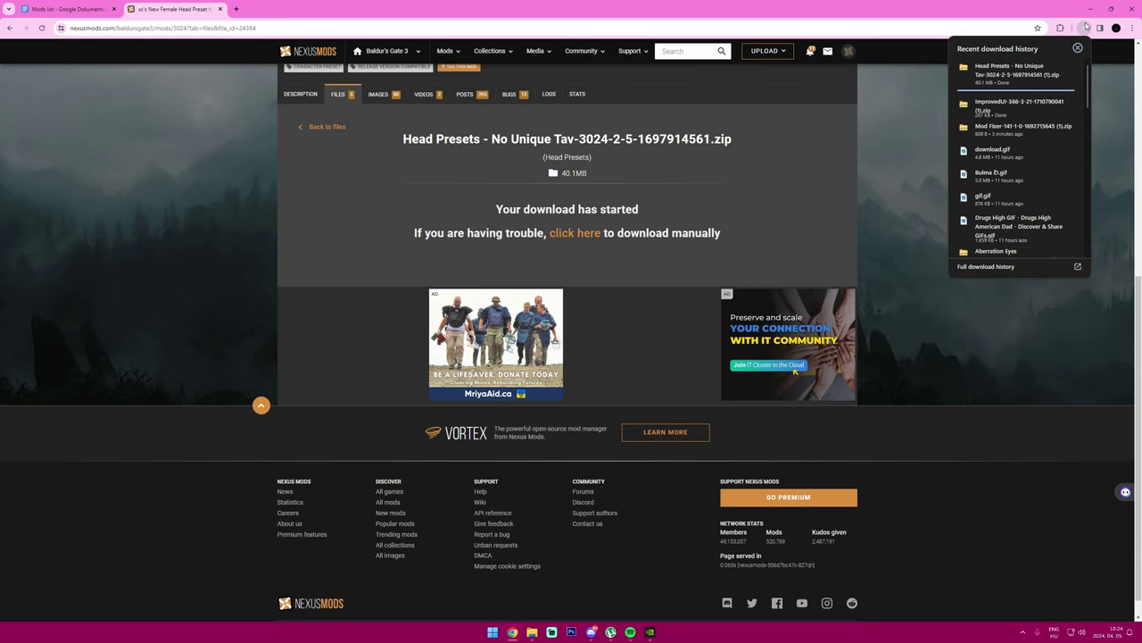
# Step: Open the downloaded Head Presets zip, inspect xxHead HEL.pak beside the mod folder, and close the zip window
pyautogui.click(1017, 71)
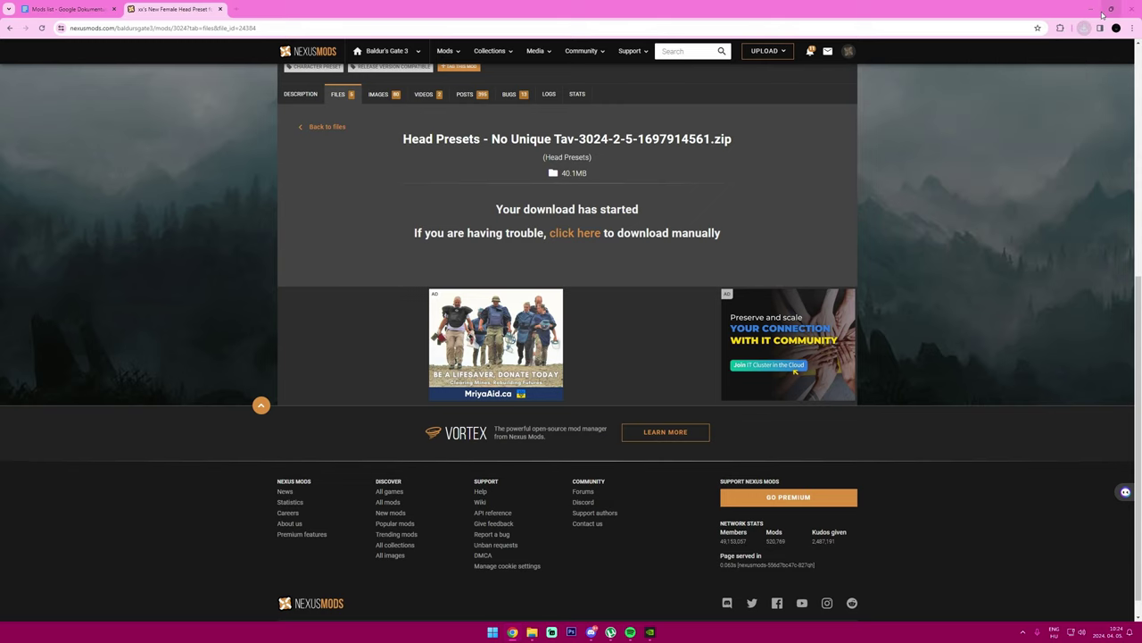
pyautogui.click(1091, 9)
pyautogui.moveTo(294, 119); pyautogui.dragTo(707, 92)
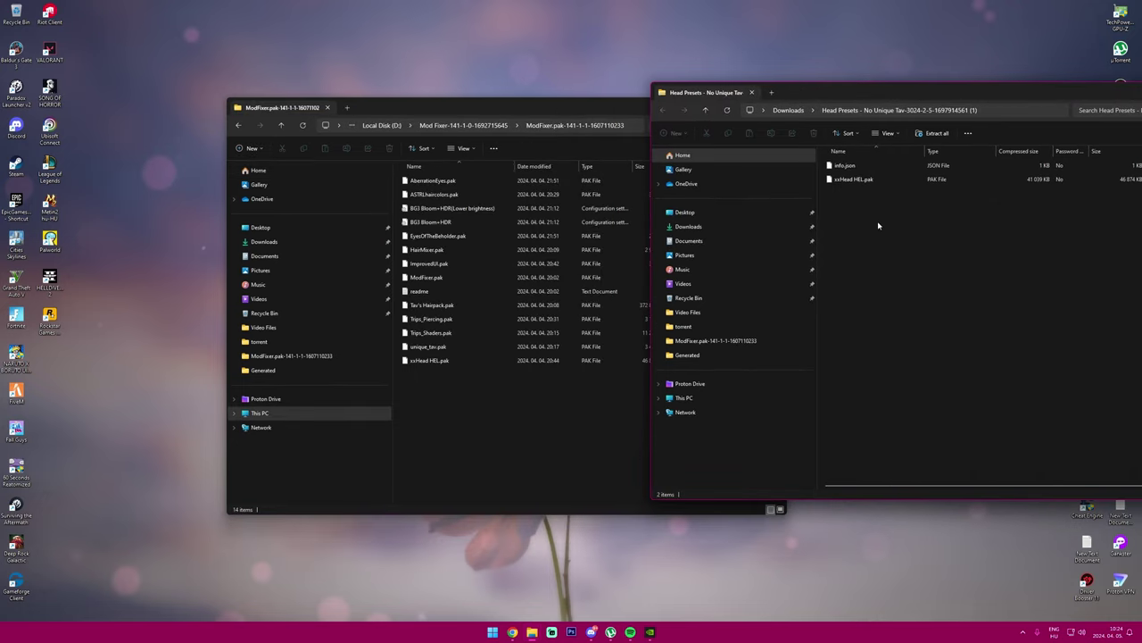
pyautogui.moveTo(856, 179)
pyautogui.mouseDown()
pyautogui.moveTo(833, 152)
pyautogui.moveTo(848, 191)
pyautogui.moveTo(864, 183)
pyautogui.mouseUp()
pyautogui.moveTo(950, 93); pyautogui.dragTo(582, 123)
pyautogui.click(836, 117)
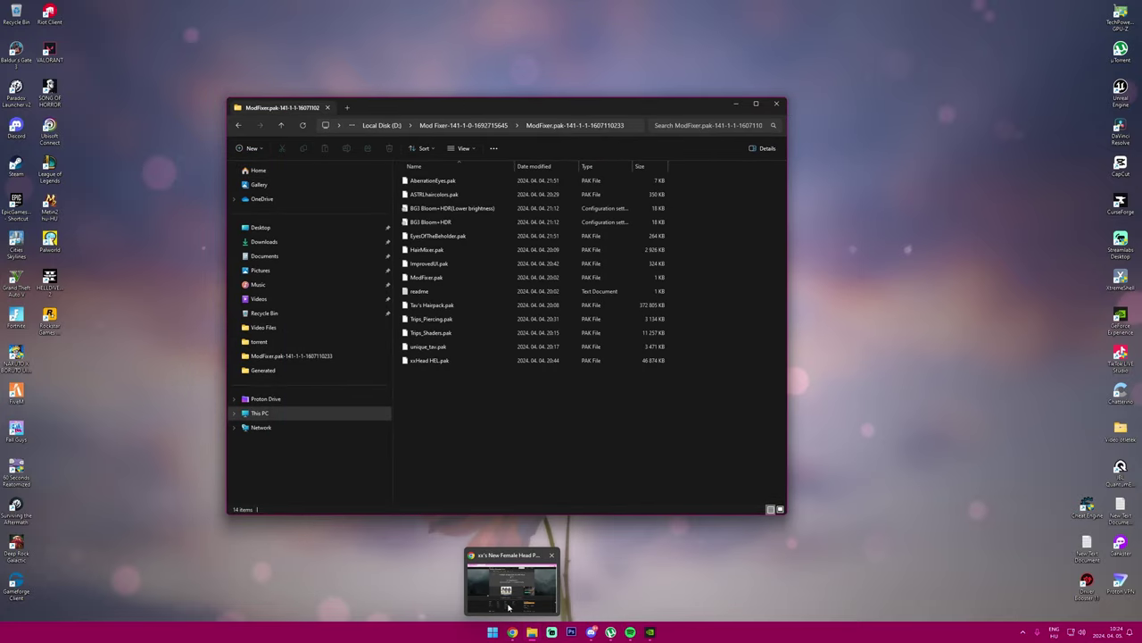
pyautogui.click(512, 632)
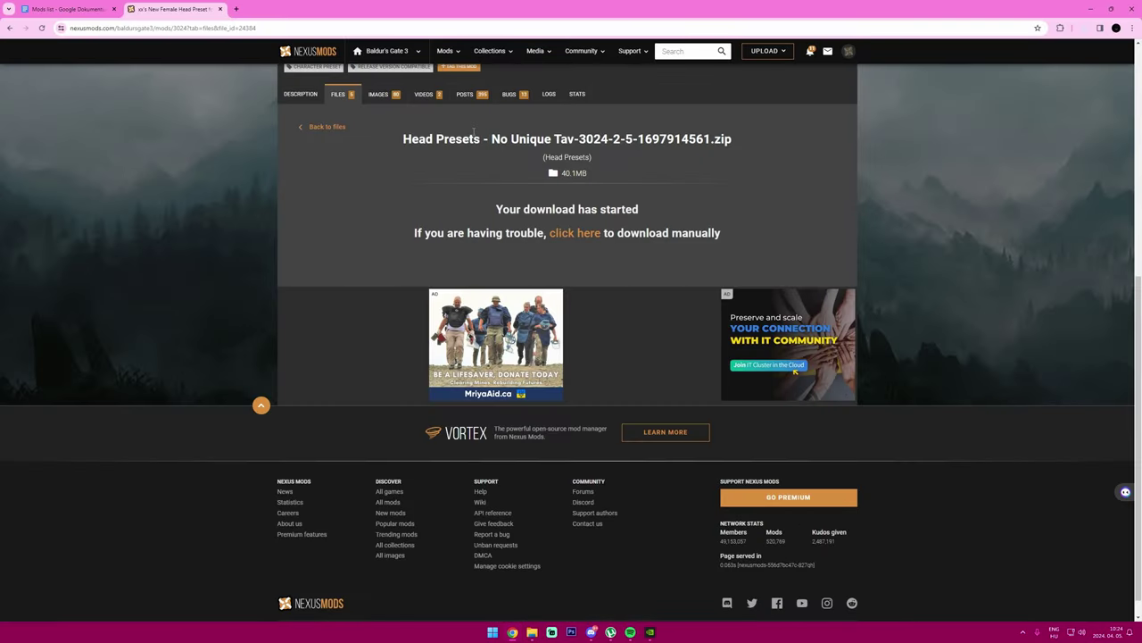
pyautogui.click(222, 9)
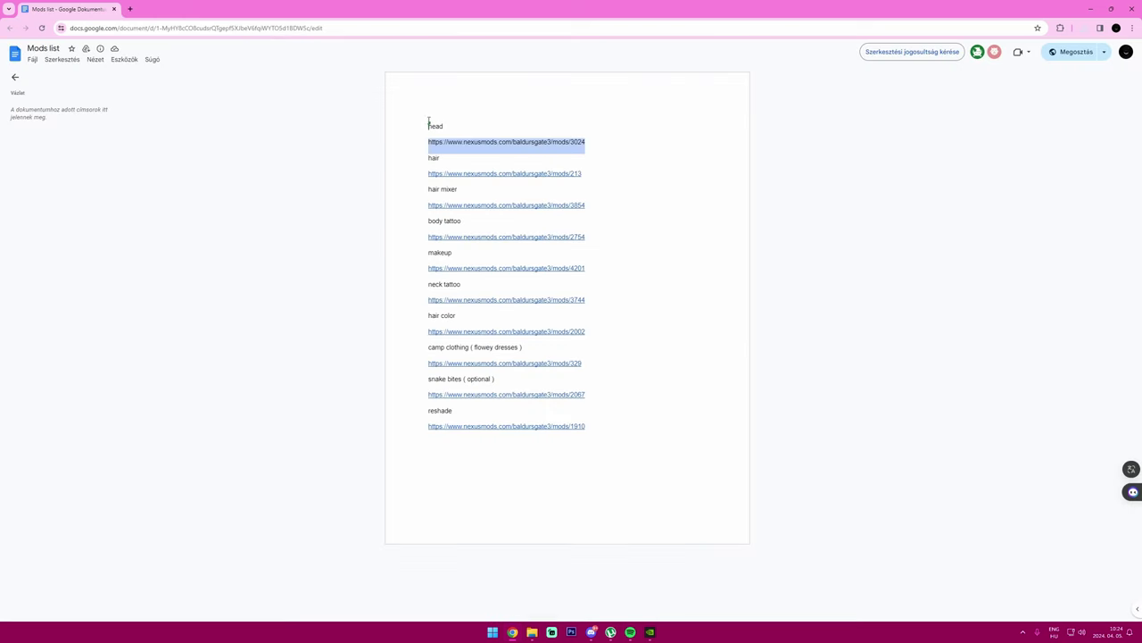
pyautogui.moveTo(420, 144); pyautogui.dragTo(594, 141)
pyautogui.write('https://www.nexusmods.com/baldursgate3/mods/3024')
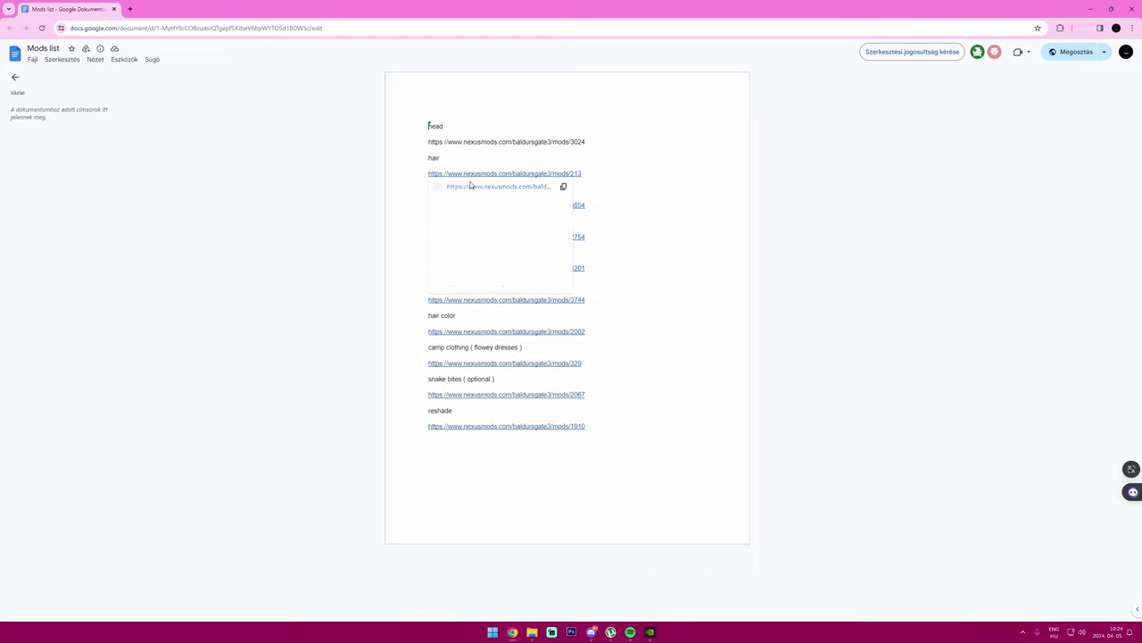
pyautogui.click(482, 187)
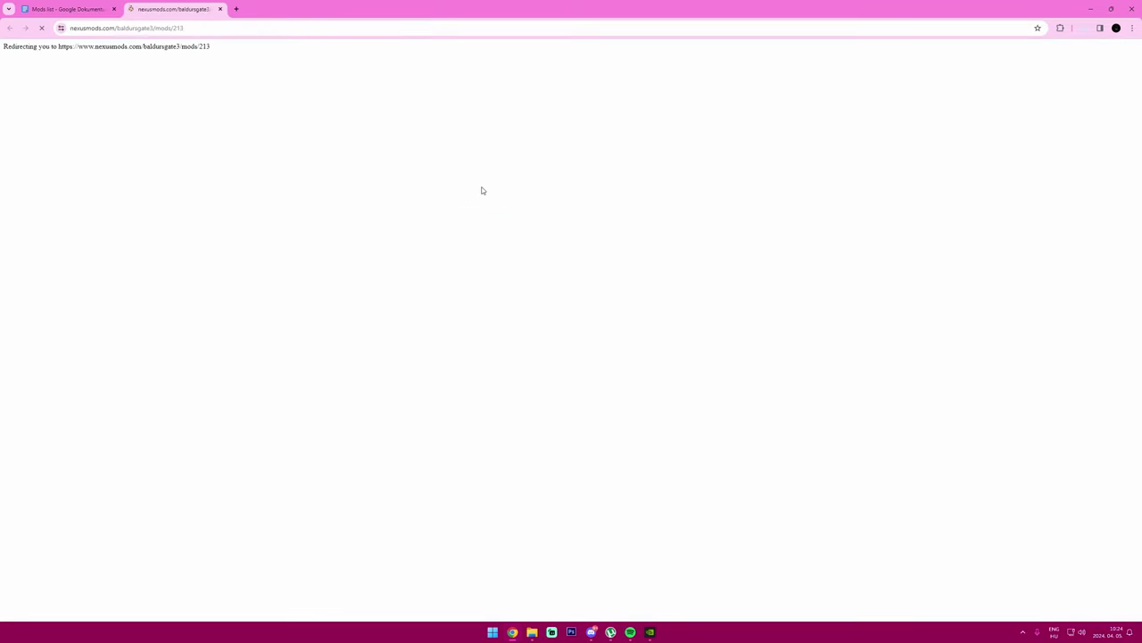
pyautogui.scroll(-4, 465, 268)
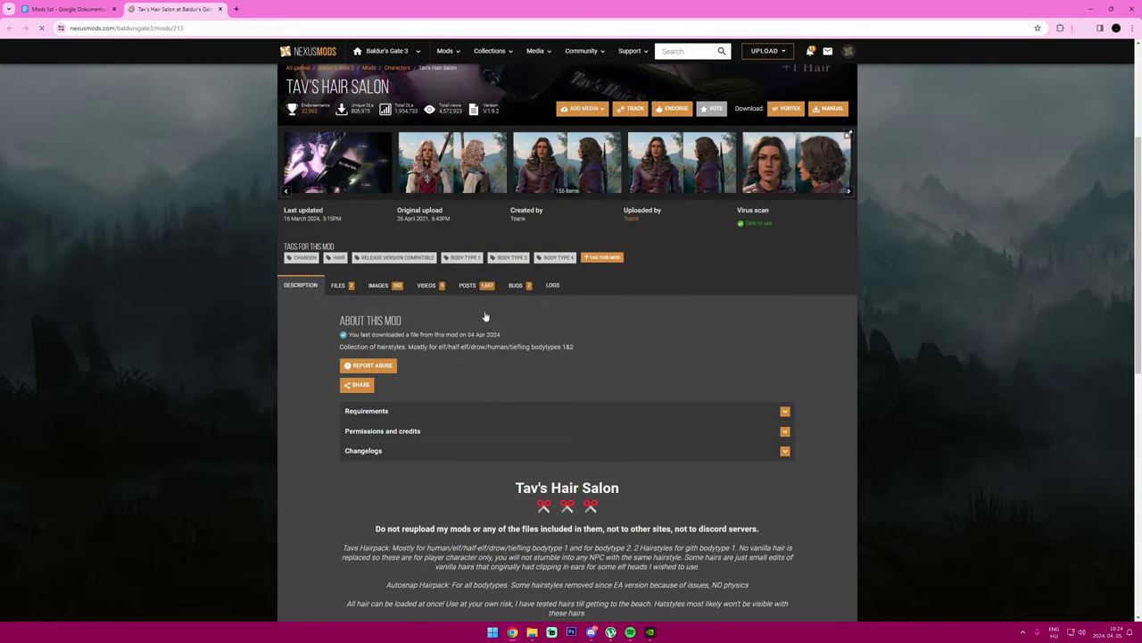
pyautogui.click(406, 323)
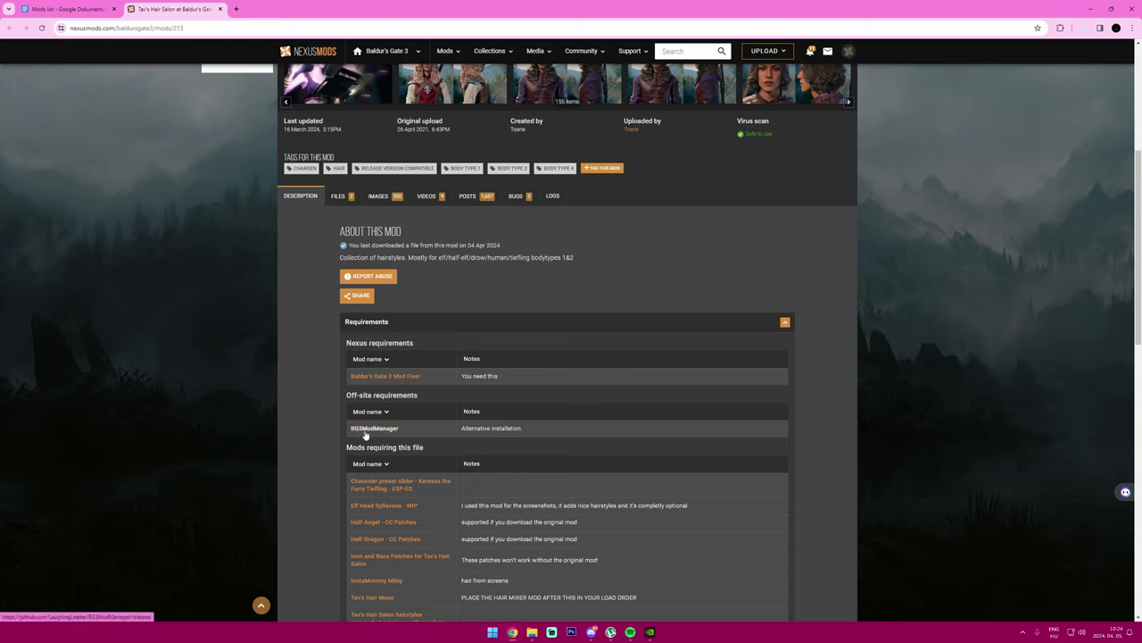
# Step: Open the off-site BG3ModManager requirement in a new browser tab and switch to that tab
pyautogui.rightClick(365, 435)
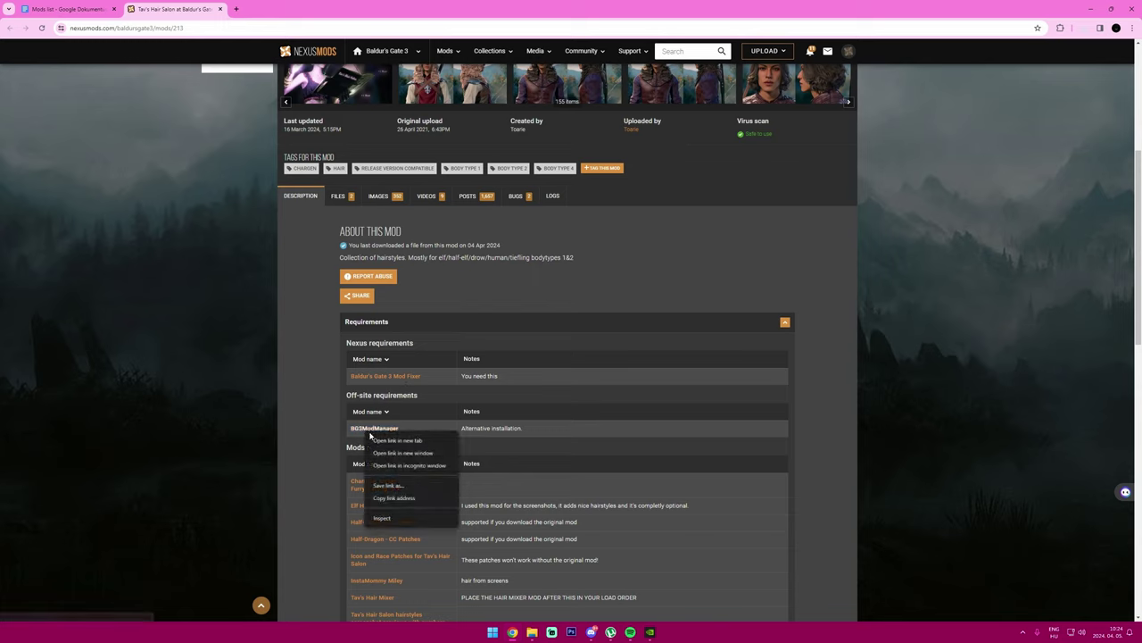
pyautogui.moveTo(611, 632)
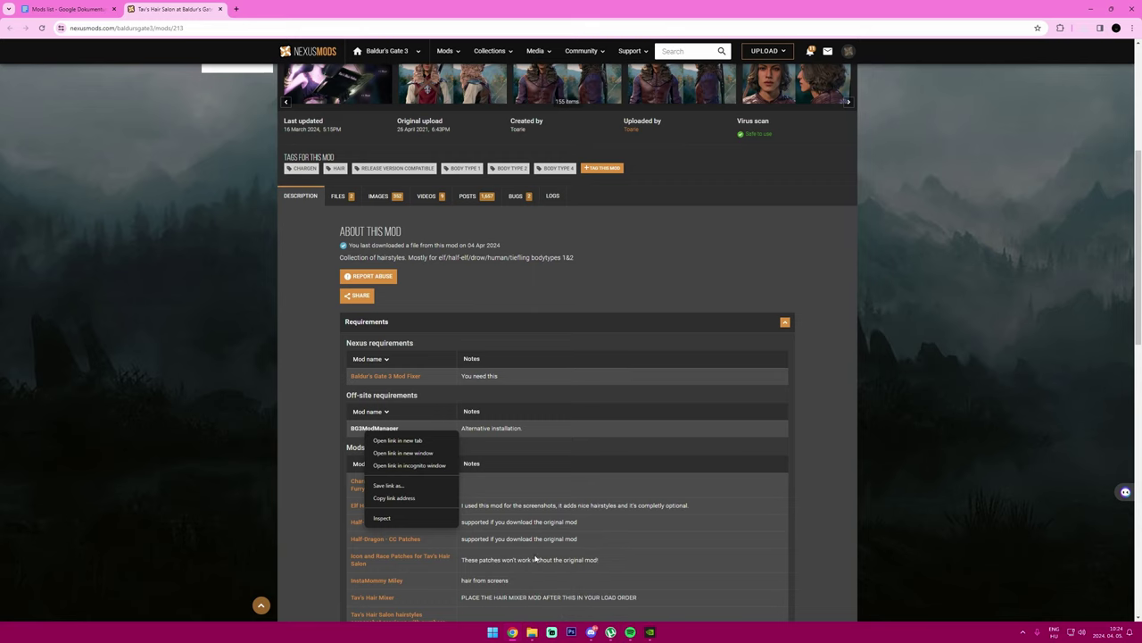
pyautogui.click(403, 441)
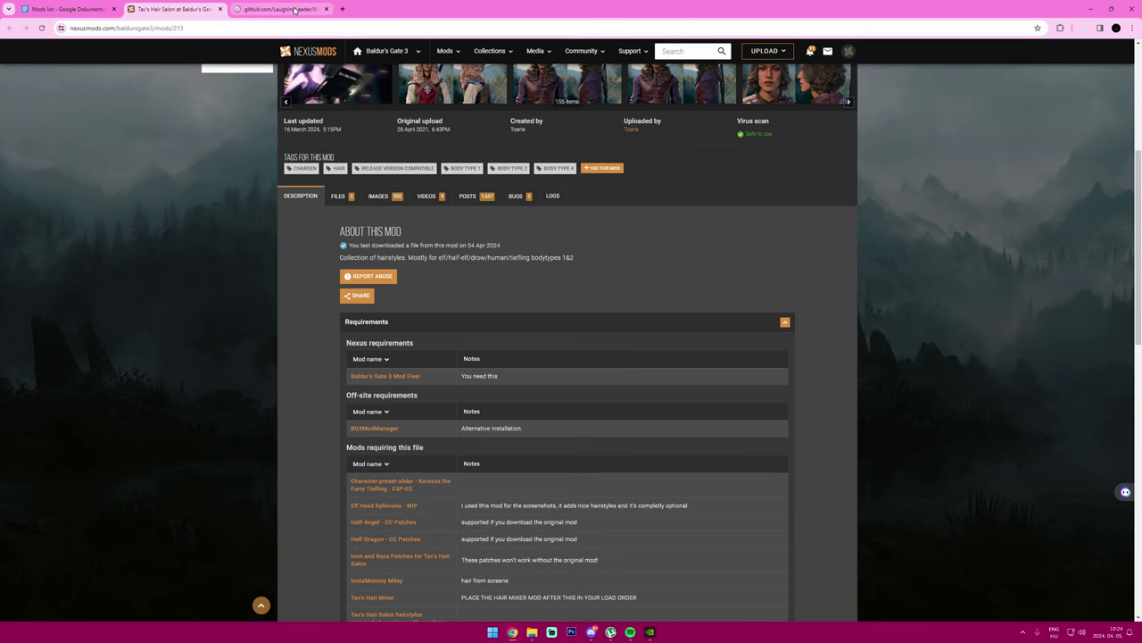
pyautogui.hotkey('ctrl', 'Tab')
# Step: Download BG3ModManager_Latest.zip from the latest GitHub release and open the downloaded archive beside the mod folder window
pyautogui.scroll(-1, 519, 452)
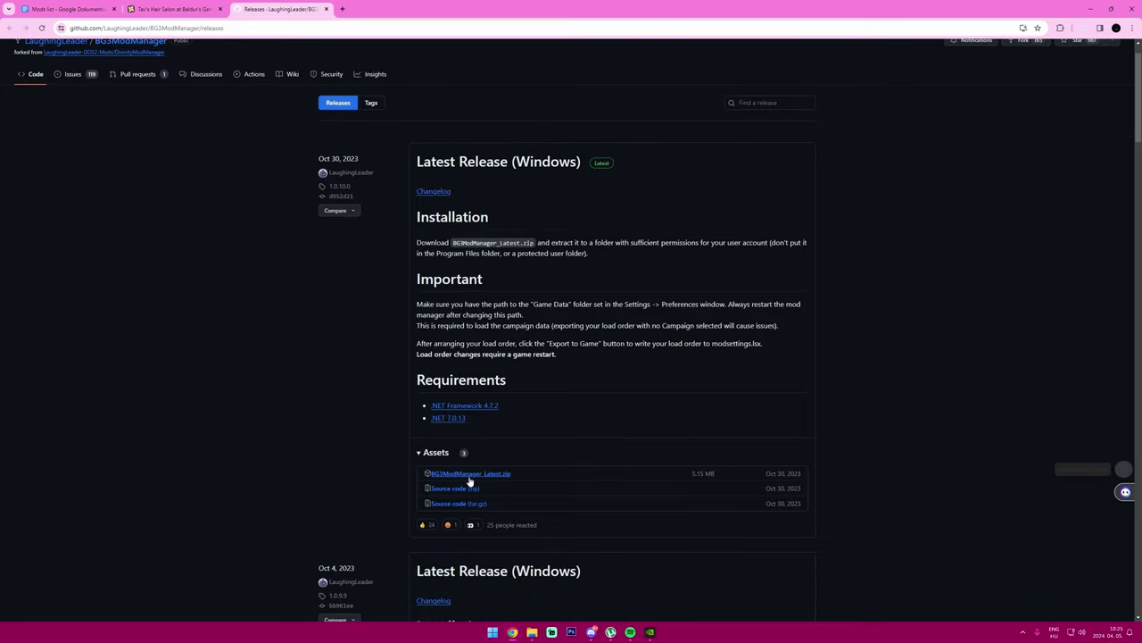
pyautogui.click(482, 475)
pyautogui.click(696, 441)
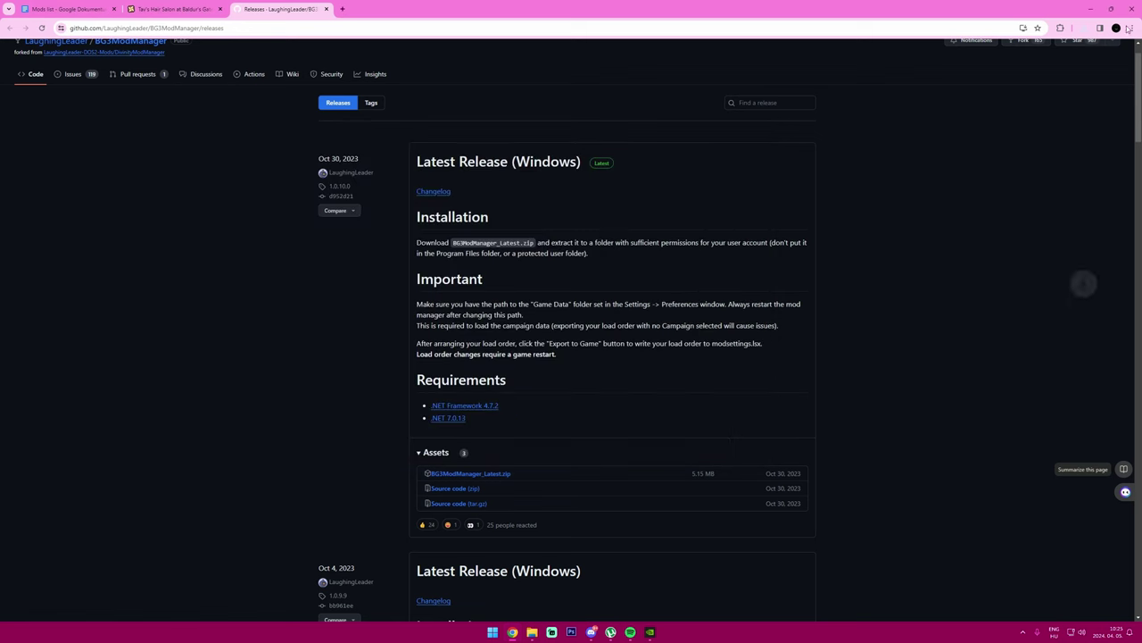
pyautogui.click(1083, 27)
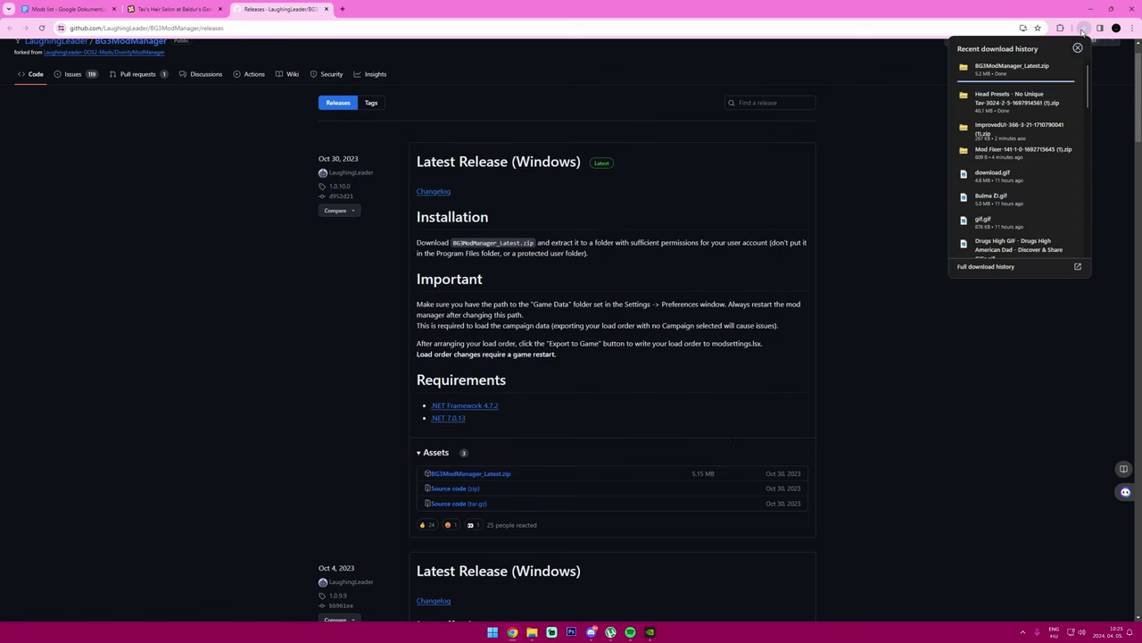
pyautogui.click(1000, 68)
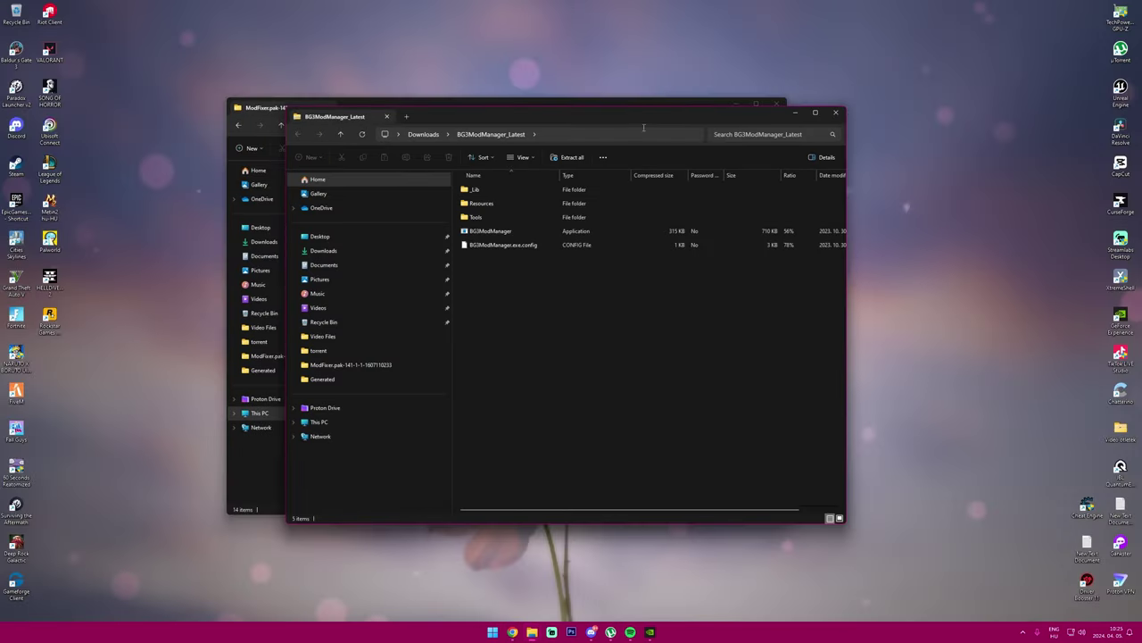
pyautogui.moveTo(644, 128); pyautogui.dragTo(893, 133)
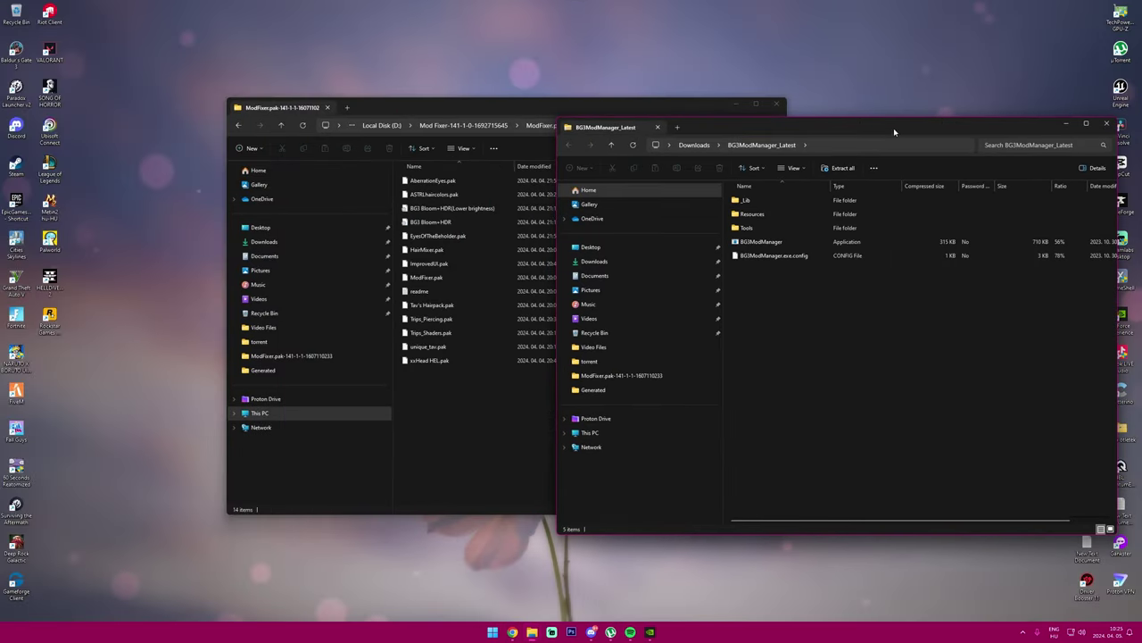
pyautogui.moveTo(918, 343); pyautogui.dragTo(857, 327)
# Step: Take the mod folder window up to Local Disk (D:) and the archive window back to Downloads, keeping both visible
pyautogui.click(429, 128)
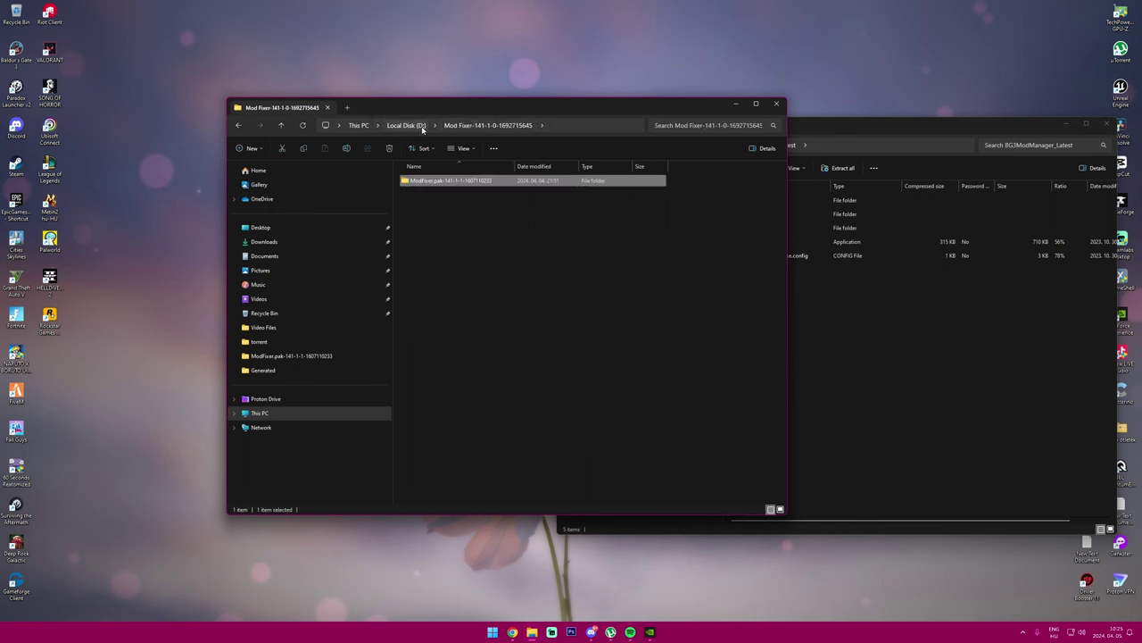
pyautogui.click(423, 129)
pyautogui.moveTo(839, 411); pyautogui.dragTo(813, 250)
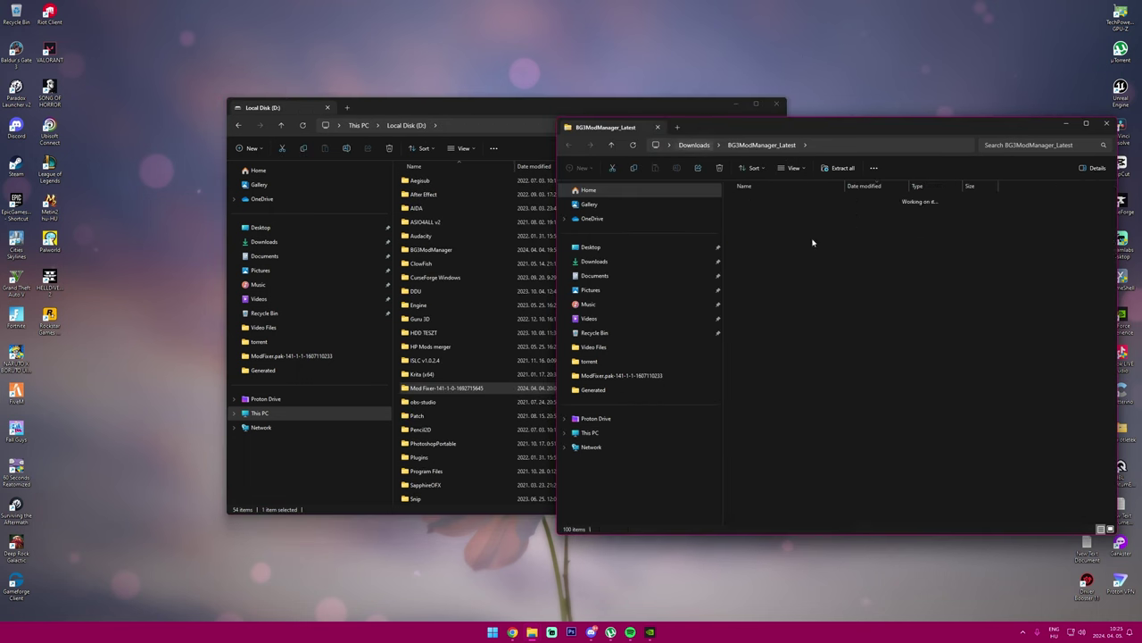
pyautogui.hotkey('alt', 'Left')
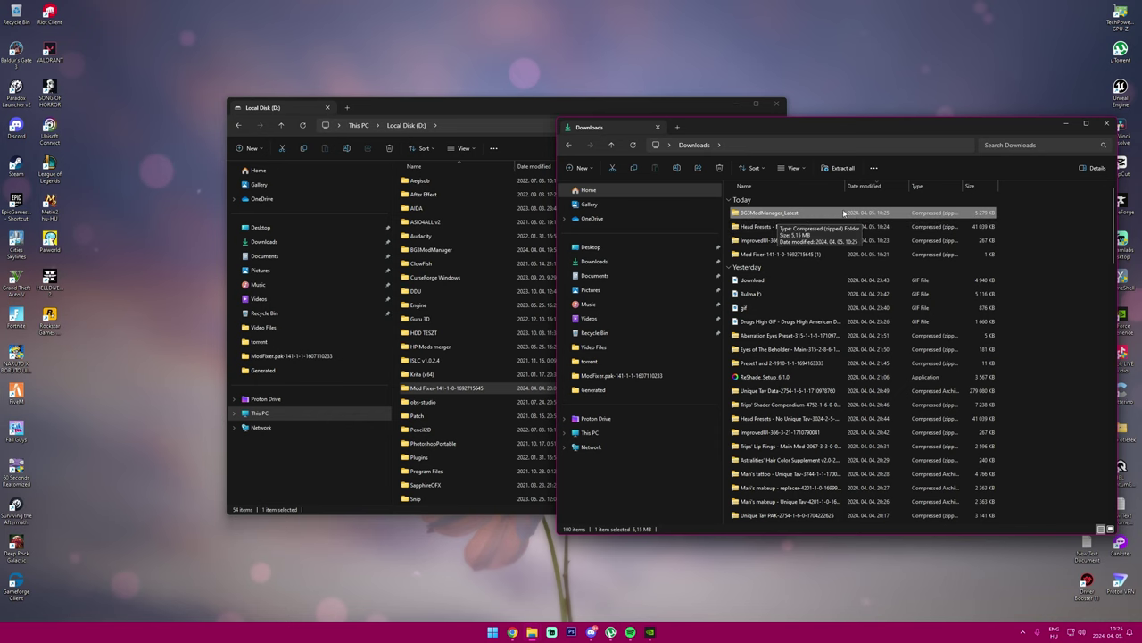
pyautogui.moveTo(528, 102); pyautogui.dragTo(375, 102)
# Step: Find the BG3ModManager folder on Local Disk (D:) and open its BG3ModManager_Latest subfolder
pyautogui.scroll(-2, 303, 272)
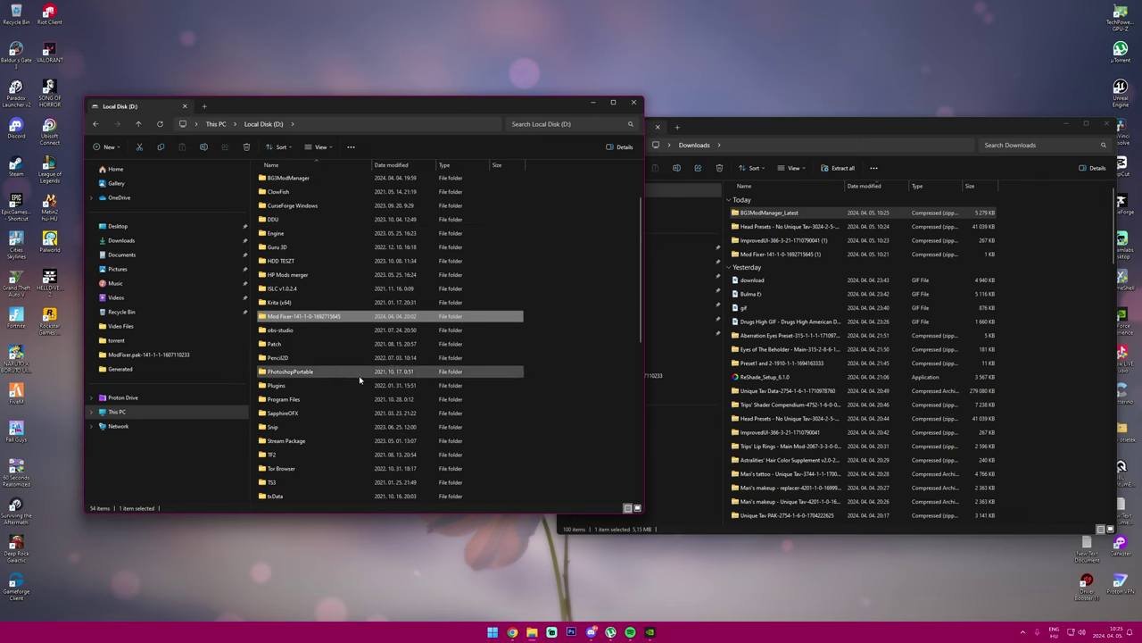
pyautogui.scroll(-3, 328, 410)
pyautogui.scroll(5, 314, 405)
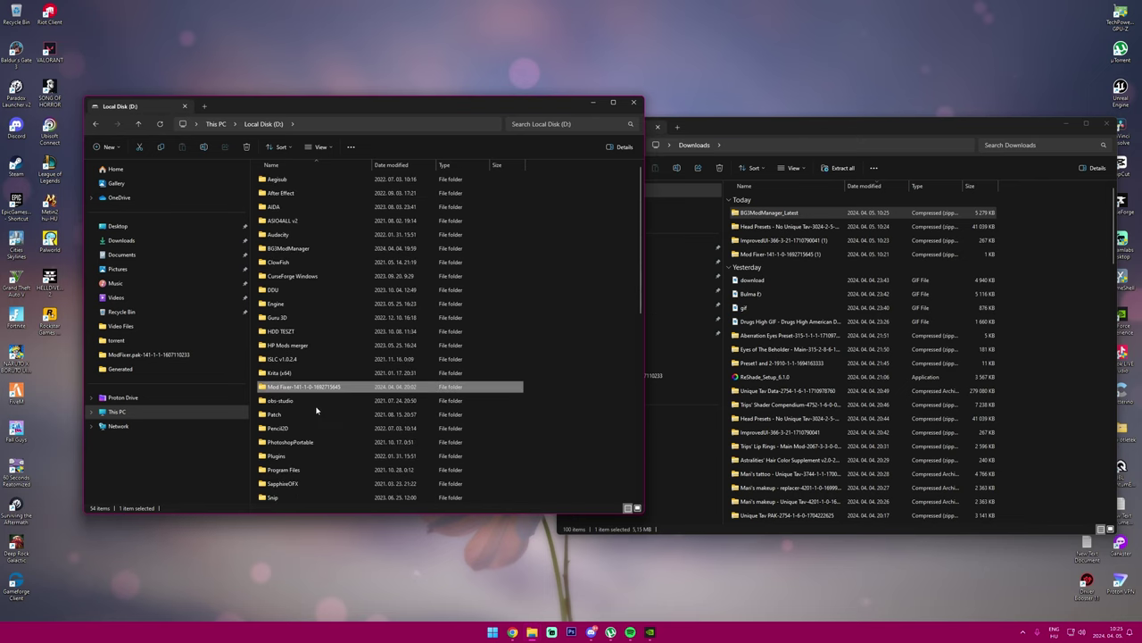
pyautogui.click(284, 249)
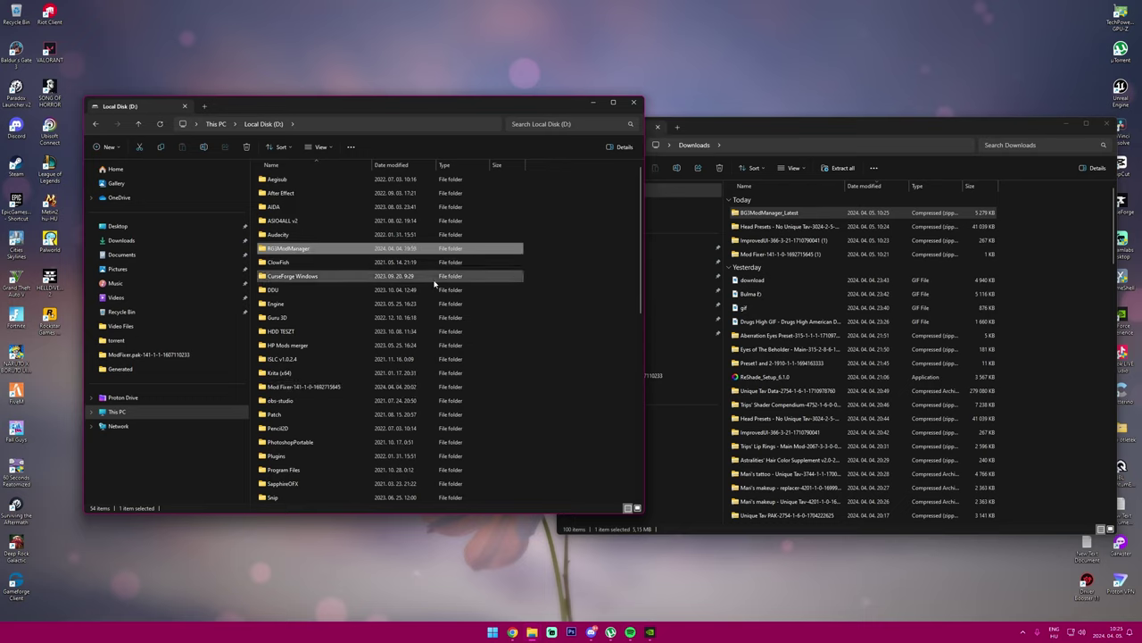
pyautogui.doubleClick(287, 249)
pyautogui.doubleClick(294, 179)
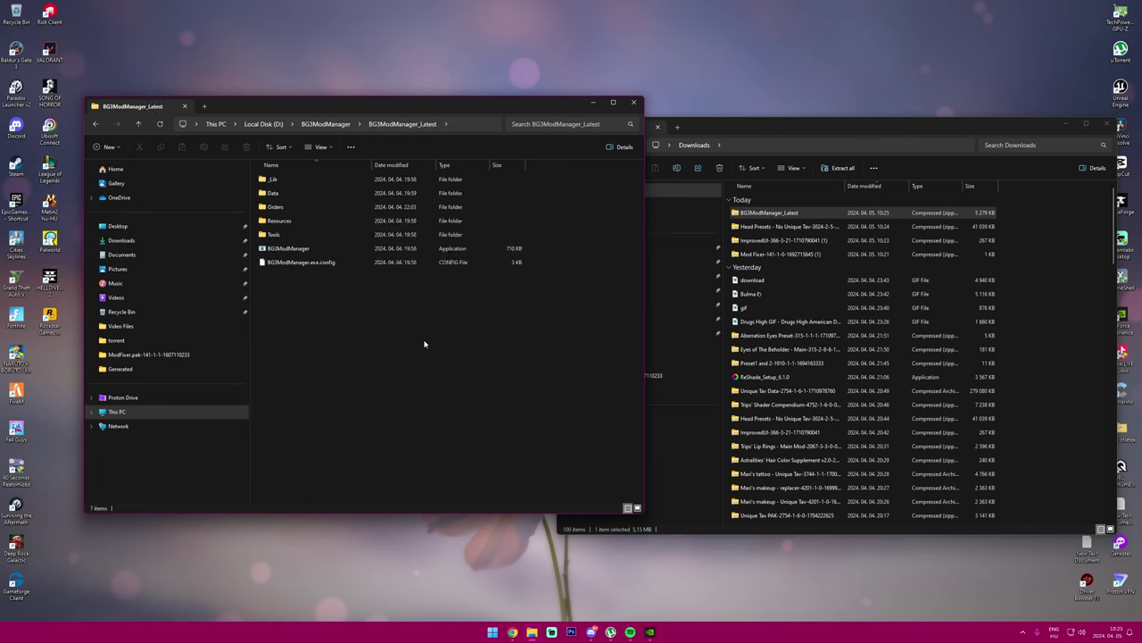
# Step: Compare the files in the BG3ModManager_Latest folder on D: with the downloaded zip's contents, and close the zip window
pyautogui.moveTo(424, 344); pyautogui.dragTo(438, 177)
pyautogui.doubleClick(768, 212)
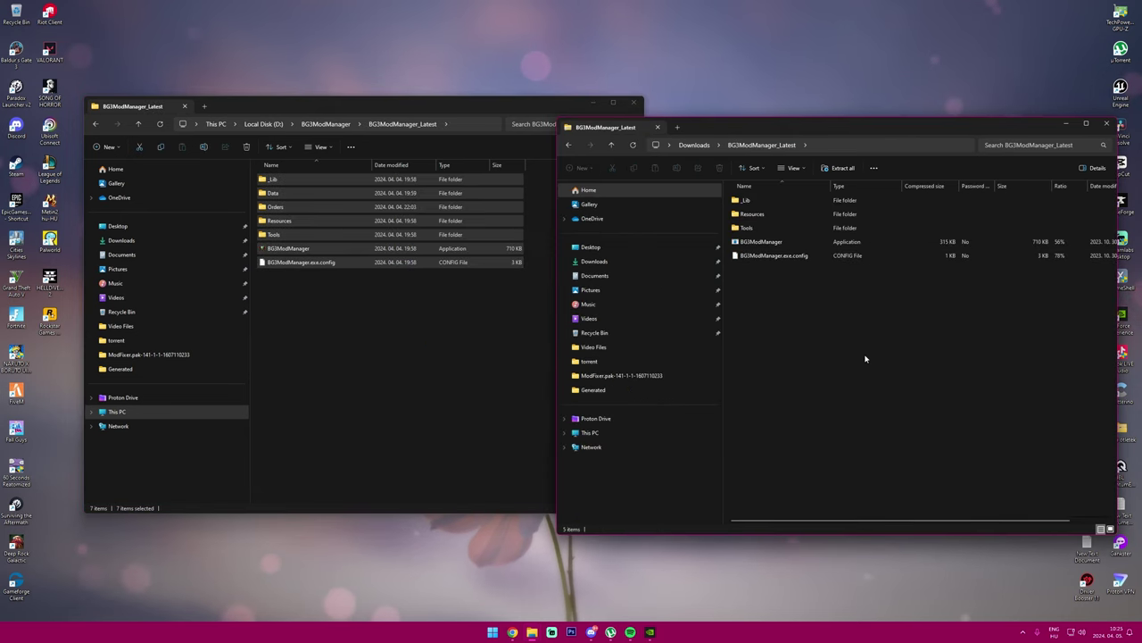
pyautogui.moveTo(865, 359); pyautogui.dragTo(928, 437)
pyautogui.click(1108, 125)
pyautogui.click(395, 342)
# Step: Launch the BG3ModManager application from the BG3ModManager_Latest folder and minimise the folder window behind it
pyautogui.moveTo(370, 115); pyautogui.dragTo(553, 131)
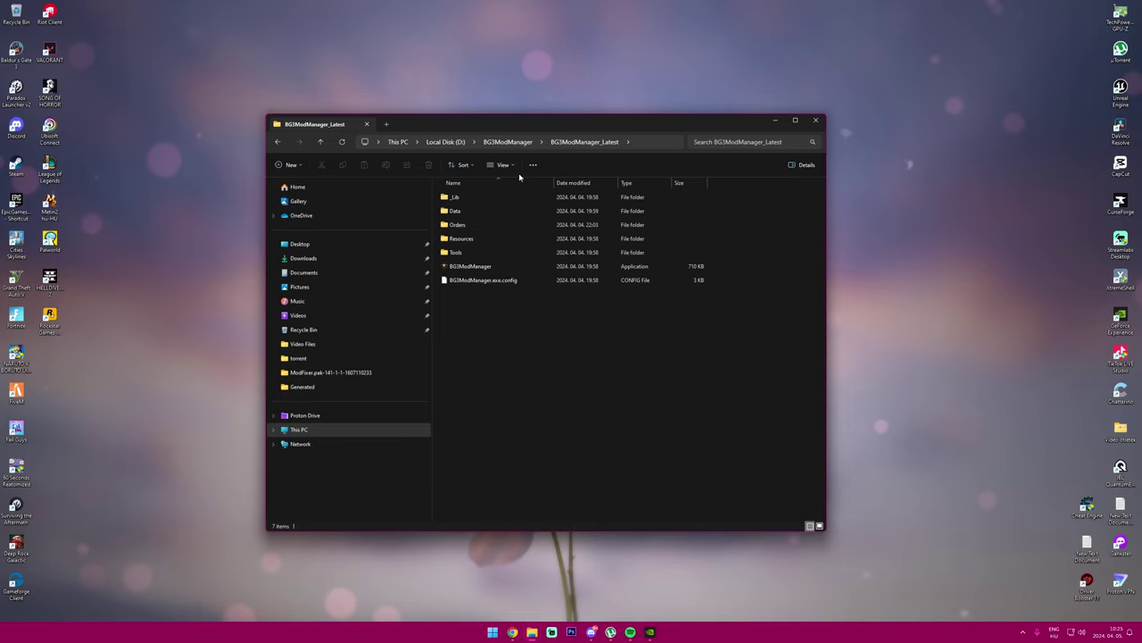
pyautogui.moveTo(602, 127); pyautogui.dragTo(629, 124)
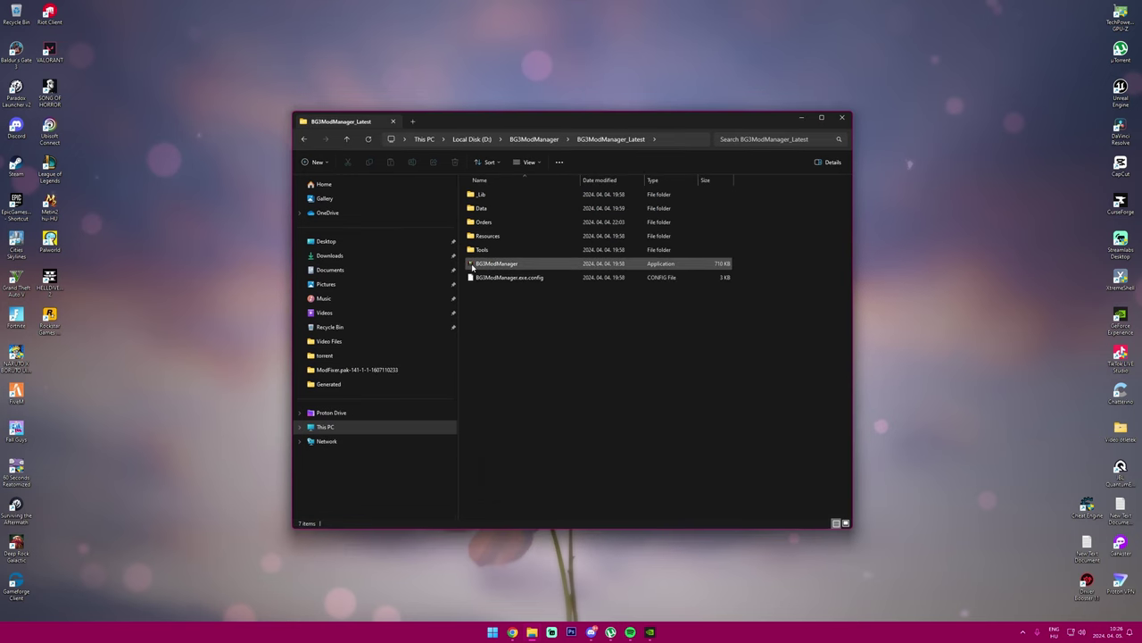
pyautogui.click(507, 267)
pyautogui.doubleClick(507, 266)
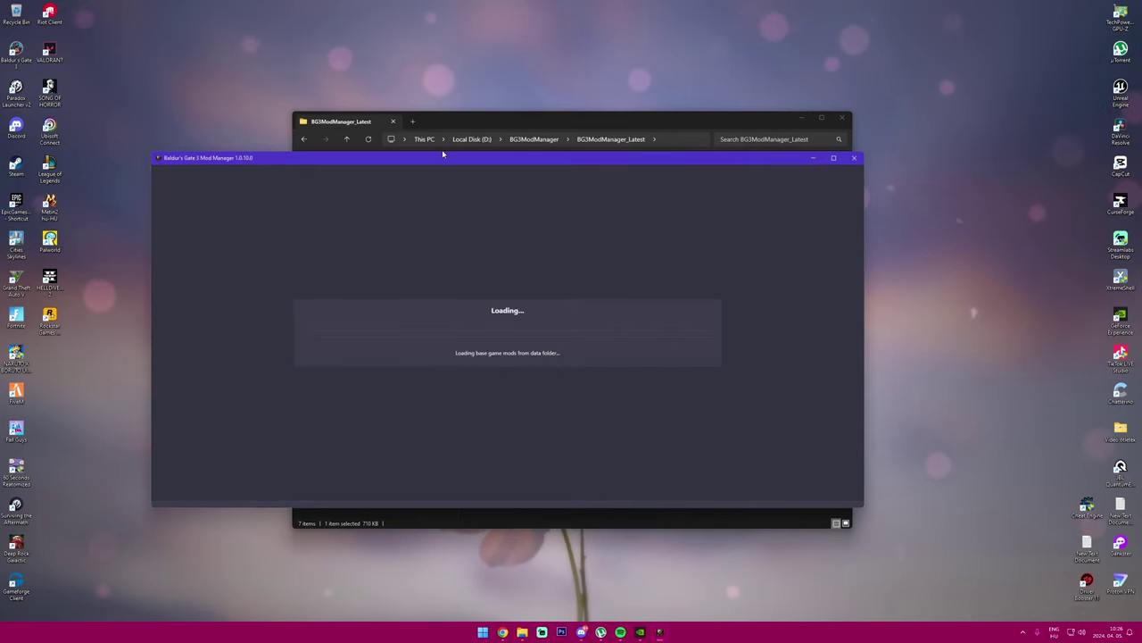
pyautogui.moveTo(443, 155); pyautogui.dragTo(493, 145)
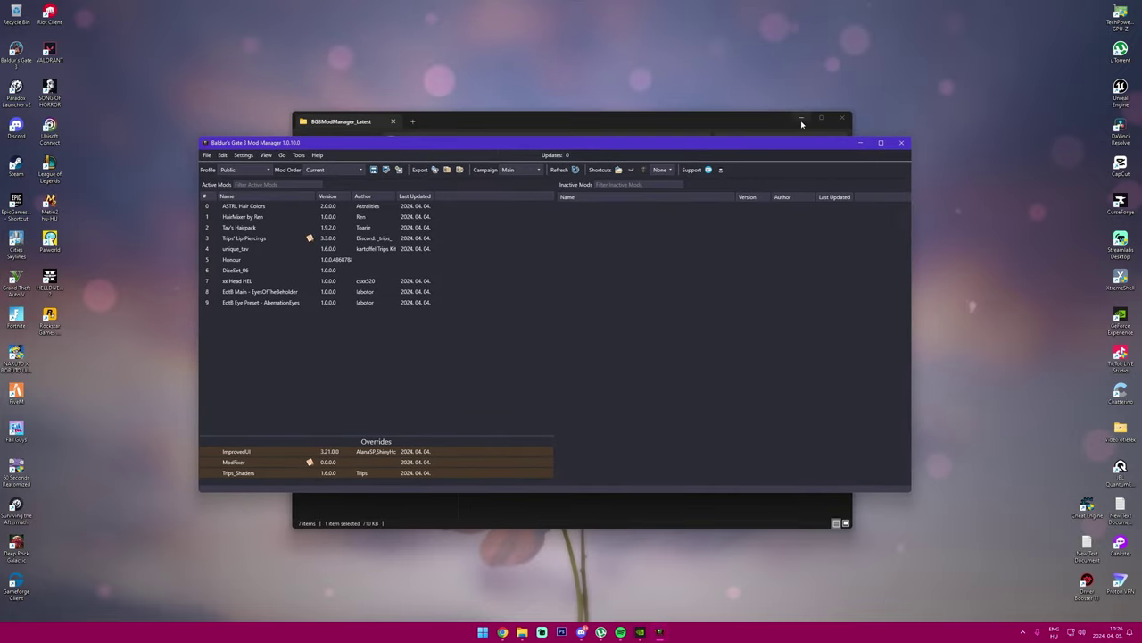
pyautogui.click(801, 117)
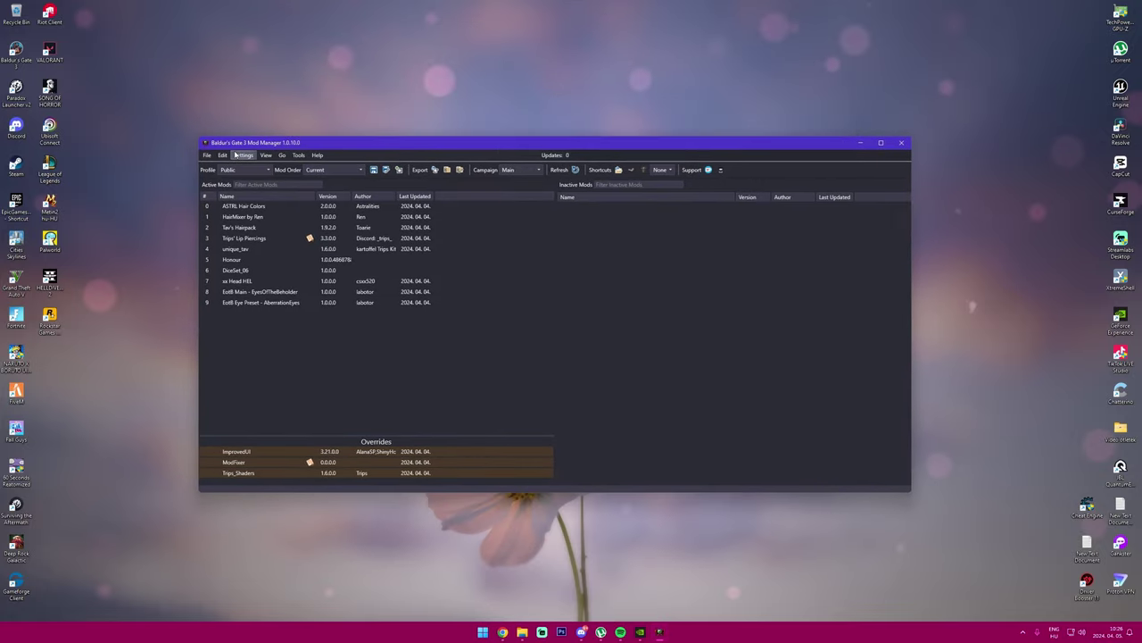
pyautogui.click(208, 156)
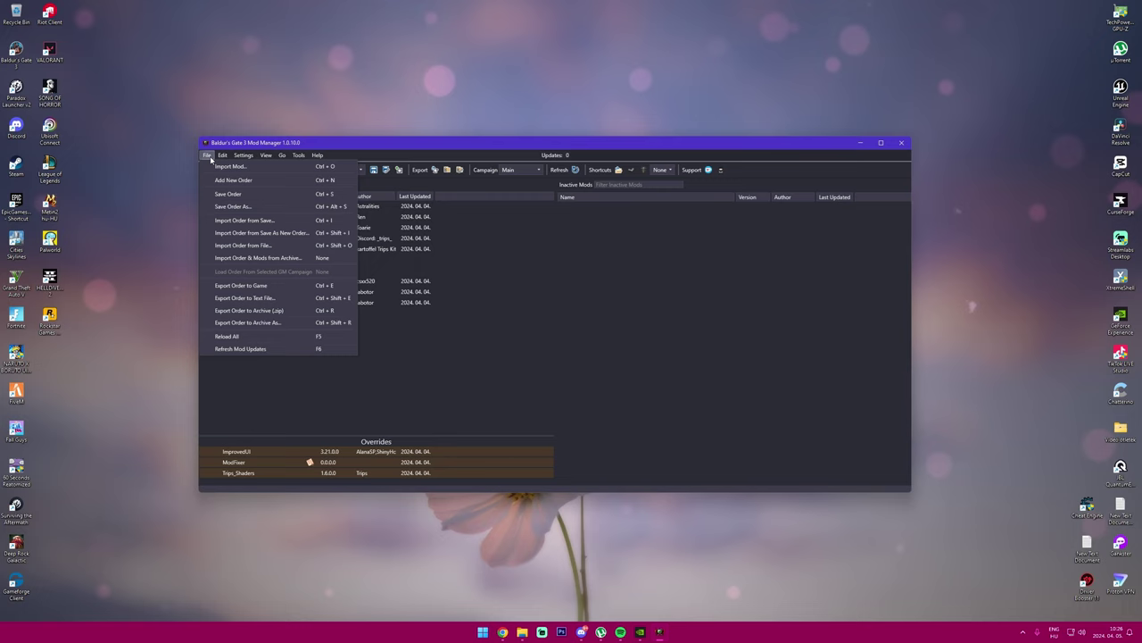
pyautogui.click(402, 106)
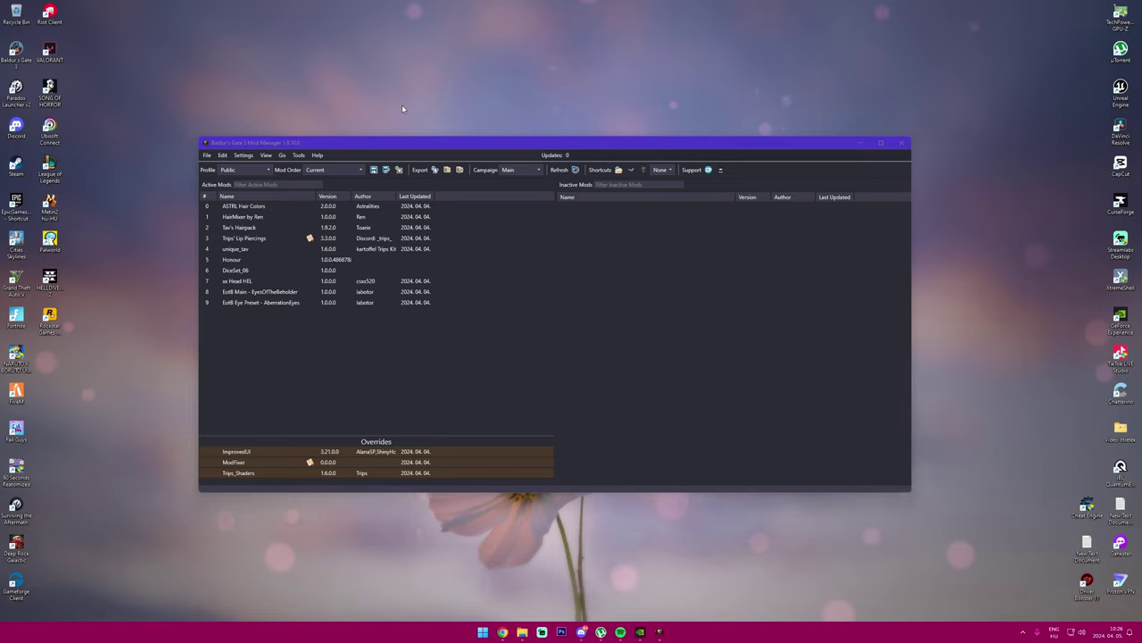
# Step: Open the file location of the Baldur's Gate 3 desktop shortcut
pyautogui.rightClick(16, 60)
pyautogui.click(13, 62)
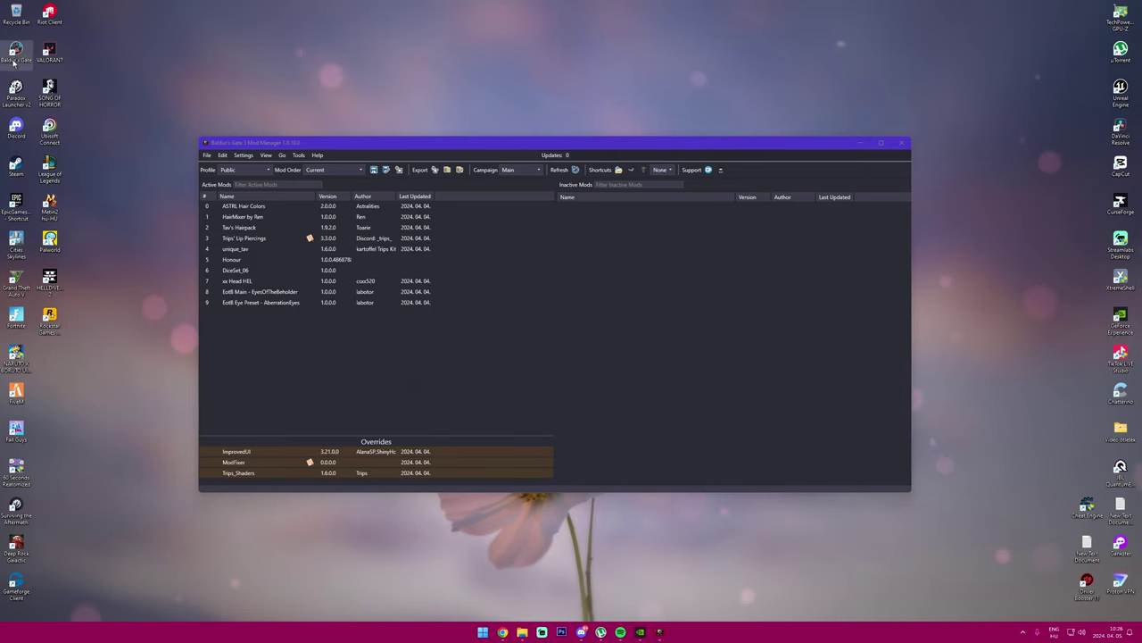
pyautogui.rightClick(14, 62)
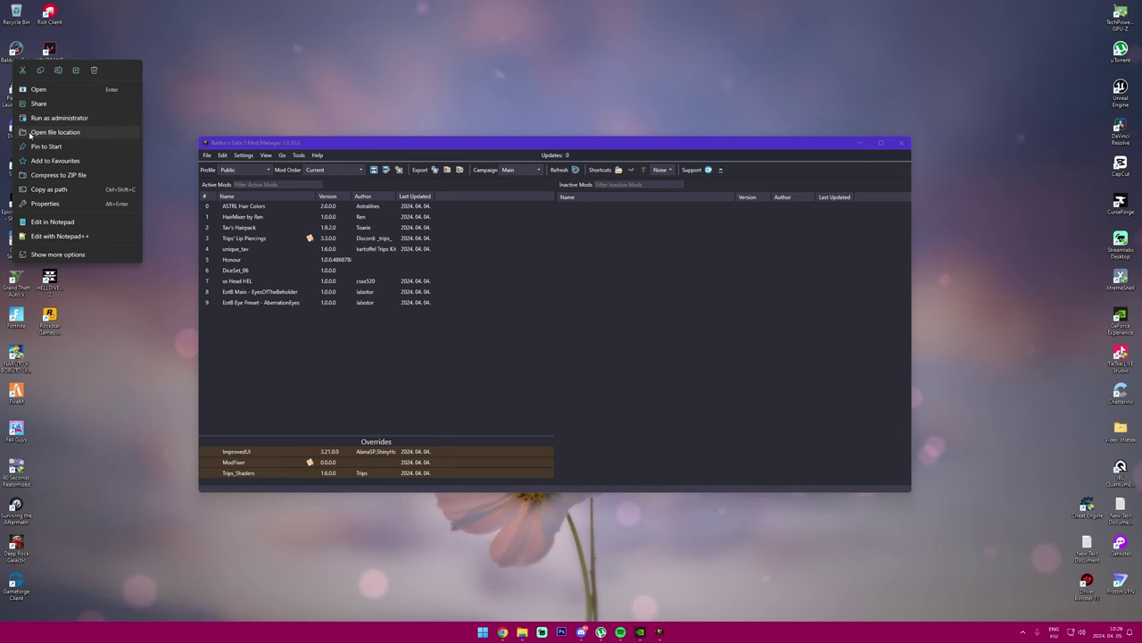
pyautogui.click(96, 131)
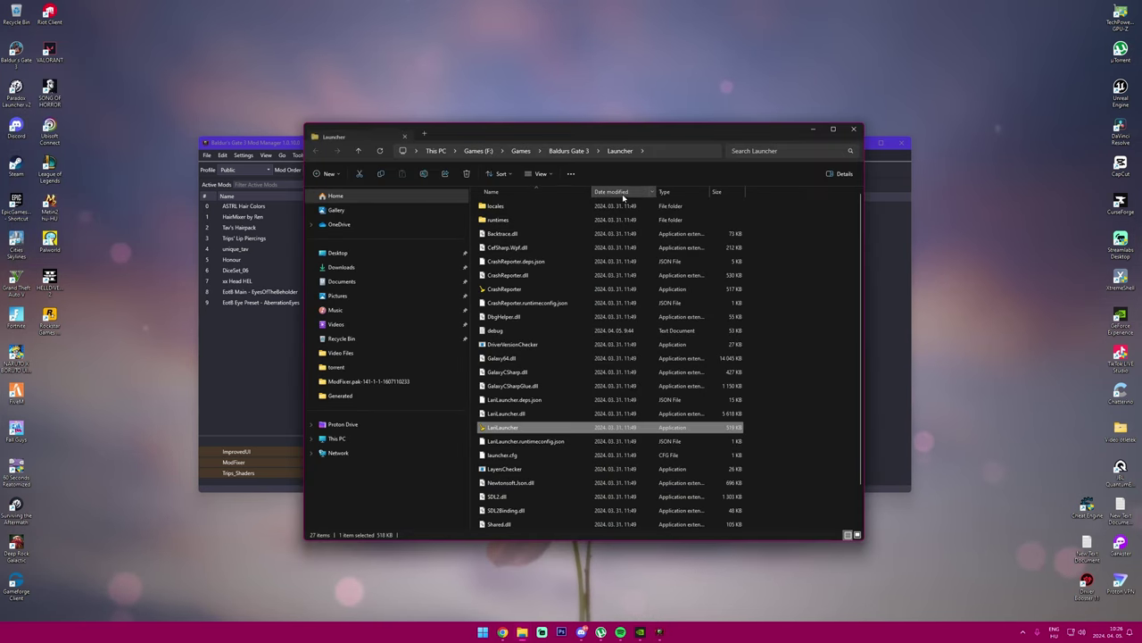
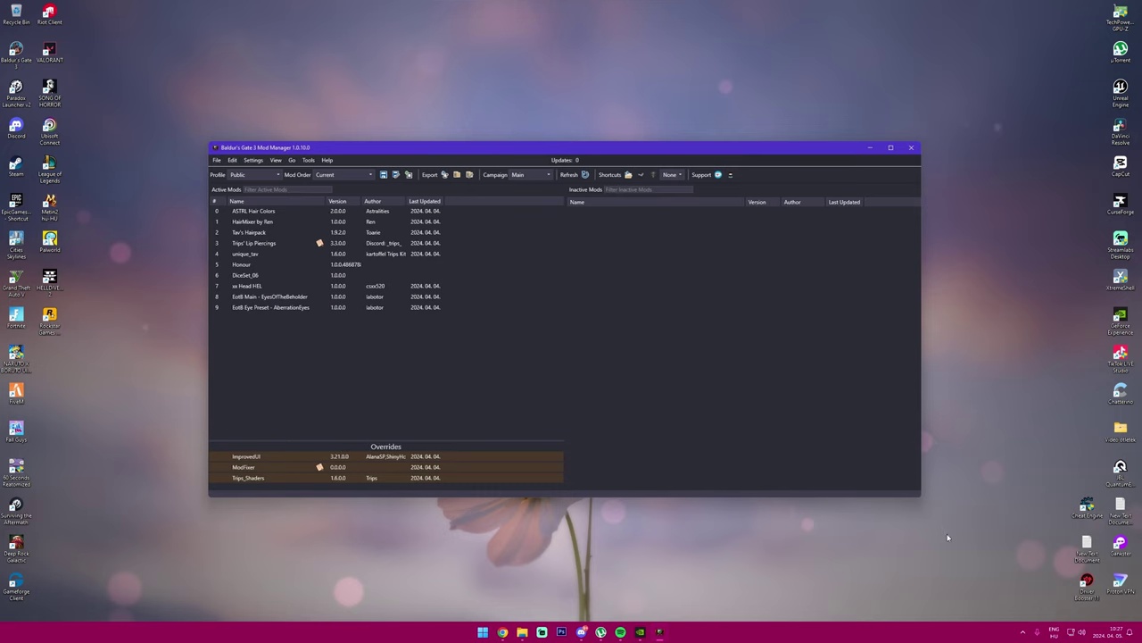
pyautogui.moveTo(946, 532); pyautogui.dragTo(1014, 507)
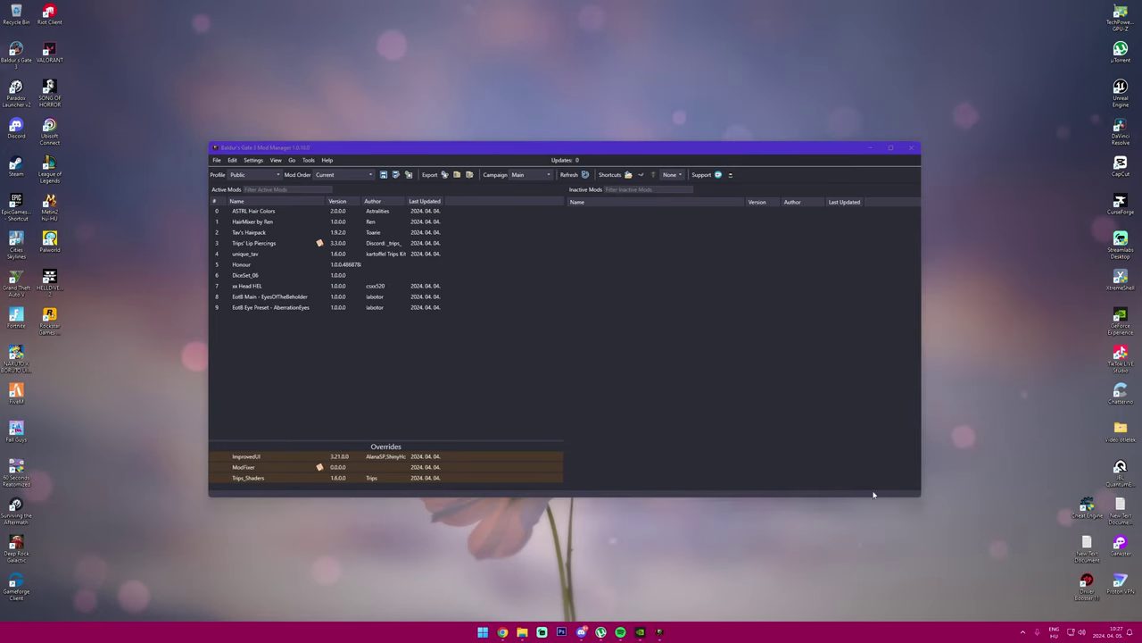
pyautogui.click(216, 160)
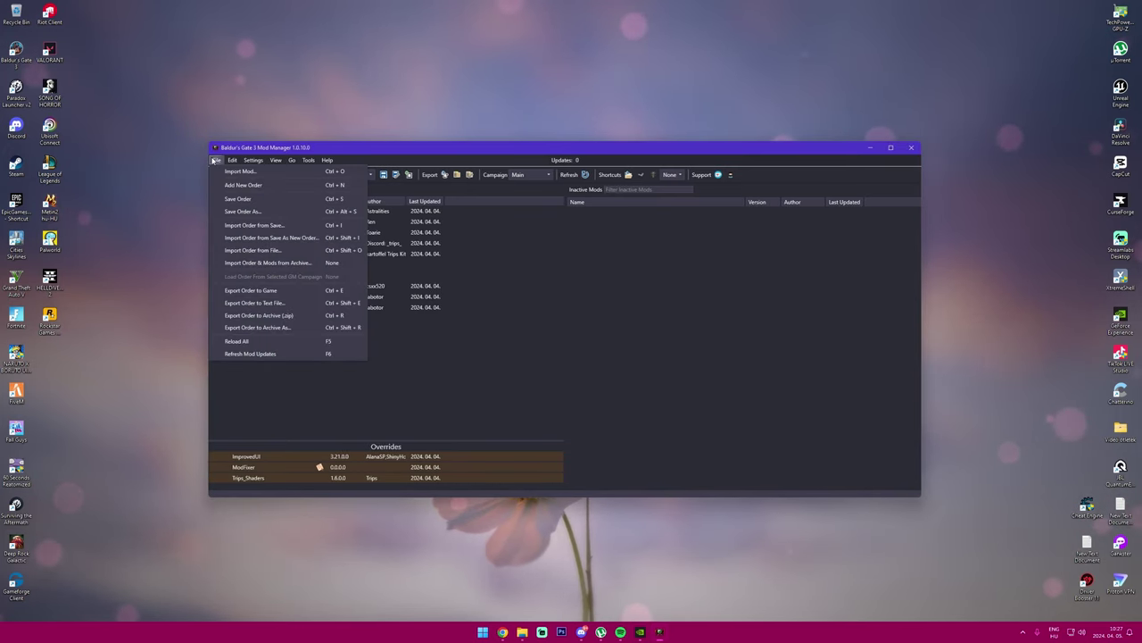
pyautogui.click(237, 173)
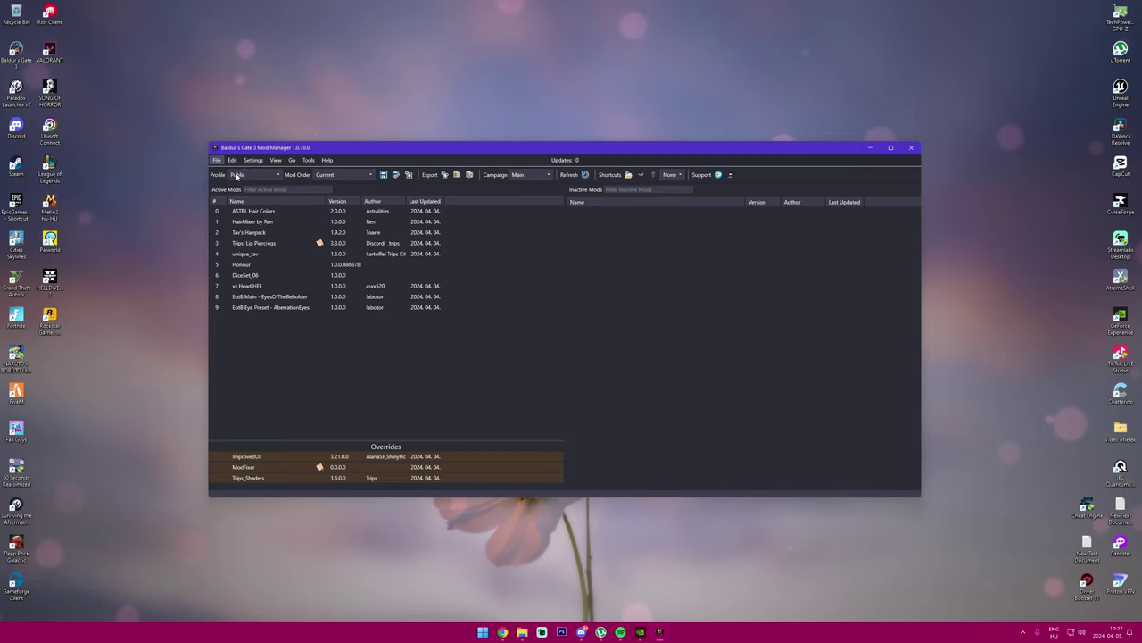
pyautogui.moveTo(377, 152); pyautogui.dragTo(482, 168)
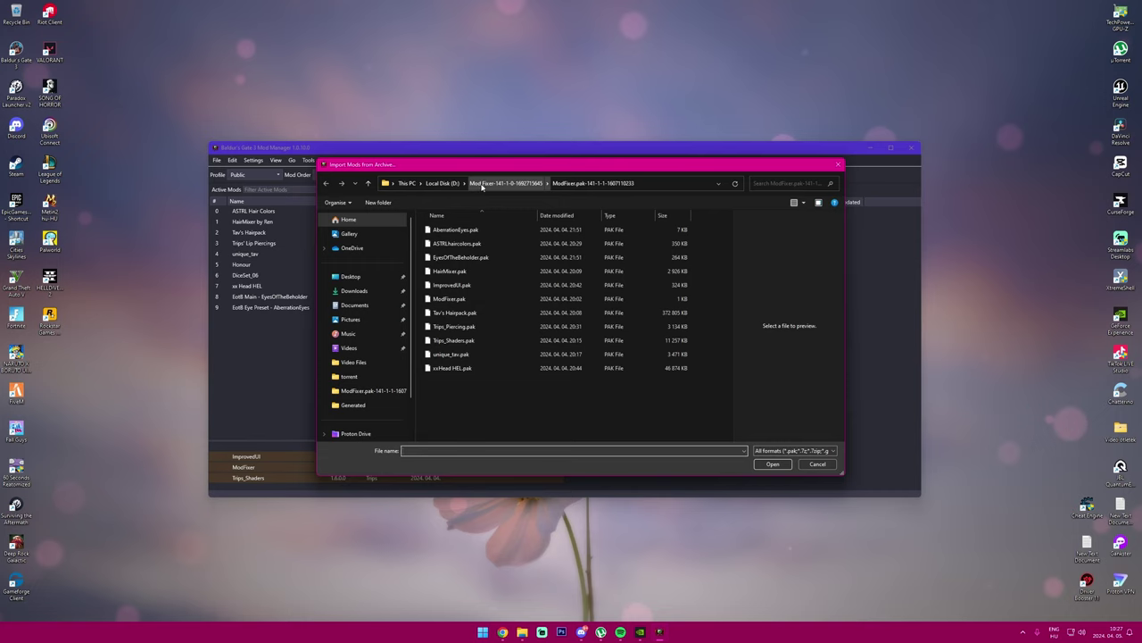
pyautogui.click(481, 185)
pyautogui.doubleClick(451, 230)
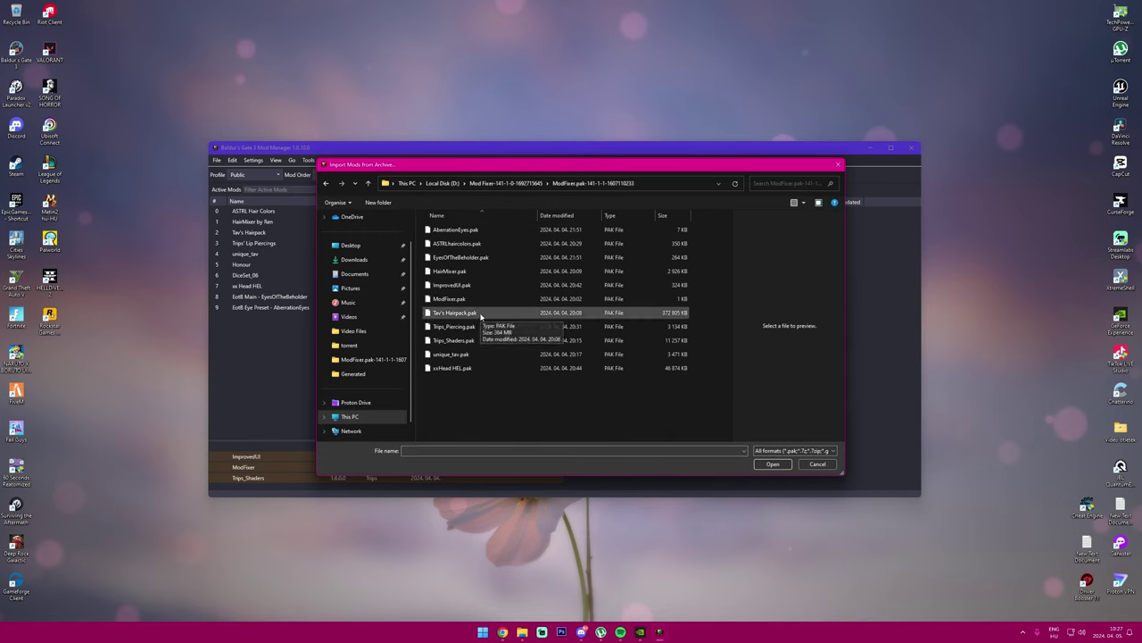
pyautogui.moveTo(453, 388); pyautogui.dragTo(472, 217)
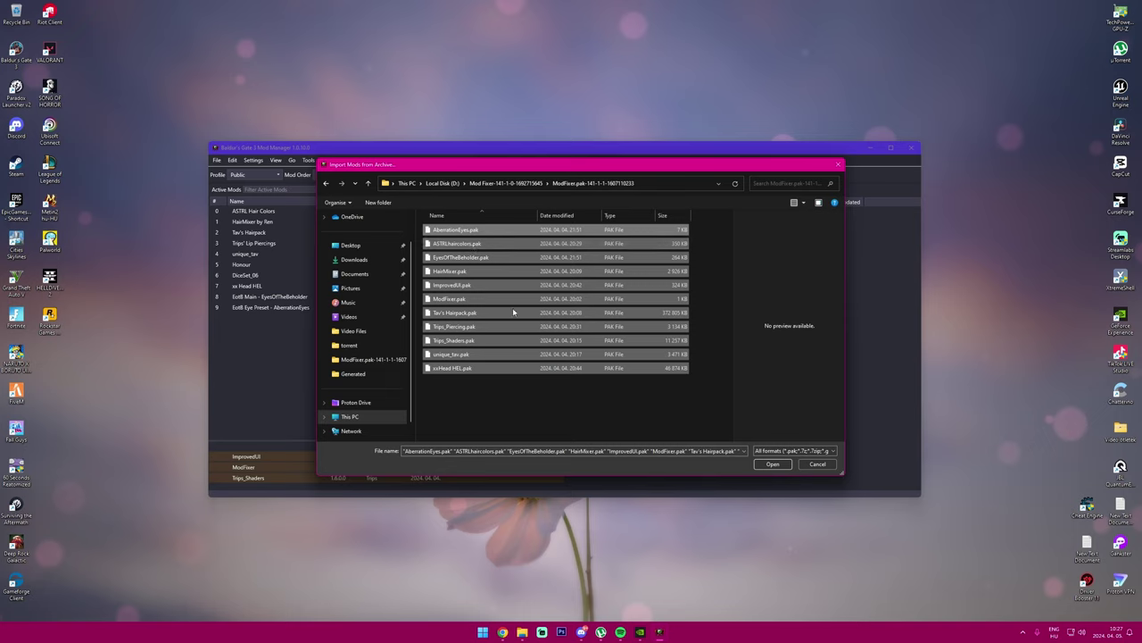
pyautogui.click(813, 467)
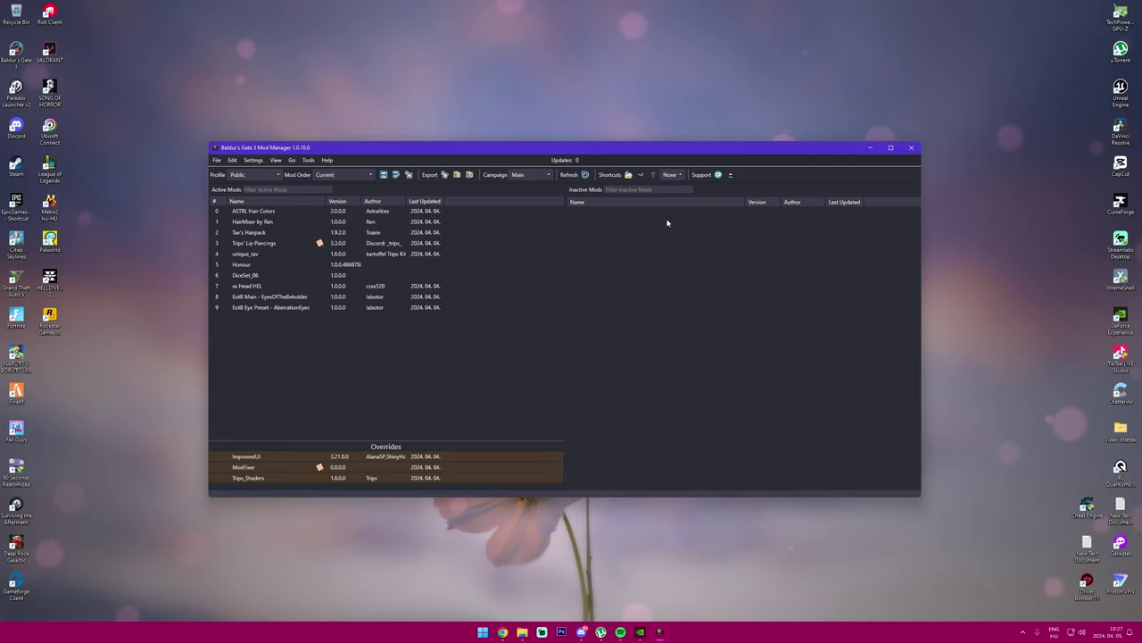
# Step: Move DiceSet_06 to the inactive mods and return it to the end of the active mods list
pyautogui.click(238, 276)
pyautogui.press('Return')
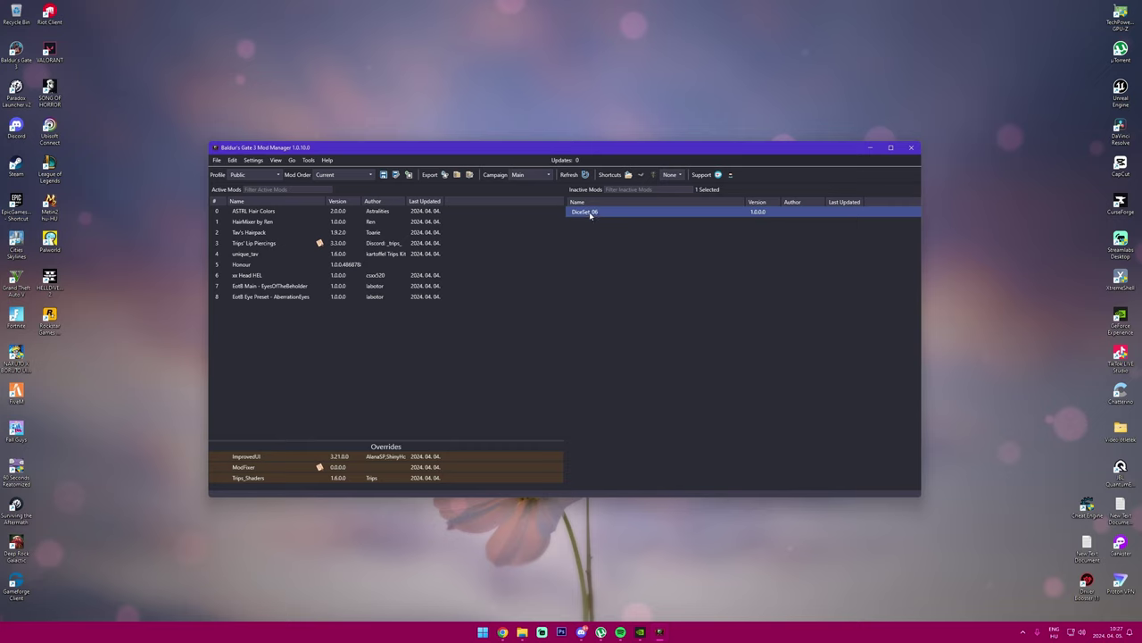
pyautogui.moveTo(589, 214); pyautogui.dragTo(429, 344)
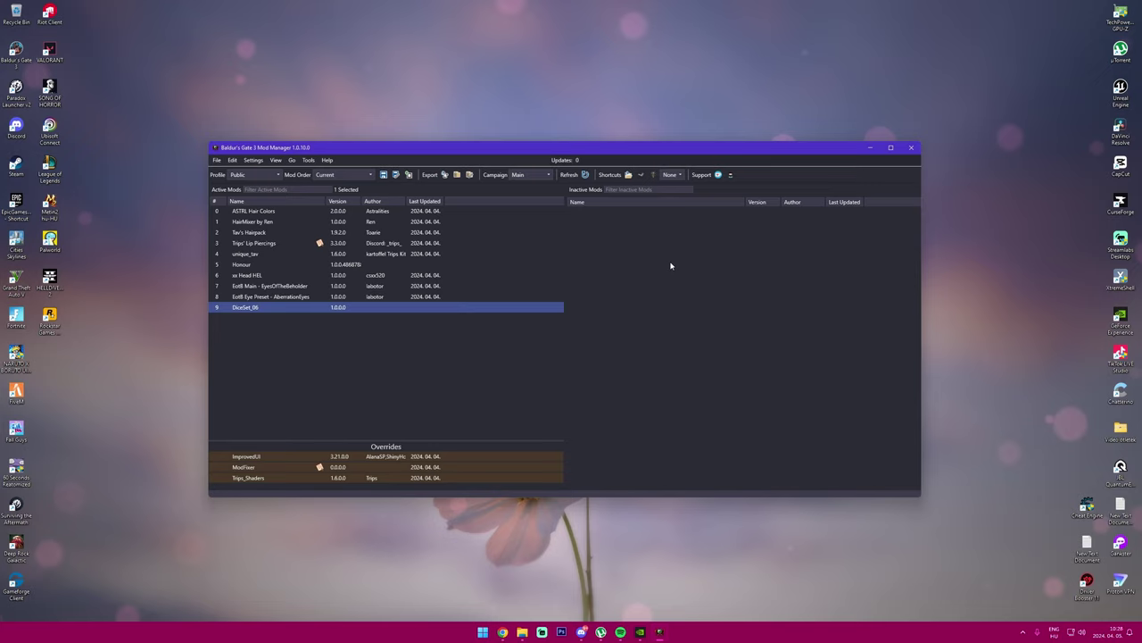
# Step: Switch to Chrome, close the BG3ModManager releases page, and review the files offered for the Tav's Hair Salon mod
pyautogui.click(502, 632)
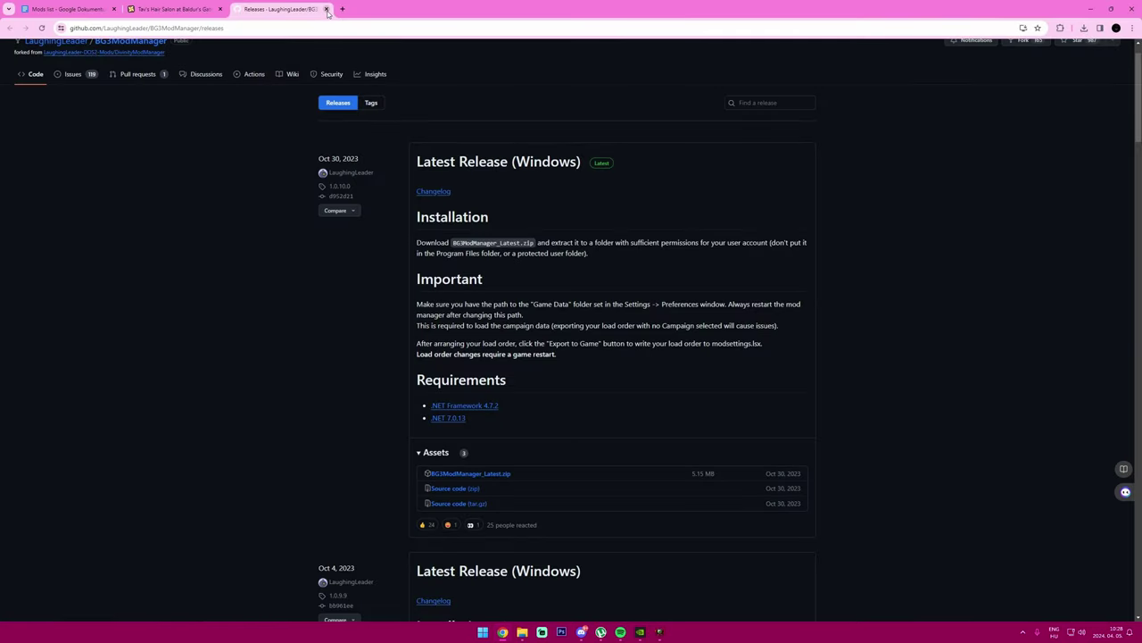
pyautogui.click(327, 9)
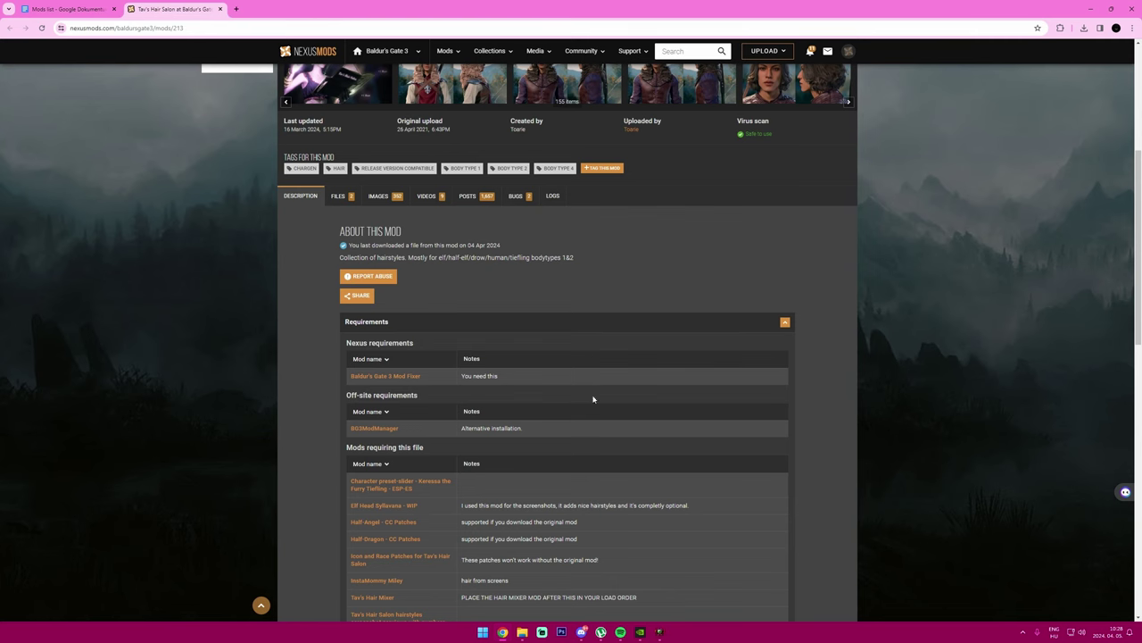
pyautogui.click(342, 205)
pyautogui.scroll(1, 343, 209)
pyautogui.tripleClick(360, 310)
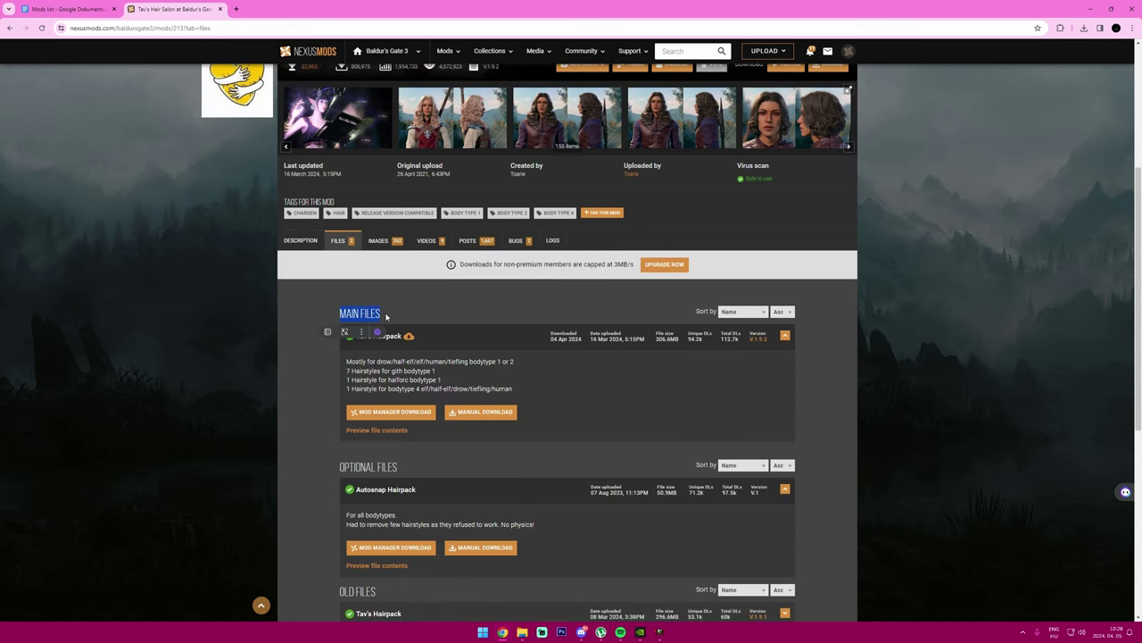
pyautogui.scroll(1, 347, 104)
pyautogui.scroll(-2, 379, 149)
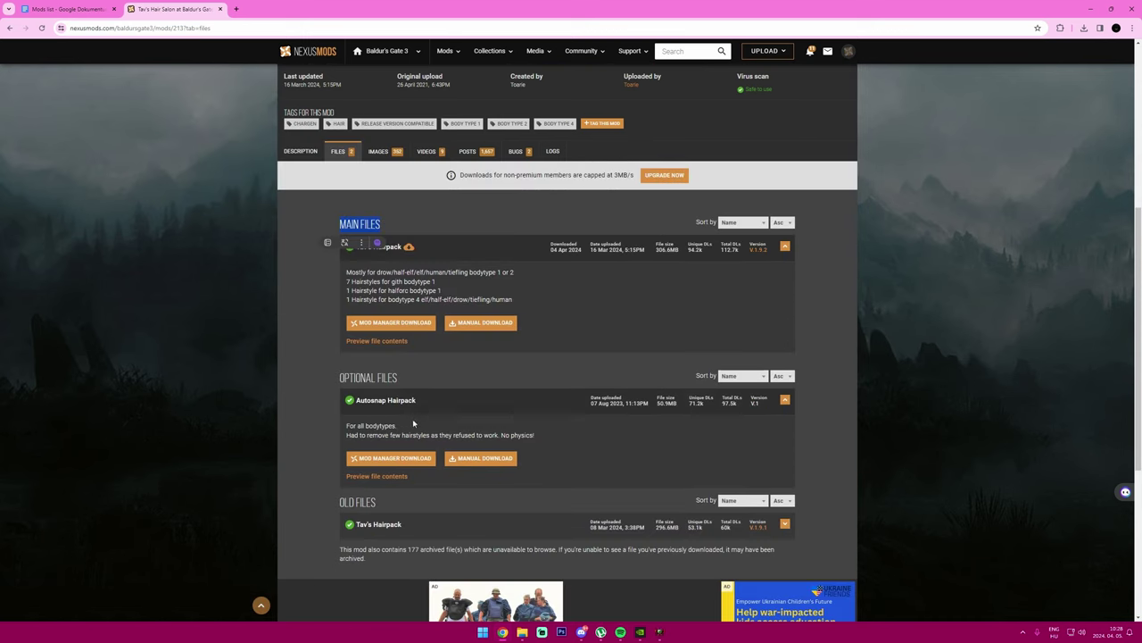
# Step: Start a manual slow download of the main Tav's Hairpack file
pyautogui.click(486, 326)
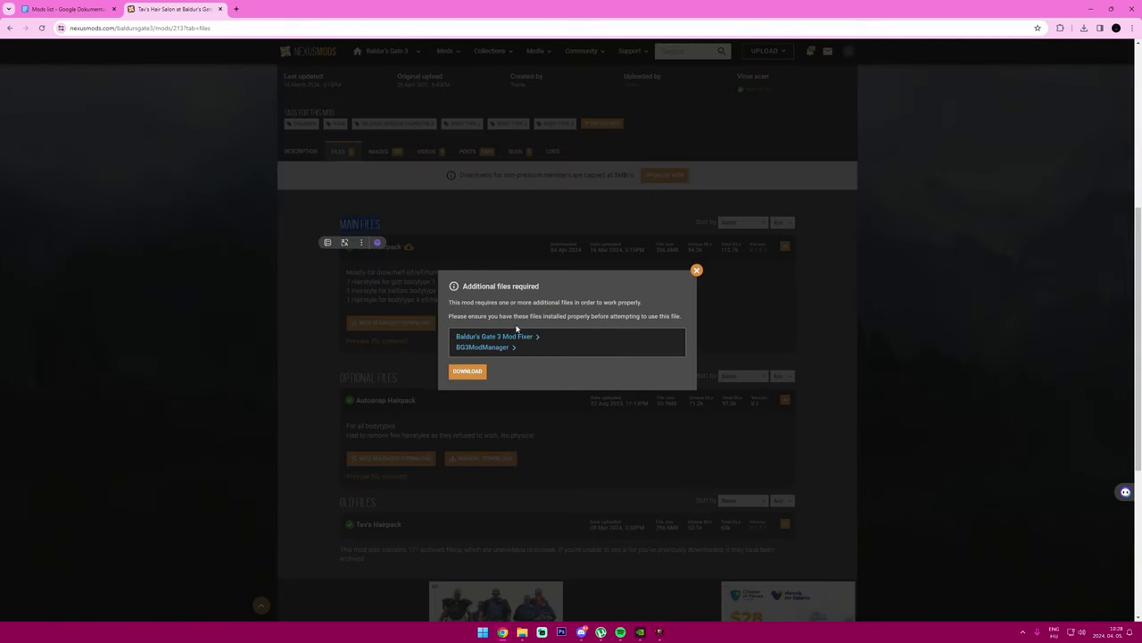
pyautogui.click(483, 375)
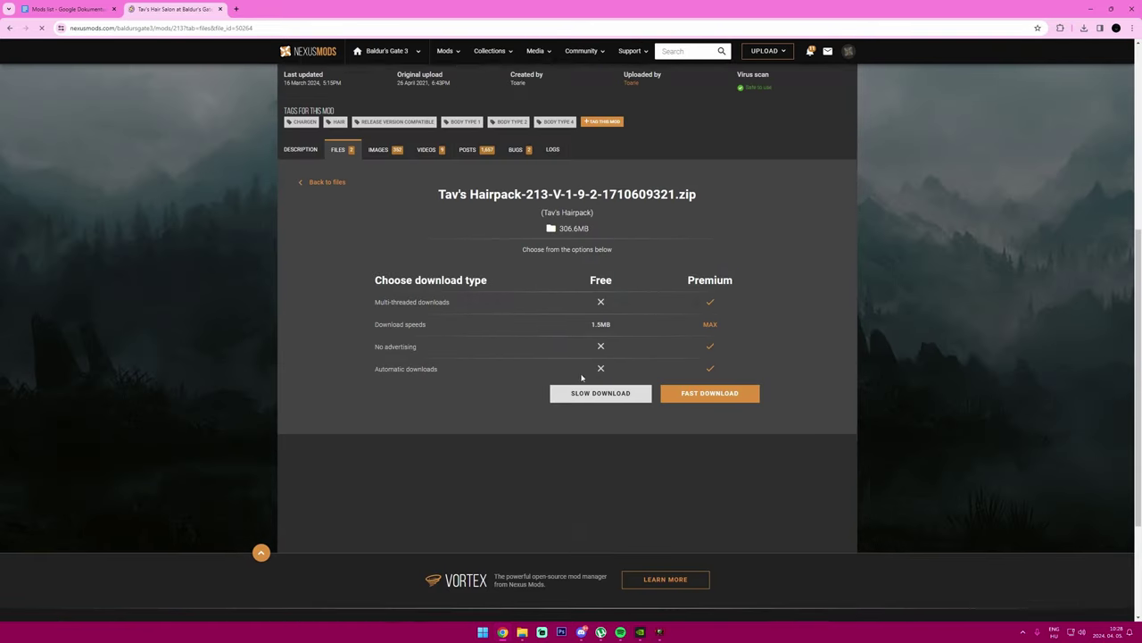
pyautogui.click(596, 394)
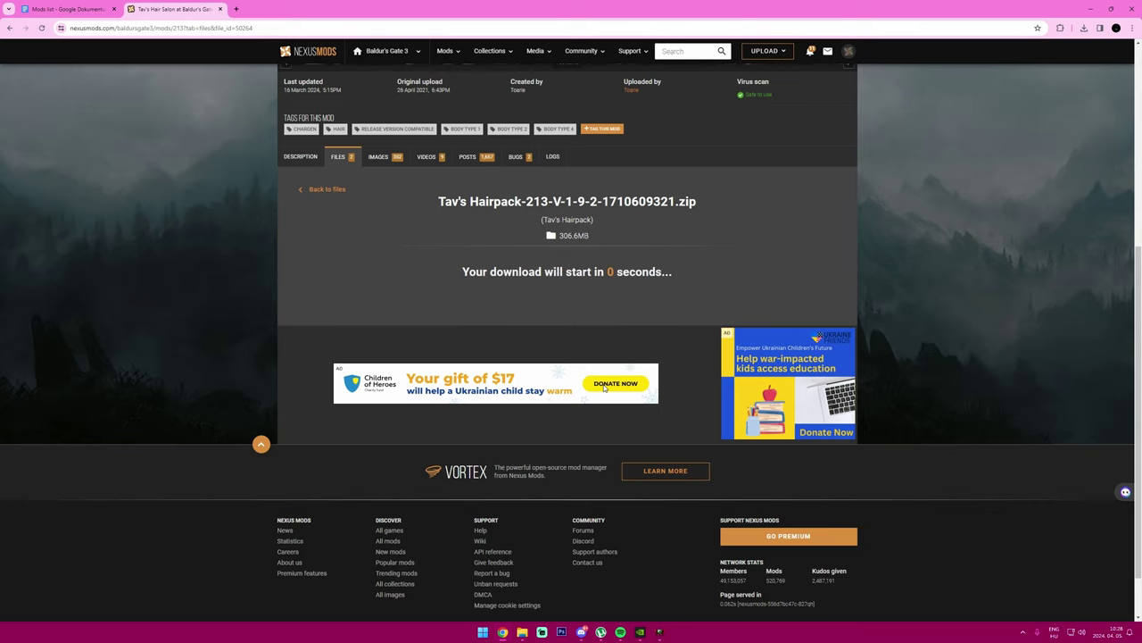
pyautogui.scroll(1, 694, 281)
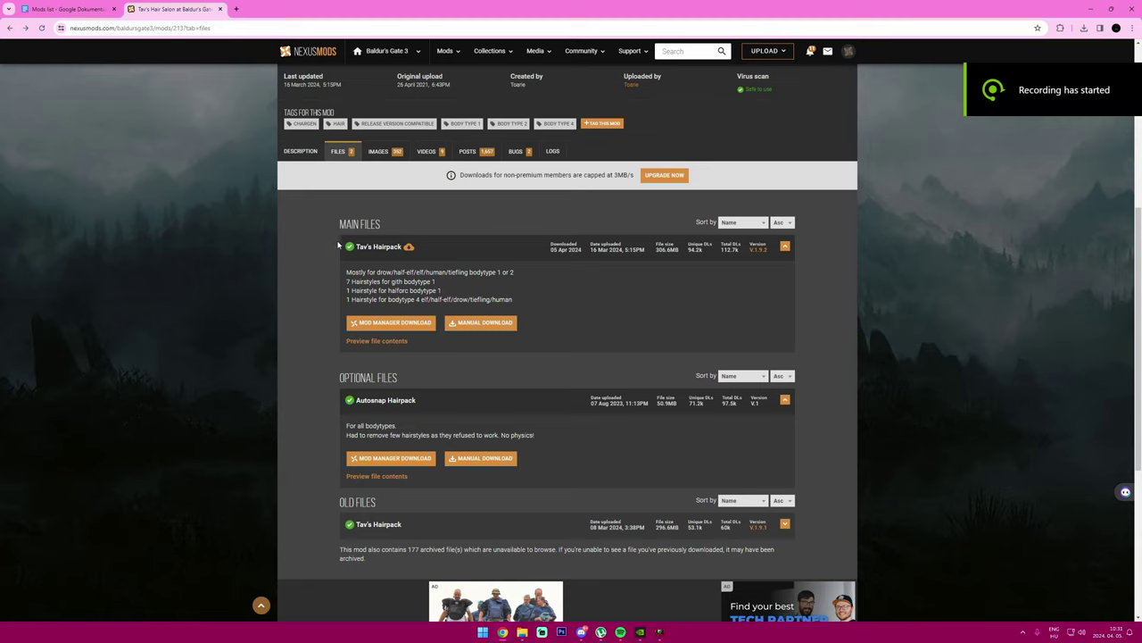
# Step: Download the optional Autosnap Hairpack file manually with the slow option and save it in the Downloads folder
pyautogui.moveTo(348, 248); pyautogui.dragTo(425, 241)
pyautogui.click(290, 250)
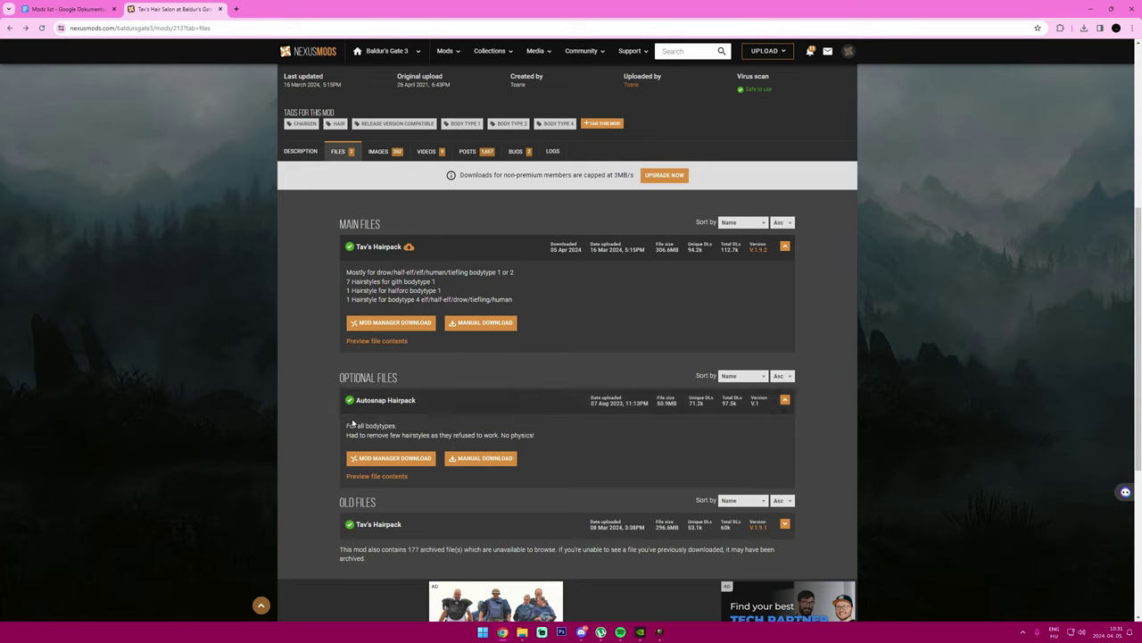
pyautogui.click(410, 426)
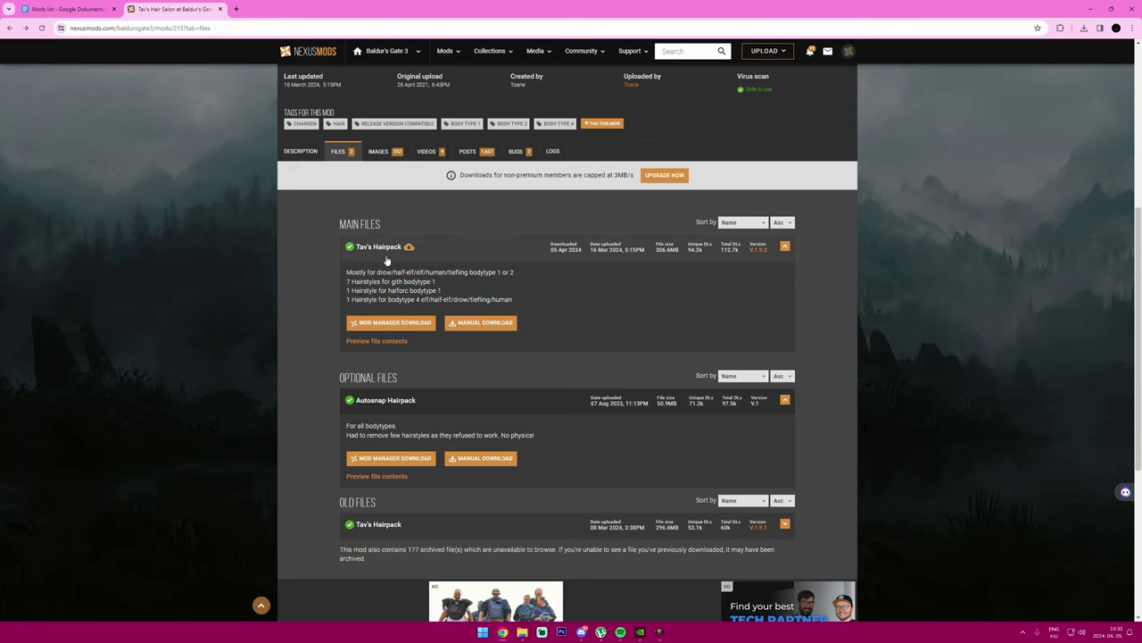
pyautogui.click(476, 458)
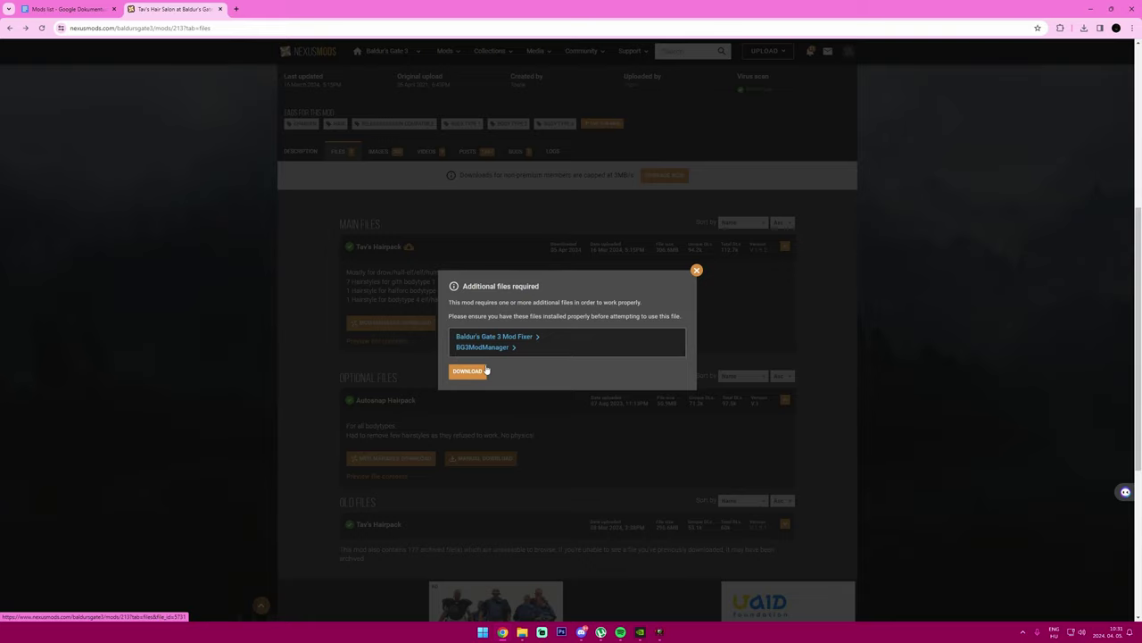
pyautogui.click(477, 371)
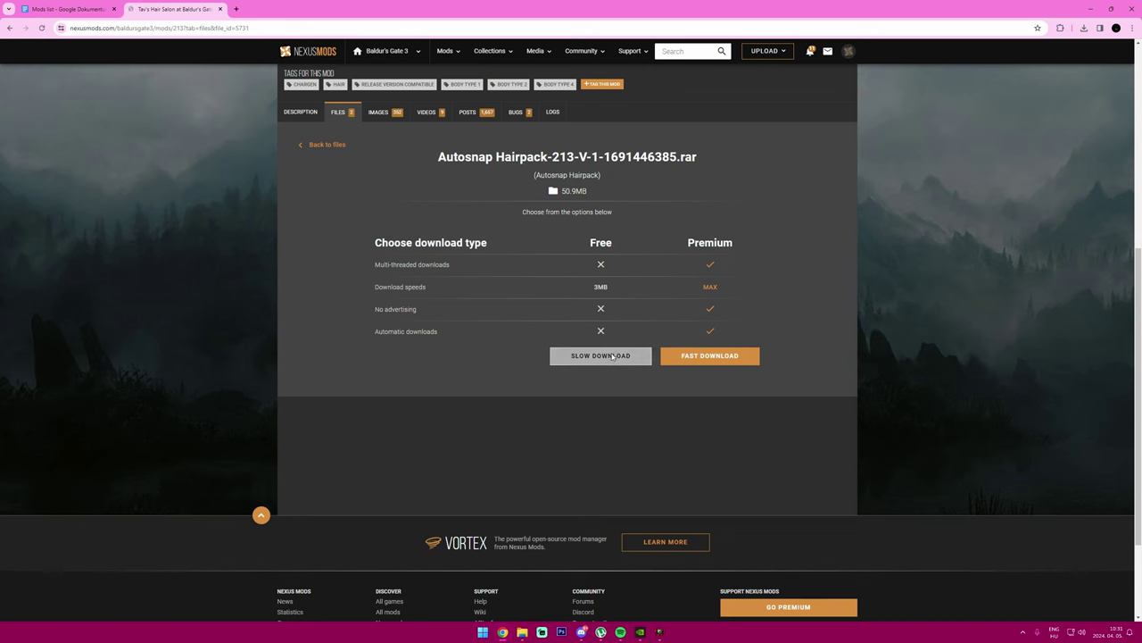
pyautogui.click(598, 355)
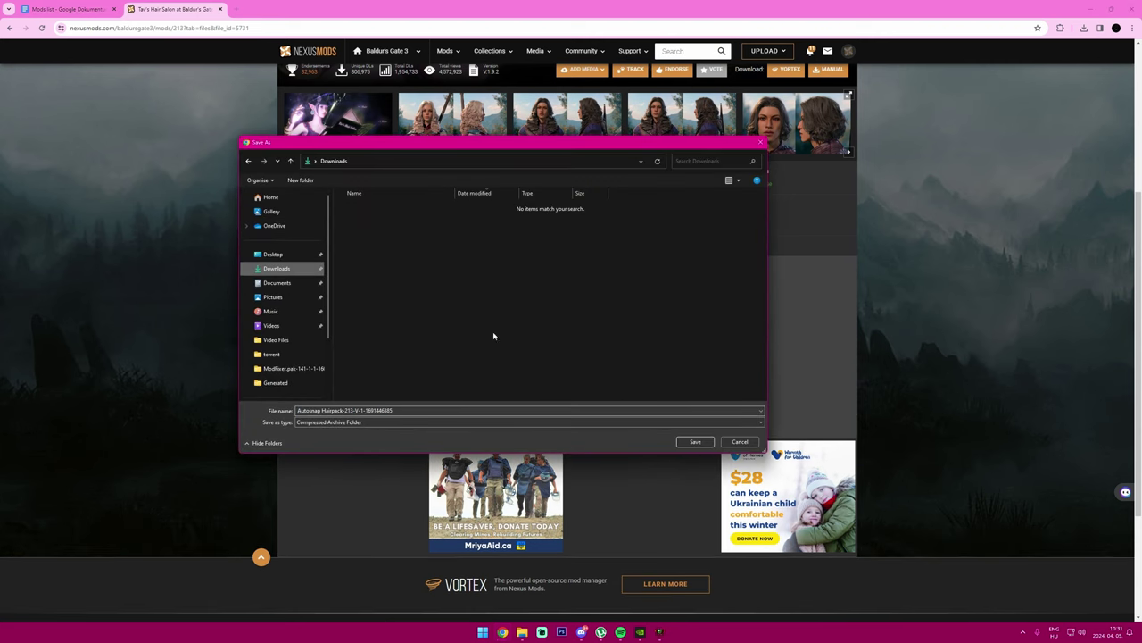
pyautogui.click(694, 441)
# Step: Open the downloaded Autosnap Hairpack archive, minimise the browser, and move the archive window aside
pyautogui.click(1083, 28)
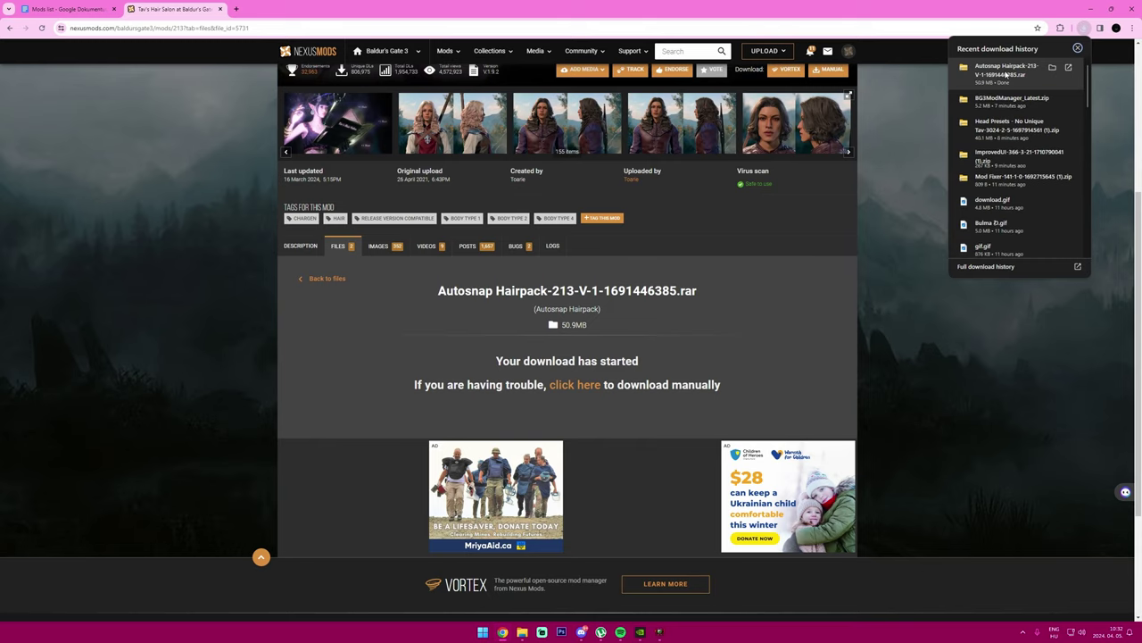
pyautogui.click(1007, 75)
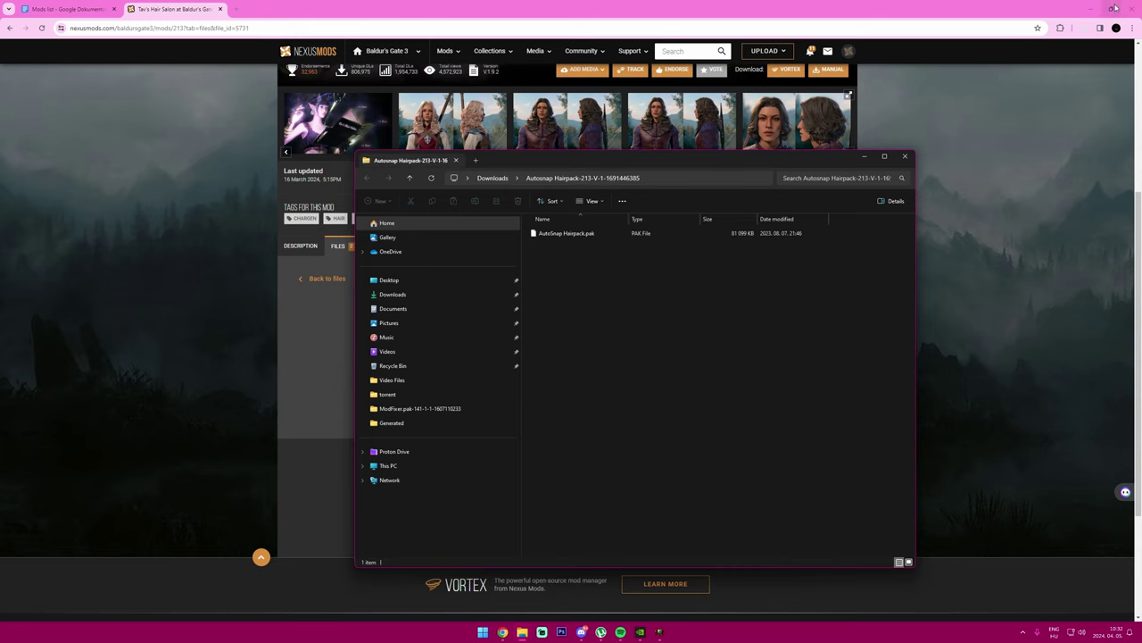
pyautogui.click(1091, 7)
pyautogui.moveTo(660, 160); pyautogui.dragTo(835, 164)
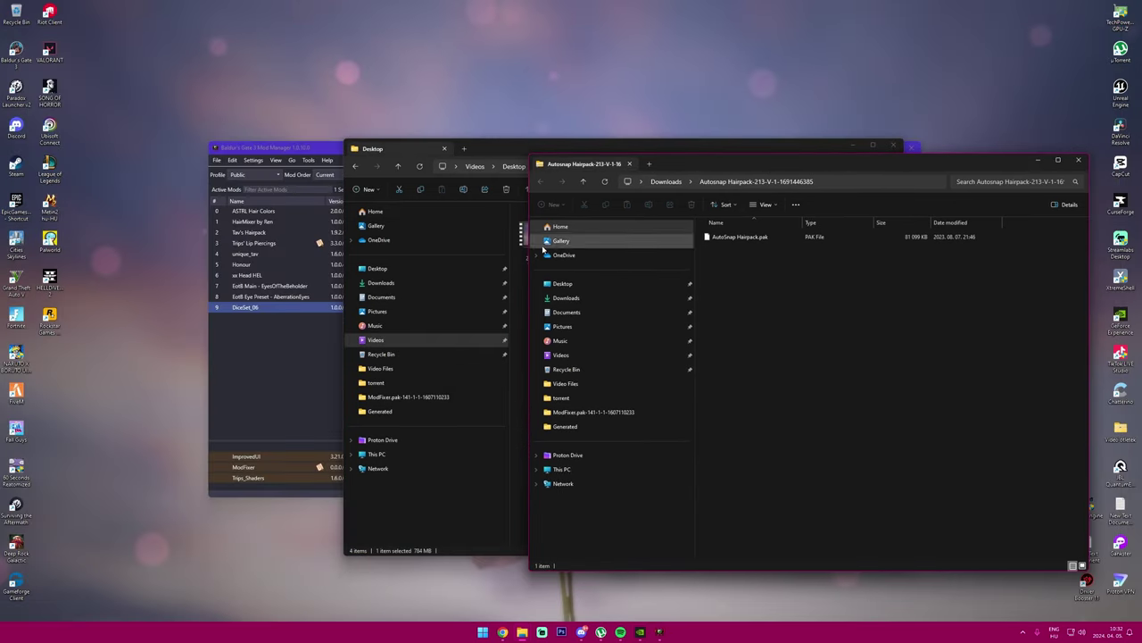
# Step: Close the Desktop videos folder window, leaving only the Autosnap Hairpack archive window open in File Explorer
pyautogui.click(854, 144)
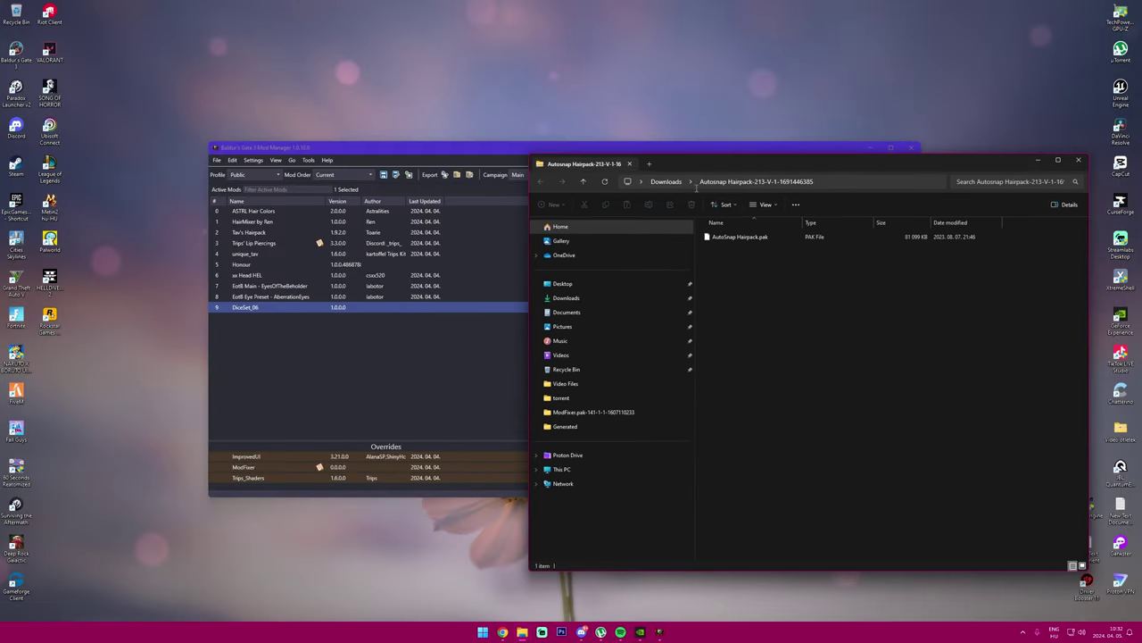
pyautogui.click(532, 637)
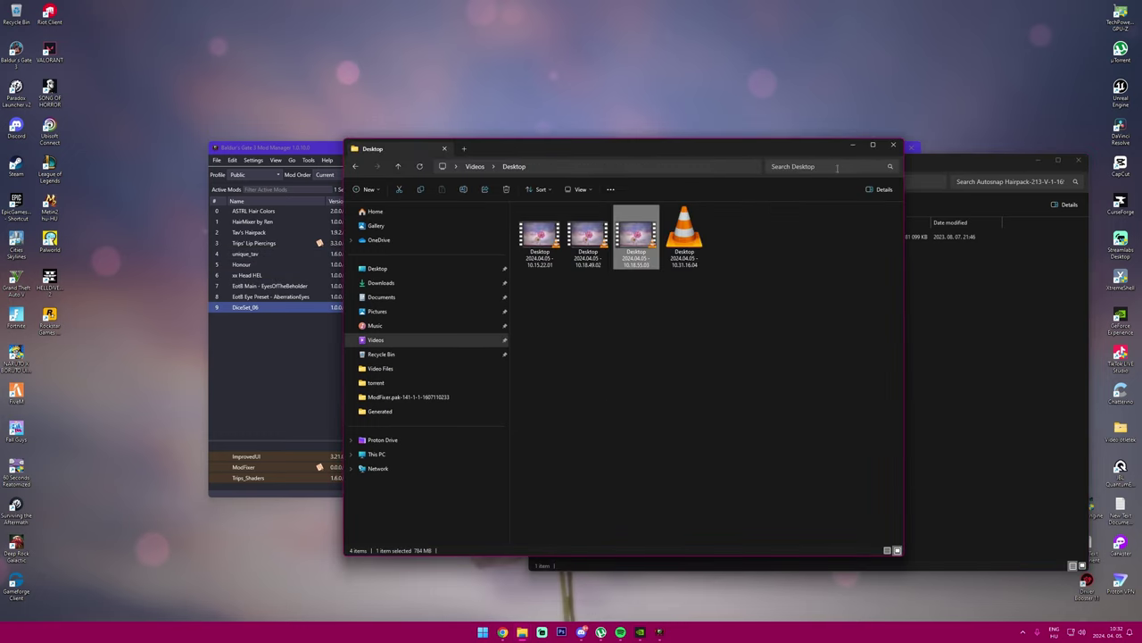
pyautogui.click(854, 145)
pyautogui.moveTo(523, 632)
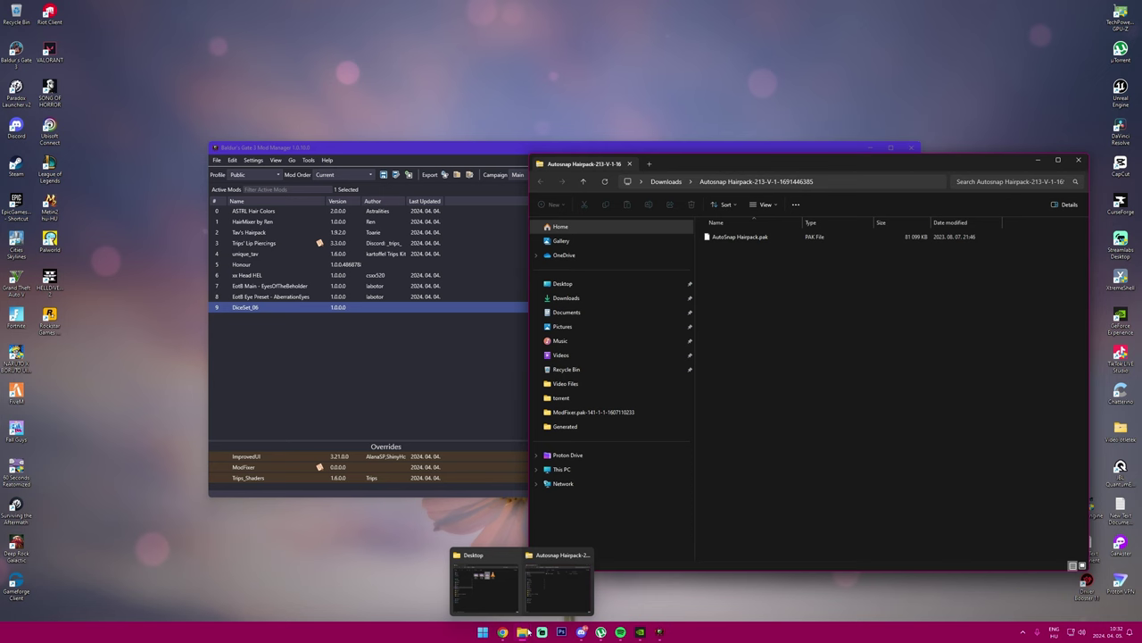
pyautogui.click(515, 557)
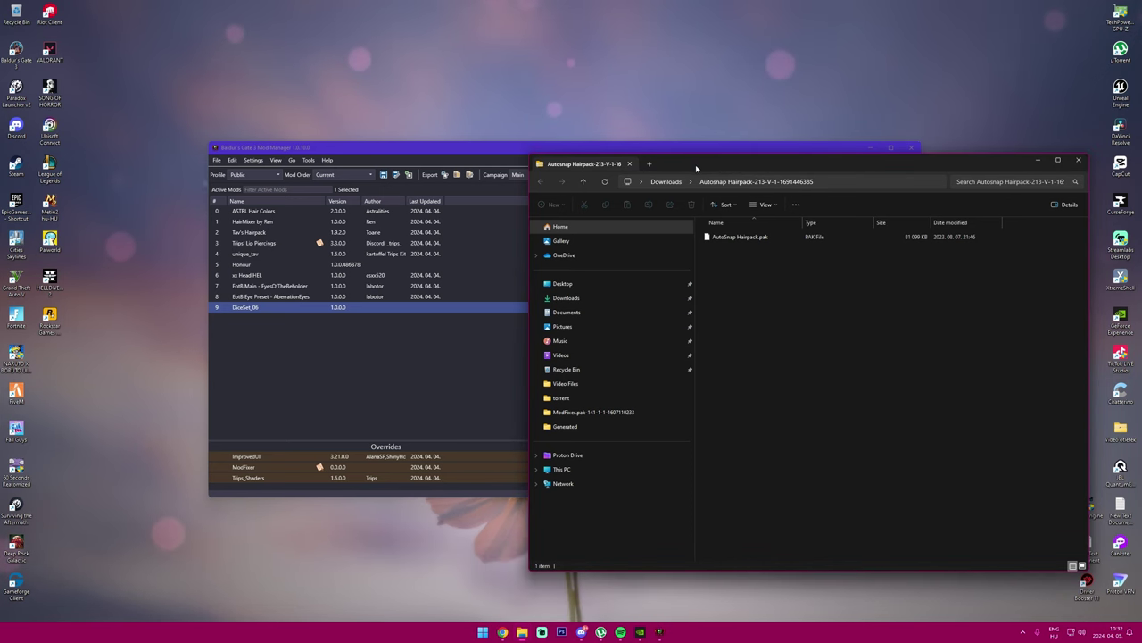
pyautogui.moveTo(695, 164); pyautogui.dragTo(661, 189)
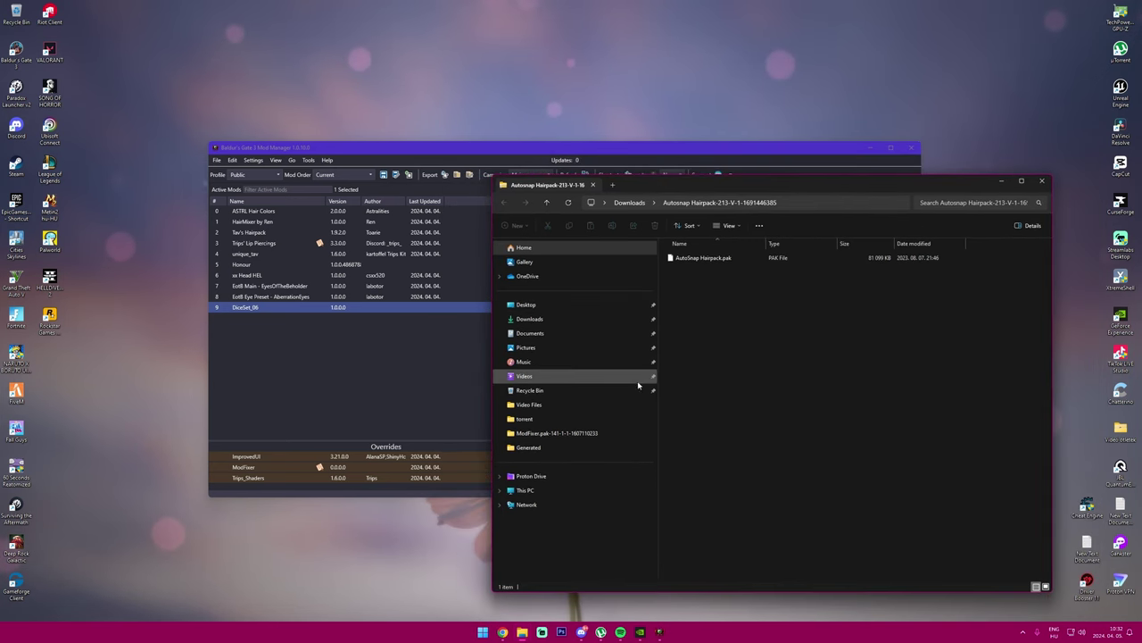
pyautogui.rightClick(544, 435)
pyautogui.click(575, 286)
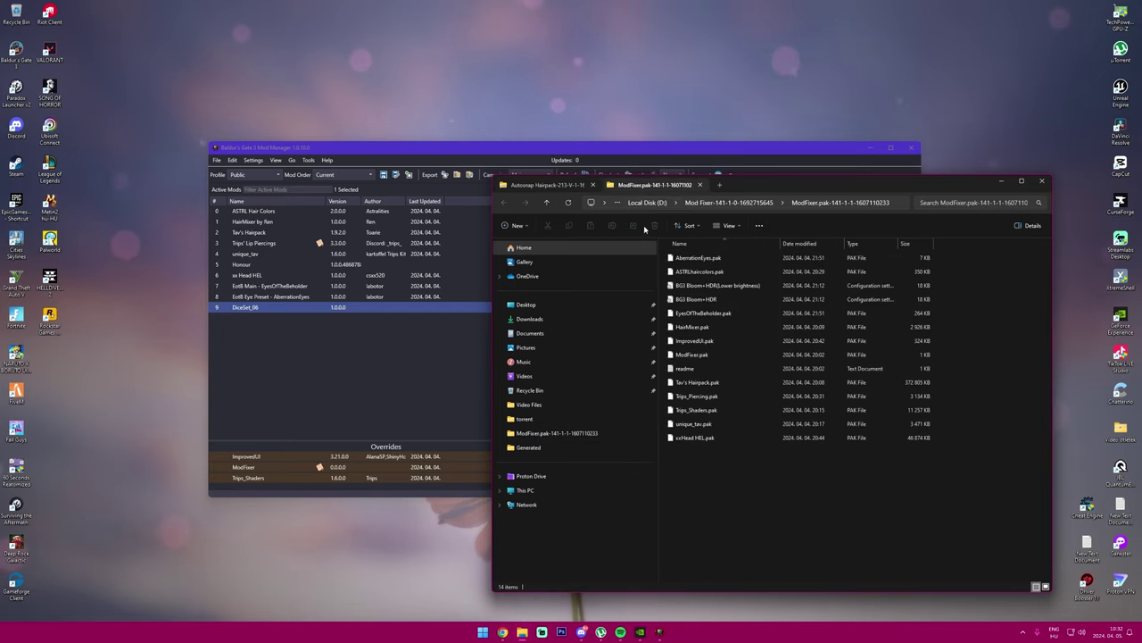
pyautogui.moveTo(829, 486); pyautogui.dragTo(660, 278)
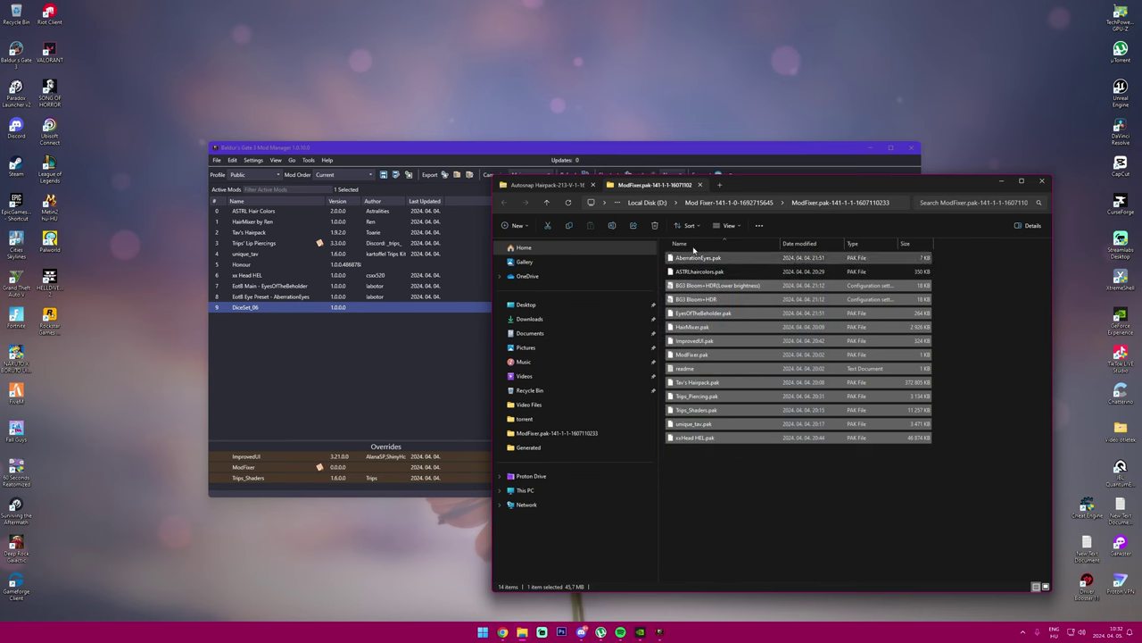
pyautogui.moveTo(656, 185); pyautogui.dragTo(548, 124)
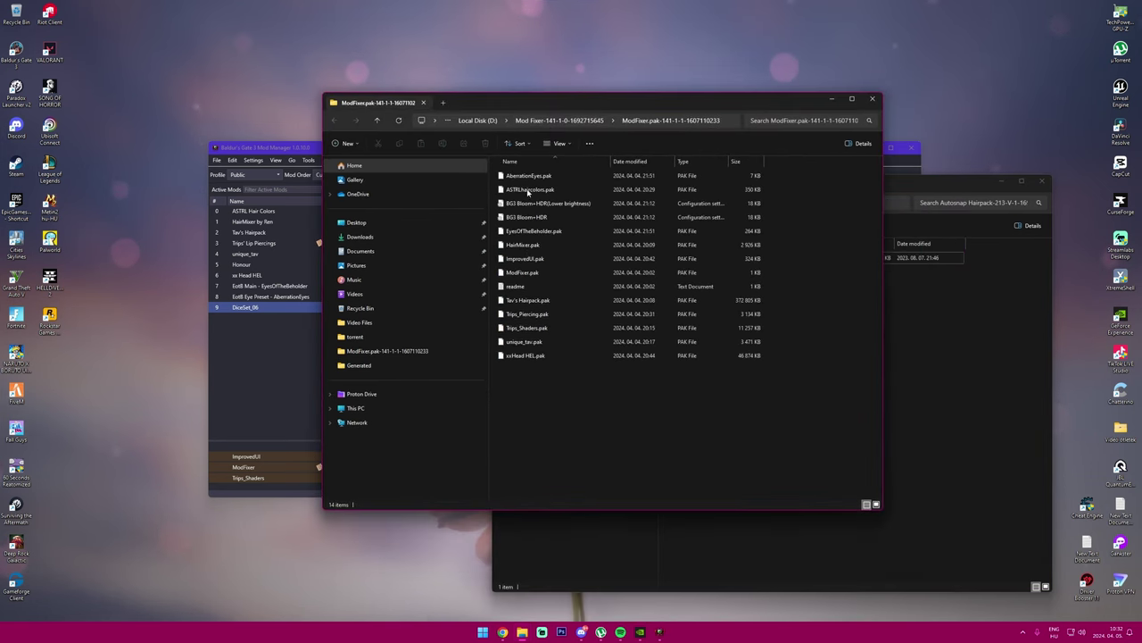
# Step: Place the archive window beside the ModFixer folder and copy AutoSnap Hairpack.pak into that folder
pyautogui.moveTo(583, 415); pyautogui.dragTo(622, 390)
pyautogui.moveTo(550, 390); pyautogui.dragTo(595, 358)
pyautogui.moveTo(958, 187); pyautogui.dragTo(1047, 159)
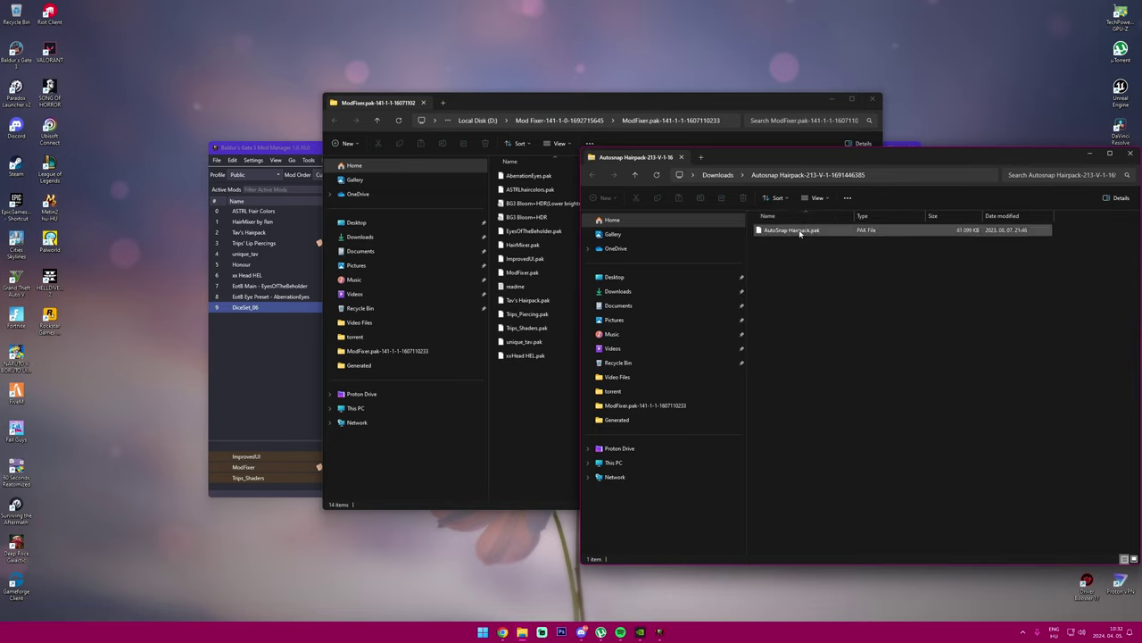
pyautogui.moveTo(789, 234); pyautogui.dragTo(554, 413)
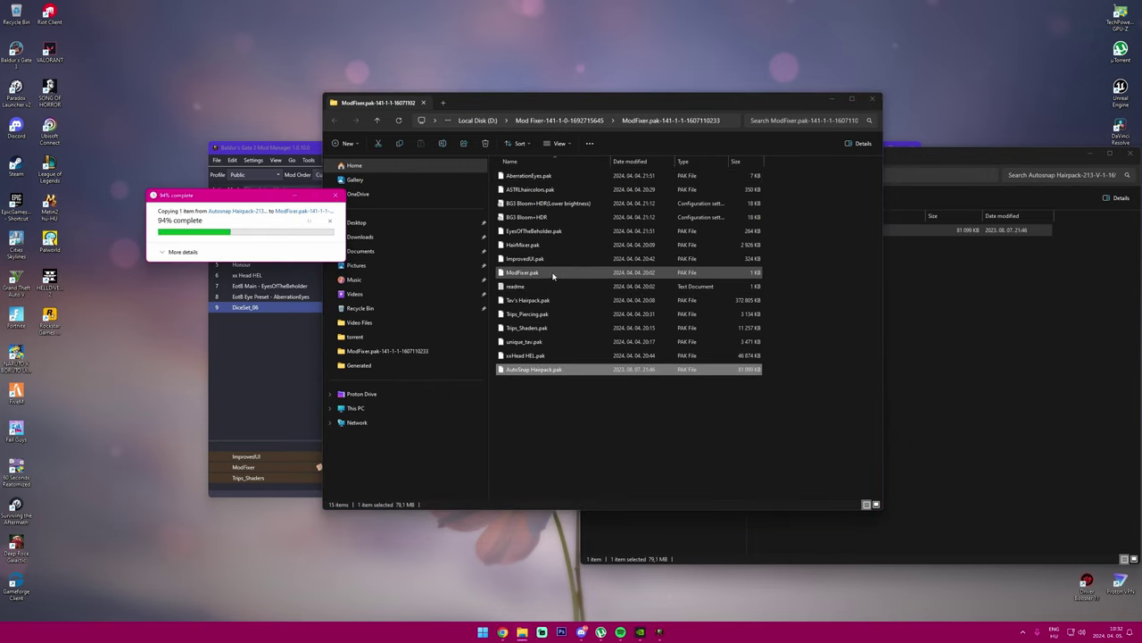
# Step: Compare the AutoSnap and Tav's hairpack PAK files in the ModFixer folder with the files offered on the Tav's Hair Salon page
pyautogui.moveTo(528, 382)
pyautogui.mouseDown()
pyautogui.moveTo(563, 410)
pyautogui.moveTo(529, 378)
pyautogui.mouseUp()
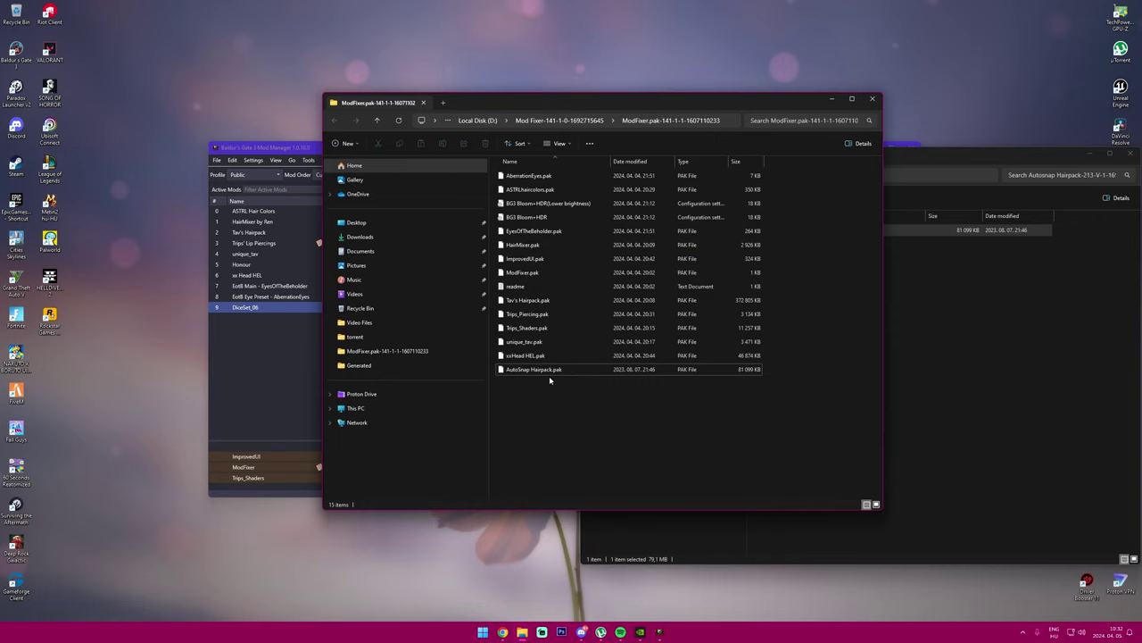
pyautogui.moveTo(667, 410); pyautogui.dragTo(631, 379)
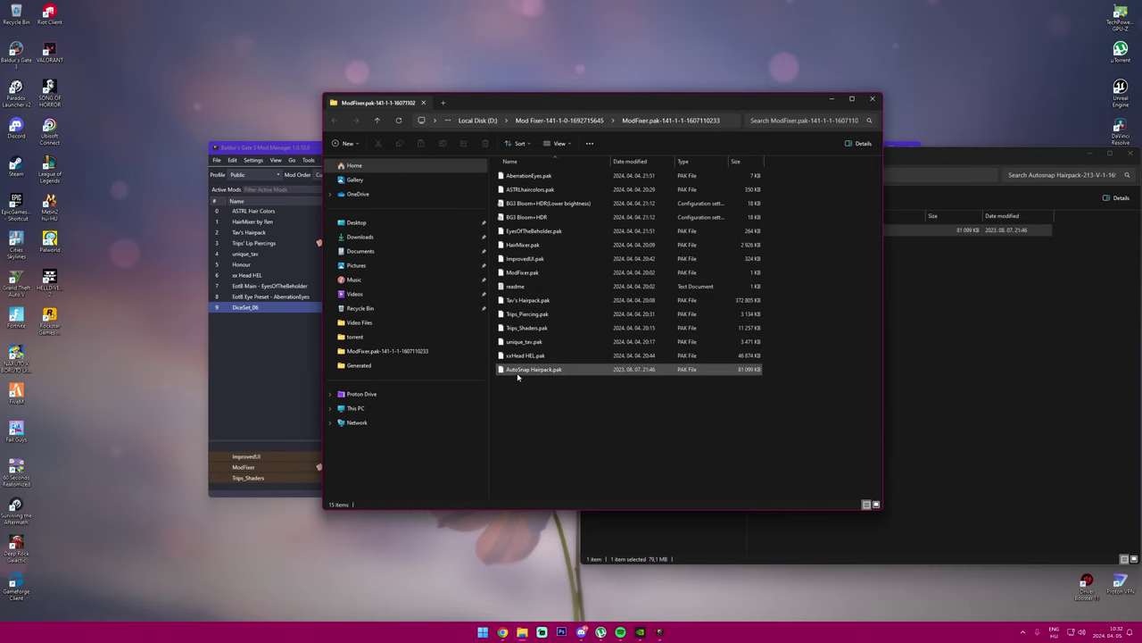
pyautogui.click(531, 300)
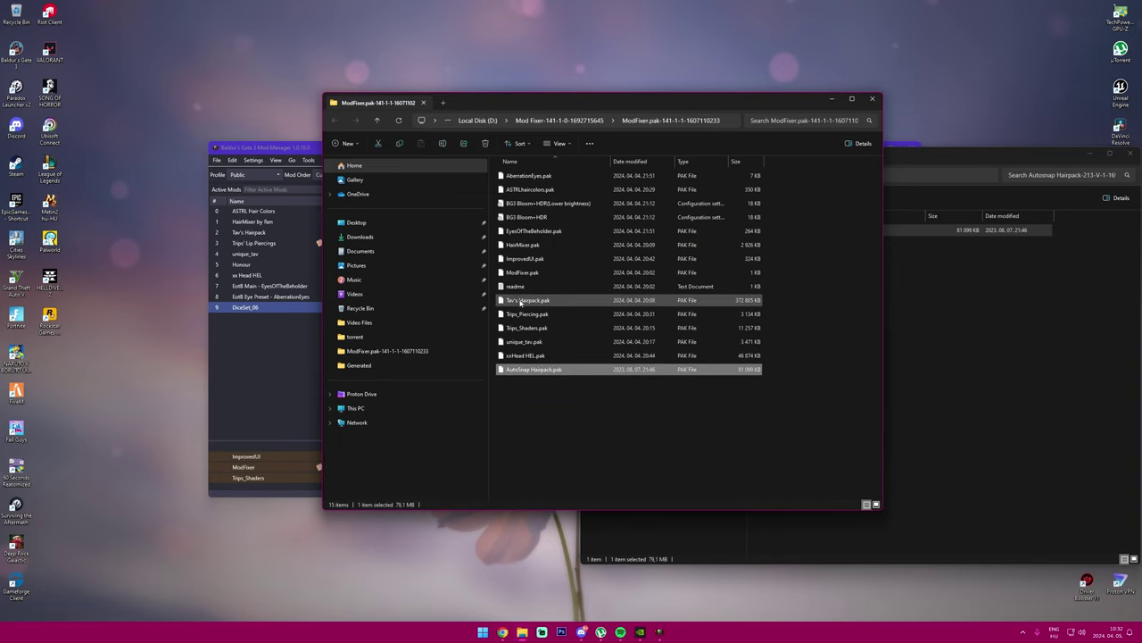
pyautogui.click(502, 632)
pyautogui.scroll(1, 333, 334)
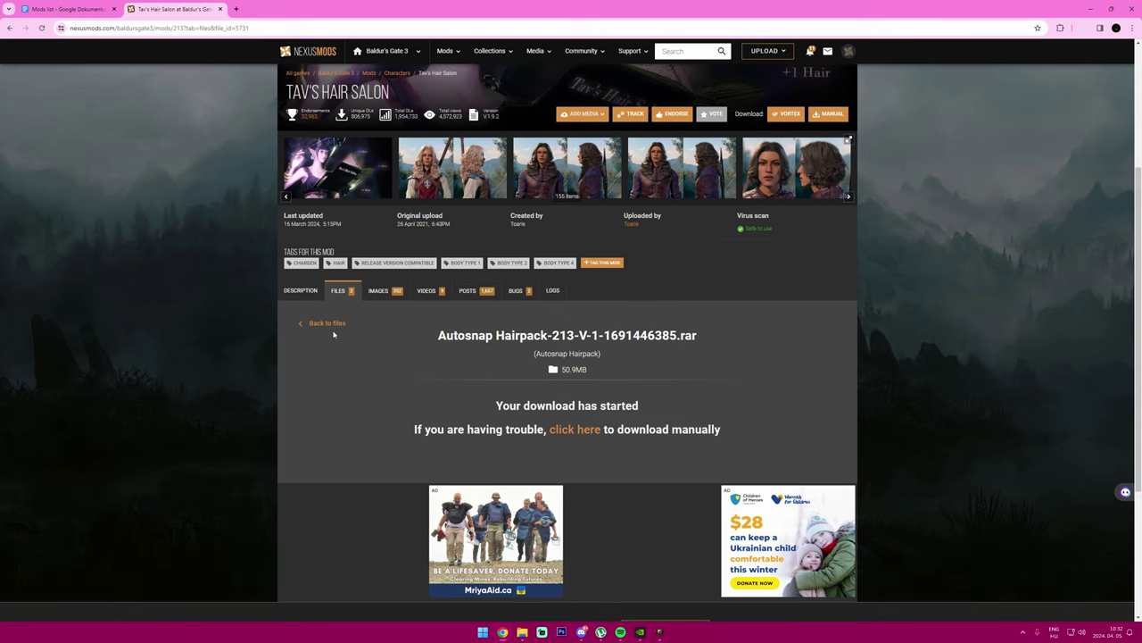
pyautogui.scroll(2, 334, 335)
pyautogui.click(336, 415)
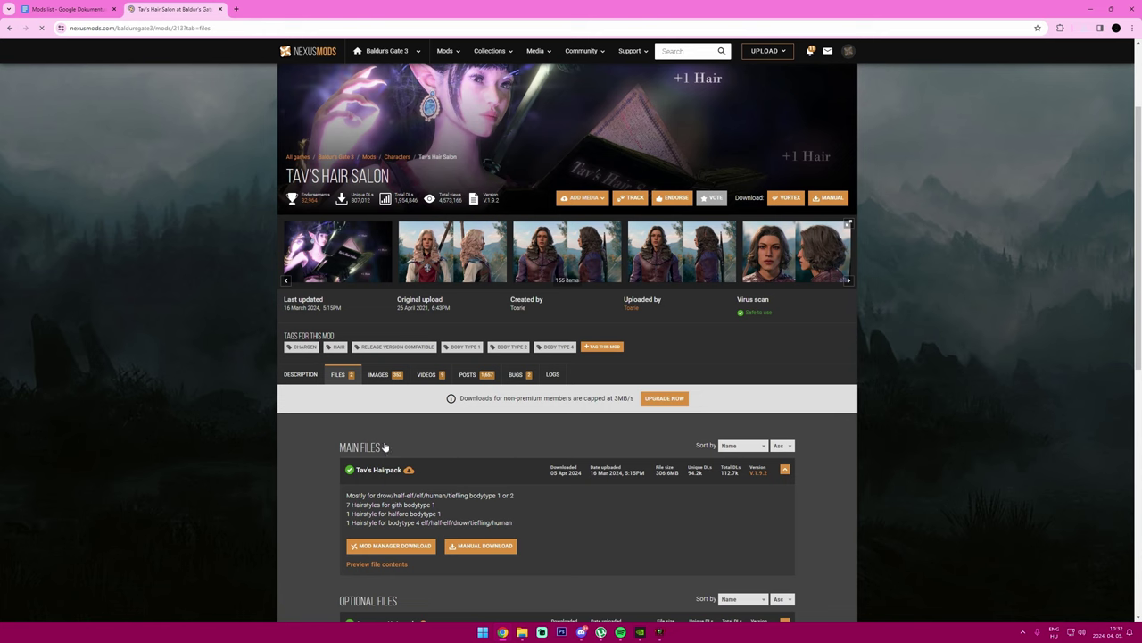
pyautogui.scroll(-1, 384, 446)
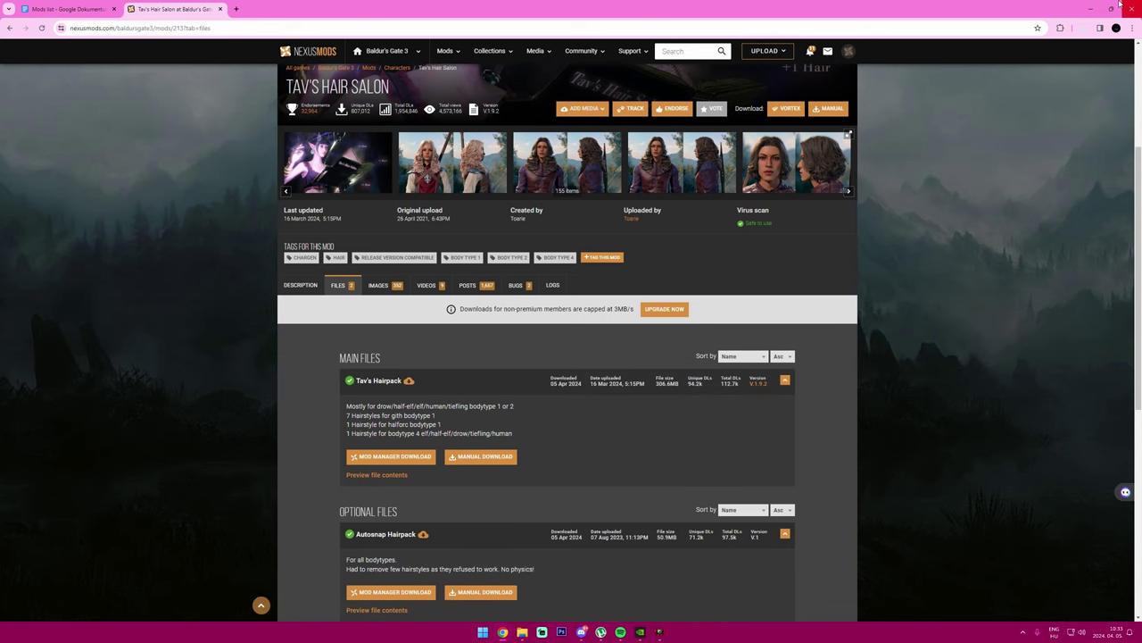
pyautogui.click(1091, 8)
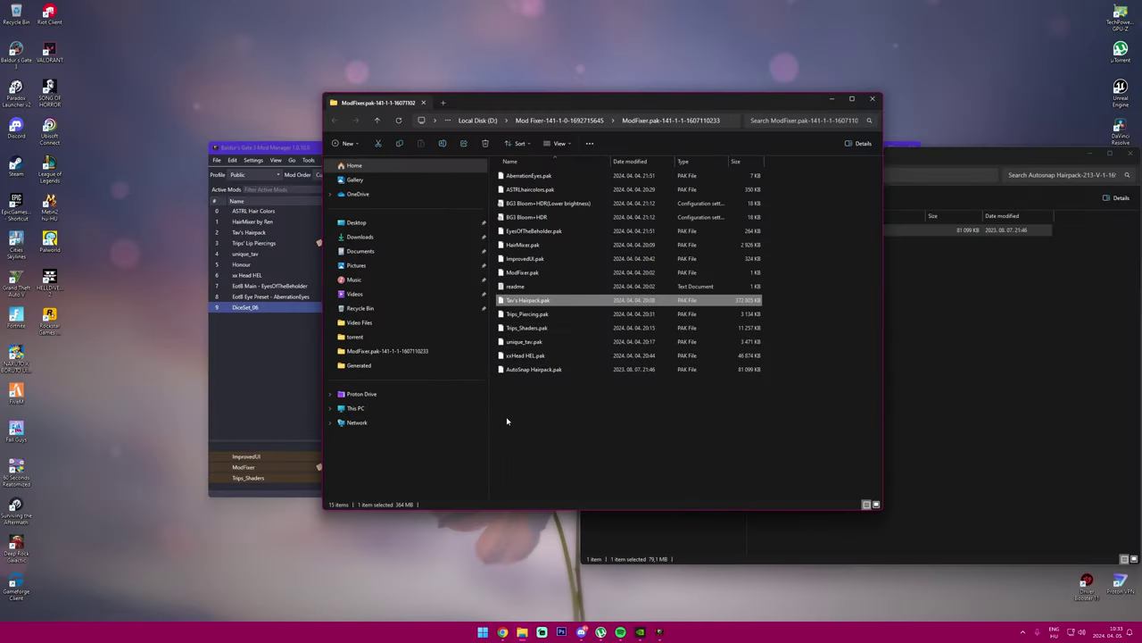
# Step: Delete AutoSnap Hairpack.pak from the ModFixer folder, leaving Tav's Hairpack.pak in place
pyautogui.click(507, 420)
pyautogui.click(517, 371)
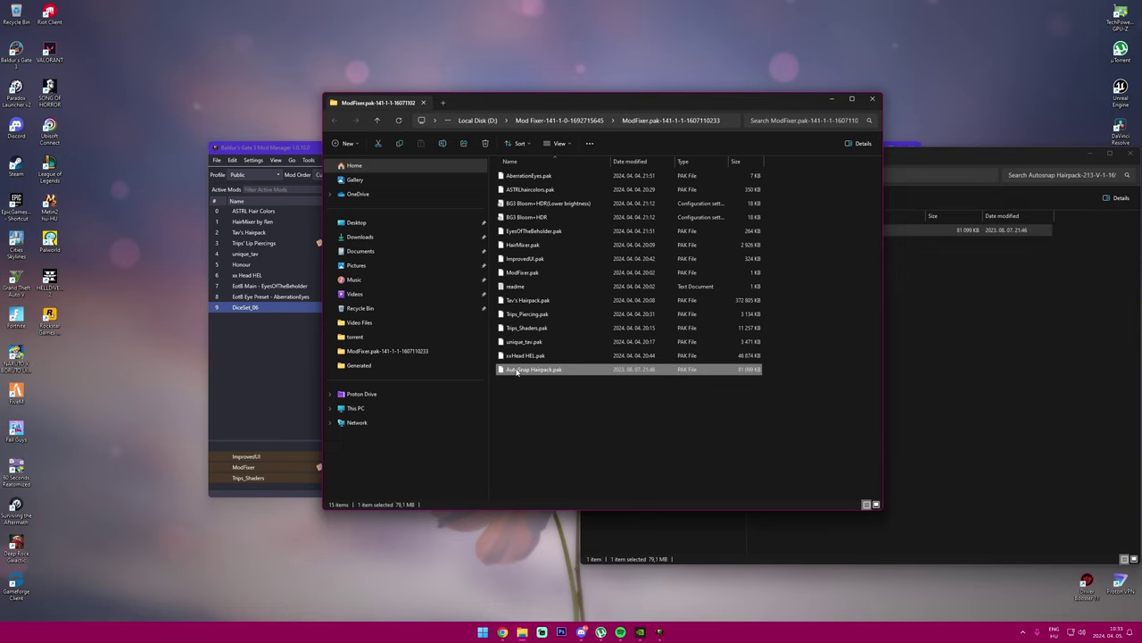
pyautogui.press('Delete')
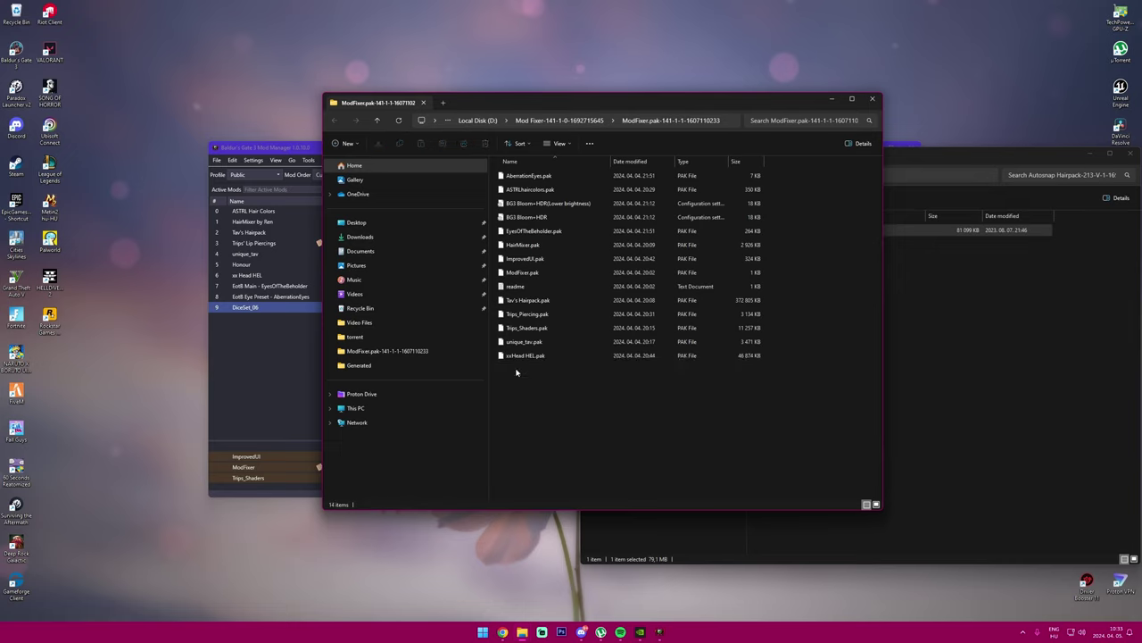
pyautogui.click(520, 302)
pyautogui.click(538, 386)
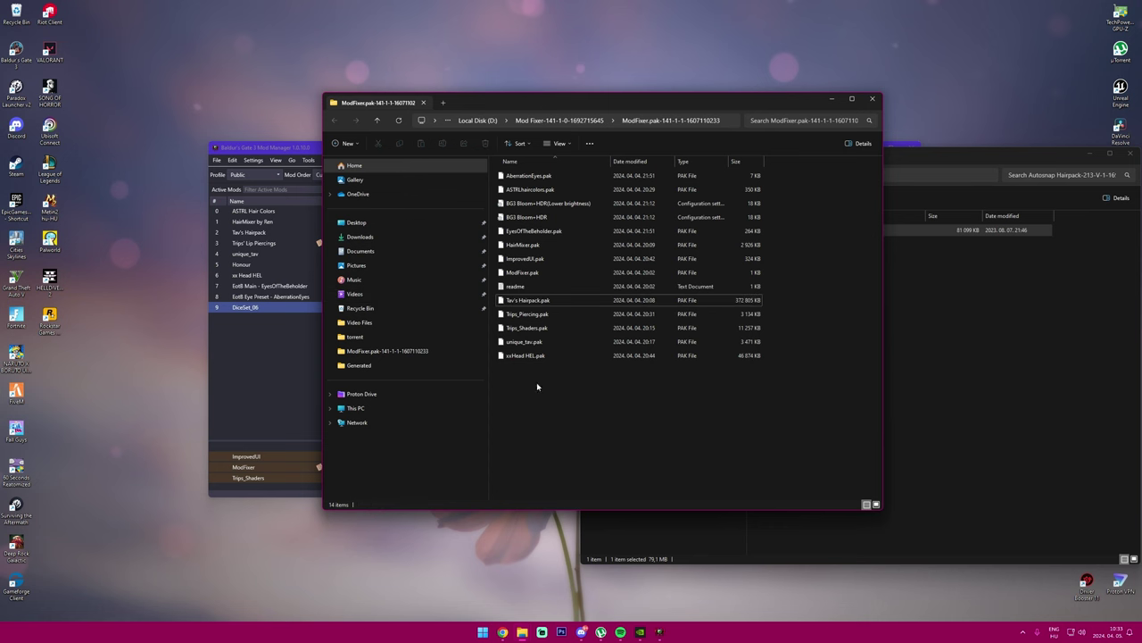
# Step: Review the main and optional hairpack entries on the Tav's Hair Salon files page, then minimise the browser
pyautogui.click(505, 630)
pyautogui.scroll(-1, 456, 435)
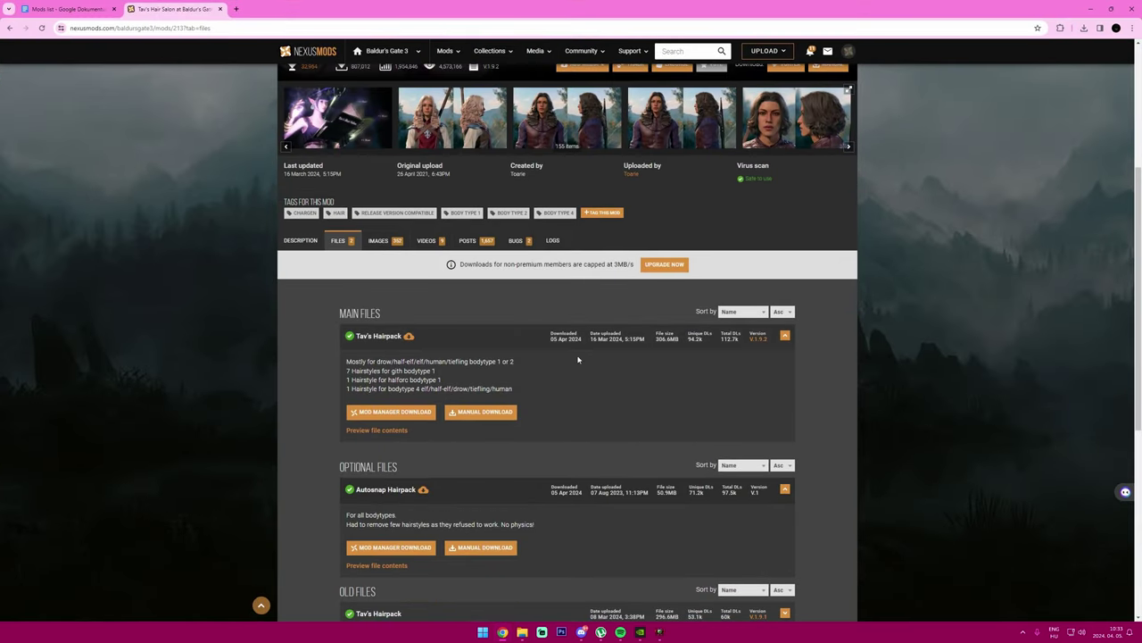
pyautogui.scroll(-2, 302, 318)
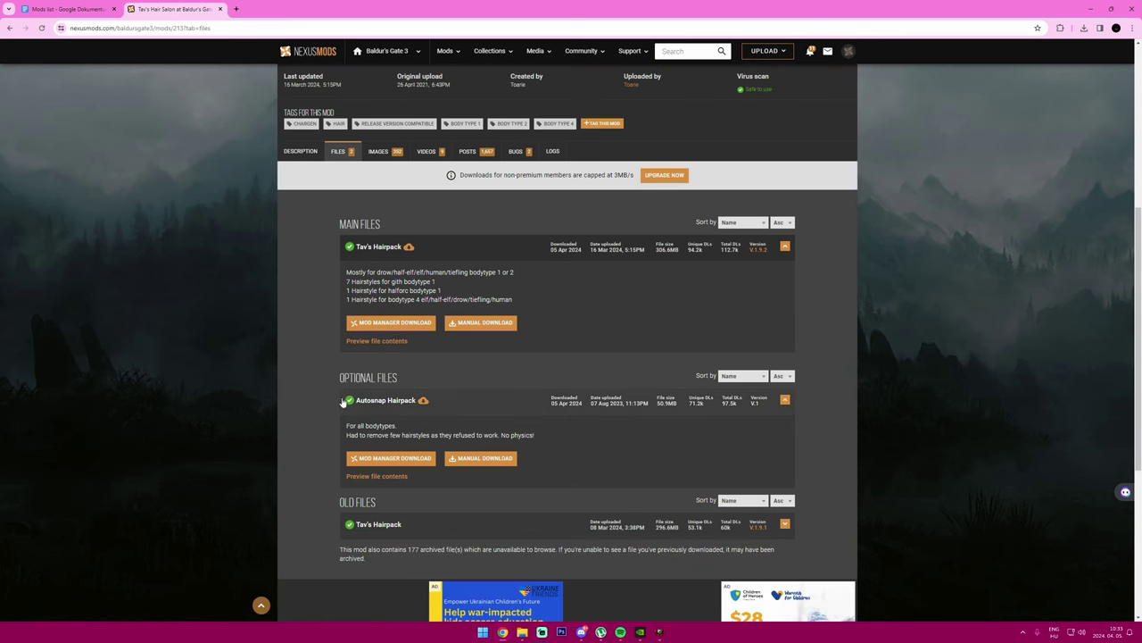
pyautogui.click(1131, 8)
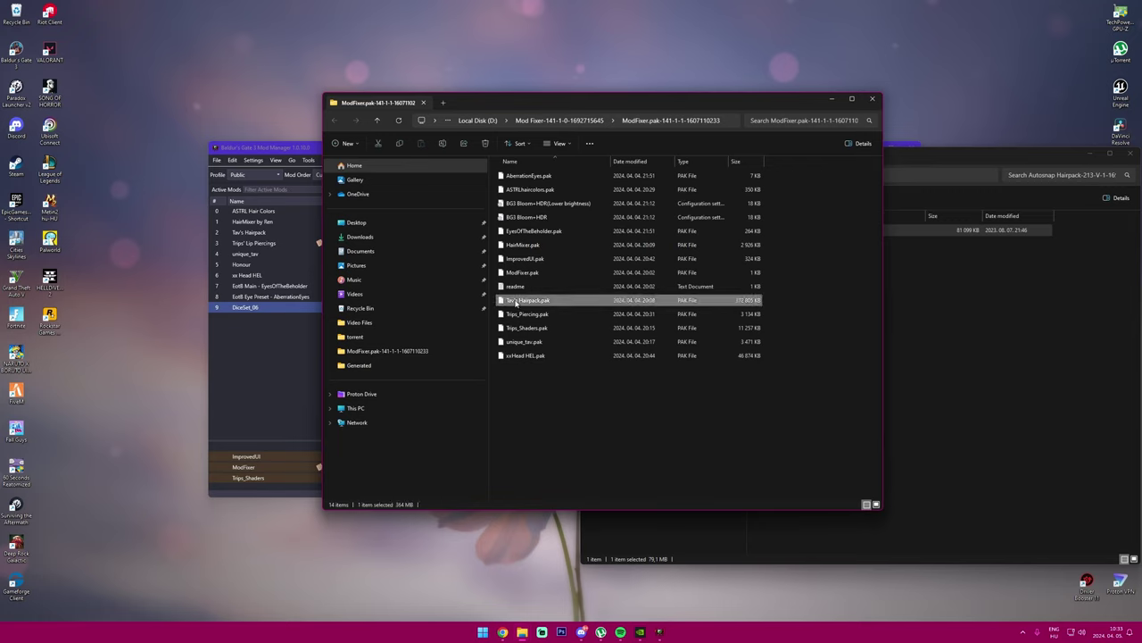
# Step: Close the Autosnap Hairpack archive window and reposition the ModFixer folder window with all its files selected
pyautogui.moveTo(779, 301); pyautogui.dragTo(482, 317)
pyautogui.click(897, 297)
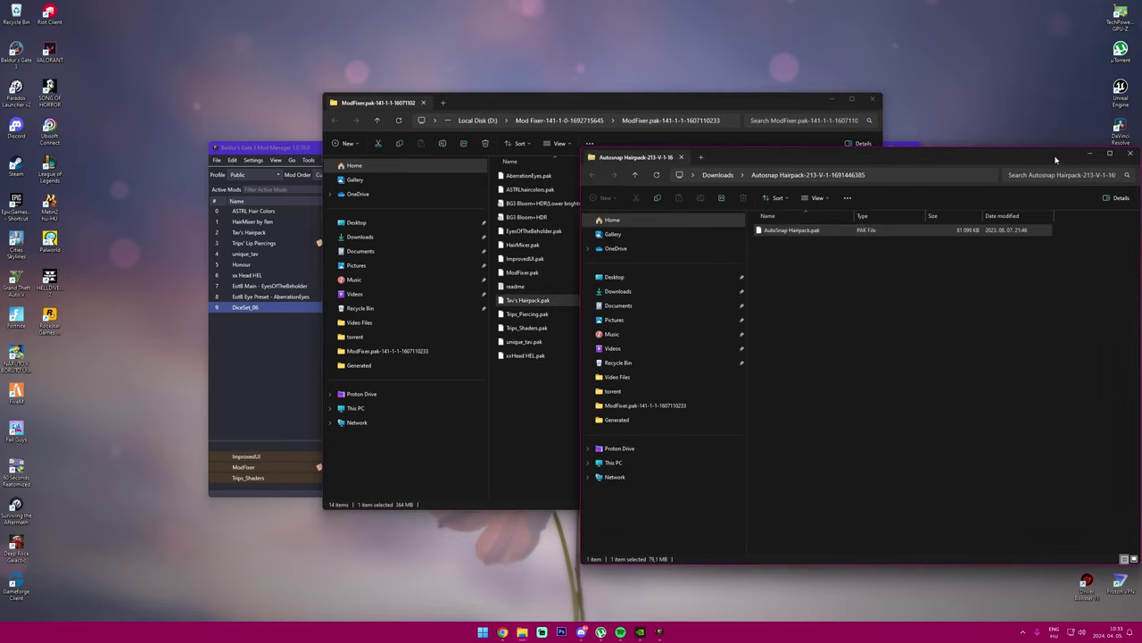
pyautogui.moveTo(857, 309); pyautogui.dragTo(991, 271)
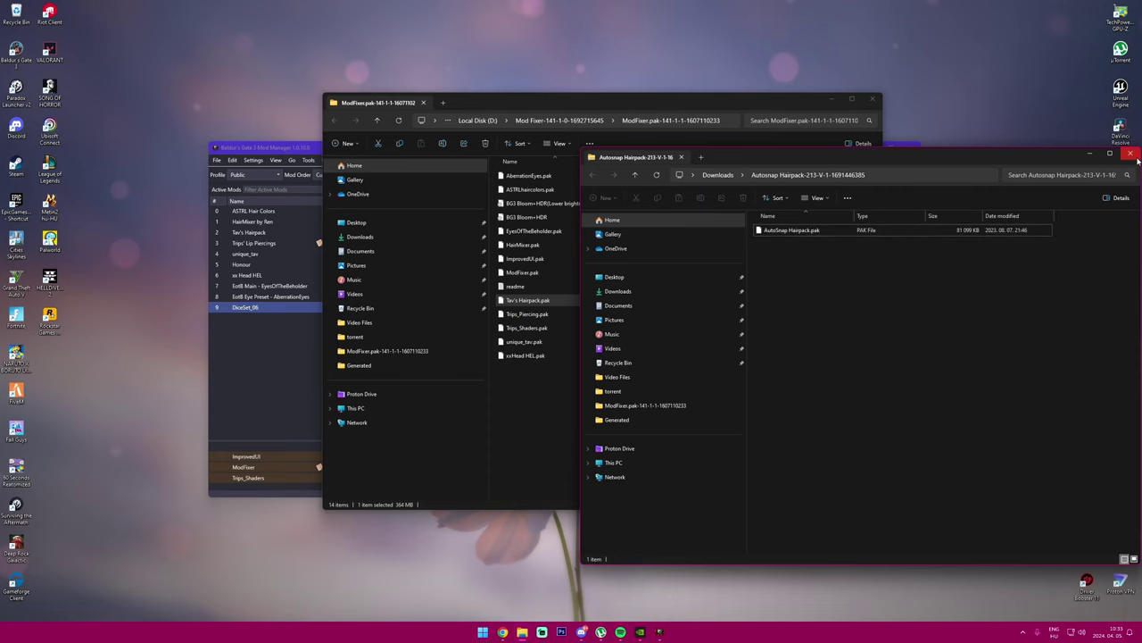
pyautogui.click(1130, 154)
pyautogui.moveTo(707, 101); pyautogui.dragTo(672, 135)
pyautogui.moveTo(587, 508); pyautogui.dragTo(482, 200)
# Step: Switch back to Chrome, look over the Tav's Hair Salon files, and close that mod page to return to the Mods list document
pyautogui.click(504, 633)
pyautogui.scroll(2, 701, 401)
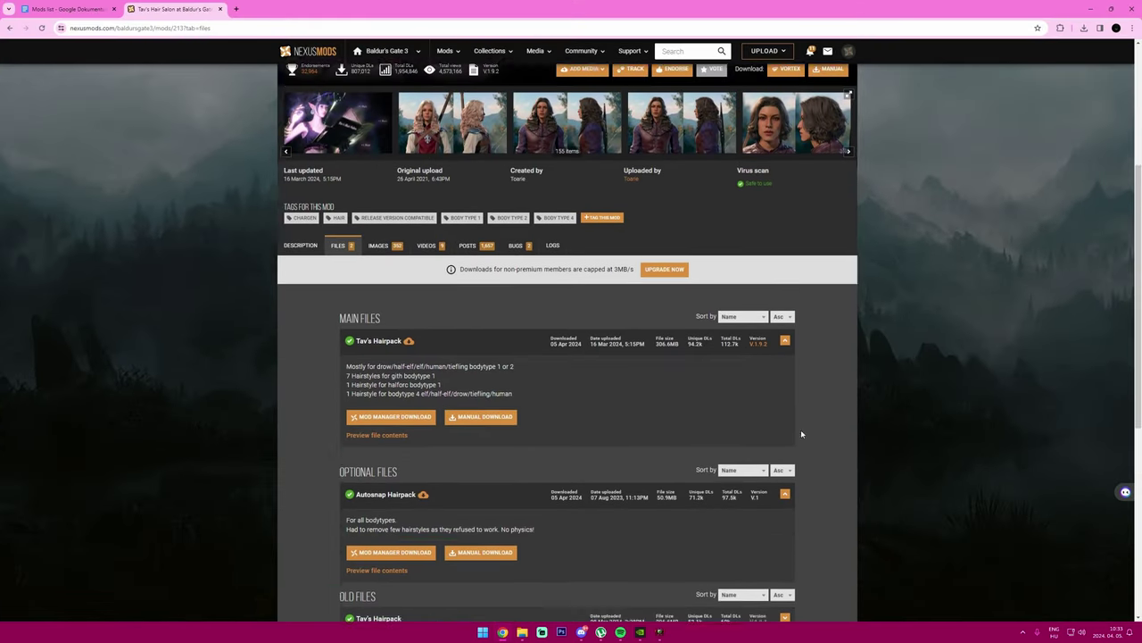
pyautogui.scroll(-2, 801, 429)
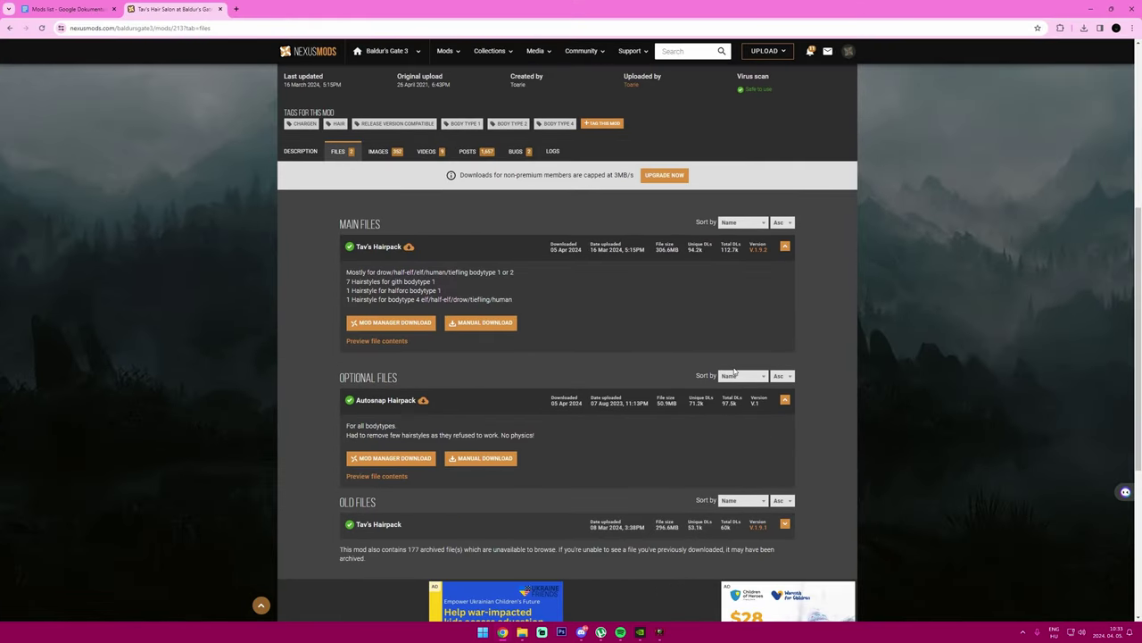
pyautogui.scroll(2, 273, 296)
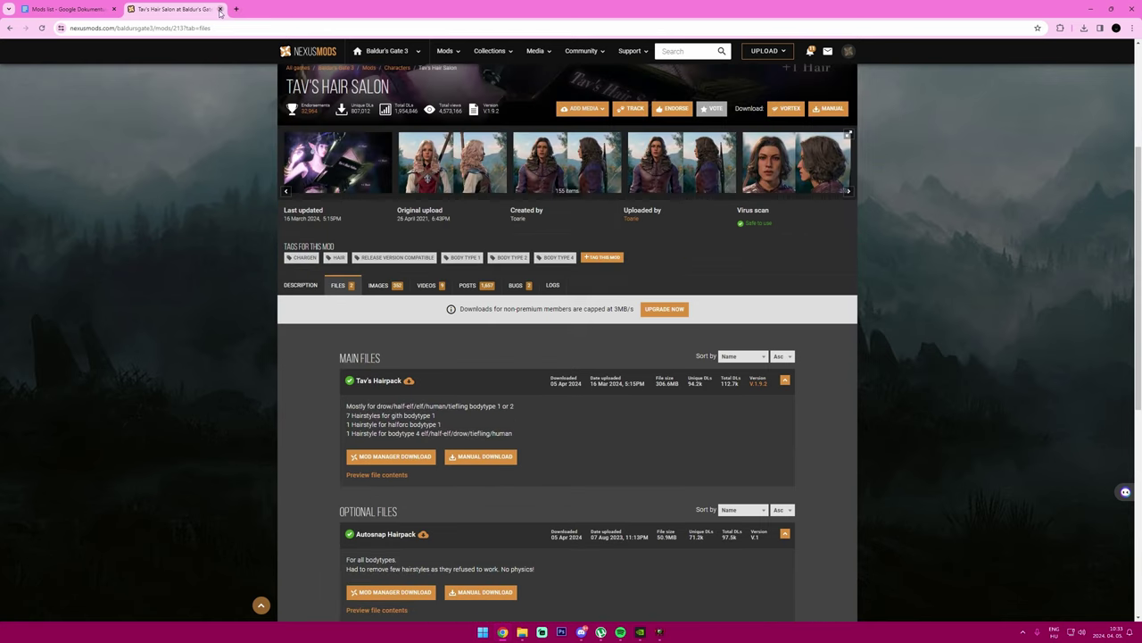
pyautogui.click(221, 10)
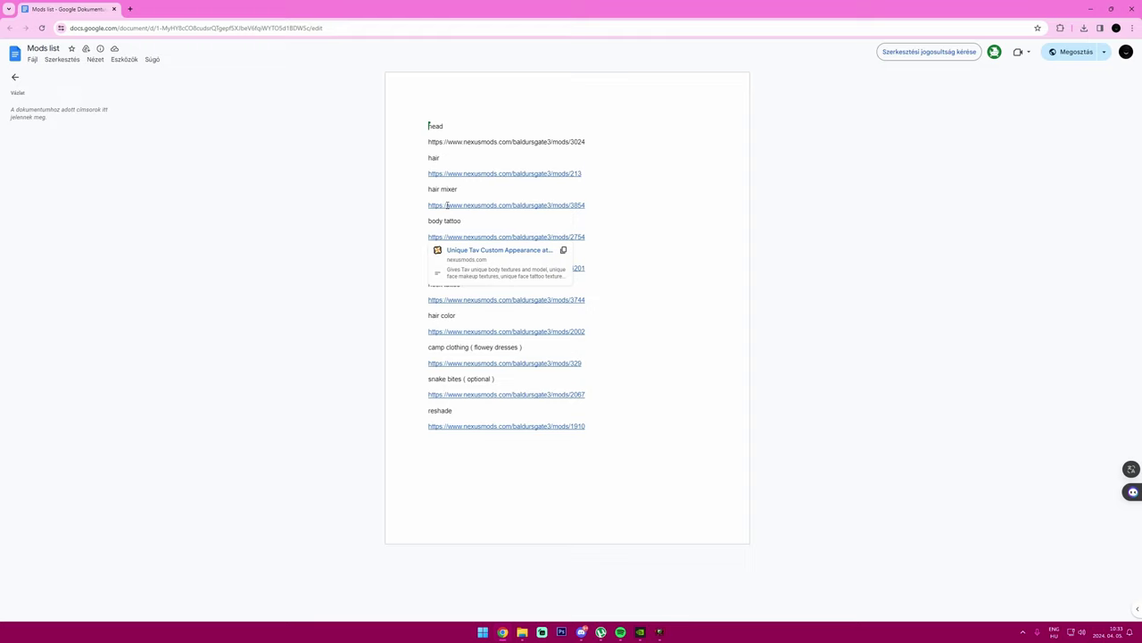
# Step: Open the Tav's Hair Mixer page from the hair mixer link in the Mods list and expand its requirements
pyautogui.moveTo(449, 205)
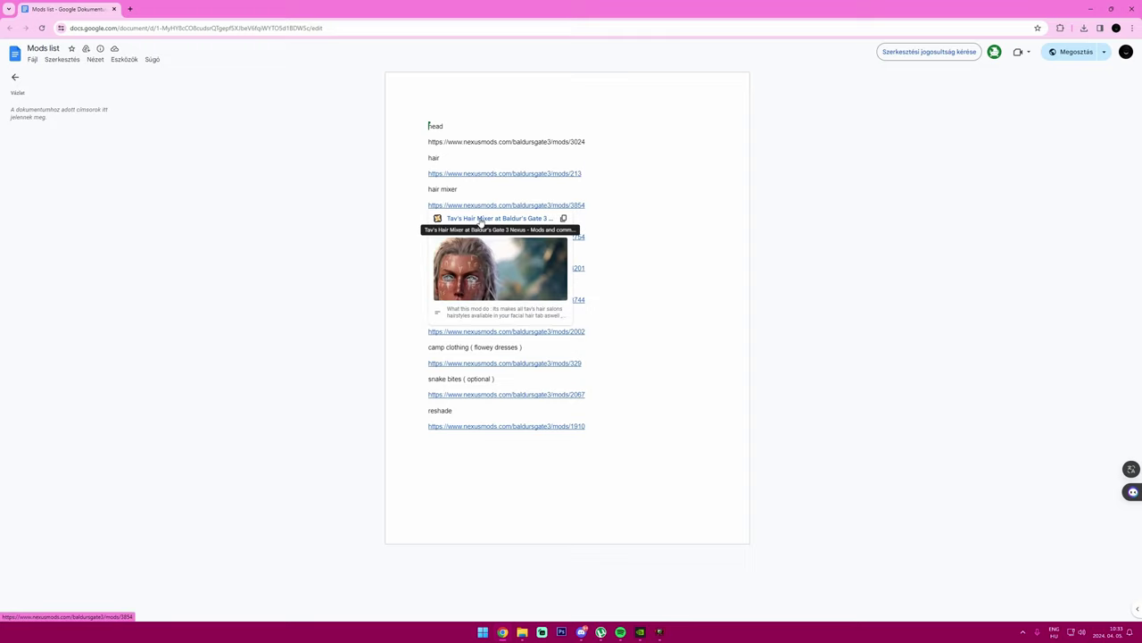
pyautogui.click(479, 218)
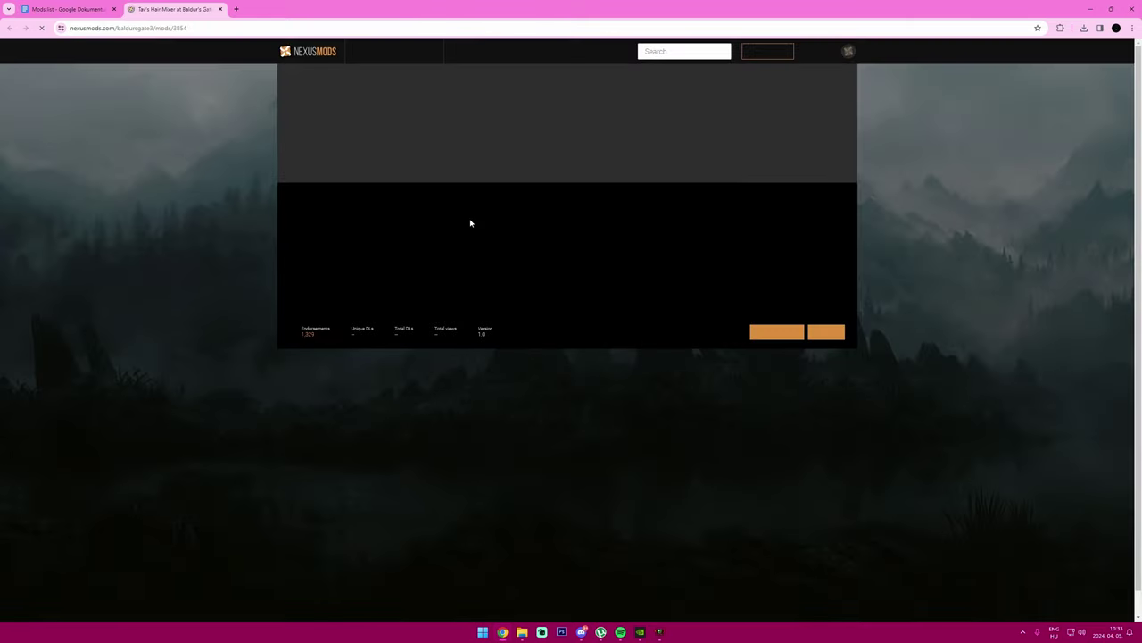
pyautogui.scroll(-2, 404, 370)
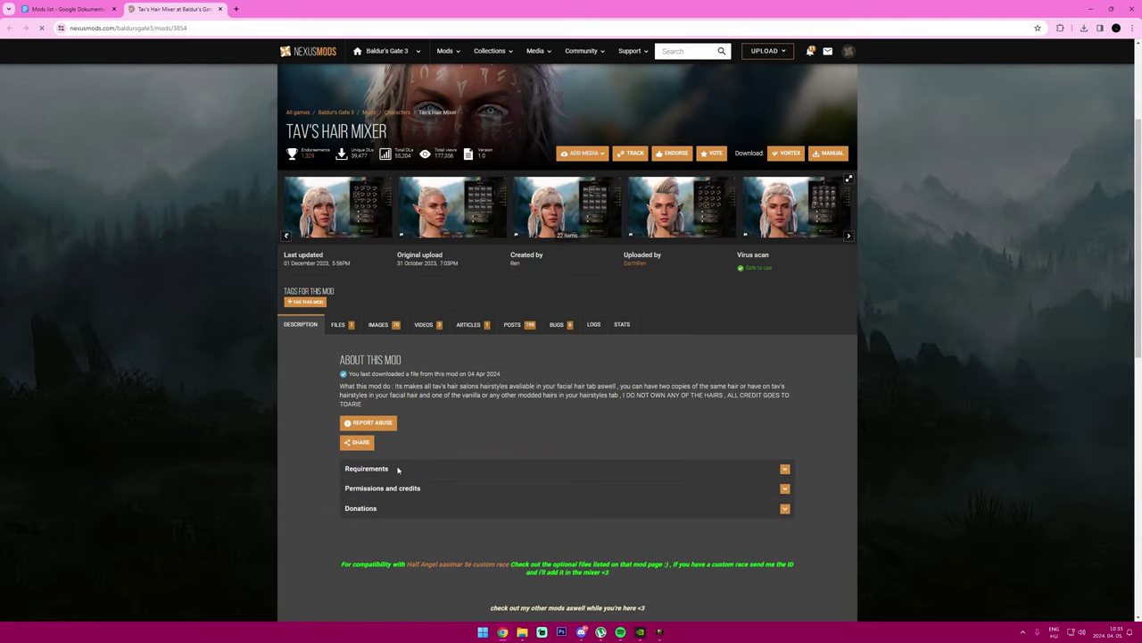
pyautogui.click(398, 469)
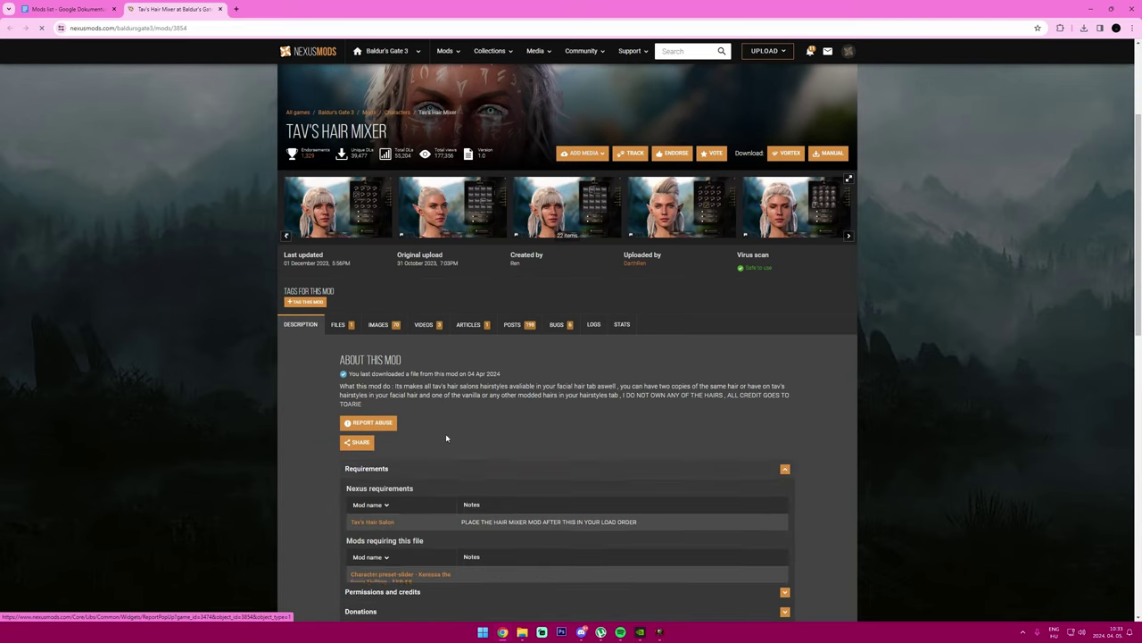
pyautogui.scroll(-1, 428, 462)
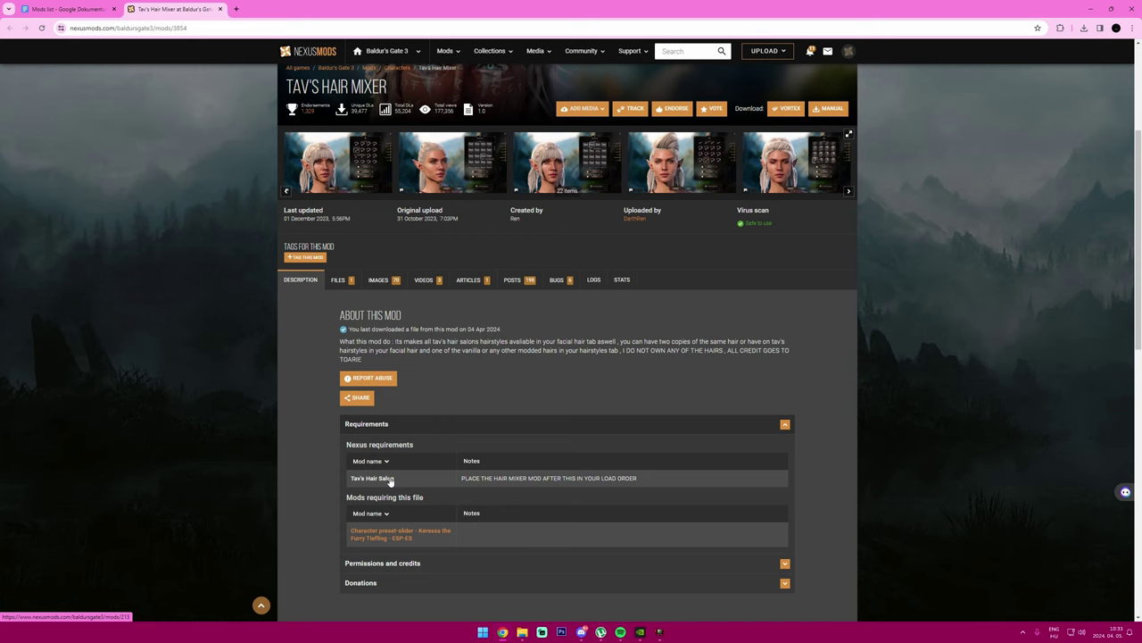
# Step: Check the ModFixer folder for the required Tav's Hairpack.pak, then return to the Tav's Hair Mixer page
pyautogui.hotkey('alt', 'Tab')
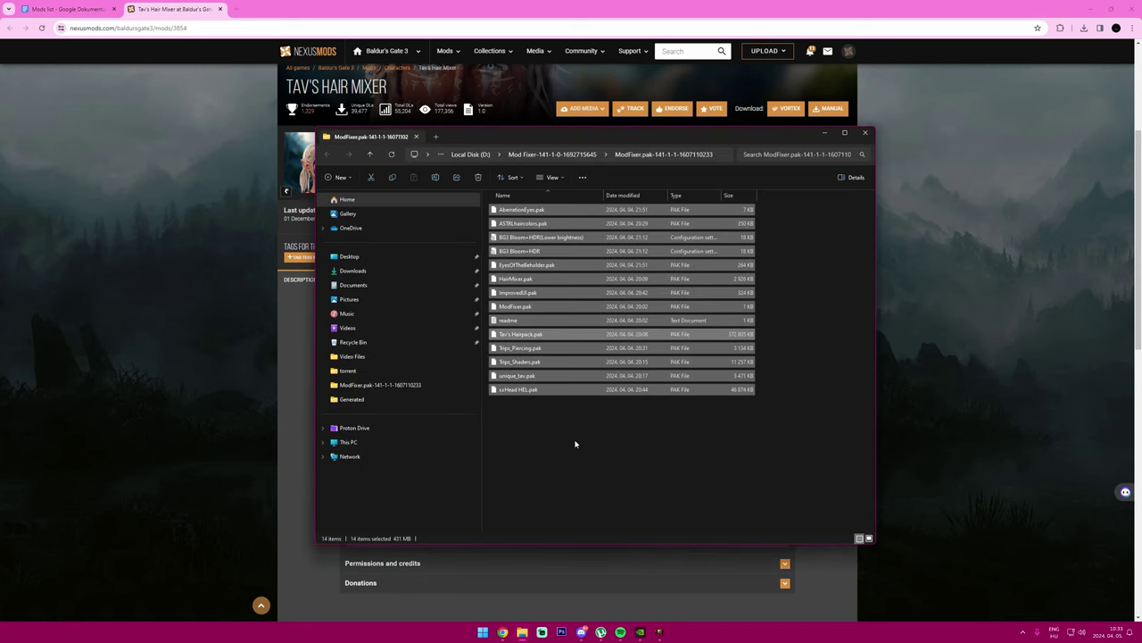
pyautogui.click(509, 335)
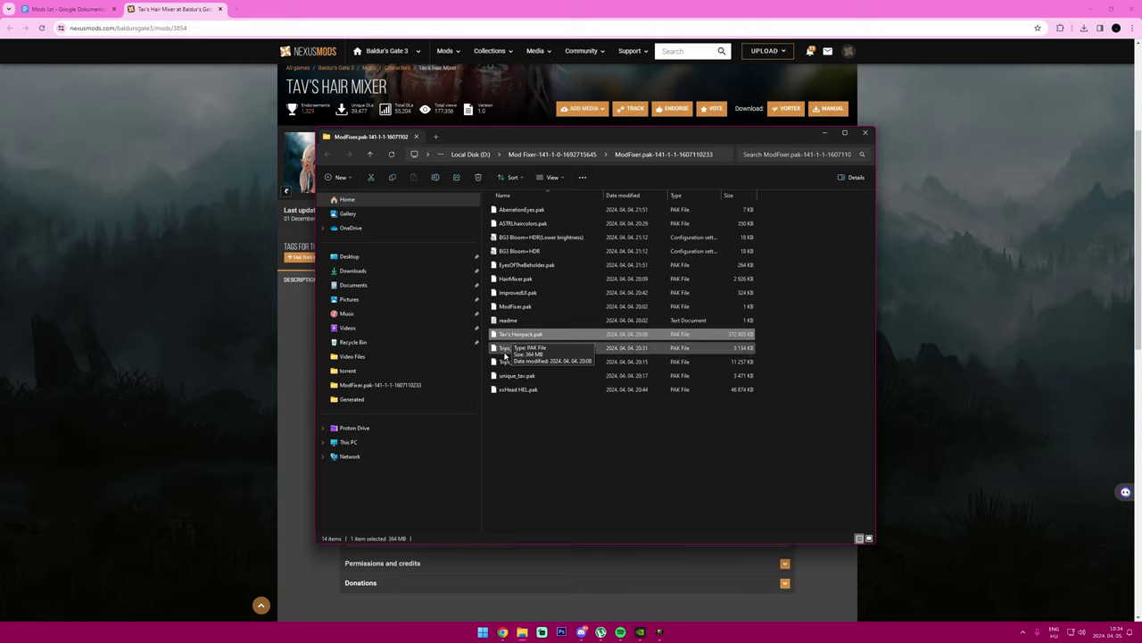
pyautogui.click(293, 398)
# Step: Download the HairMixer 2.0 main file manually with the slow download option and save it to the Downloads folder
pyautogui.click(337, 280)
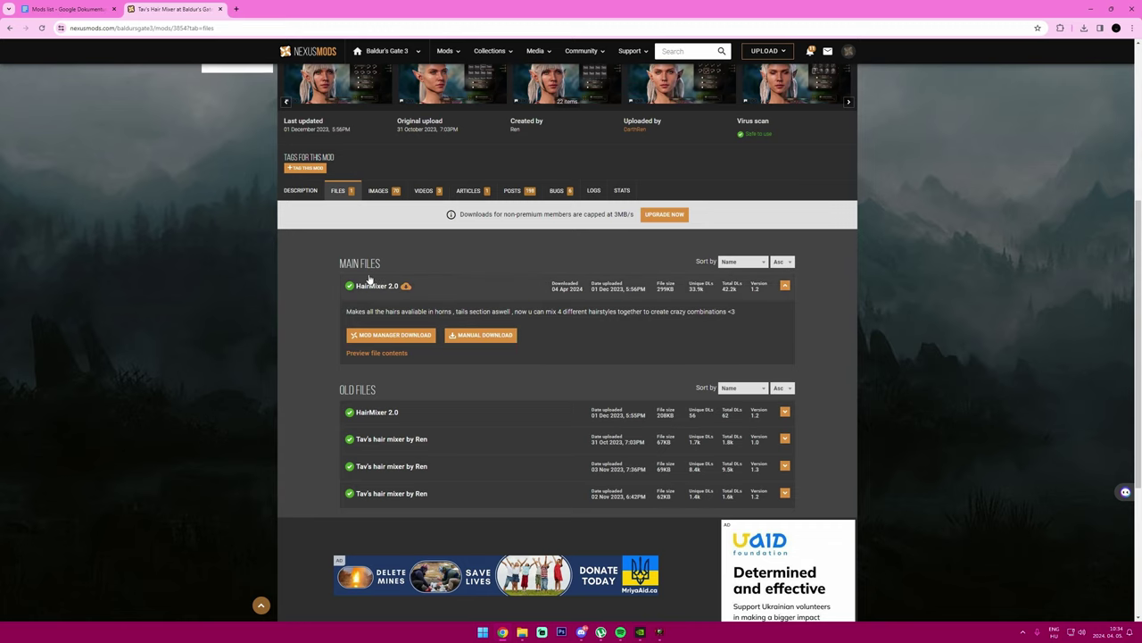
pyautogui.click(464, 337)
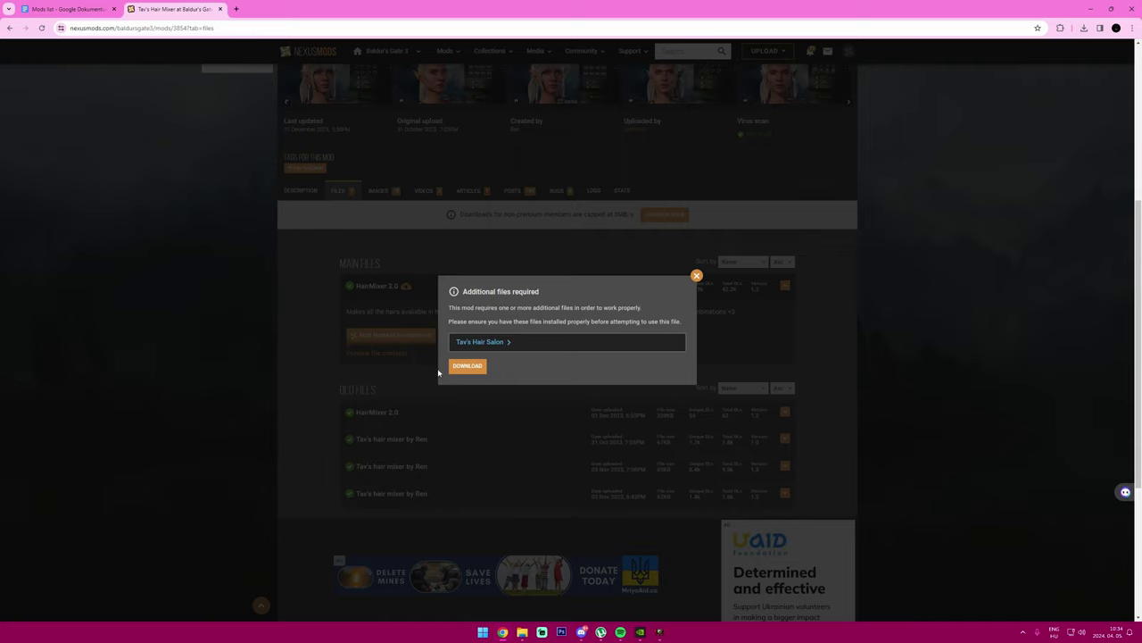
pyautogui.click(467, 366)
pyautogui.scroll(-1, 598, 332)
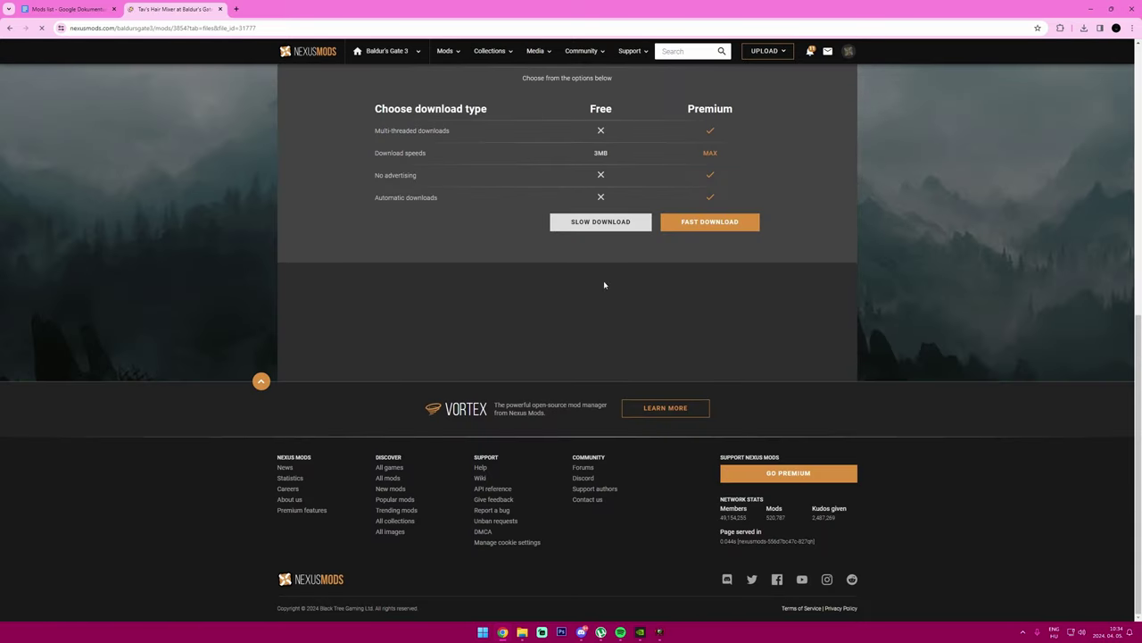
pyautogui.click(601, 223)
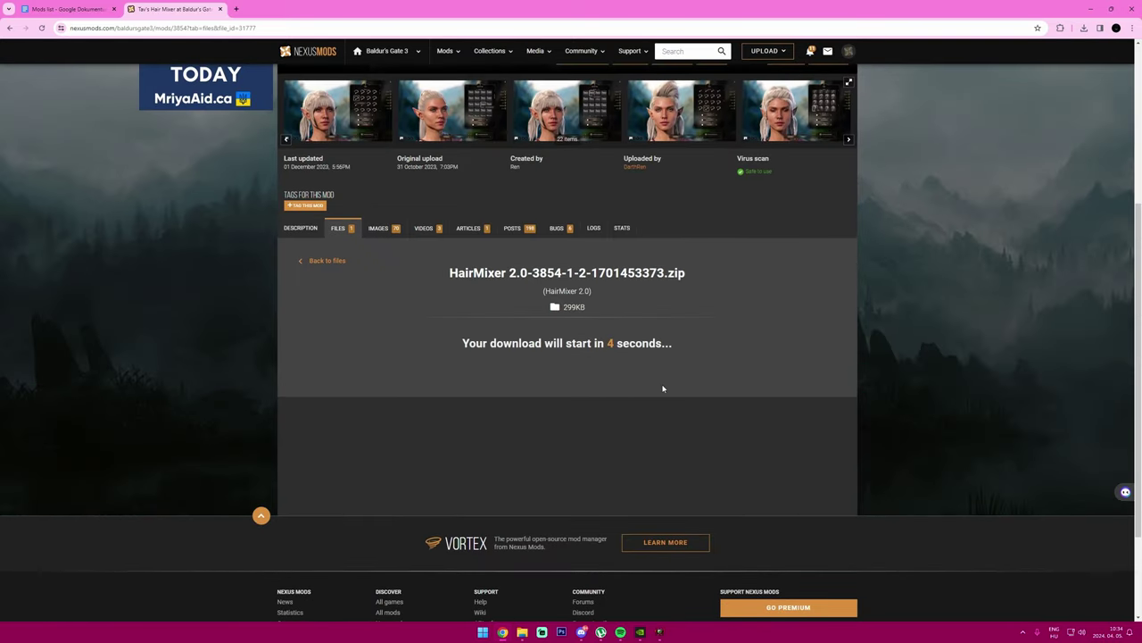
pyautogui.scroll(1, 663, 388)
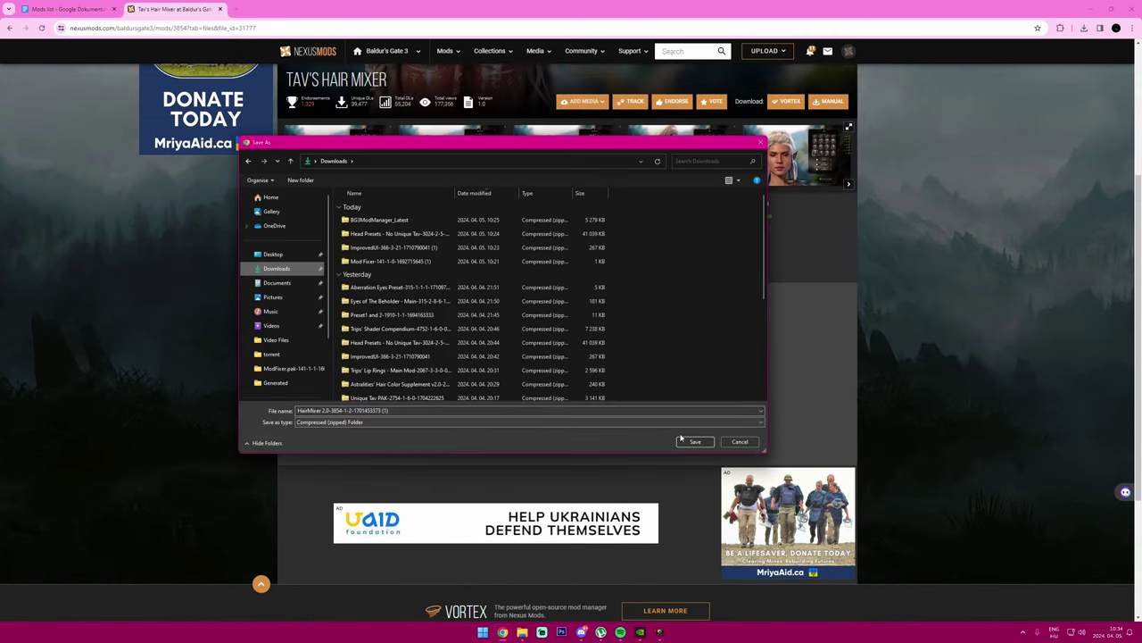
pyautogui.click(694, 440)
# Step: Open the downloaded HairMixer 2.0 archive and reposition its window around the ModFixer folder window
pyautogui.click(1085, 29)
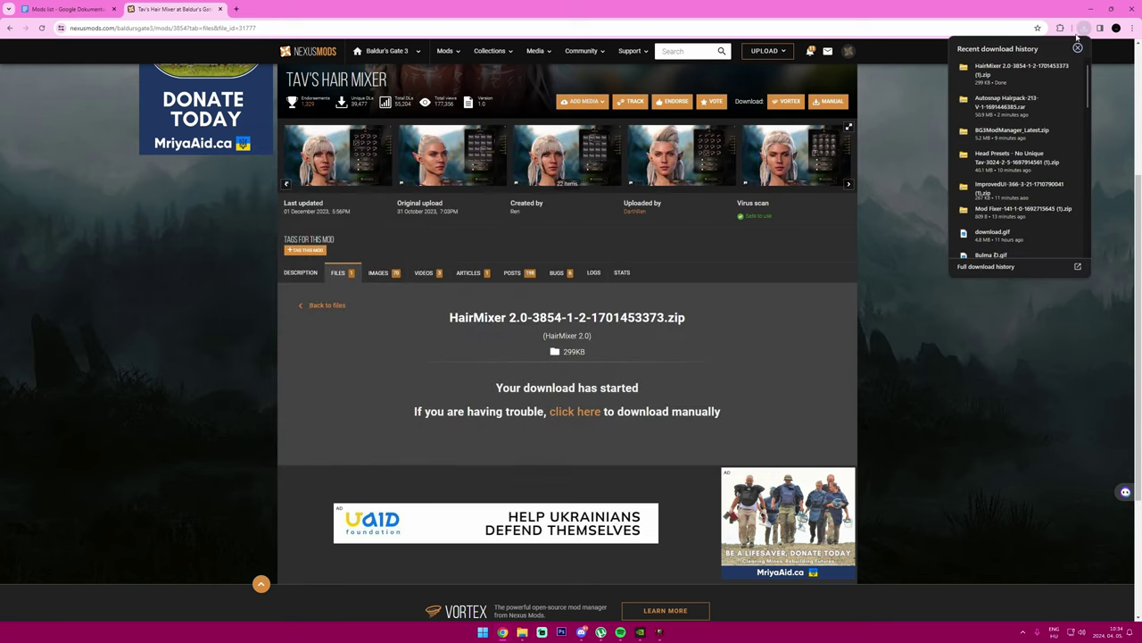
pyautogui.click(1017, 71)
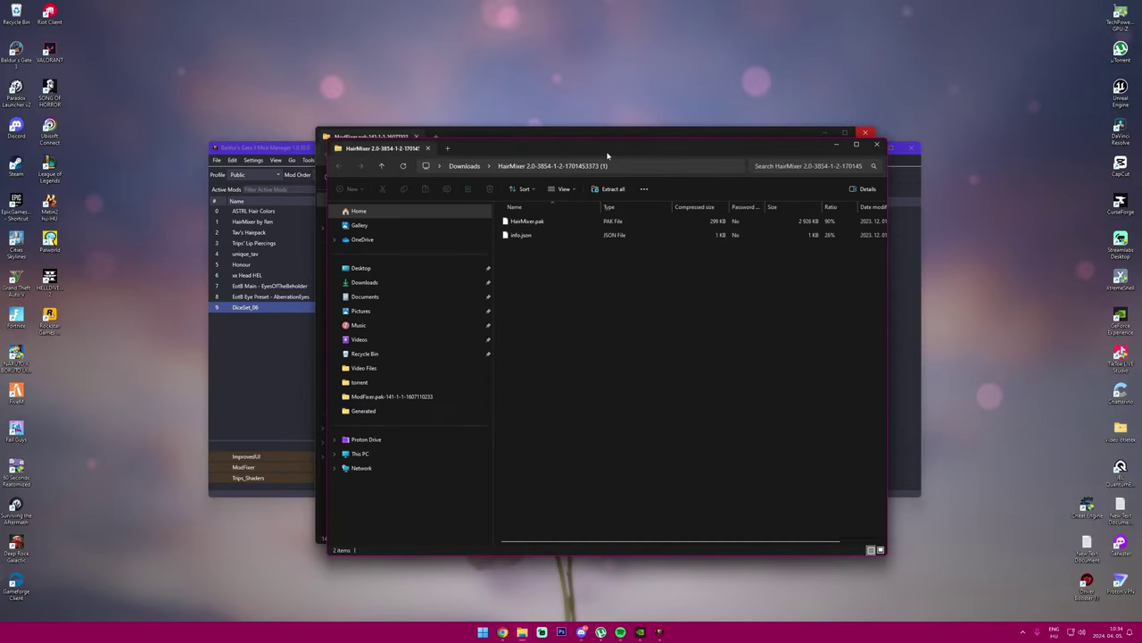
pyautogui.moveTo(607, 156); pyautogui.dragTo(895, 170)
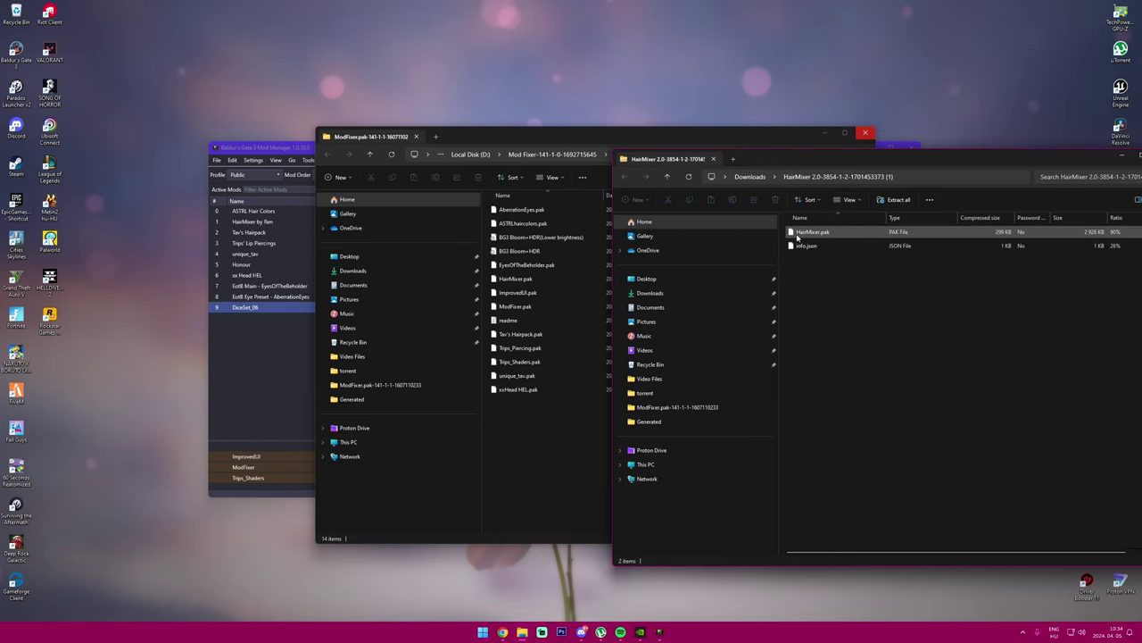
pyautogui.moveTo(564, 203); pyautogui.dragTo(600, 409)
pyautogui.moveTo(960, 158); pyautogui.dragTo(858, 171)
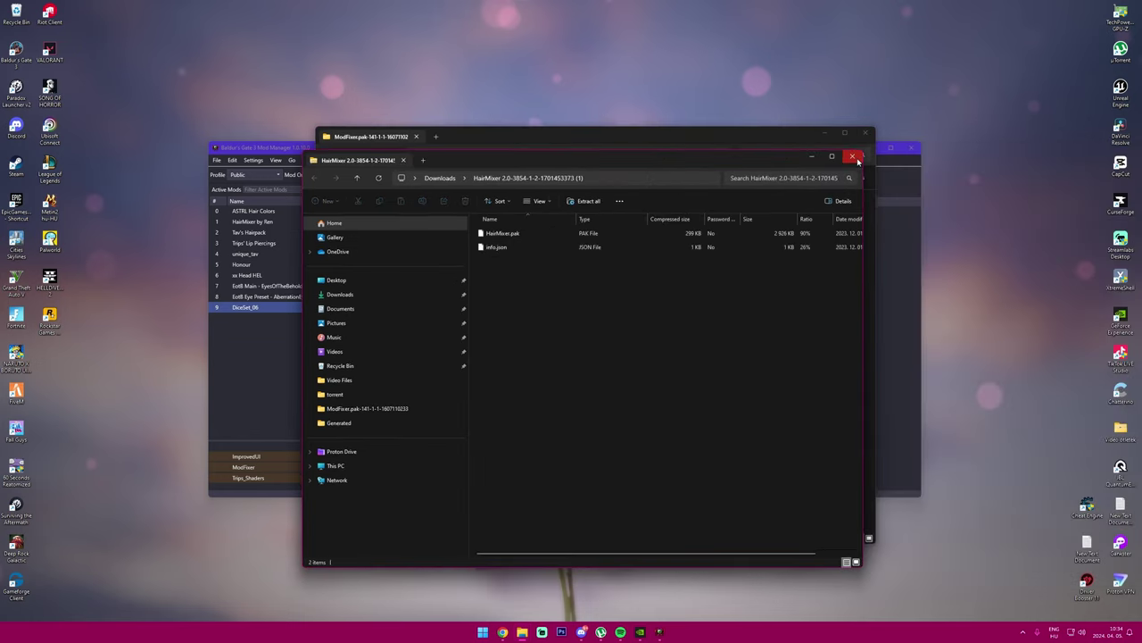
# Step: Close the HairMixer archive window, return to the browser and close the Tav's Hair Mixer page
pyautogui.click(853, 157)
pyautogui.click(514, 580)
pyautogui.click(502, 632)
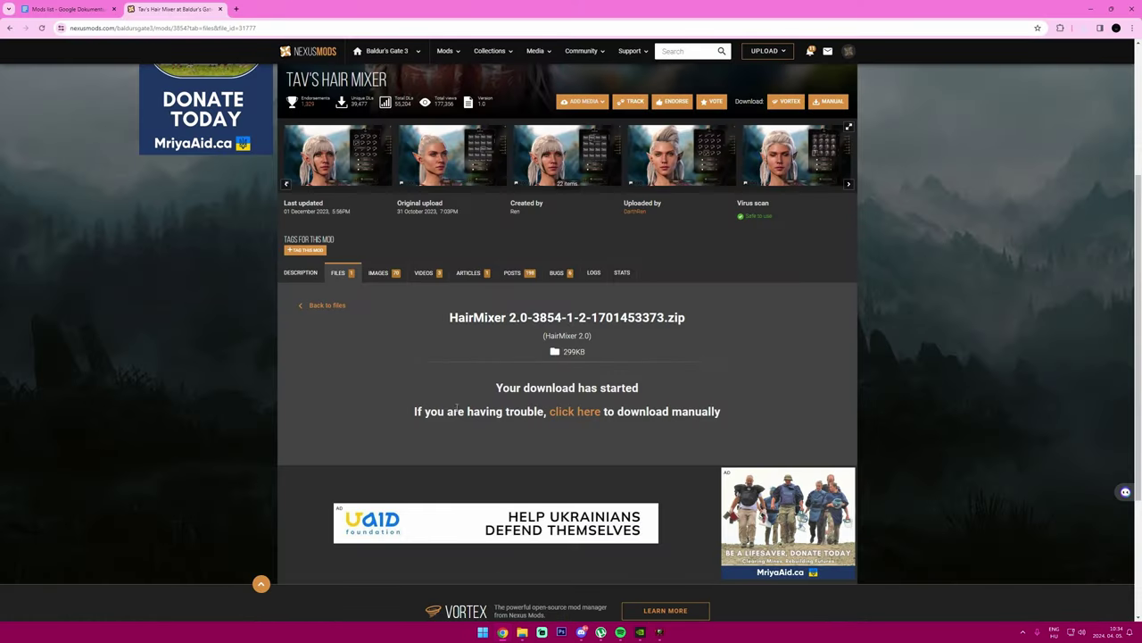
pyautogui.click(327, 305)
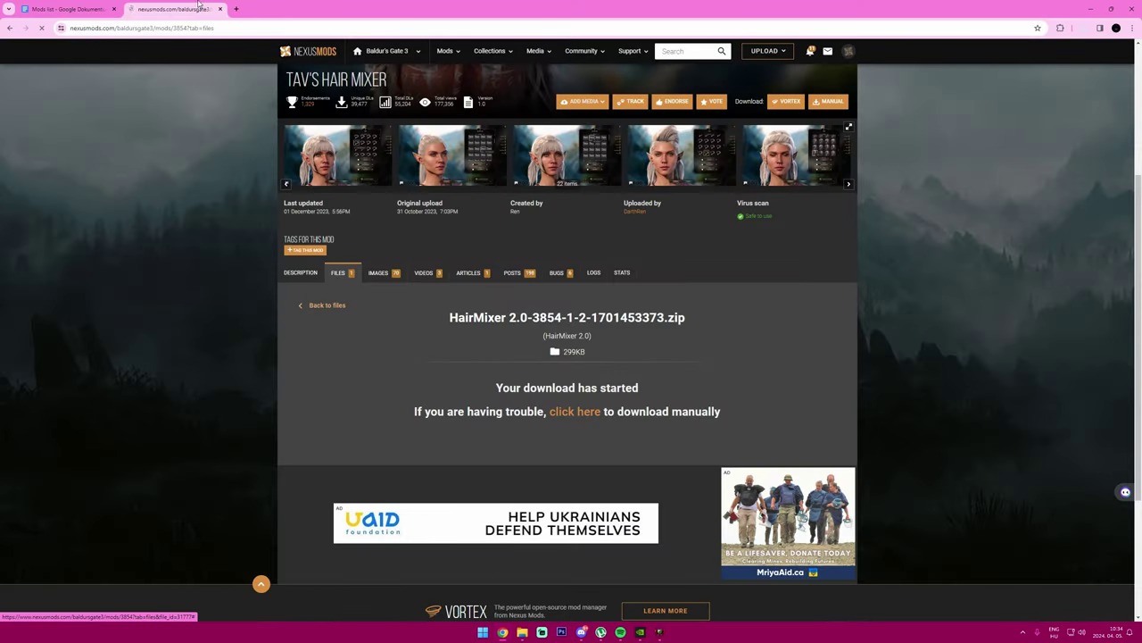
pyautogui.click(222, 9)
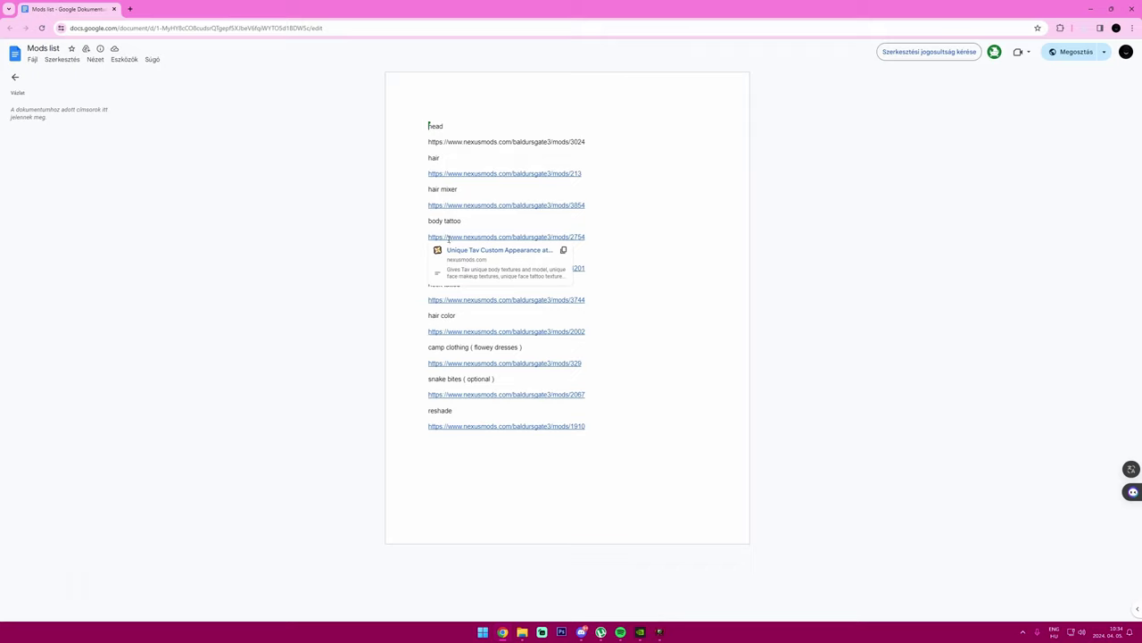
# Step: Open the Unique Tav Custom Appearance page from the body tattoo link in the Mods list and expand its requirements
pyautogui.click(465, 253)
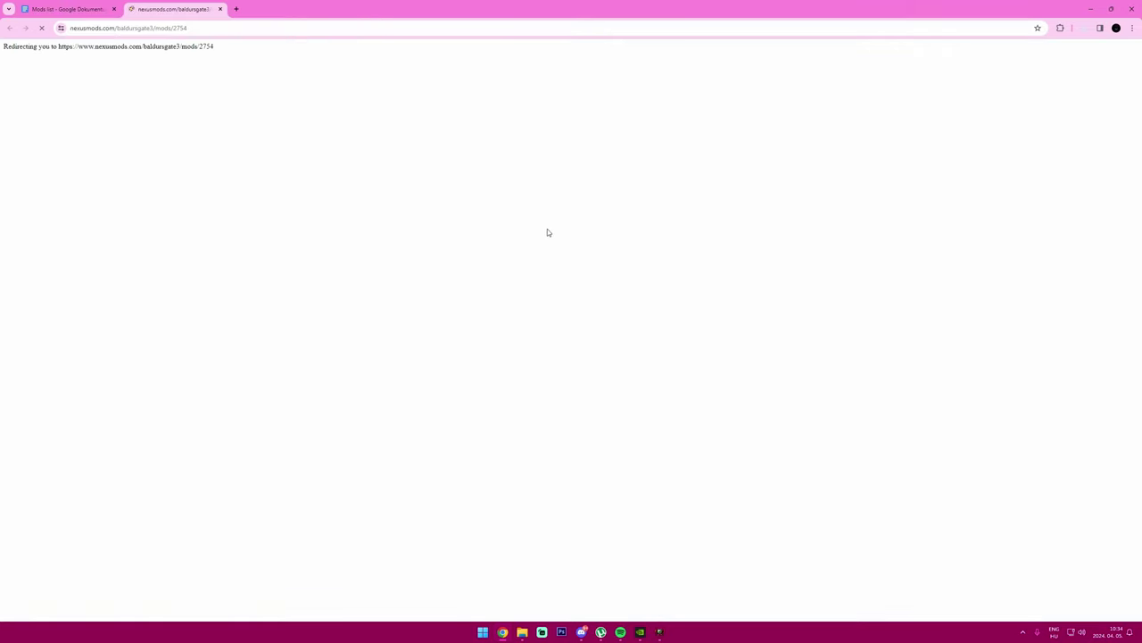
pyautogui.scroll(-2, 540, 243)
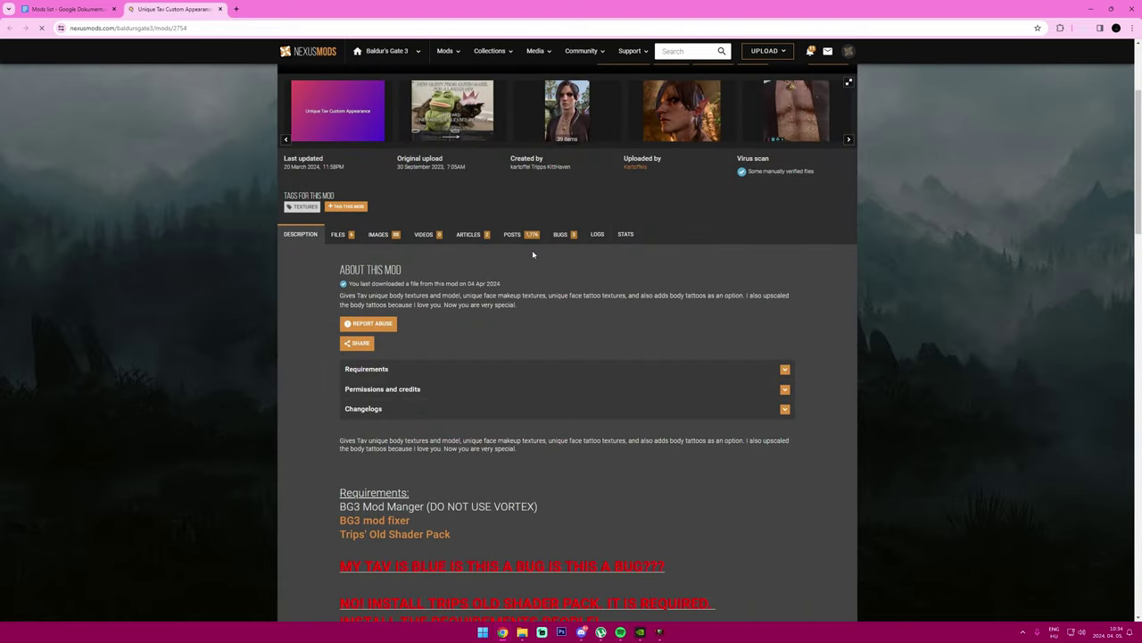
pyautogui.click(390, 371)
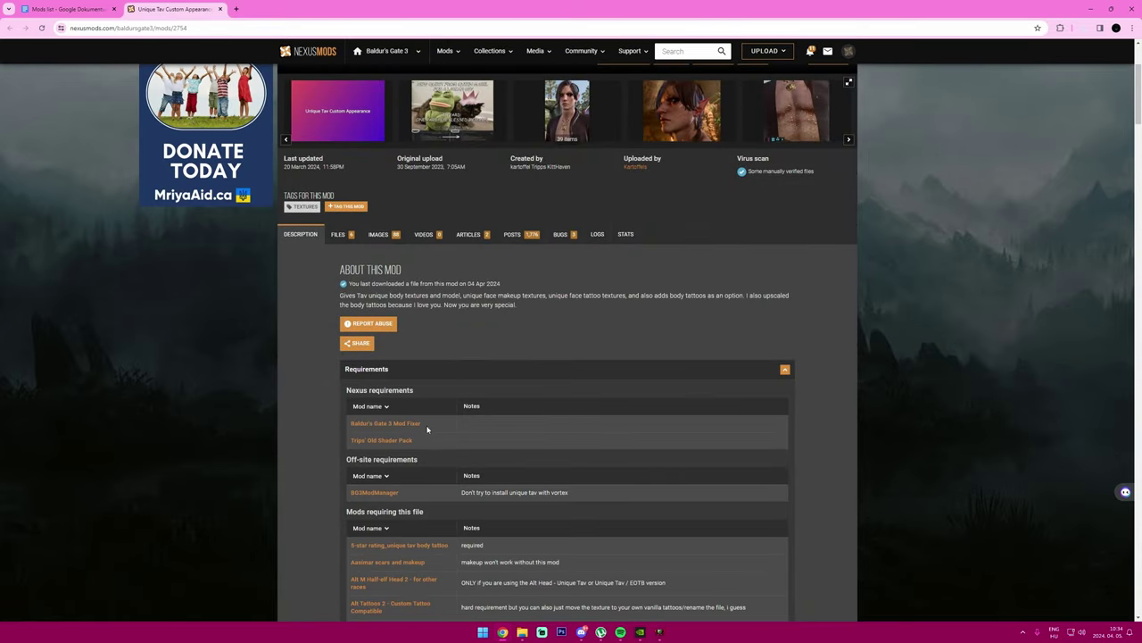
# Step: Open the required Trips' Old Shader Pack page in a separate tab and check its requirements
pyautogui.rightClick(375, 443)
pyautogui.click(384, 451)
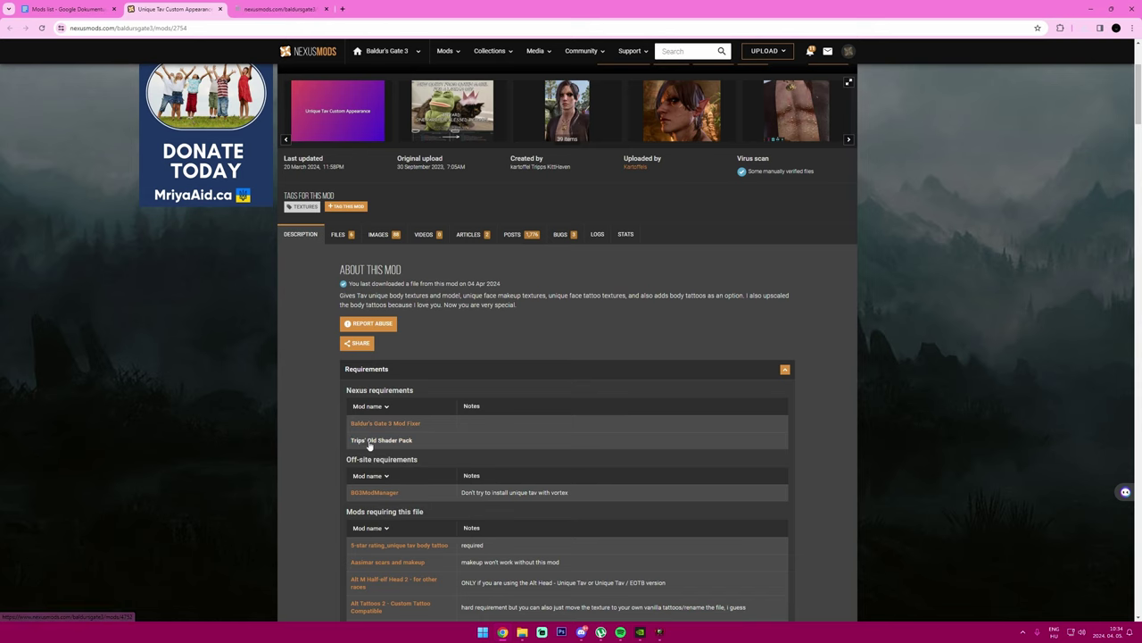
pyautogui.click(276, 9)
pyautogui.scroll(-3, 416, 333)
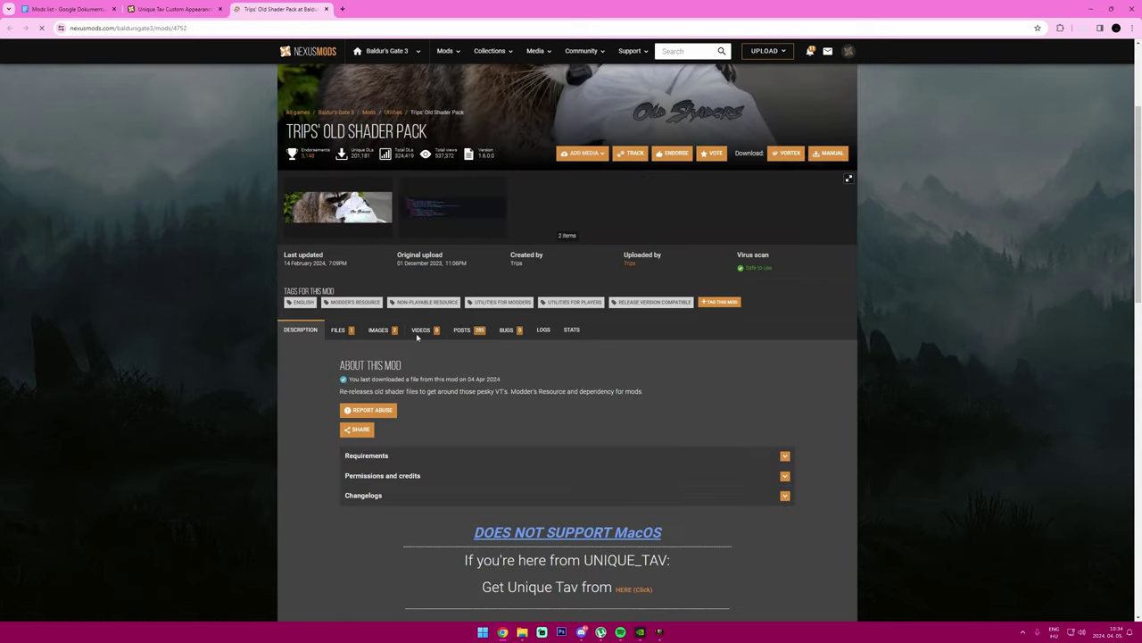
pyautogui.click(390, 455)
pyautogui.scroll(-2, 402, 375)
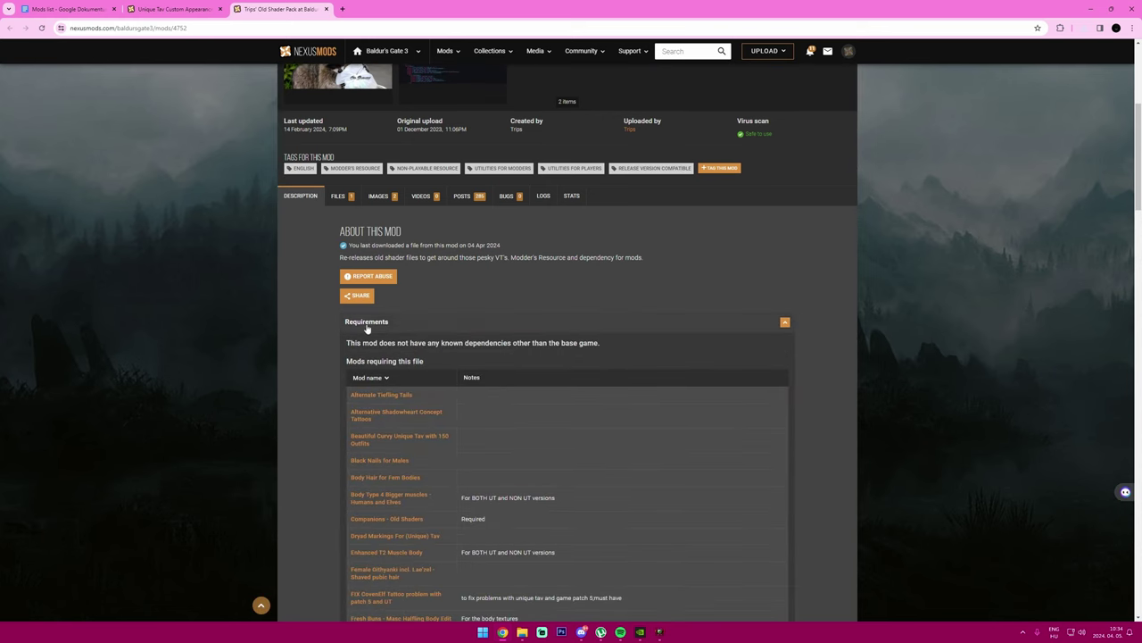
pyautogui.click(372, 326)
# Step: Download the Trips' Shader Compendium main file manually with the slow download option and save it to the Downloads folder
pyautogui.scroll(1, 403, 341)
pyautogui.scroll(1, 403, 341)
pyautogui.click(338, 285)
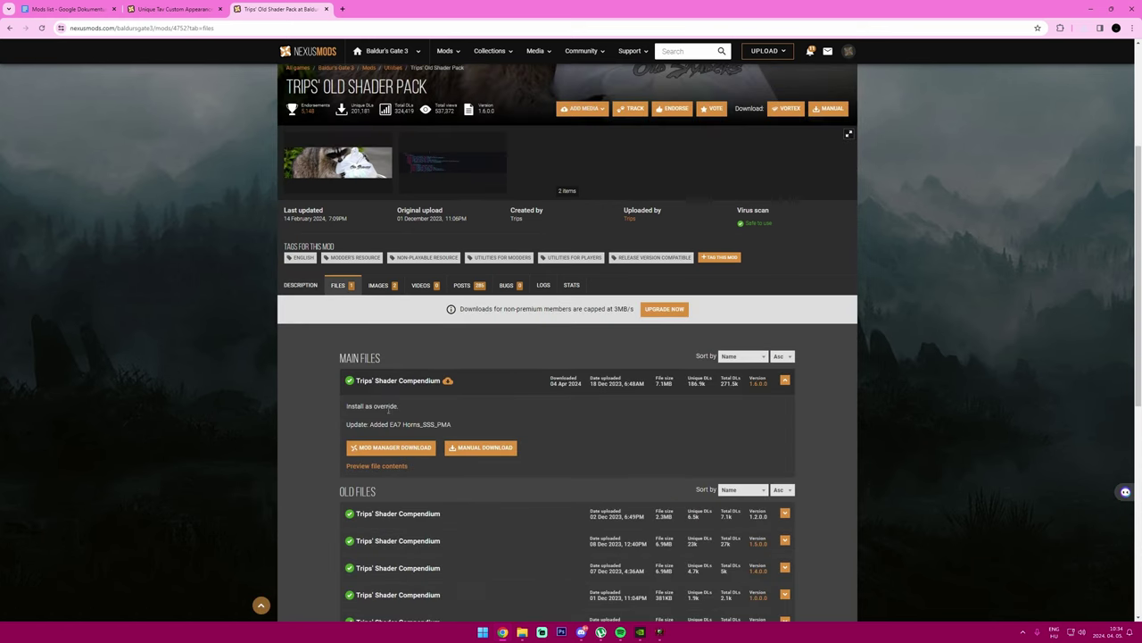
pyautogui.click(482, 448)
pyautogui.scroll(-3, 556, 490)
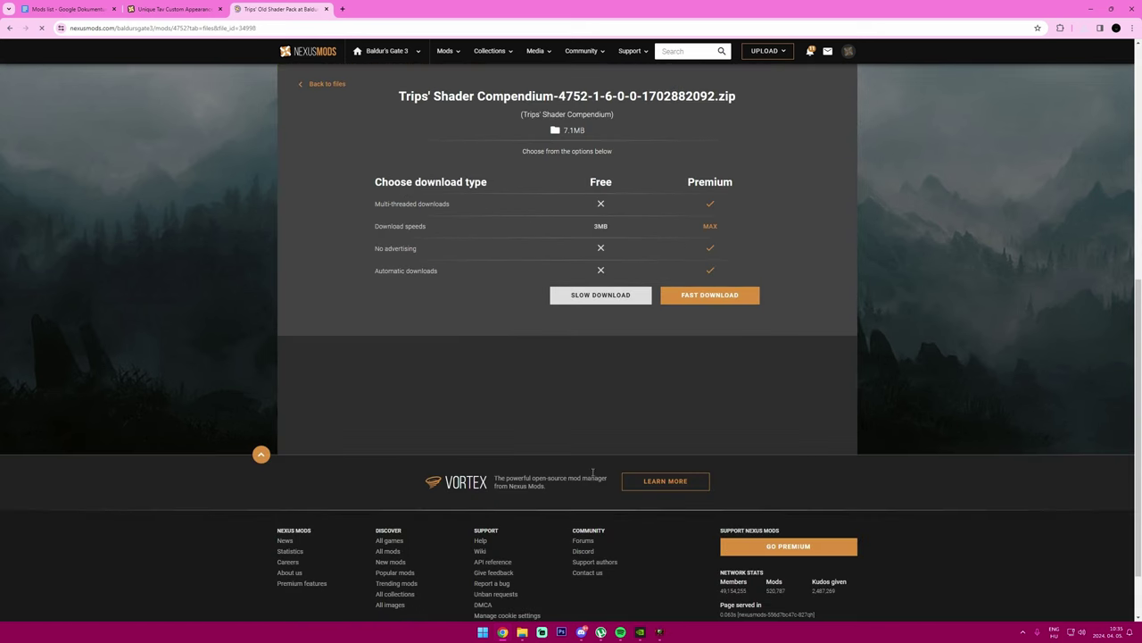
pyautogui.click(599, 299)
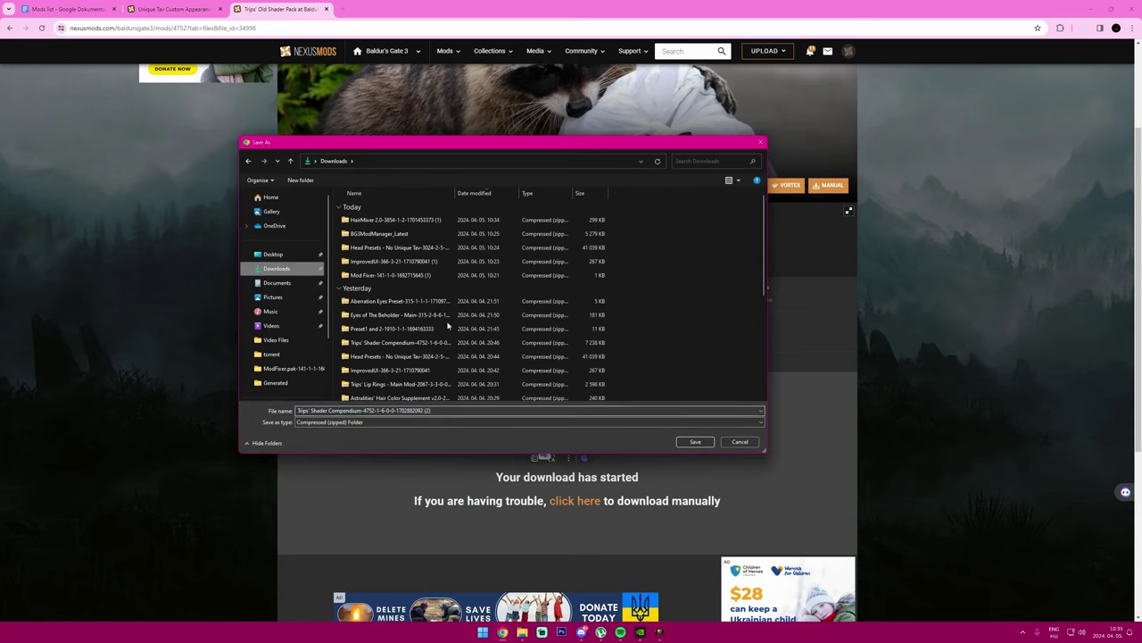
pyautogui.click(695, 440)
# Step: Open the downloaded Trips' Shader Compendium archive, compare its Trips_Shaders.pak with the ModFixer folder contents, and close the archive
pyautogui.click(997, 57)
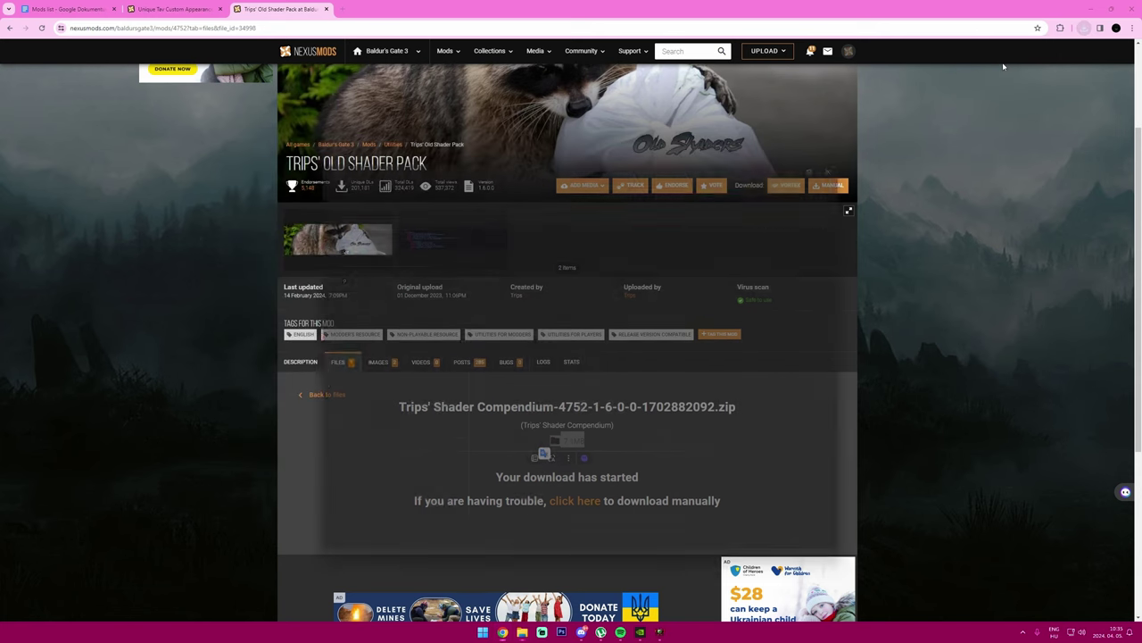
pyautogui.click(492, 248)
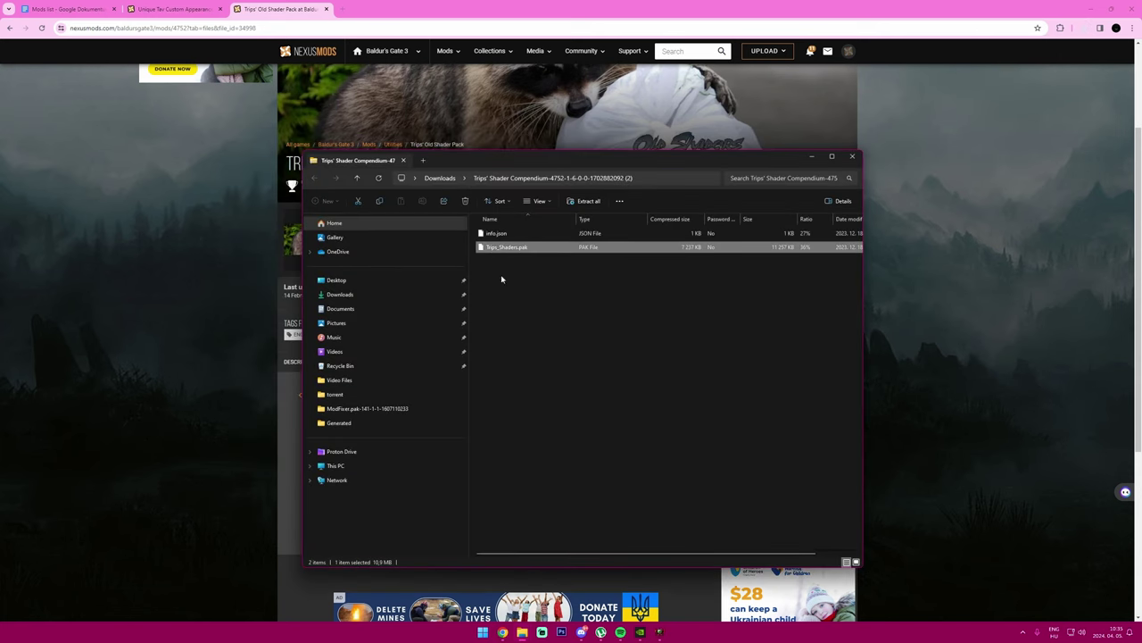
pyautogui.click(1087, 8)
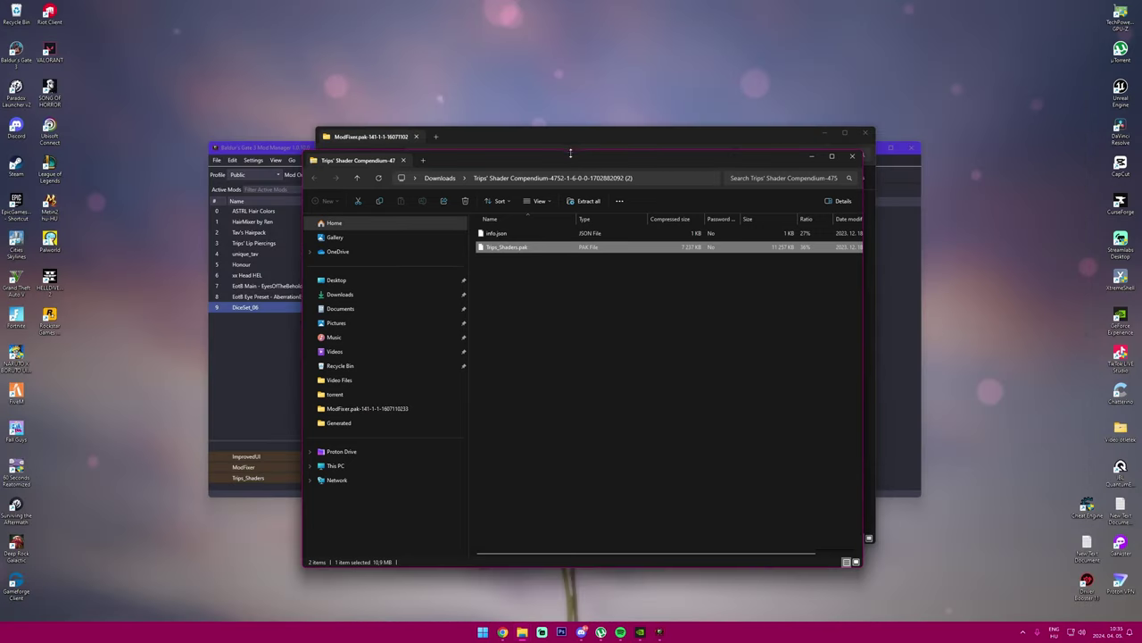
pyautogui.moveTo(571, 153); pyautogui.dragTo(875, 161)
pyautogui.moveTo(566, 467); pyautogui.dragTo(530, 202)
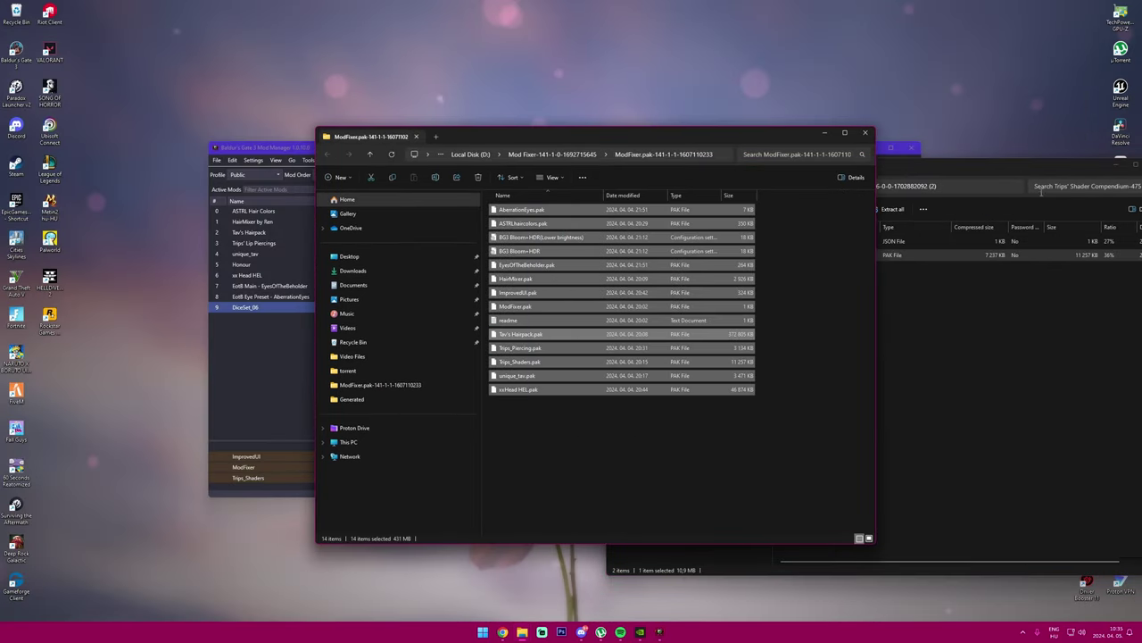
pyautogui.moveTo(1035, 166); pyautogui.dragTo(765, 147)
pyautogui.click(883, 143)
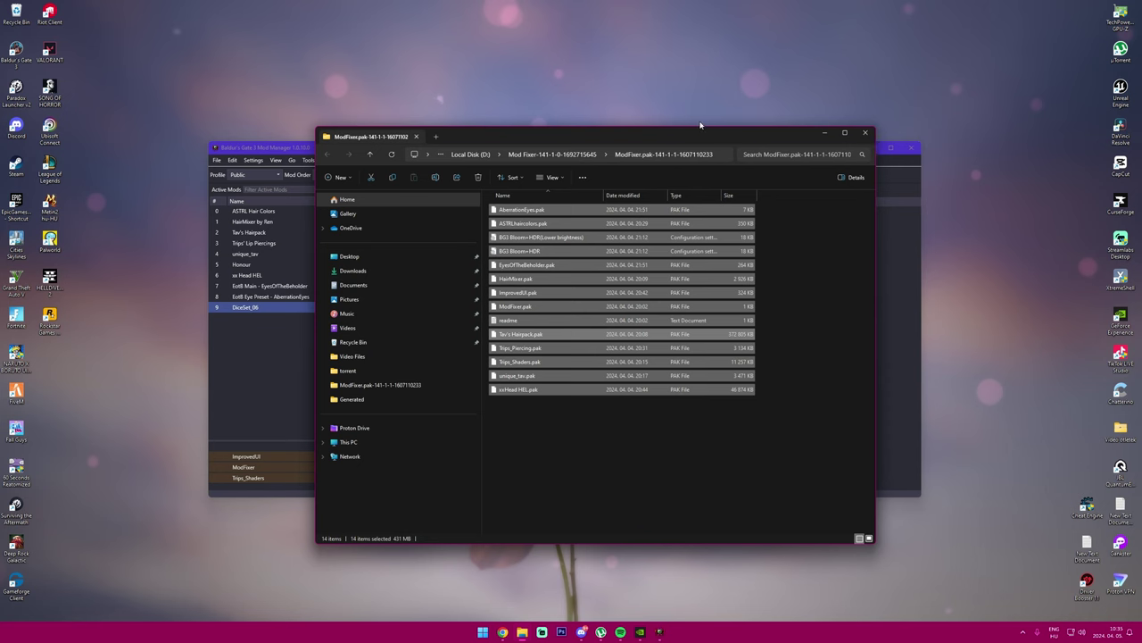
pyautogui.click(744, 424)
# Step: Close the Trips' Old Shader Pack page and show the main files of Unique Tav Custom Appearance
pyautogui.click(503, 632)
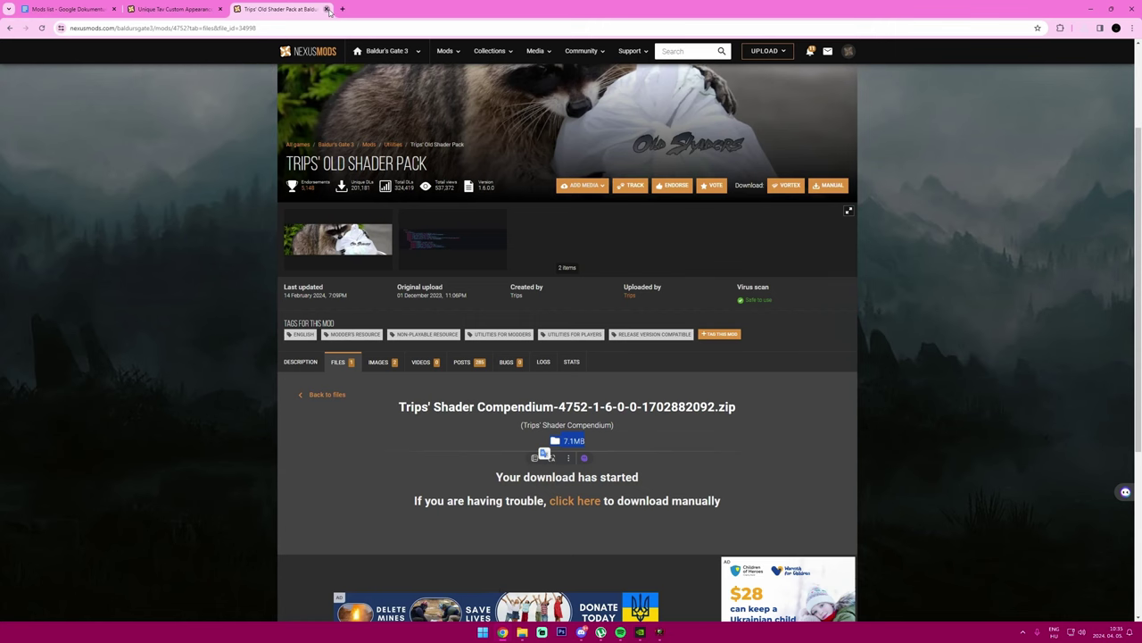
pyautogui.click(327, 9)
pyautogui.click(336, 234)
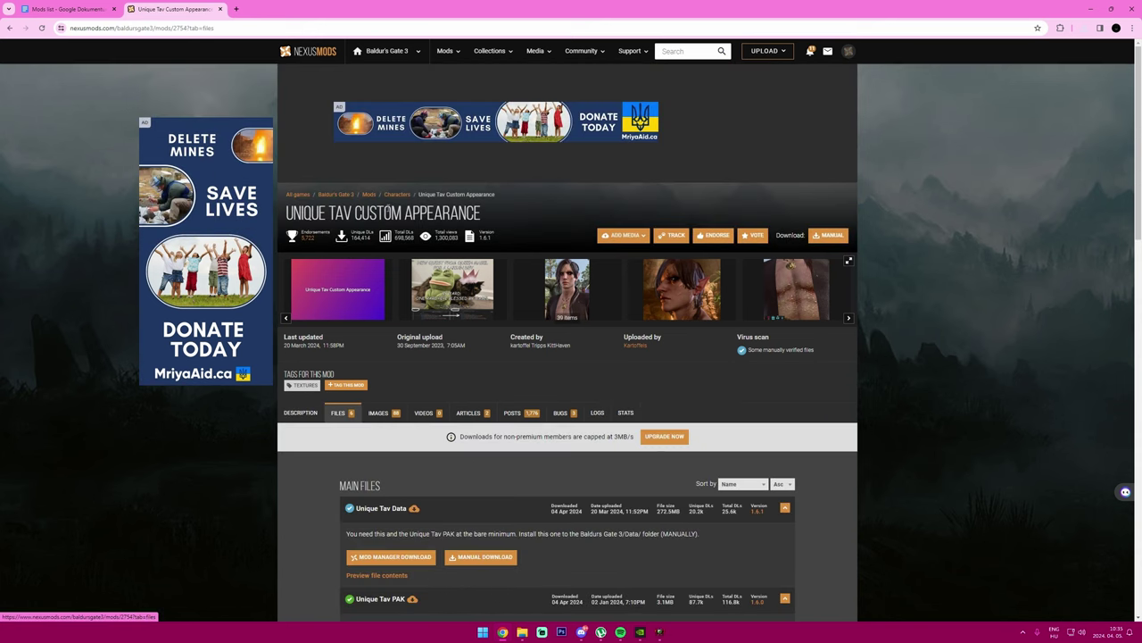
pyautogui.scroll(-3, 563, 253)
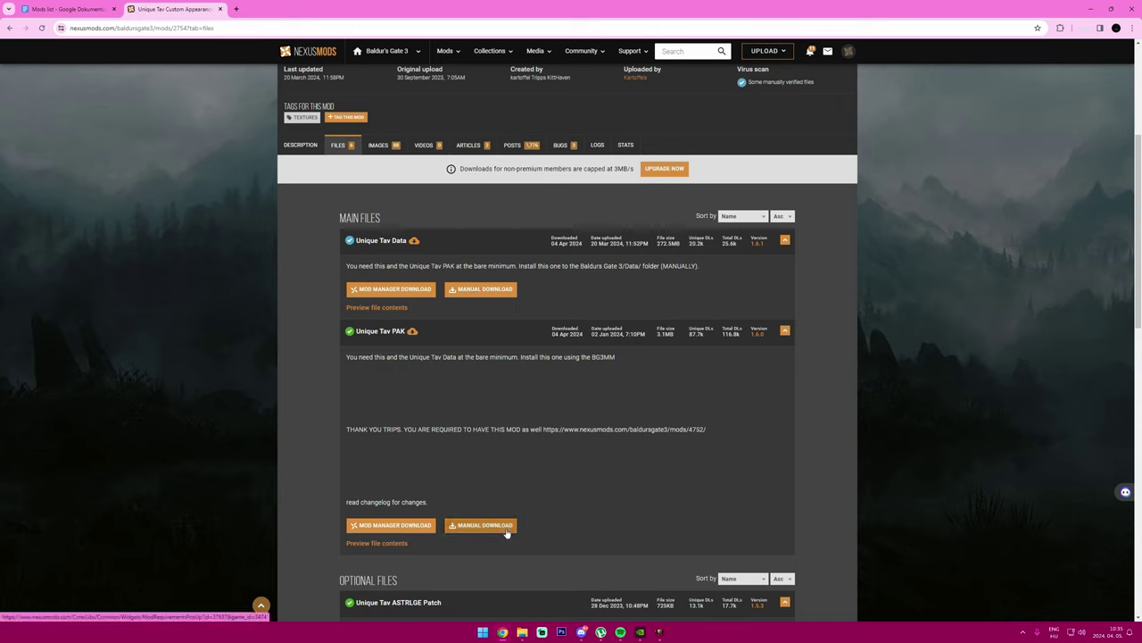
# Step: Show the HairMixer download in the Downloads folder from the browser's download history, minimize the browser and move the folder window aside
pyautogui.click(522, 632)
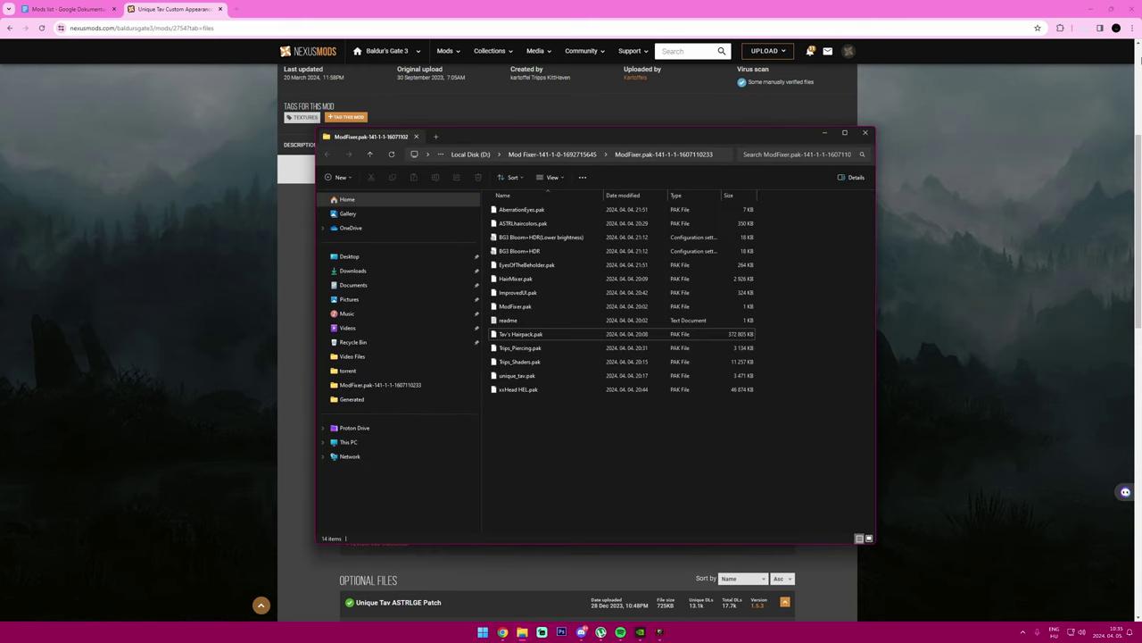
pyautogui.click(1080, 31)
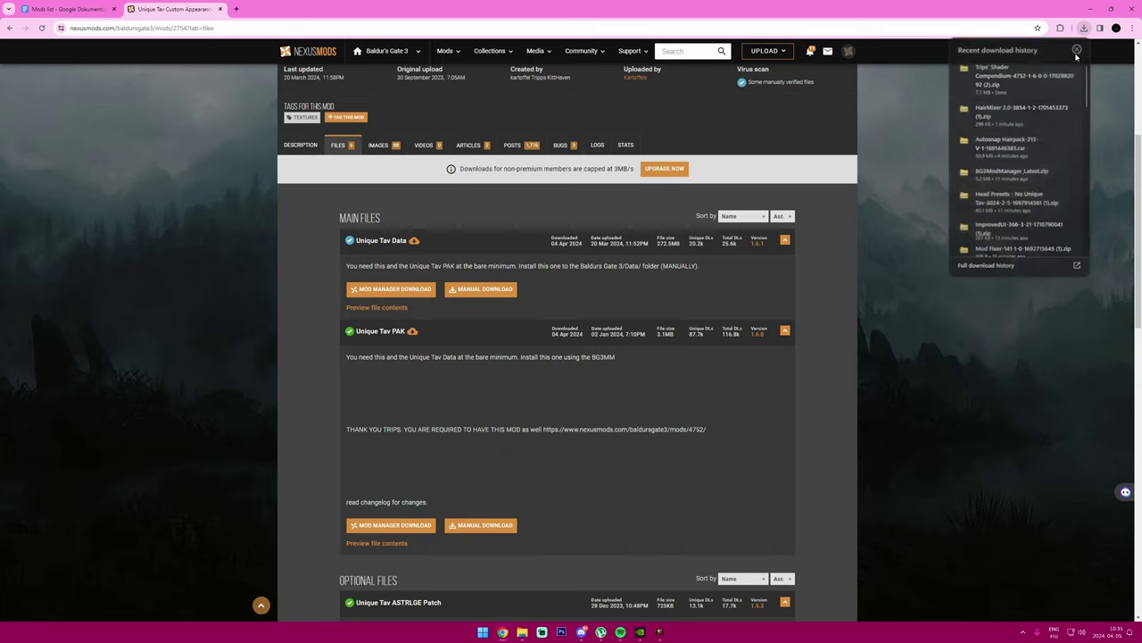
pyautogui.click(1054, 109)
pyautogui.click(1088, 9)
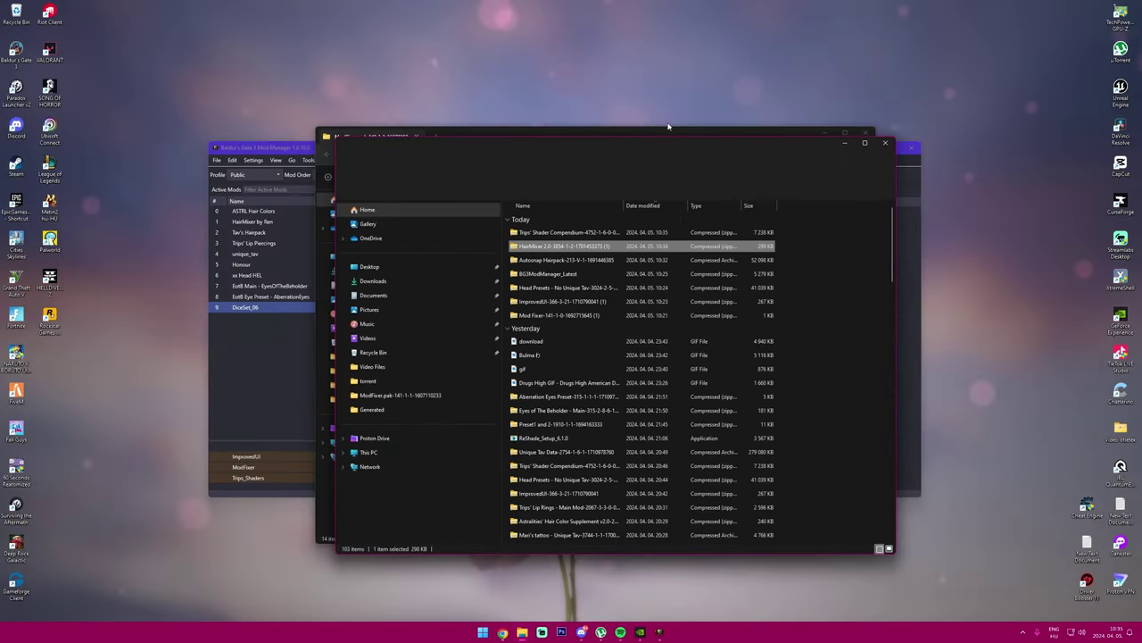
pyautogui.moveTo(625, 140); pyautogui.dragTo(767, 141)
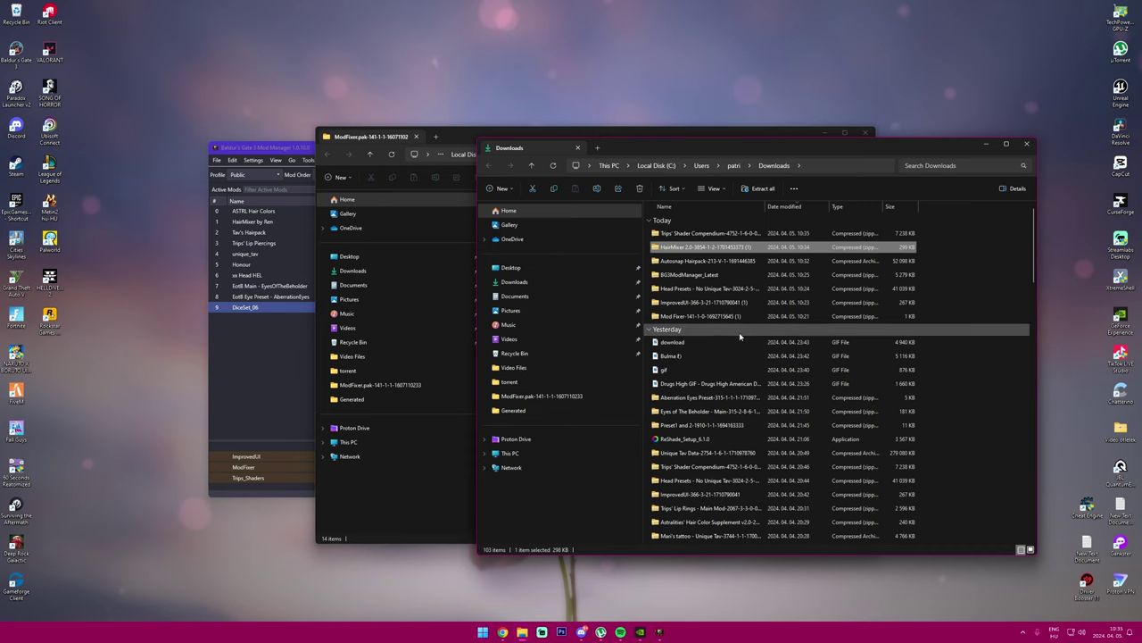
# Step: Move the Downloads window clear of the ModFixer file names and open the Unique Tav PAK archive
pyautogui.scroll(-1, 735, 397)
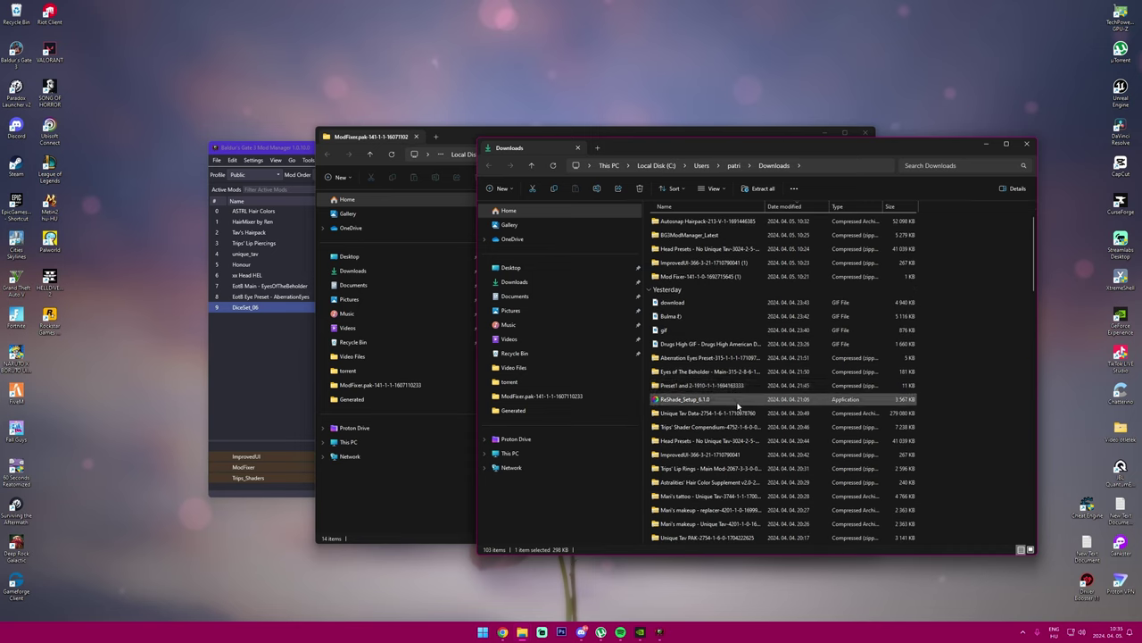
pyautogui.moveTo(714, 148); pyautogui.dragTo(780, 126)
pyautogui.scroll(-1, 750, 420)
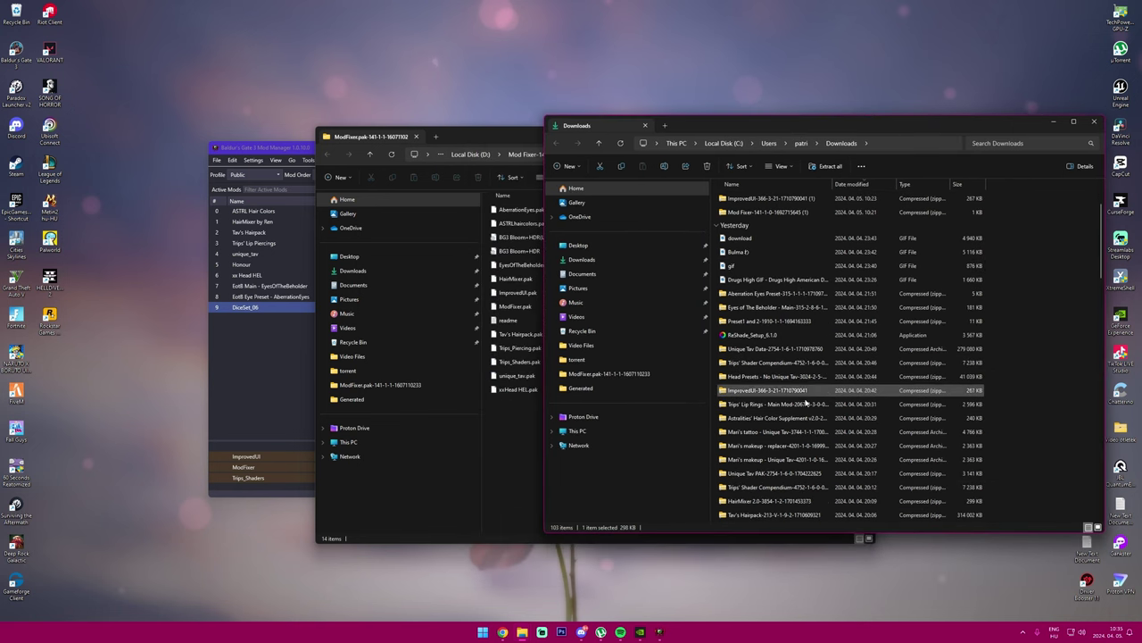
pyautogui.doubleClick(759, 477)
# Step: Recheck the Unique Tav PAK entry on the mod page, then compare the archive's unique_tav.pak with the ModFixer folder contents
pyautogui.click(502, 632)
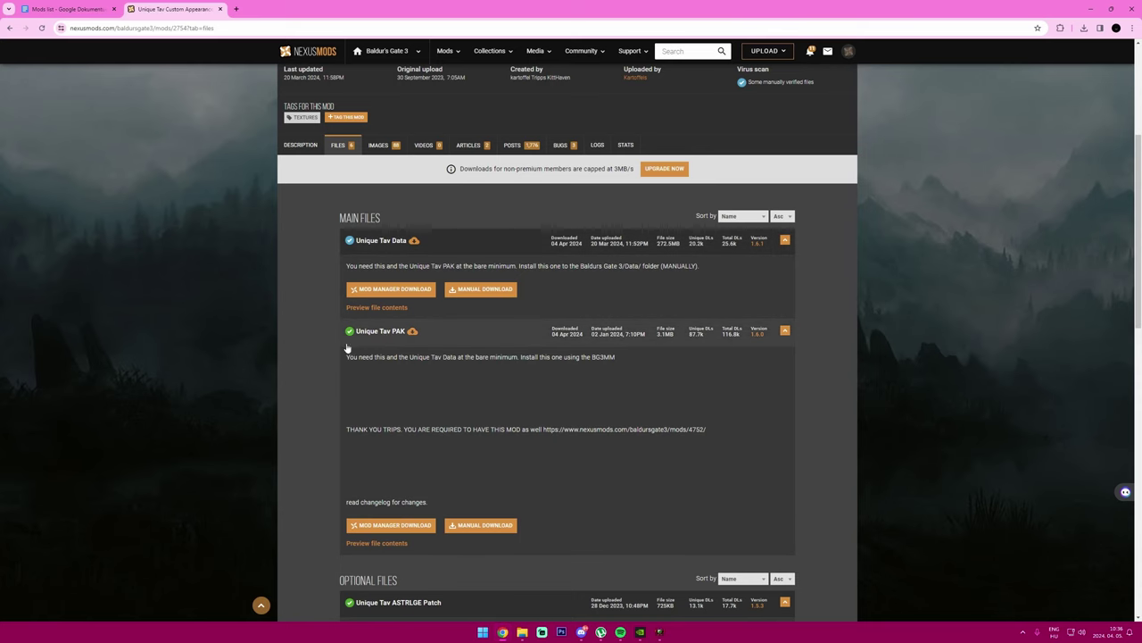
pyautogui.click(1090, 8)
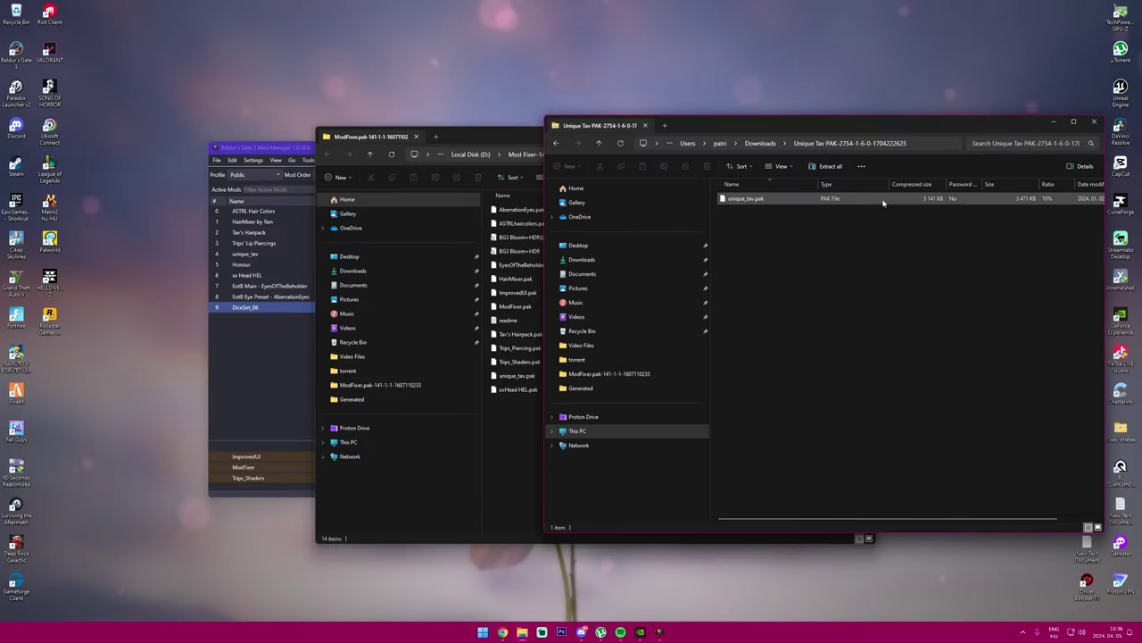
pyautogui.moveTo(788, 123); pyautogui.dragTo(832, 142)
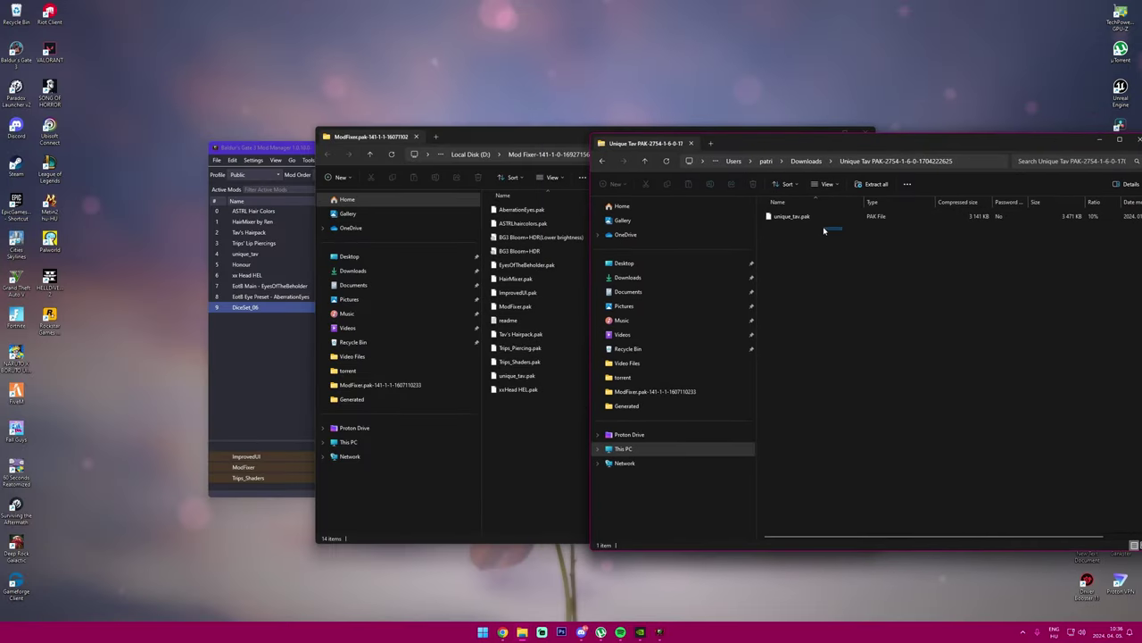
pyautogui.moveTo(538, 455); pyautogui.dragTo(538, 139)
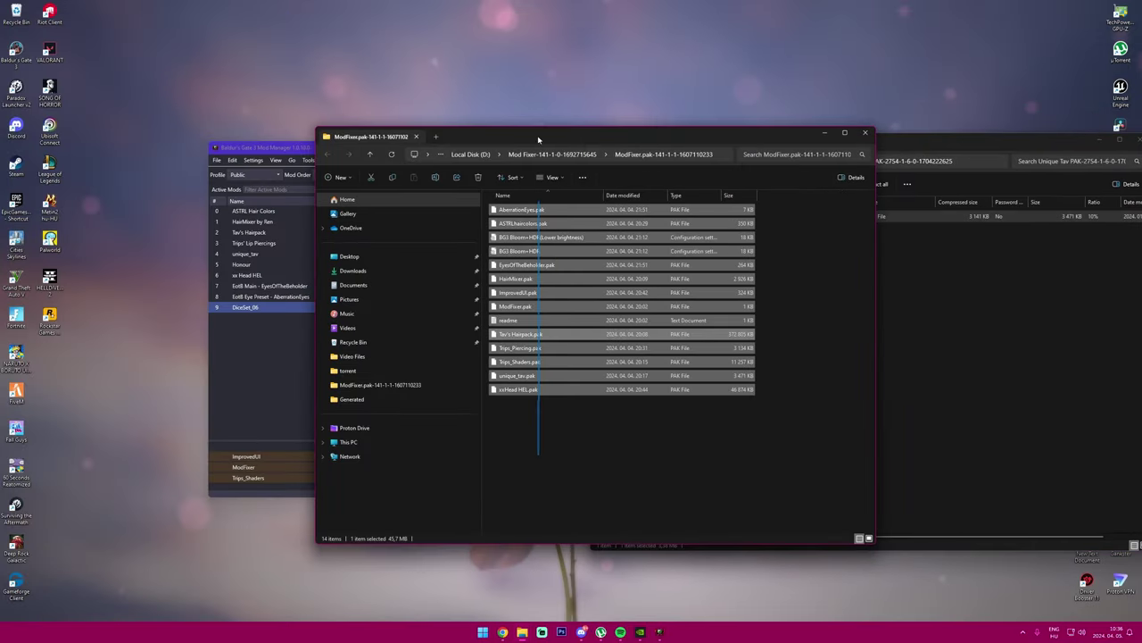
pyautogui.moveTo(976, 143); pyautogui.dragTo(907, 179)
# Step: Go back to the Downloads folder and open the Unique Tav Data archive
pyautogui.click(533, 197)
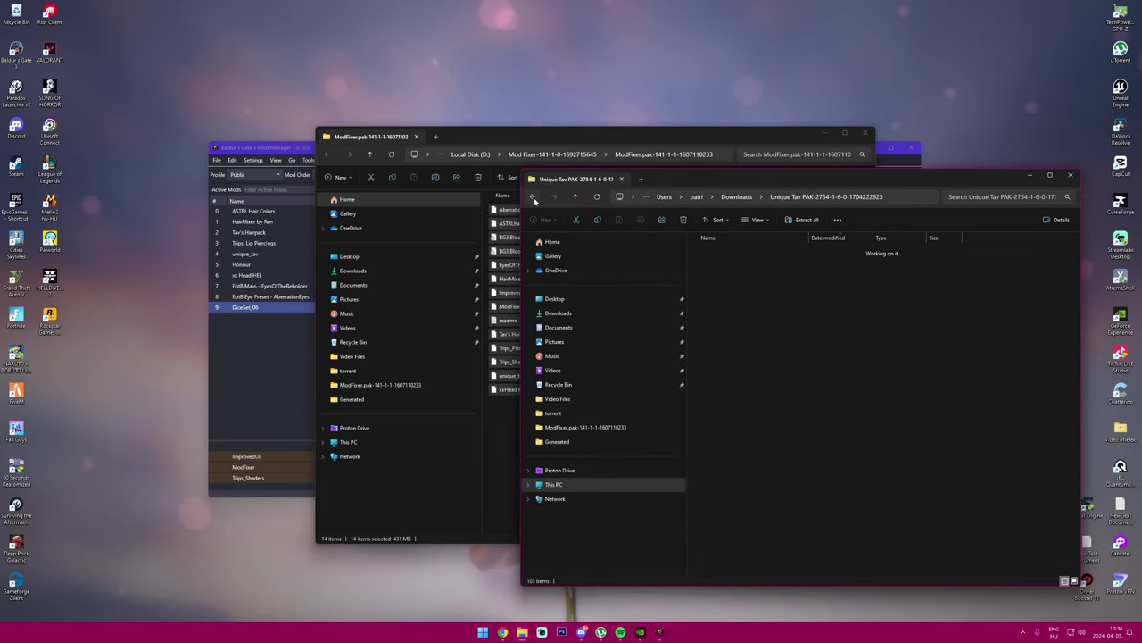
pyautogui.scroll(-1, 800, 443)
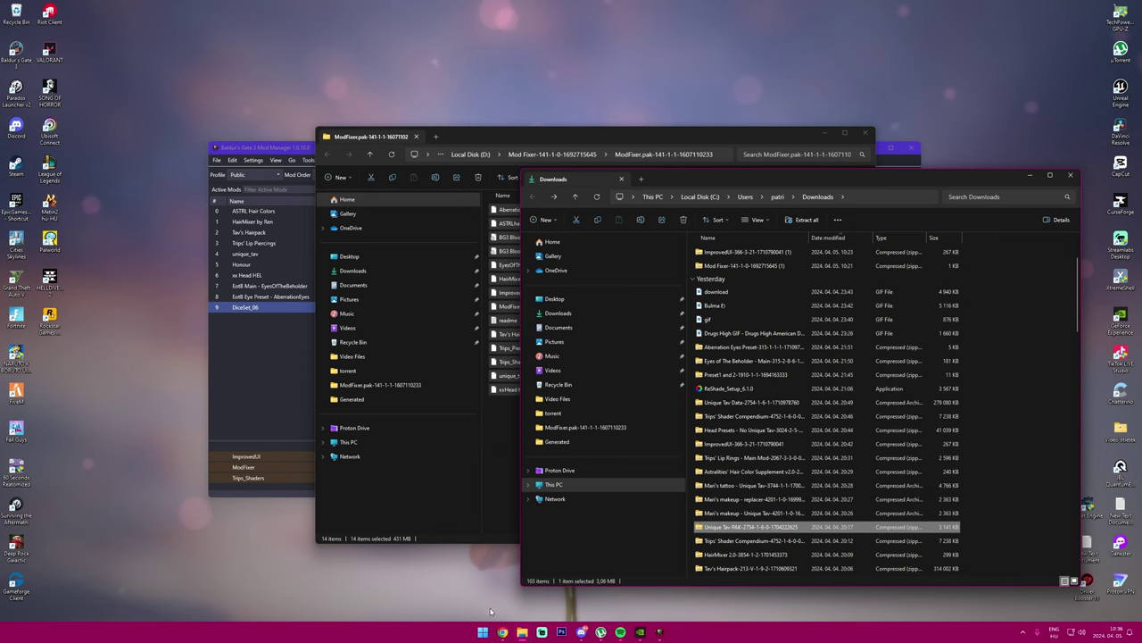
pyautogui.click(502, 632)
pyautogui.click(502, 632)
pyautogui.scroll(-1, 812, 527)
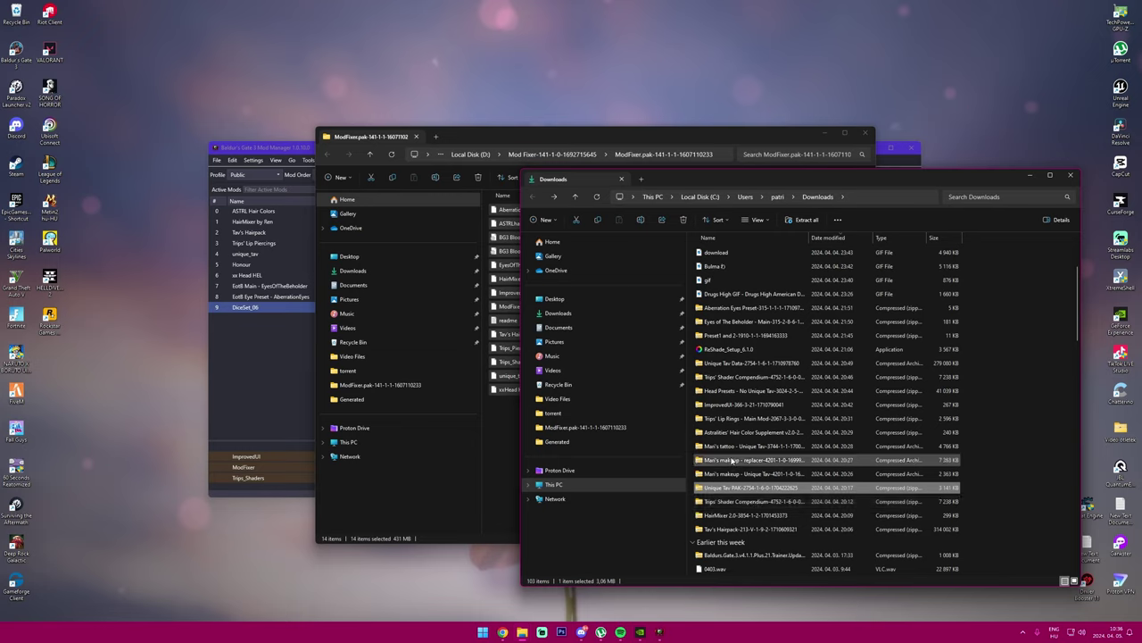
pyautogui.click(719, 365)
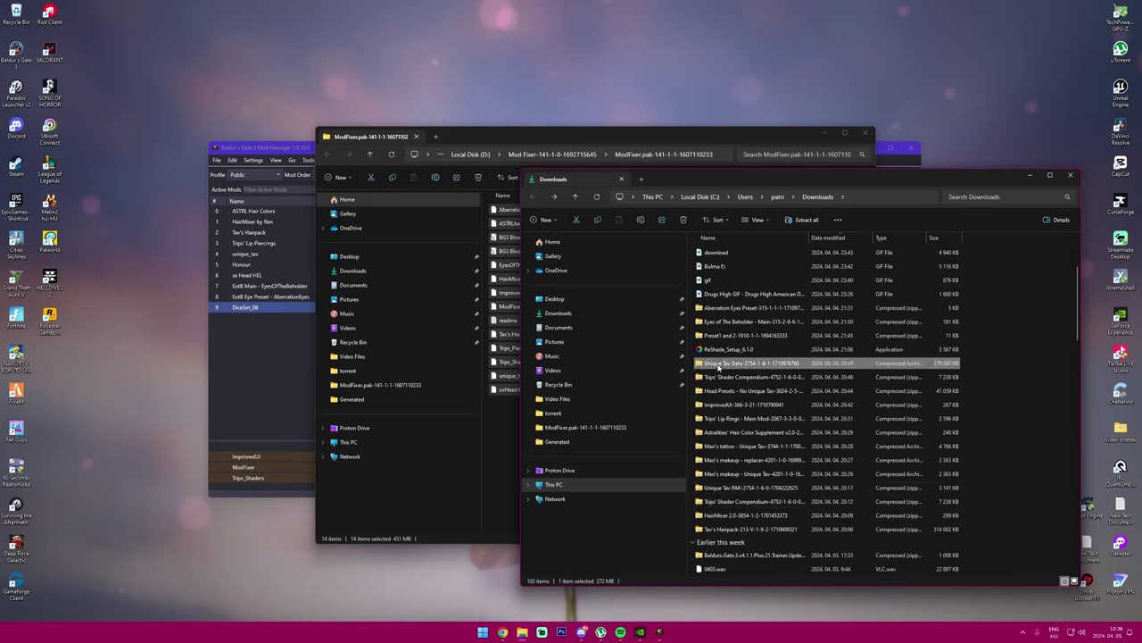
pyautogui.doubleClick(713, 363)
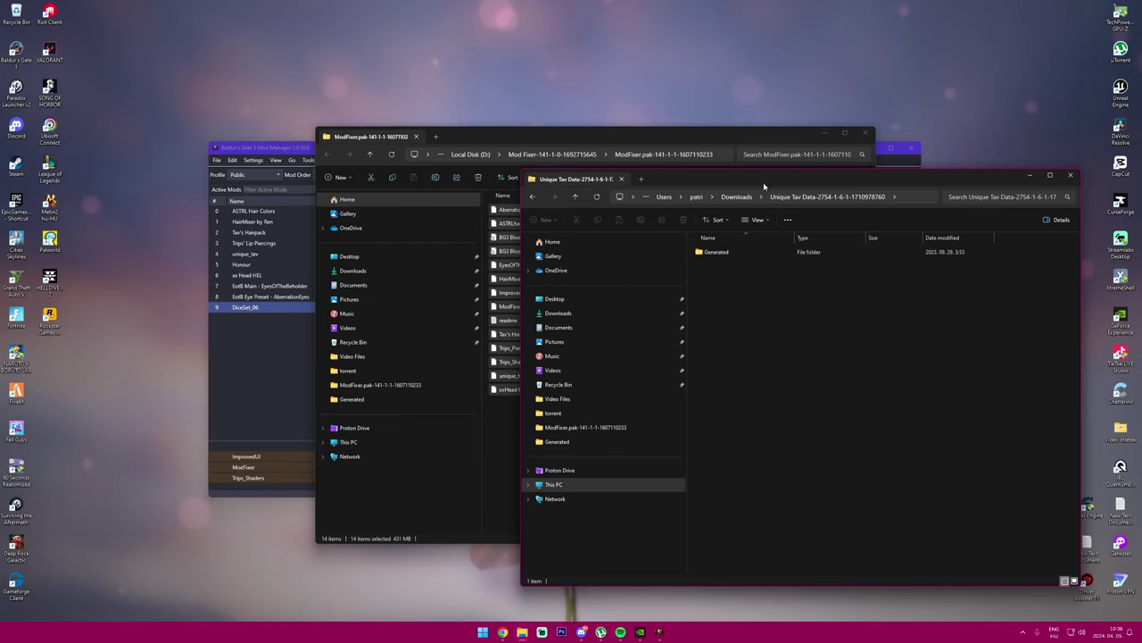
# Step: Look through the Generated and Public folders inside the Unique Tav Data archive and return to the Downloads folder
pyautogui.moveTo(893, 382); pyautogui.dragTo(985, 348)
pyautogui.moveTo(775, 293); pyautogui.dragTo(715, 255)
pyautogui.doubleClick(714, 254)
pyautogui.doubleClick(714, 253)
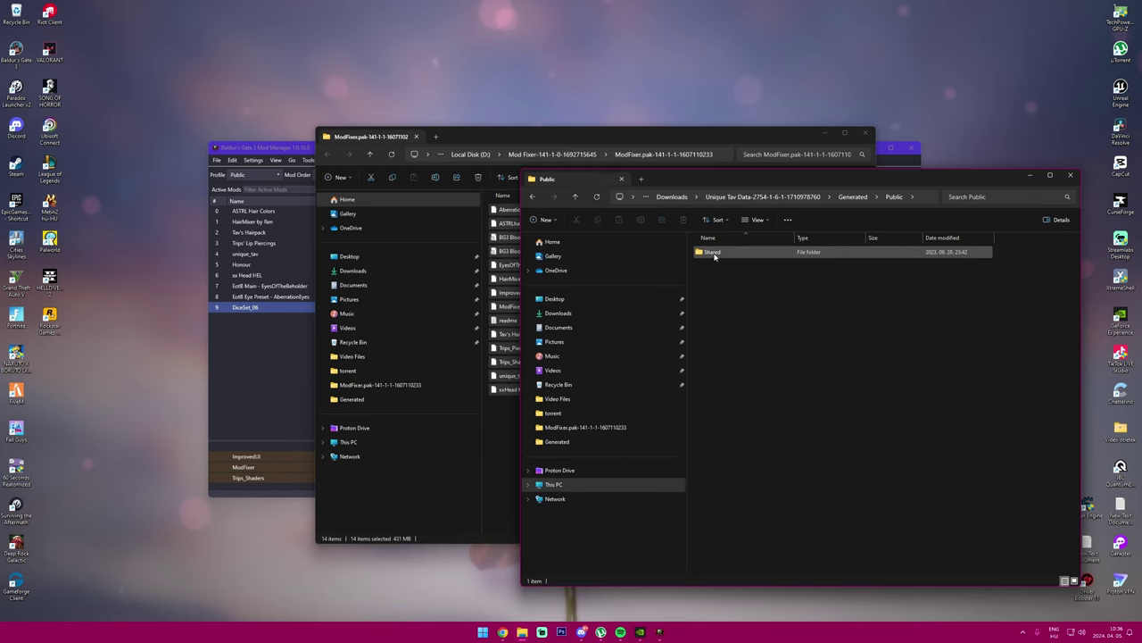
pyautogui.hotkey('alt', 'Left')
pyautogui.hotkey('alt', 'Left')
pyautogui.hotkey('alt', 'Left')
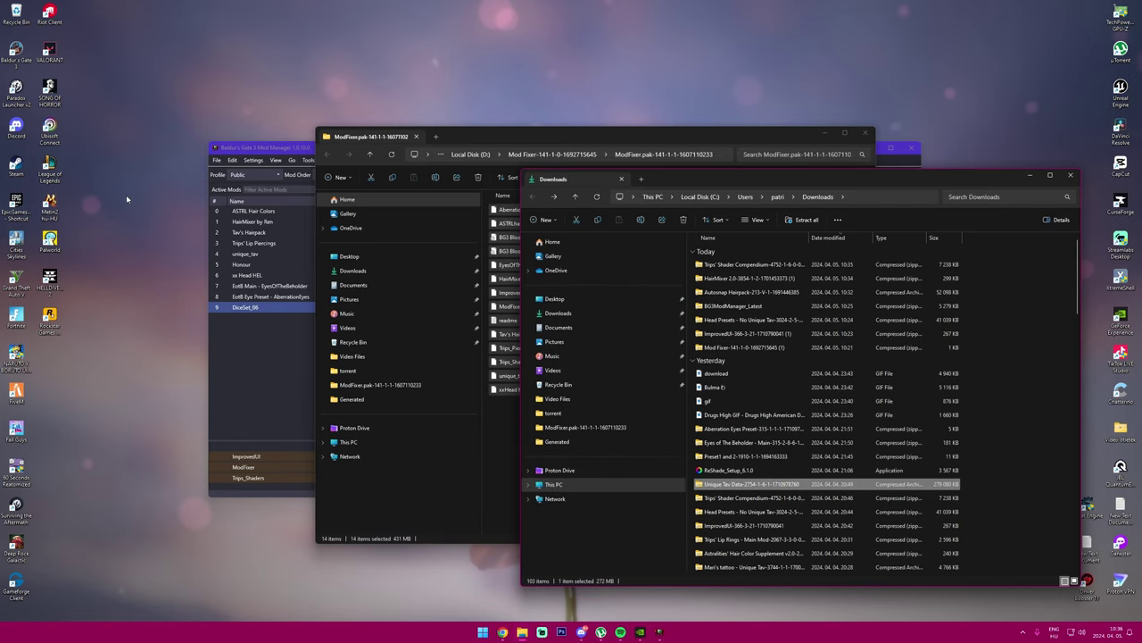
# Step: Open the game folder from Baldur's Gate 3 Mod Manager, move its window aside and go to the Data folder under Baldurs Gate 3
pyautogui.click(254, 150)
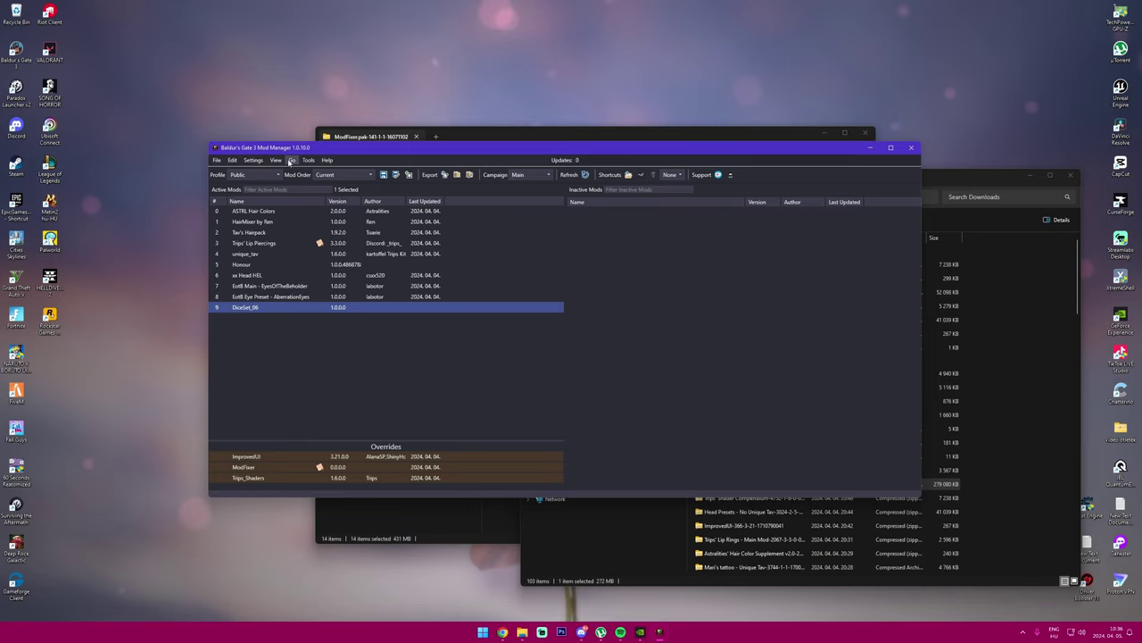
pyautogui.click(291, 161)
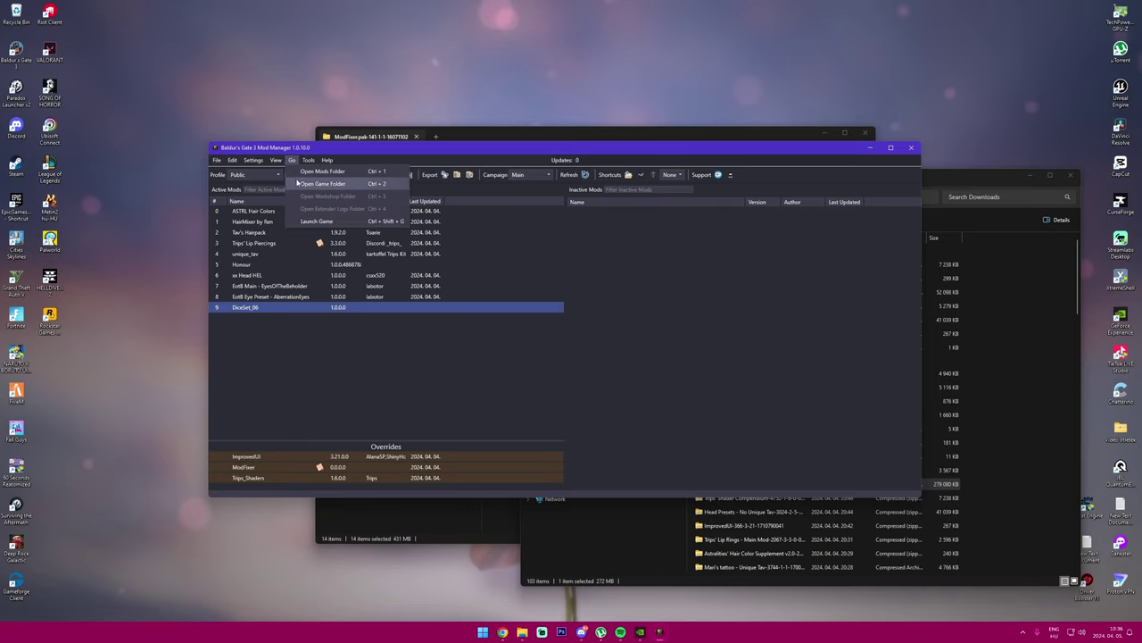
pyautogui.click(325, 184)
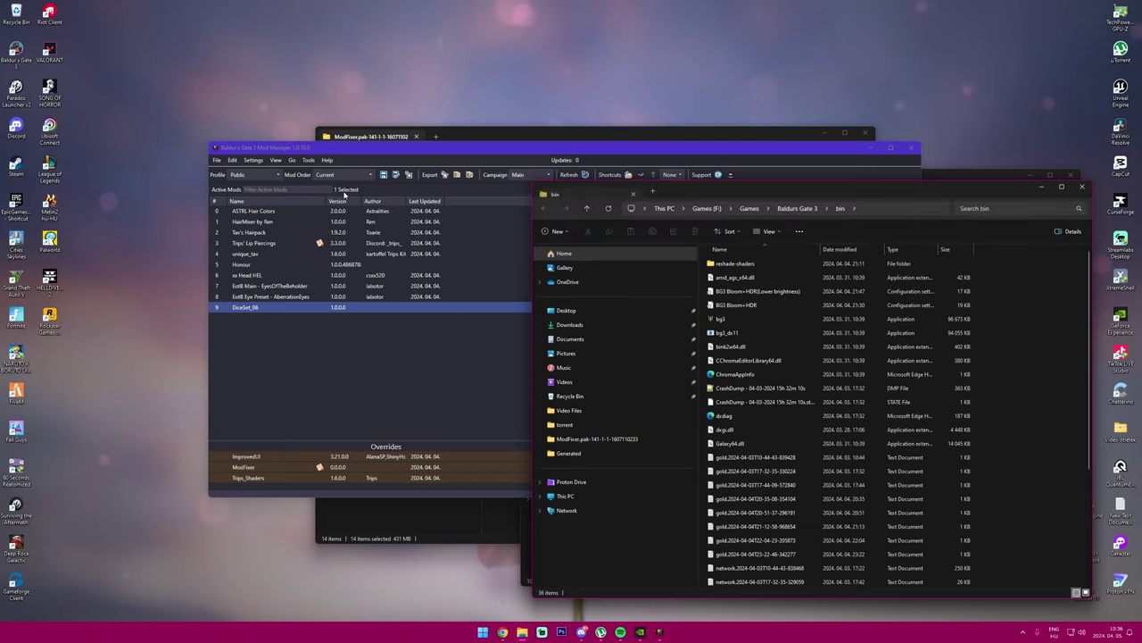
pyautogui.moveTo(759, 187); pyautogui.dragTo(314, 122)
pyautogui.scroll(-4, 401, 304)
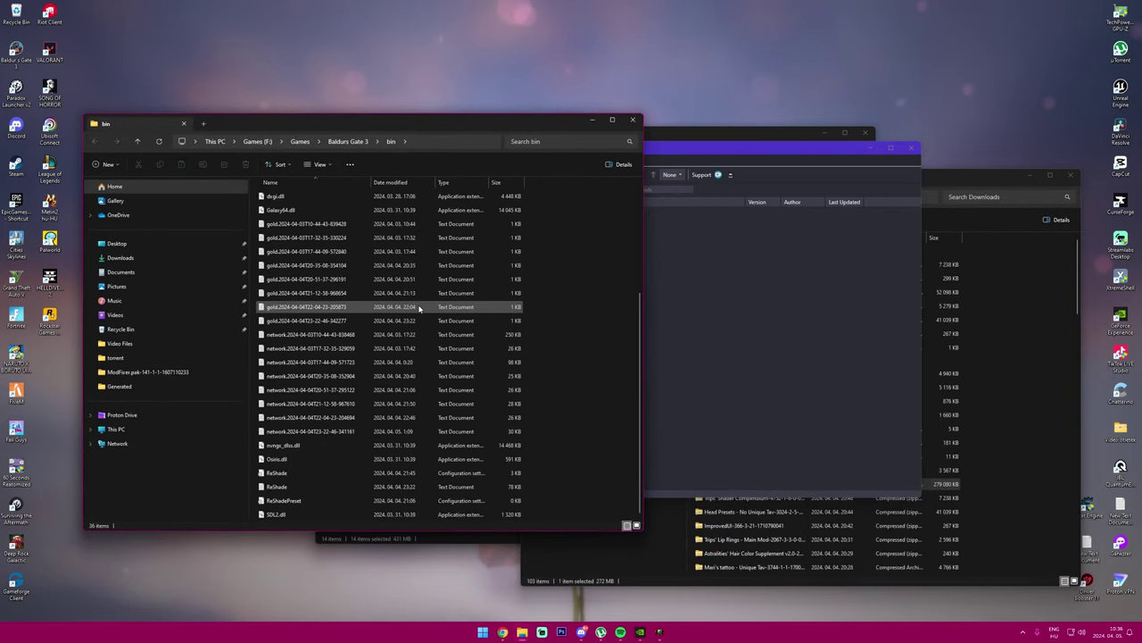
pyautogui.scroll(5, 419, 307)
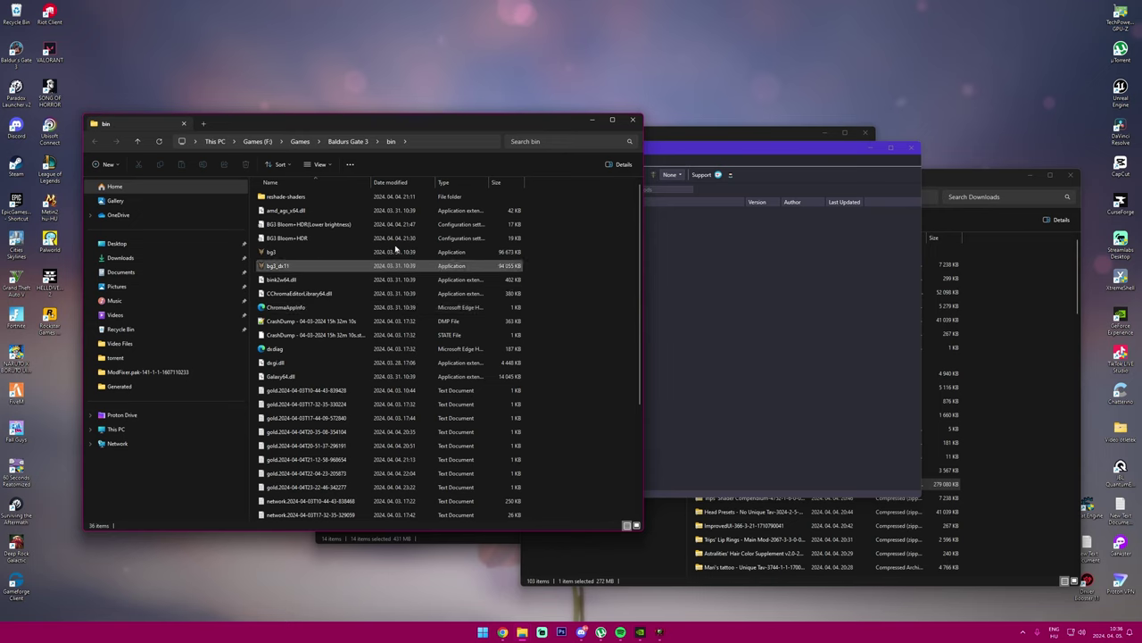
pyautogui.click(344, 141)
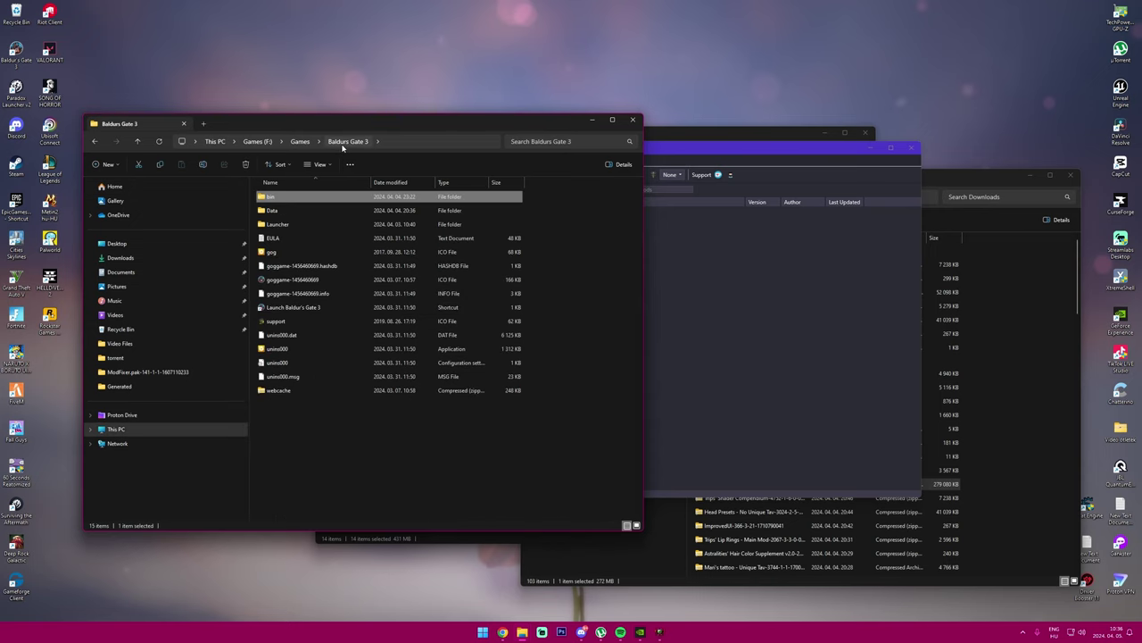
pyautogui.doubleClick(275, 211)
# Step: Bring the Downloads window and the game's Data folder forward and copy the Data folder's full path
pyautogui.click(666, 269)
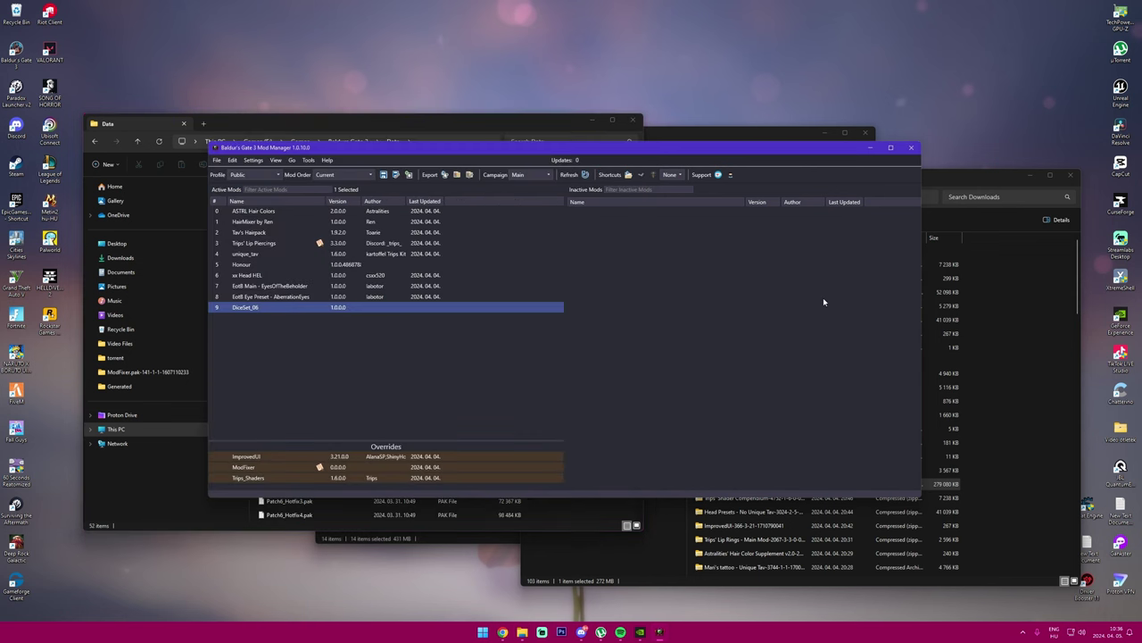
pyautogui.click(946, 192)
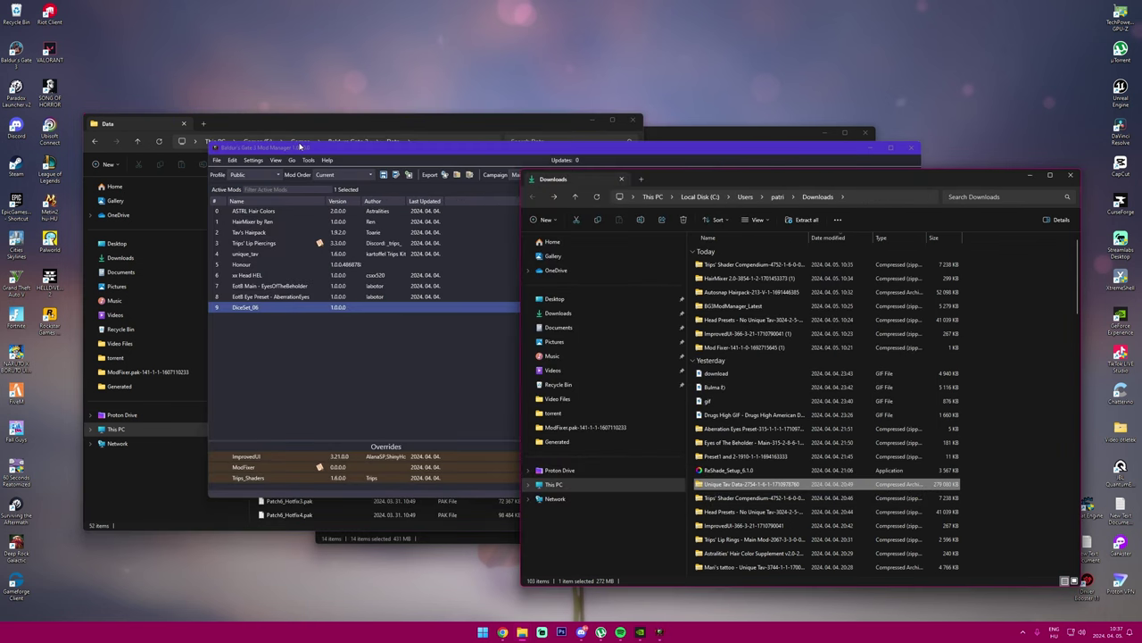
pyautogui.click(393, 138)
pyautogui.click(441, 145)
pyautogui.hotkey('ctrl', 'c')
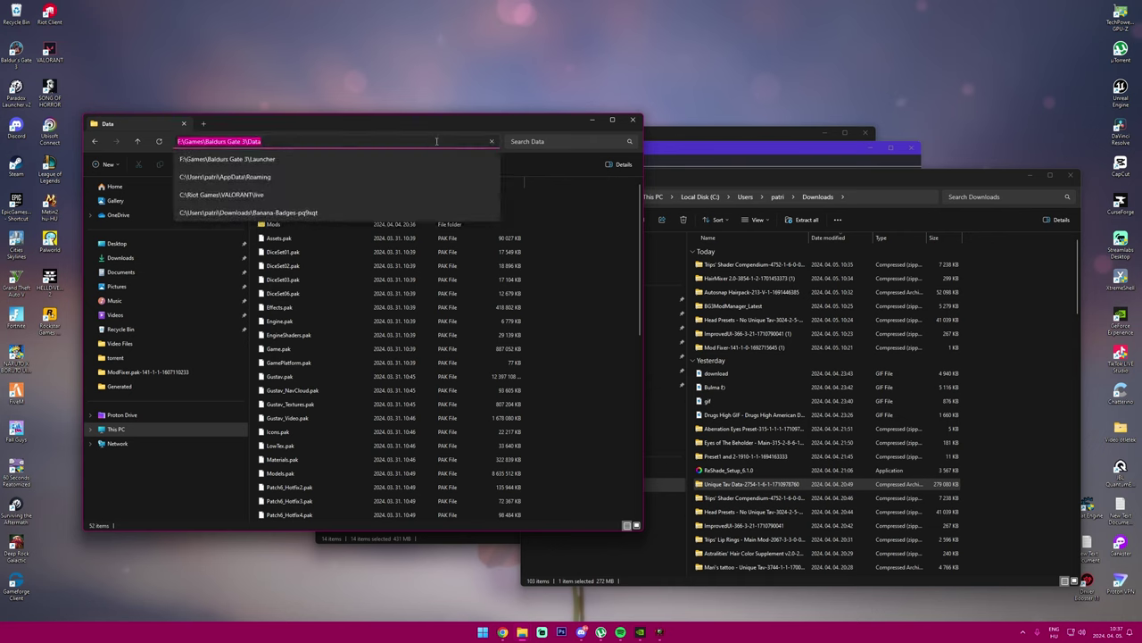
# Step: Set the Unique Tav Data archive's extraction destination to F:\Games\Baldurs Gate 3\Data and cancel the extraction
pyautogui.click(711, 488)
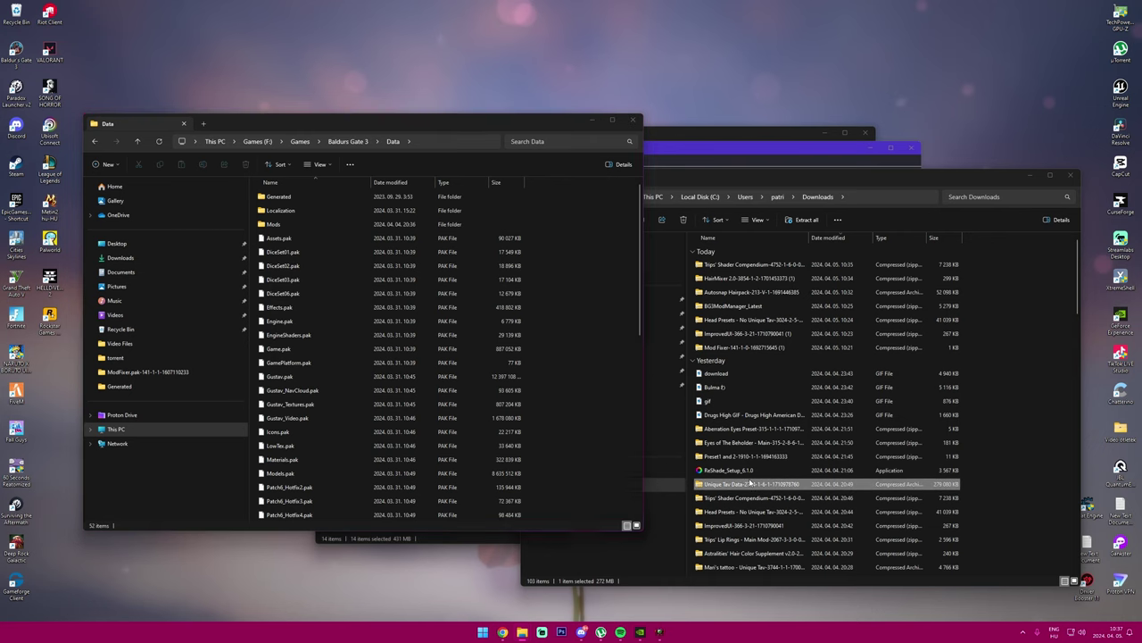
pyautogui.rightClick(710, 488)
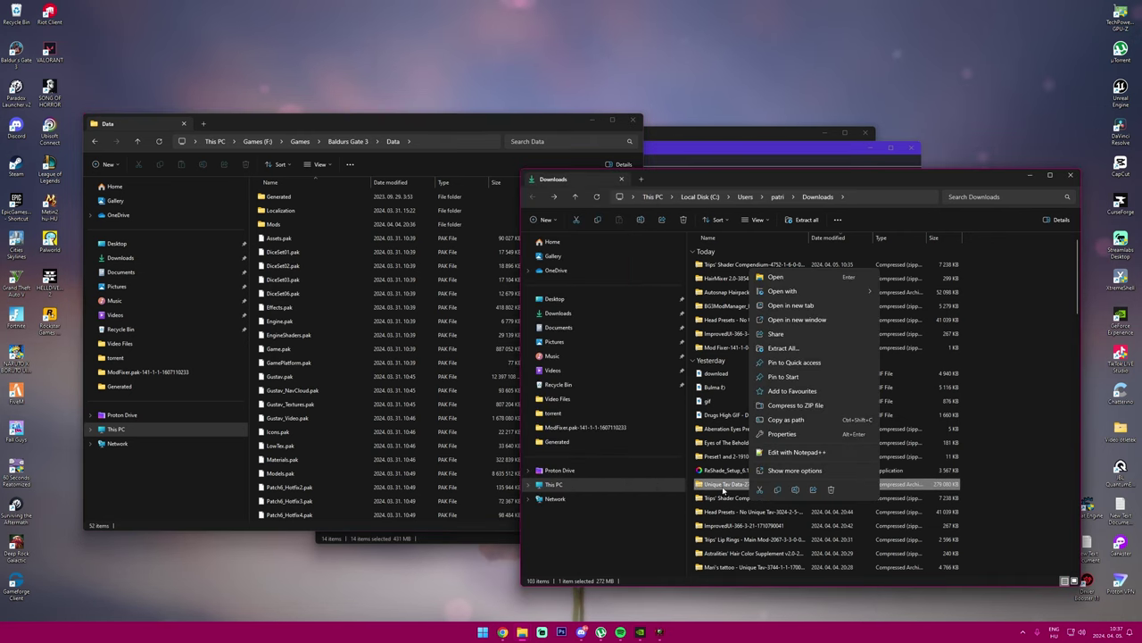
pyautogui.click(776, 350)
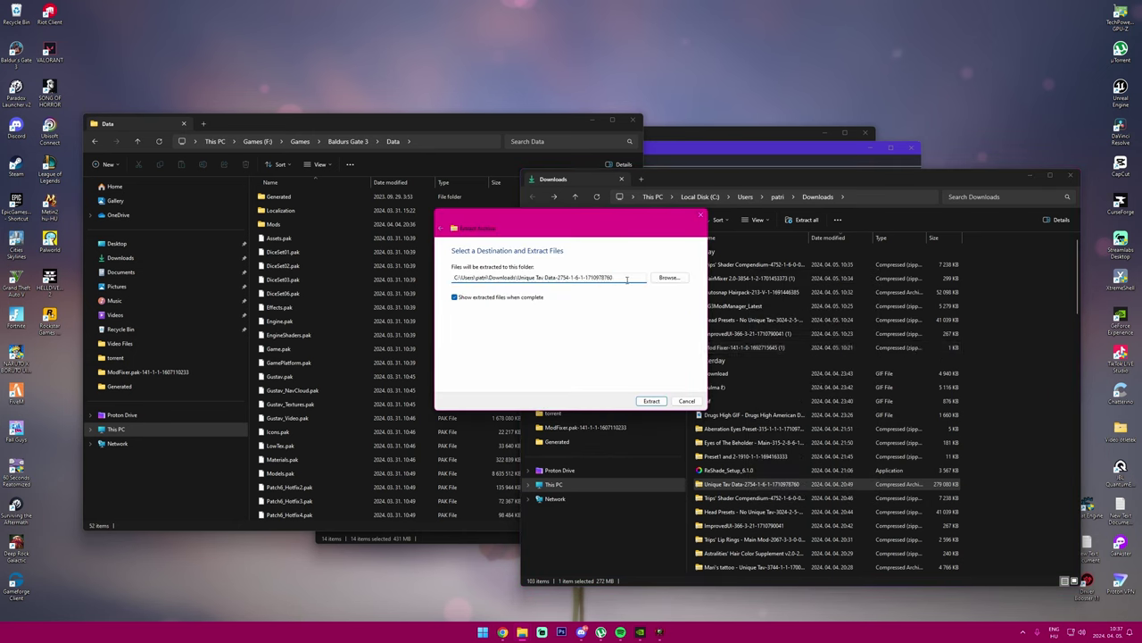
pyautogui.moveTo(630, 278); pyautogui.dragTo(584, 277)
pyautogui.hotkey('ctrl', 'a')
pyautogui.hotkey('ctrl', 'v')
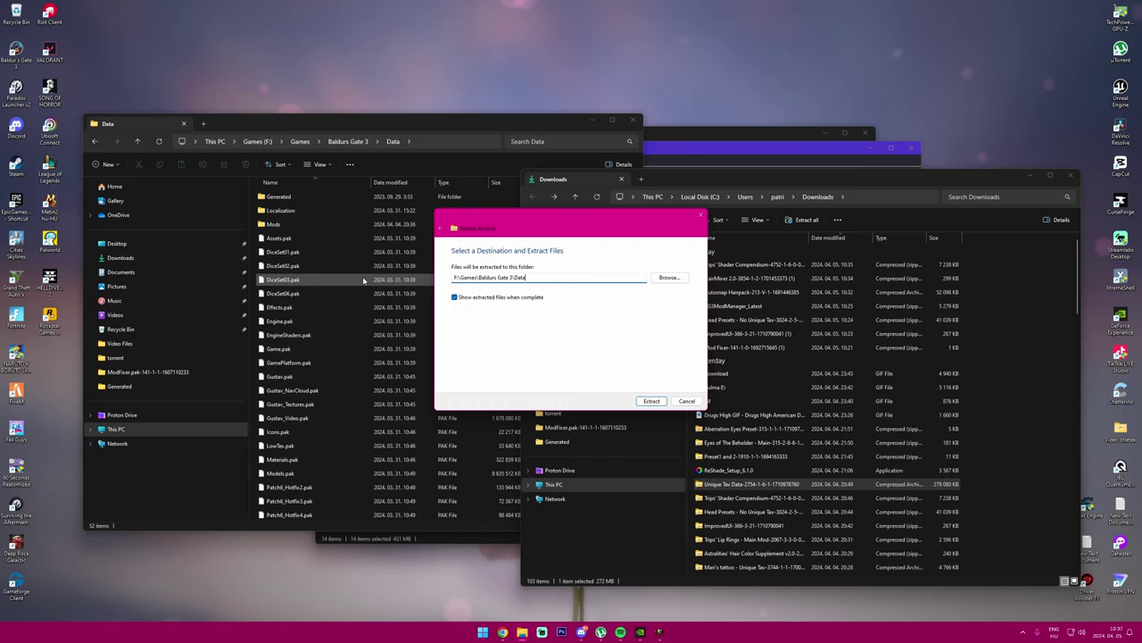
pyautogui.click(688, 400)
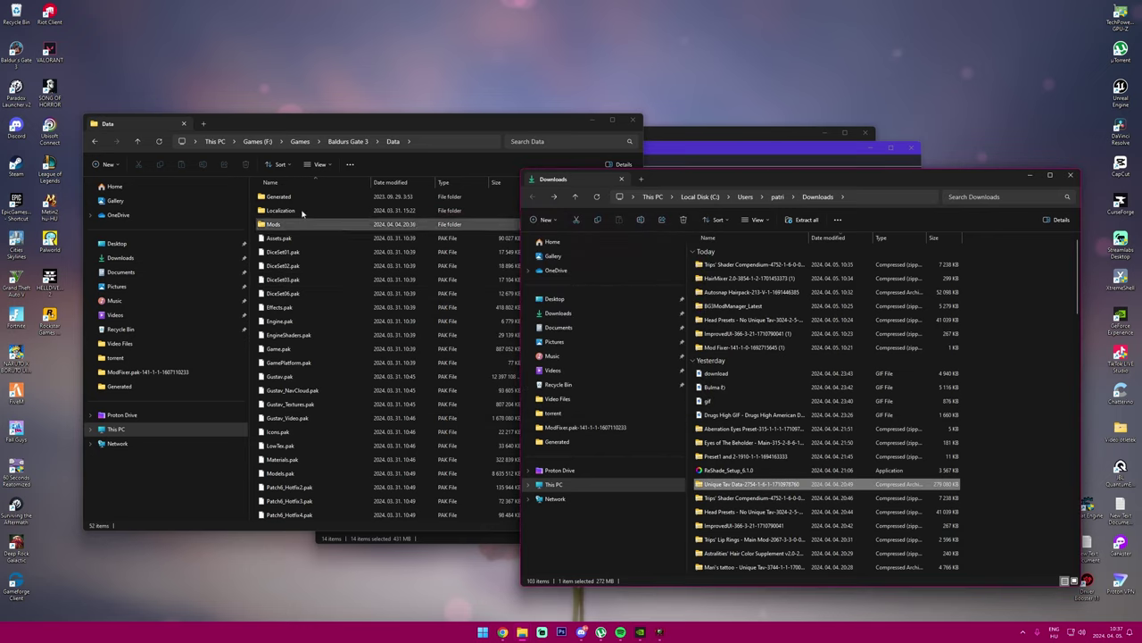
# Step: Switch to the browser, close the Unique Tav mod page and open the makeup mod linked in the Mods list document
pyautogui.hotkey('alt', 'Tab')
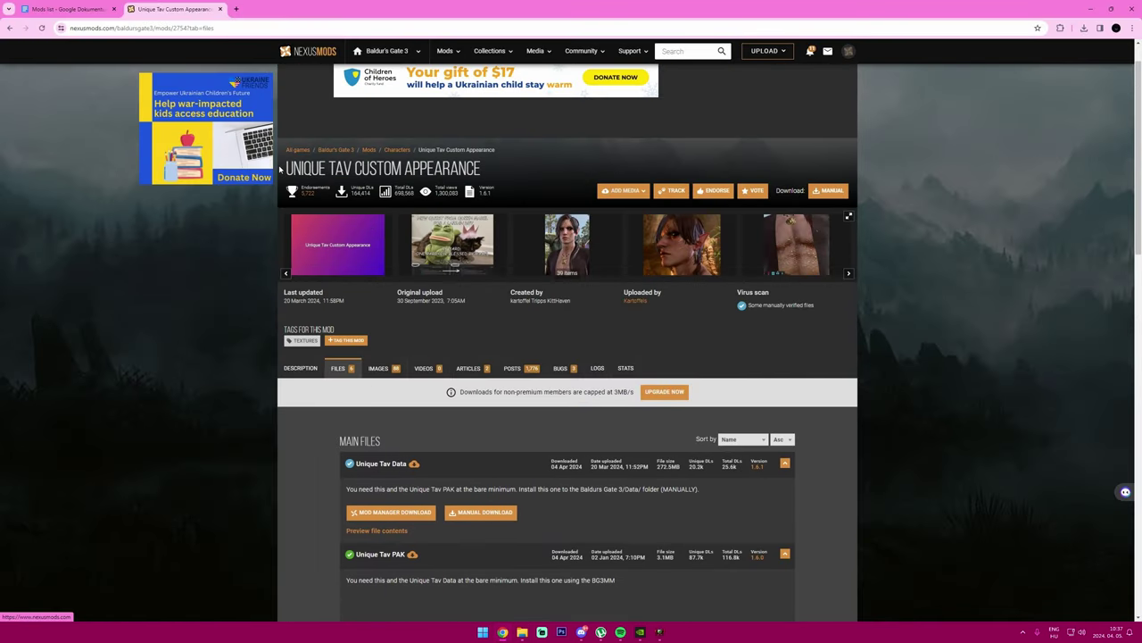
pyautogui.click(220, 9)
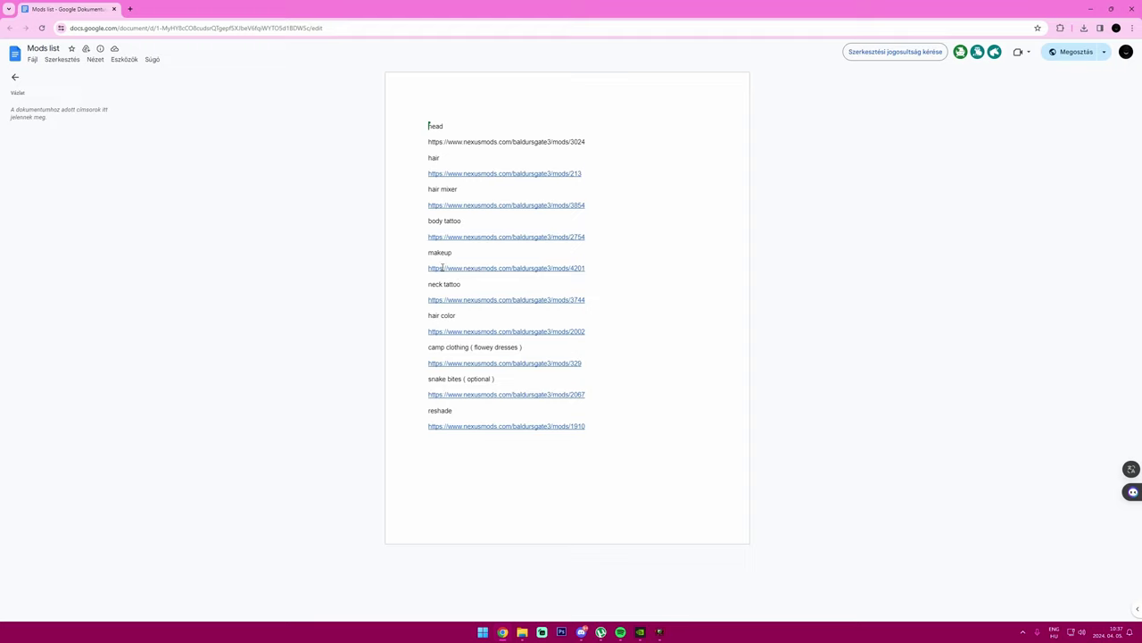
pyautogui.moveTo(448, 268)
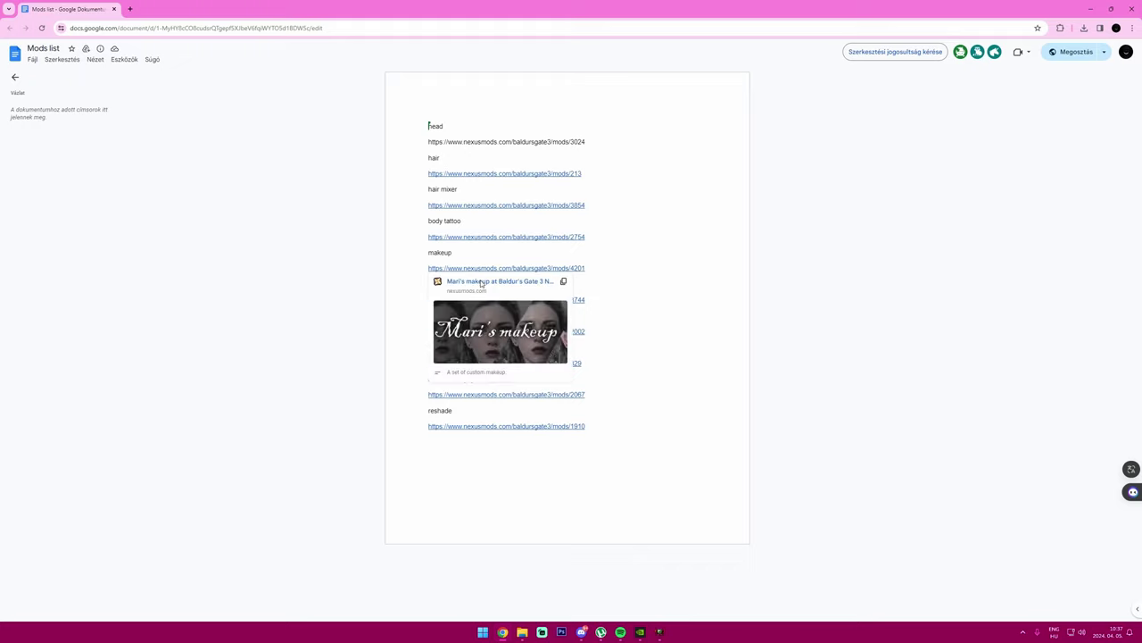
pyautogui.click(480, 280)
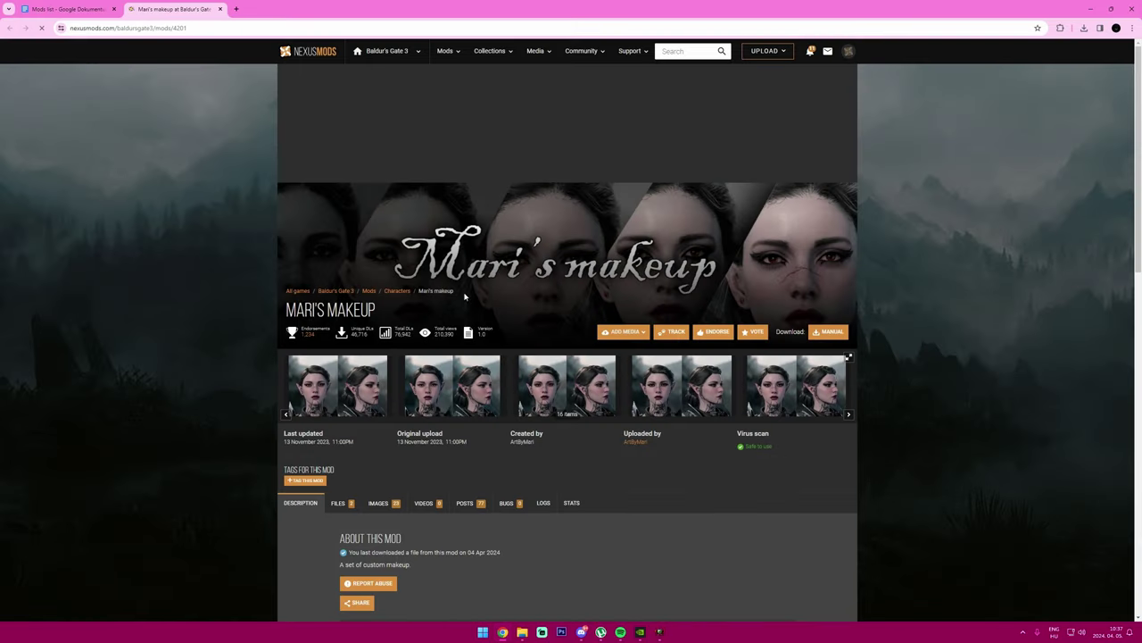
# Step: Show the files of Mari's makeup and compare the replacer and Unique Tav versions
pyautogui.scroll(-2, 411, 352)
pyautogui.click(346, 371)
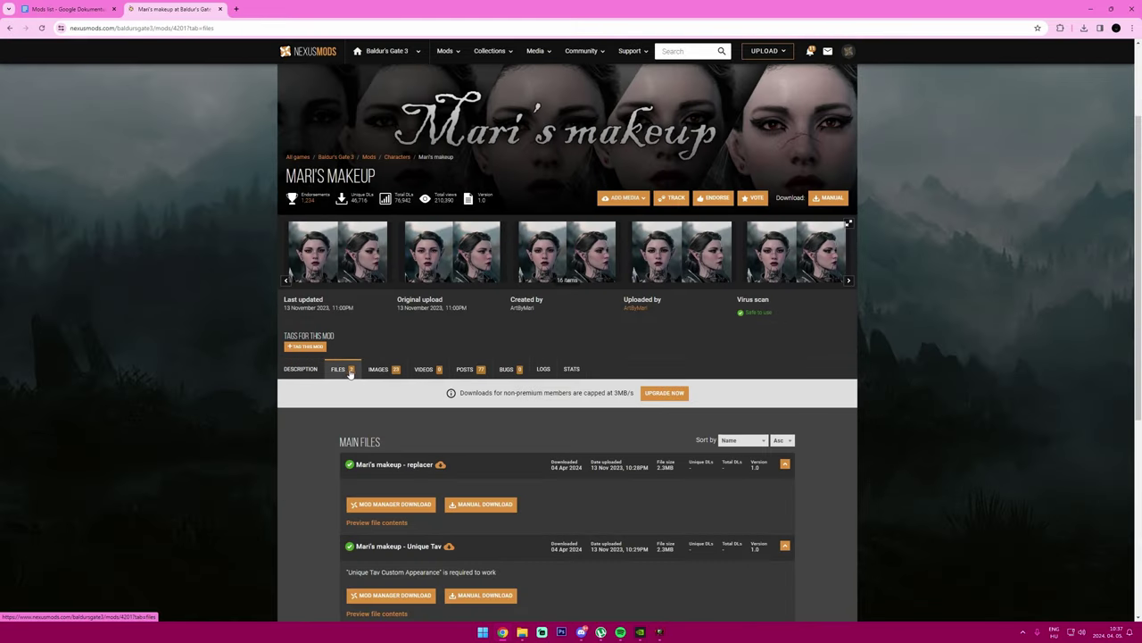
pyautogui.scroll(-1, 332, 352)
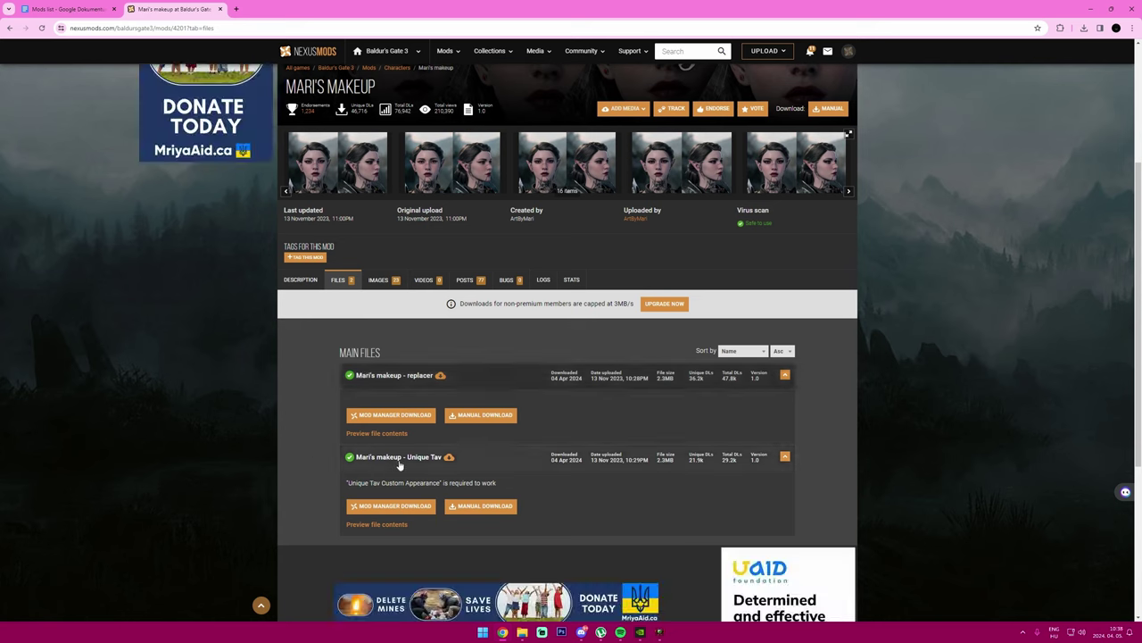
pyautogui.moveTo(449, 459)
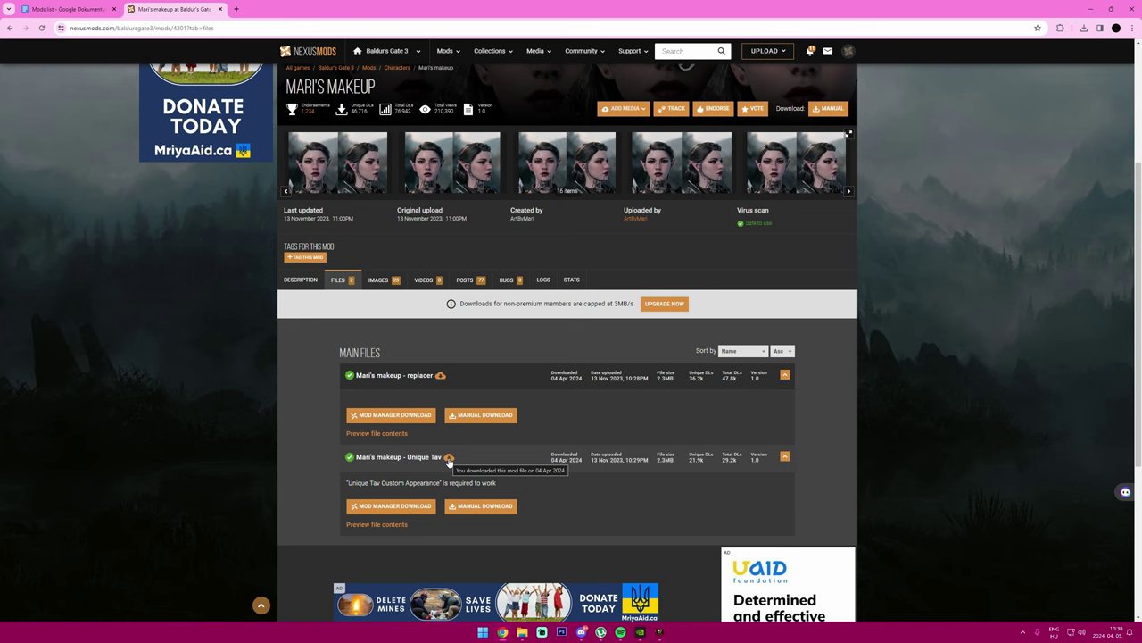
pyautogui.scroll(-1, 540, 438)
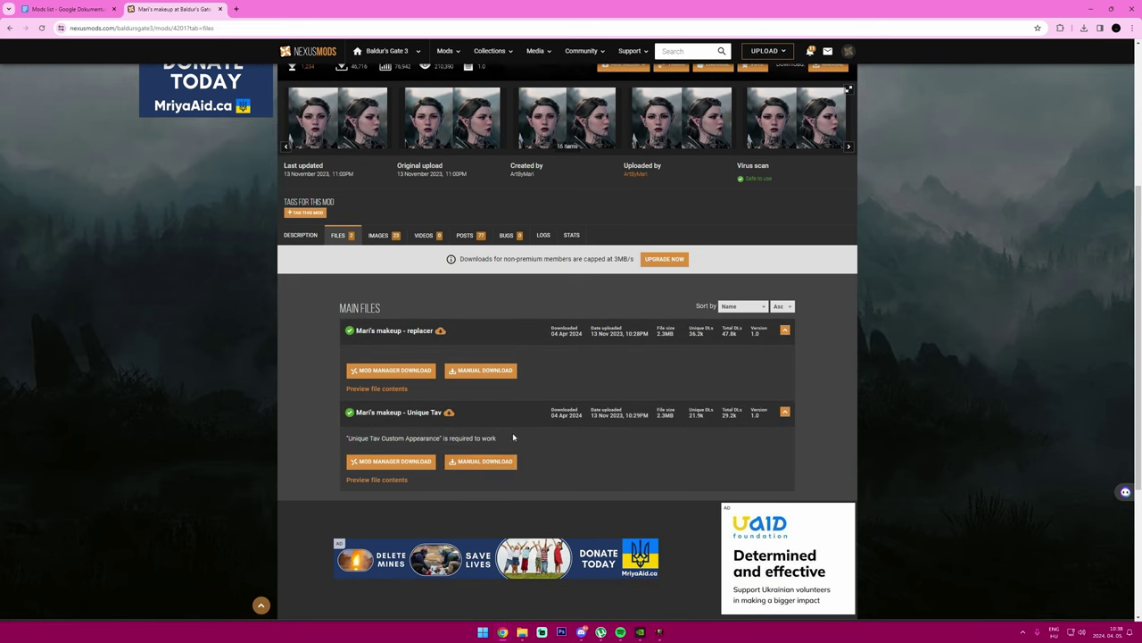
# Step: Download the replacer version of Mari's makeup manually at the free speed and save it in the Downloads folder
pyautogui.click(489, 375)
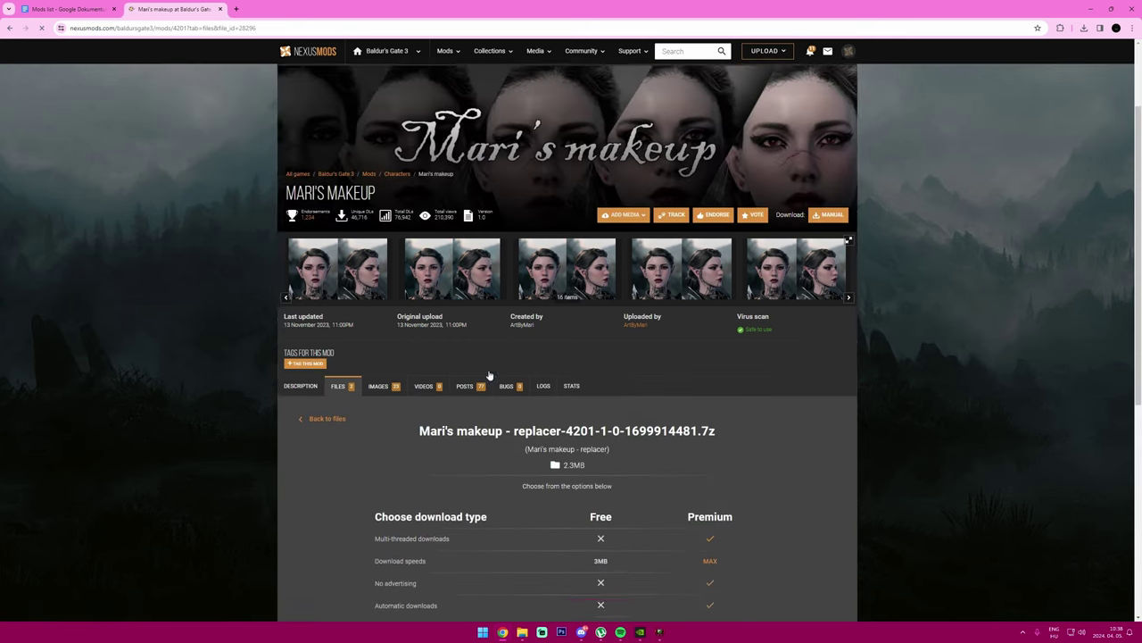
pyautogui.scroll(-5, 501, 393)
pyautogui.scroll(1, 502, 394)
pyautogui.click(599, 327)
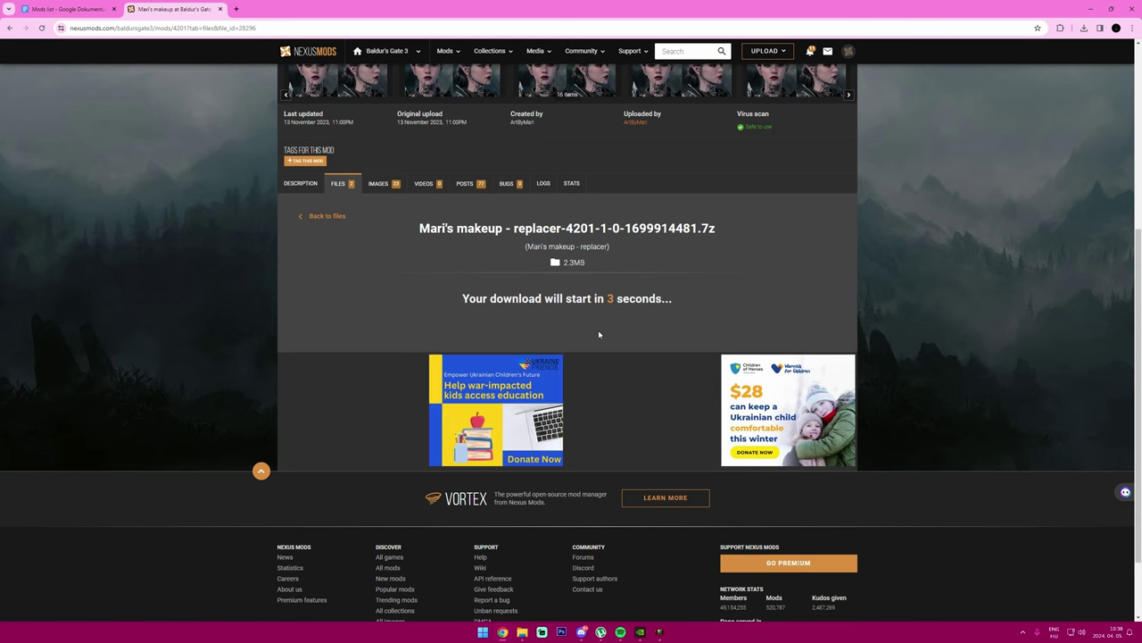
pyautogui.scroll(2, 599, 344)
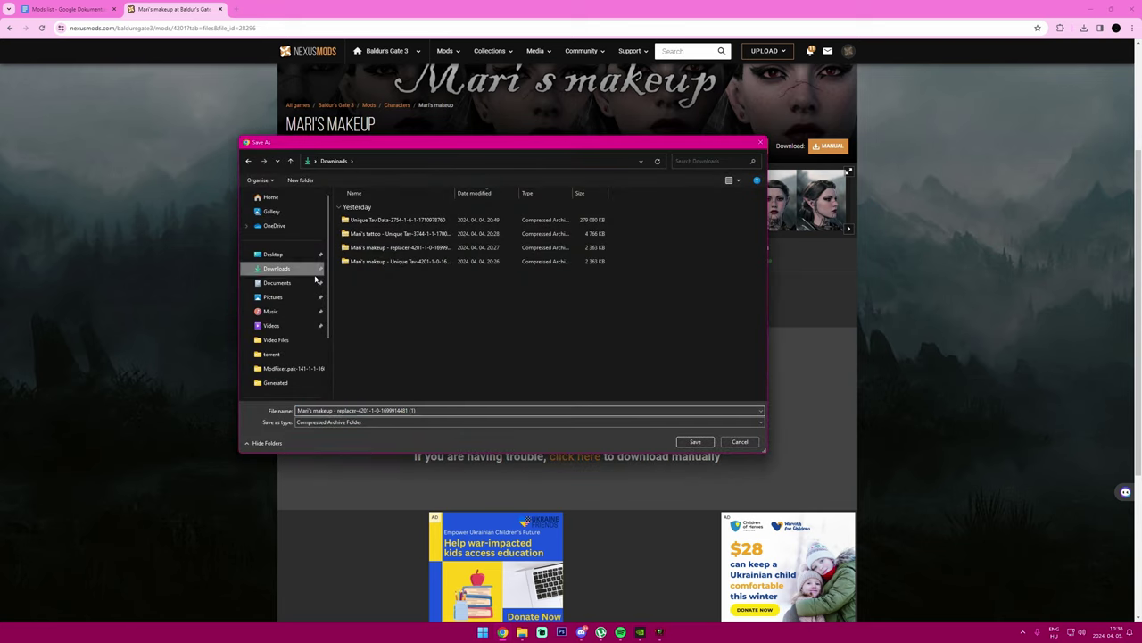
pyautogui.click(277, 267)
pyautogui.click(694, 442)
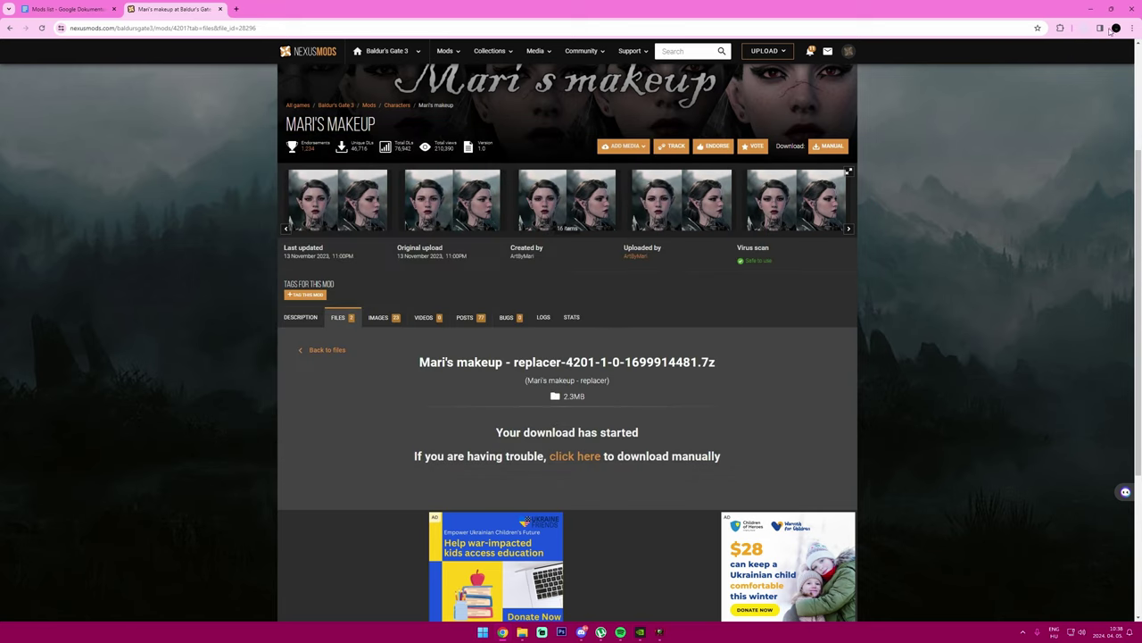
# Step: Open the downloaded Mari's makeup replacer archive from the browser's download history and go up to its Downloads folder
pyautogui.click(1084, 27)
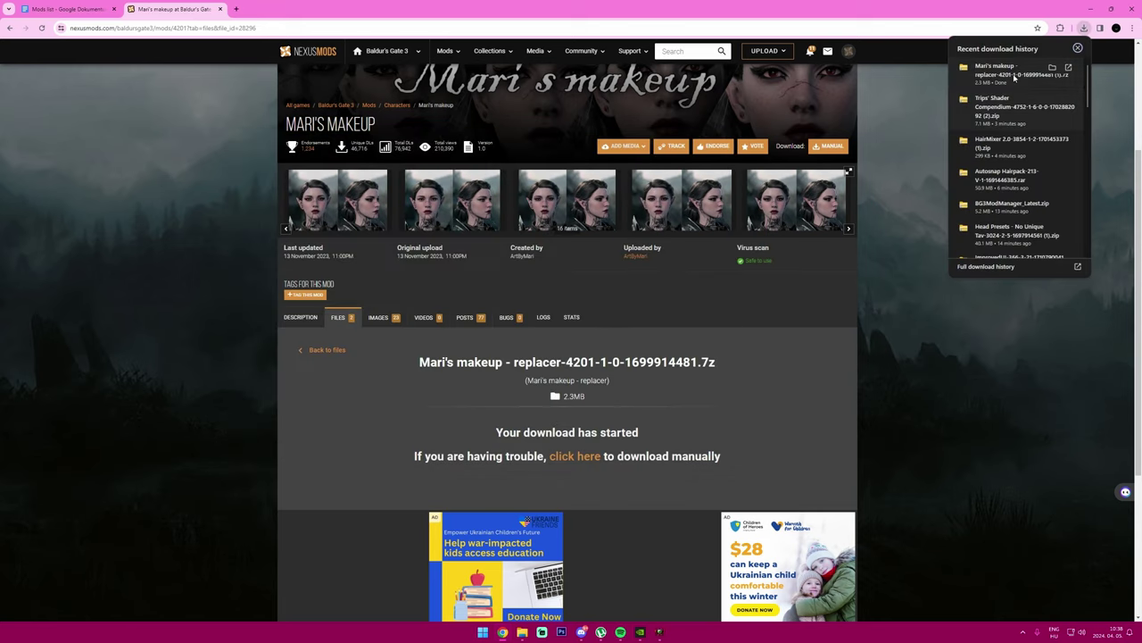
pyautogui.click(1015, 76)
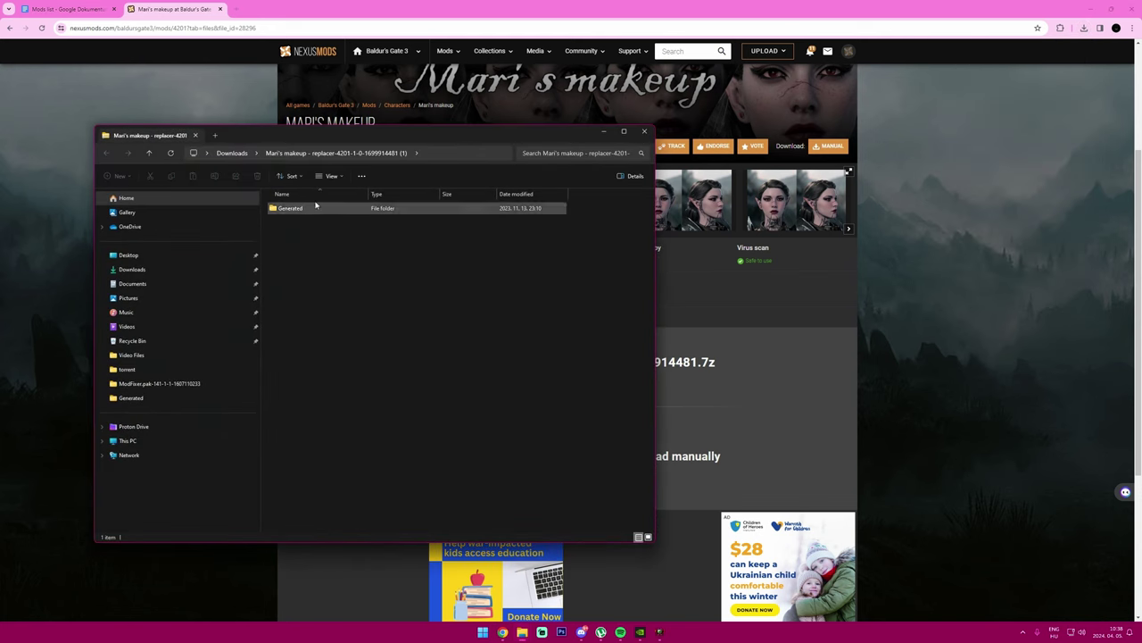
pyautogui.moveTo(389, 139); pyautogui.dragTo(624, 191)
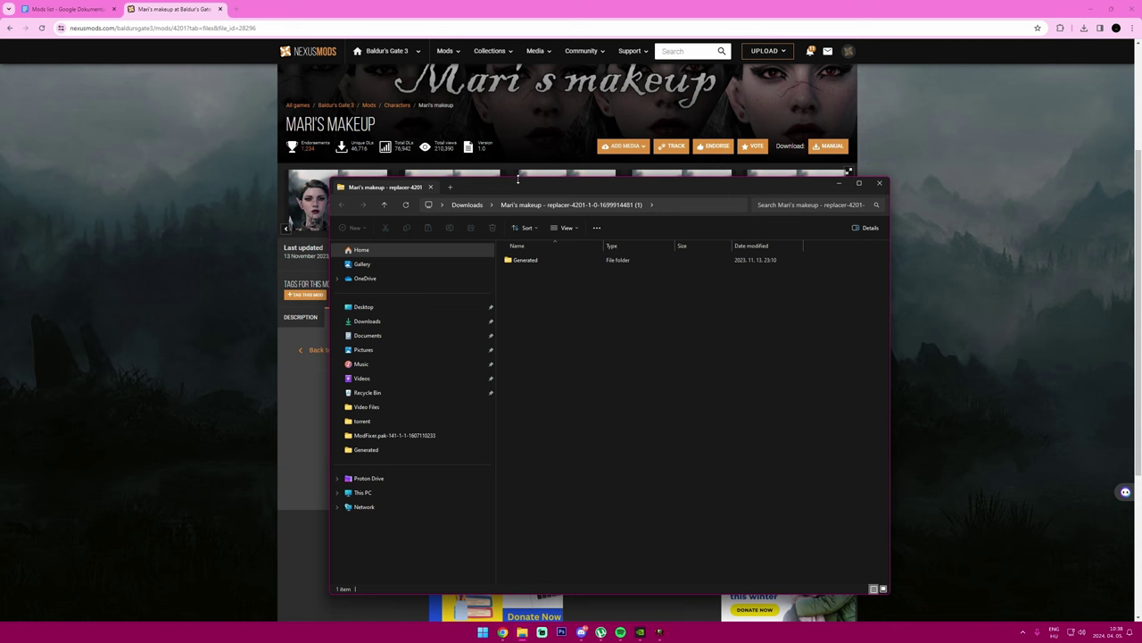
pyautogui.click(475, 206)
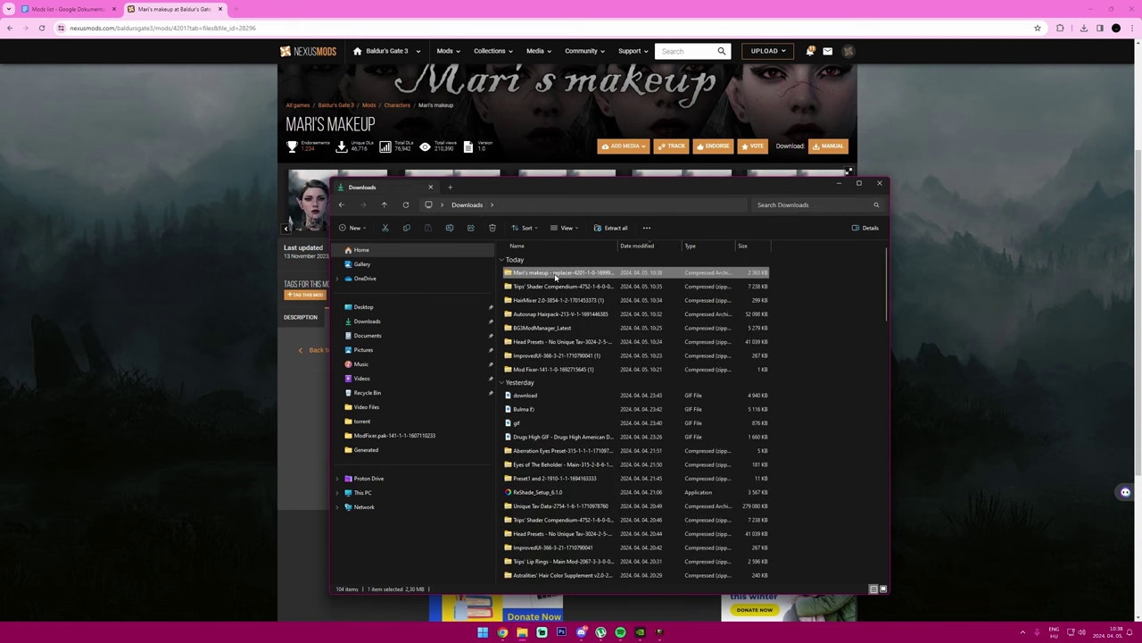
# Step: Try to extract the Mari's makeup replacer archive into F:\Games\Baldurs Gate 3\Data
pyautogui.rightClick(560, 273)
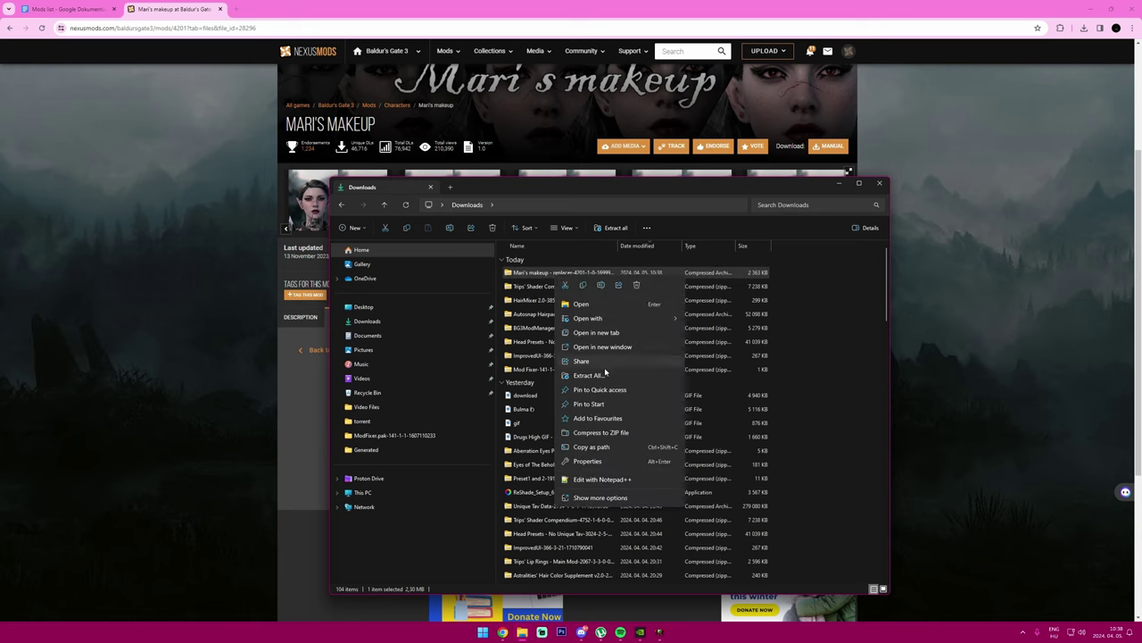
pyautogui.click(588, 375)
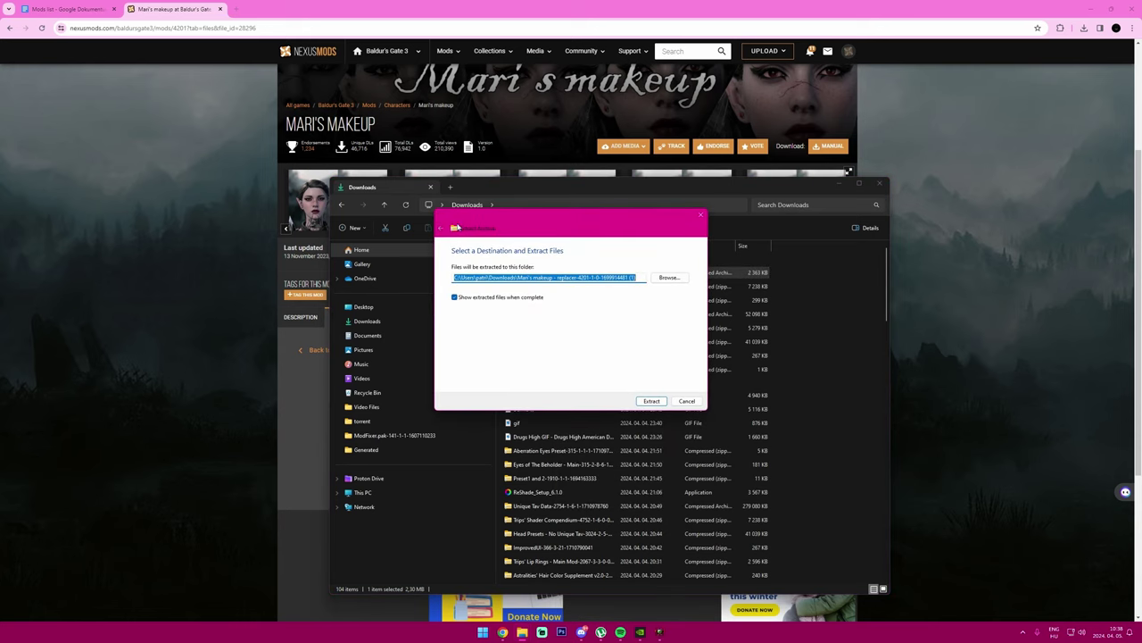
pyautogui.write('F:\\Games\\Baldurs Gate 3\\Data')
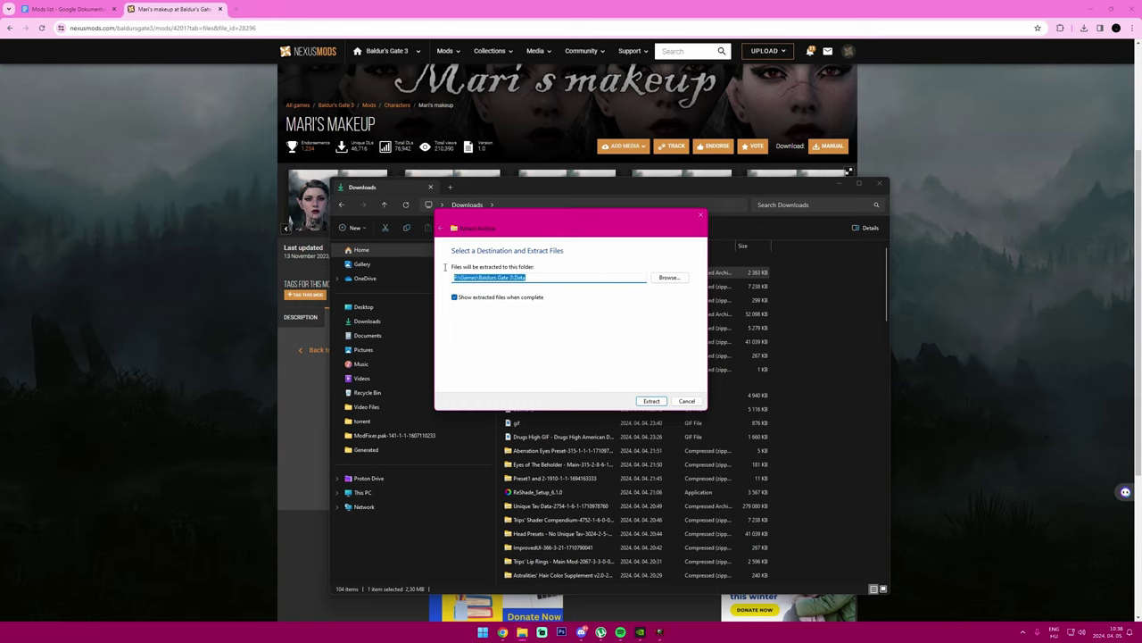
pyautogui.hotkey('ctrl', 'a')
pyautogui.press('End')
pyautogui.hotkey('ctrl', 'a')
pyautogui.click(538, 281)
pyautogui.doubleClick(519, 278)
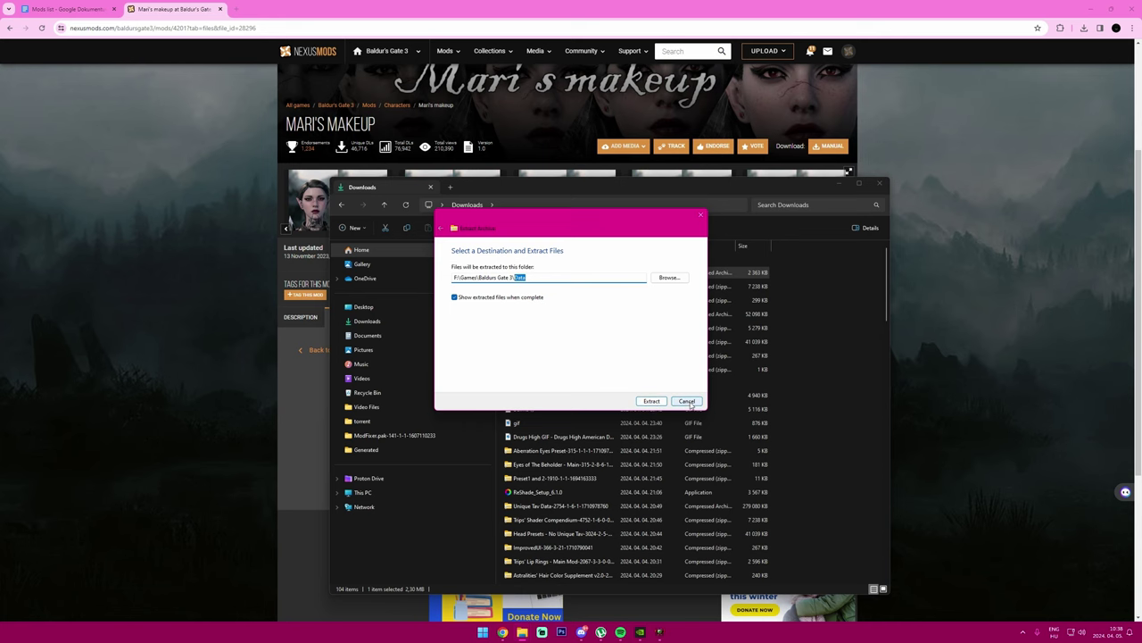
pyautogui.click(652, 402)
# Step: Show the game's Data folder in File Explorer and switch back to the browser
pyautogui.moveTo(522, 632)
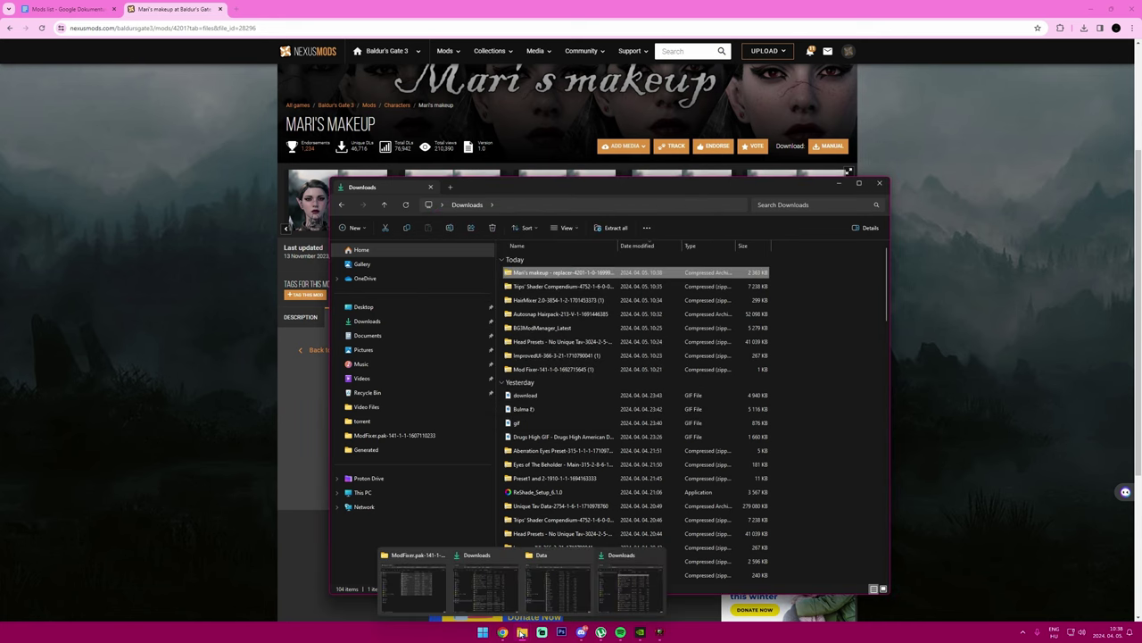
pyautogui.click(562, 585)
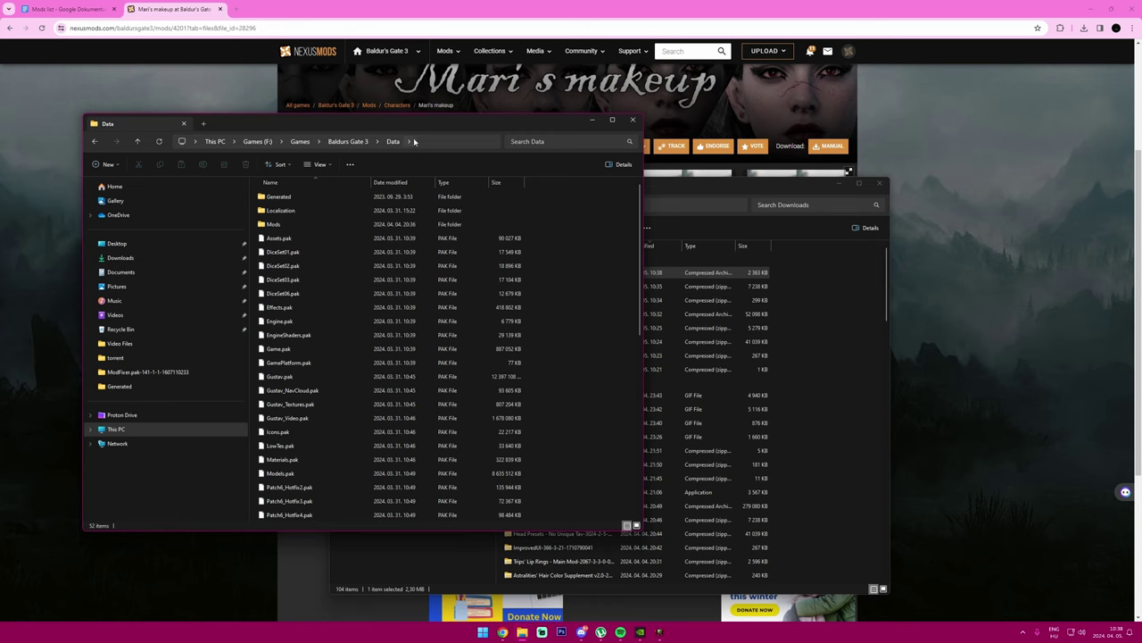
pyautogui.click(213, 108)
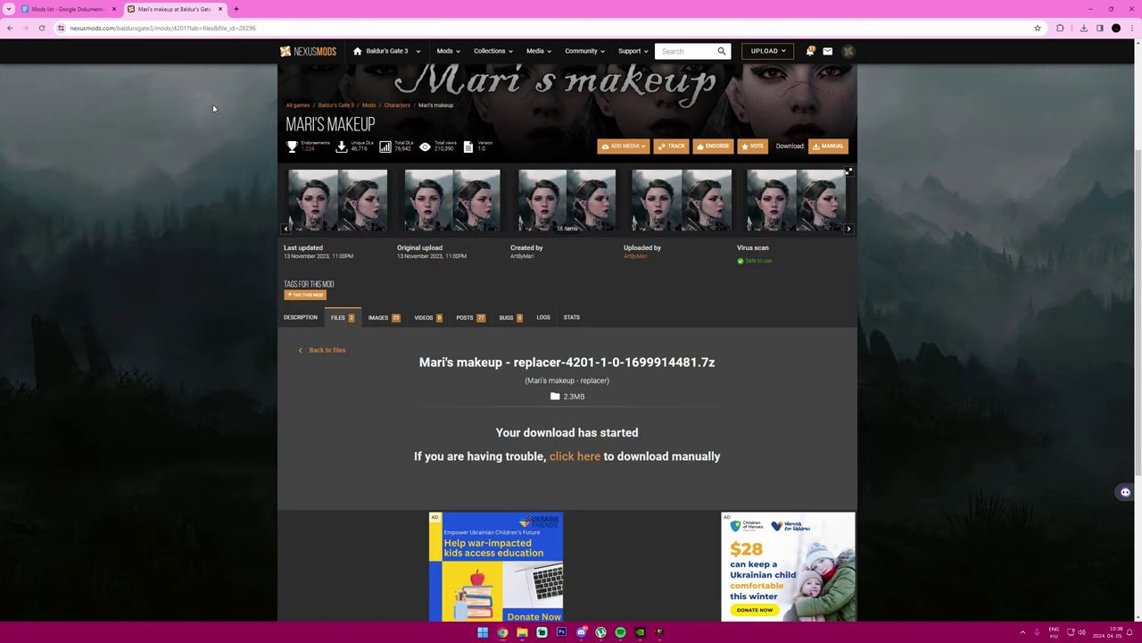
# Step: Download the Unique Tav version of Mari's makeup manually at the free speed and save it in the Downloads folder
pyautogui.click(342, 317)
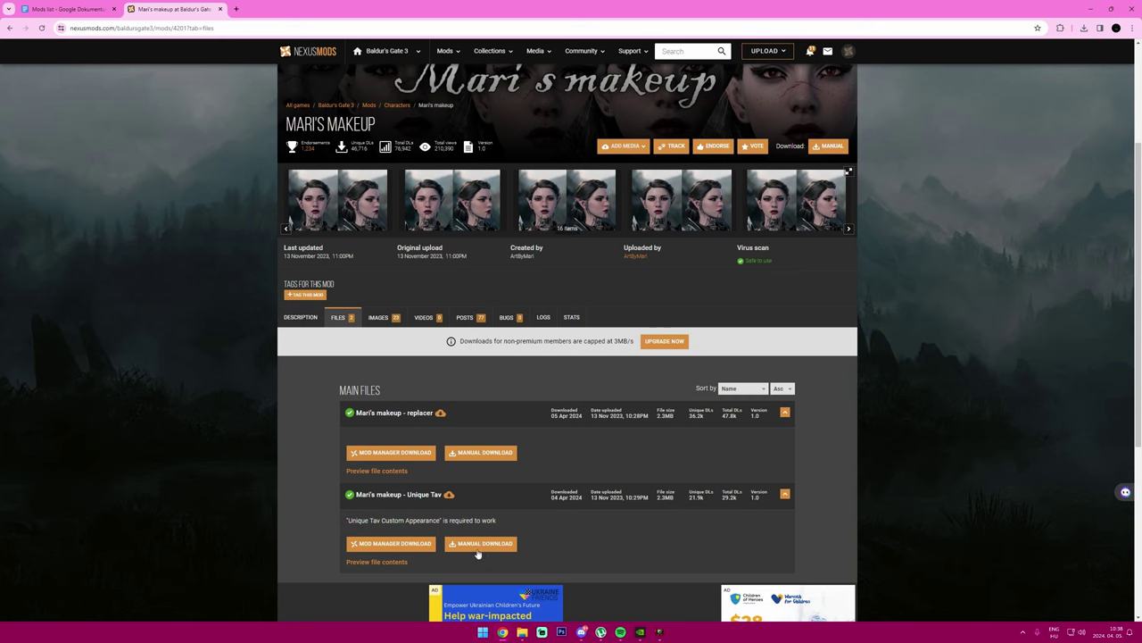
pyautogui.scroll(1, 472, 548)
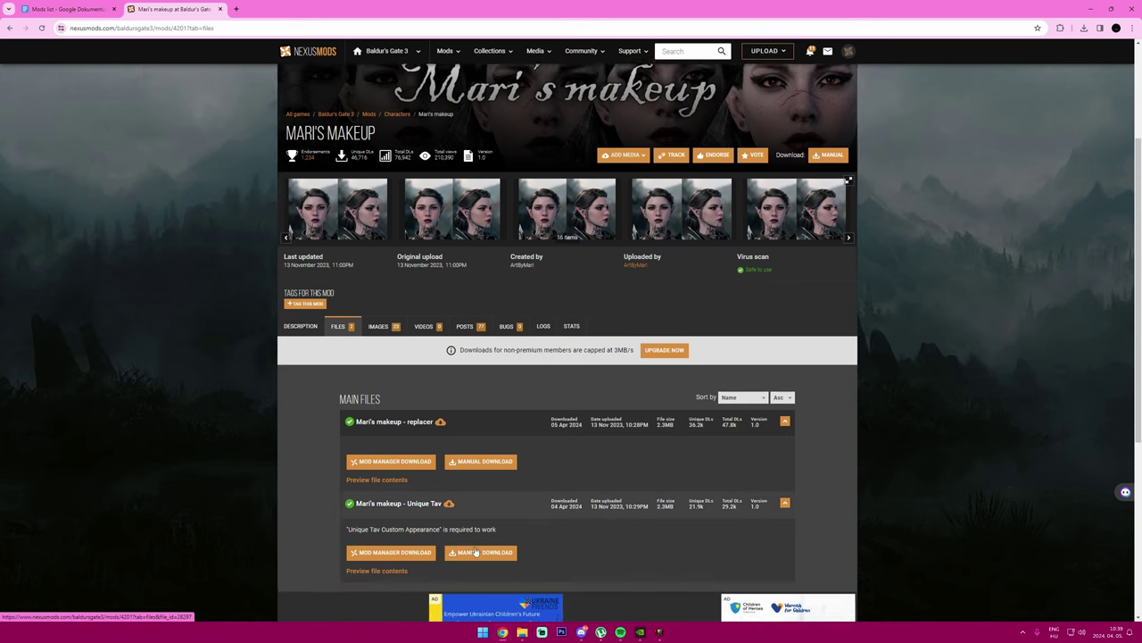
pyautogui.scroll(-2, 482, 527)
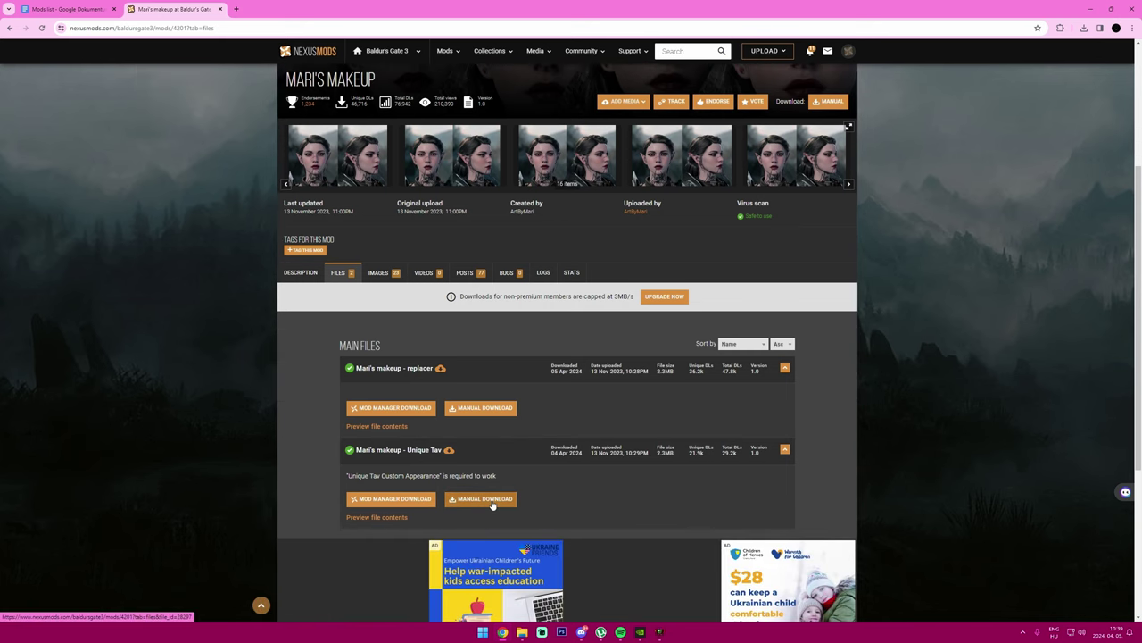
pyautogui.click(492, 505)
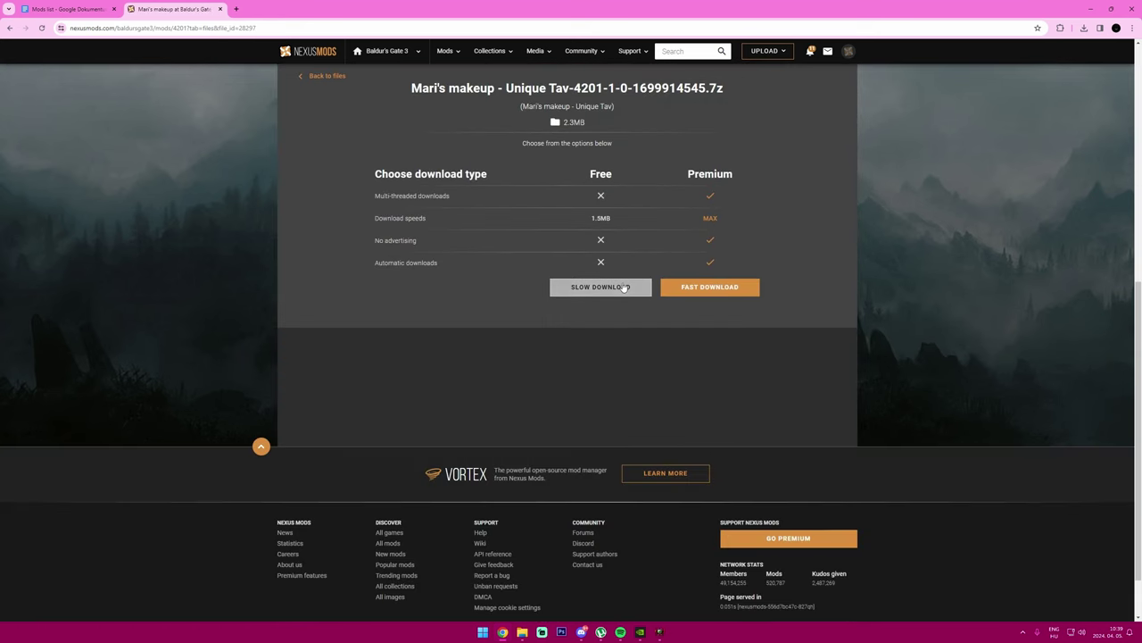
pyautogui.click(622, 288)
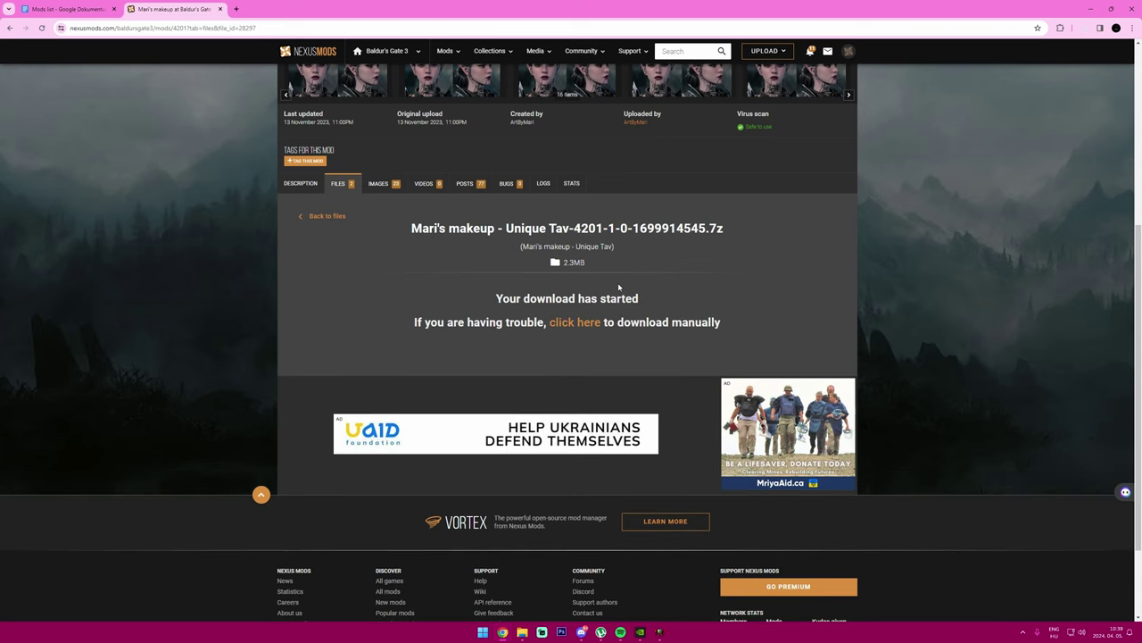
pyautogui.click(276, 269)
pyautogui.click(695, 441)
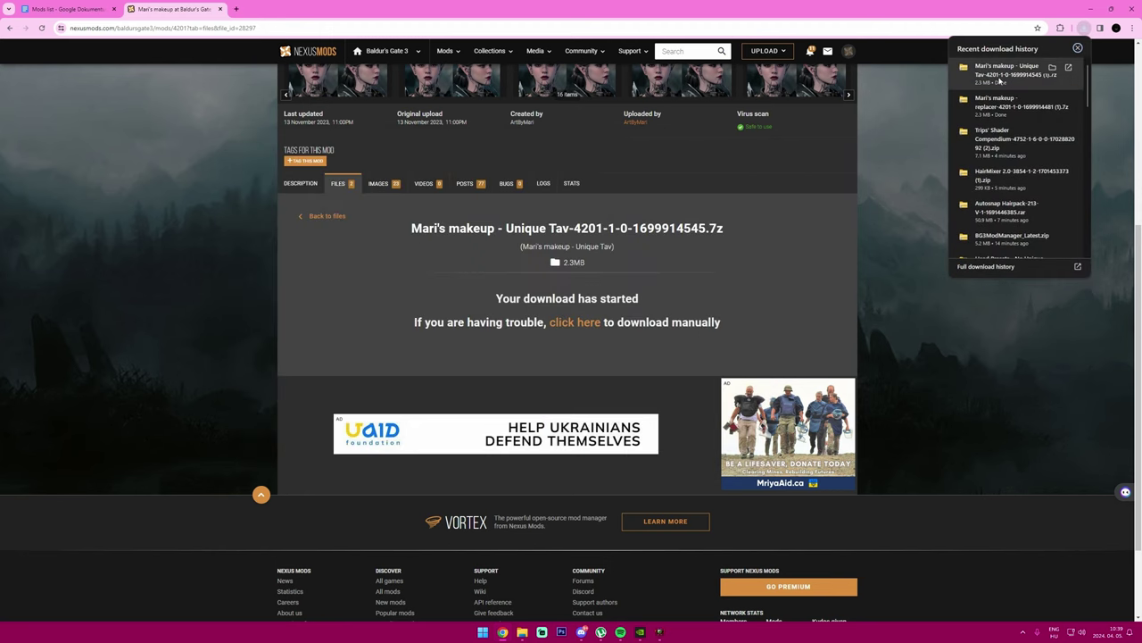
# Step: Open the downloaded Mari's makeup Unique Tav archive, go up to Downloads and try to extract it into F:\Games\Baldurs Gate 3\Data
pyautogui.click(1016, 70)
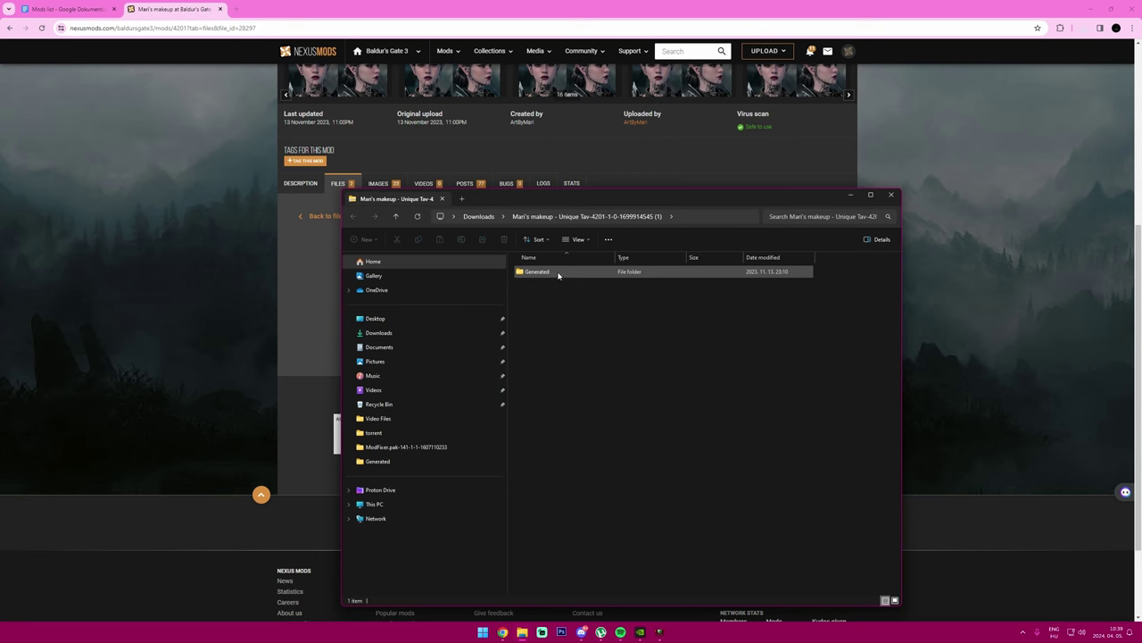
pyautogui.click(479, 217)
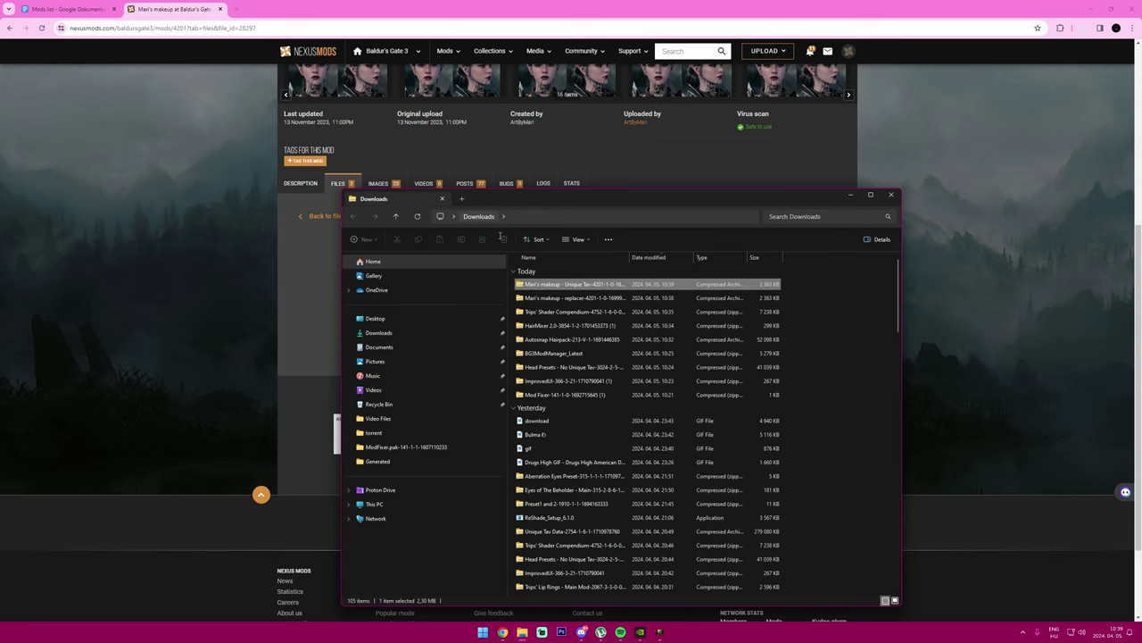
pyautogui.rightClick(530, 281)
pyautogui.rightClick(524, 286)
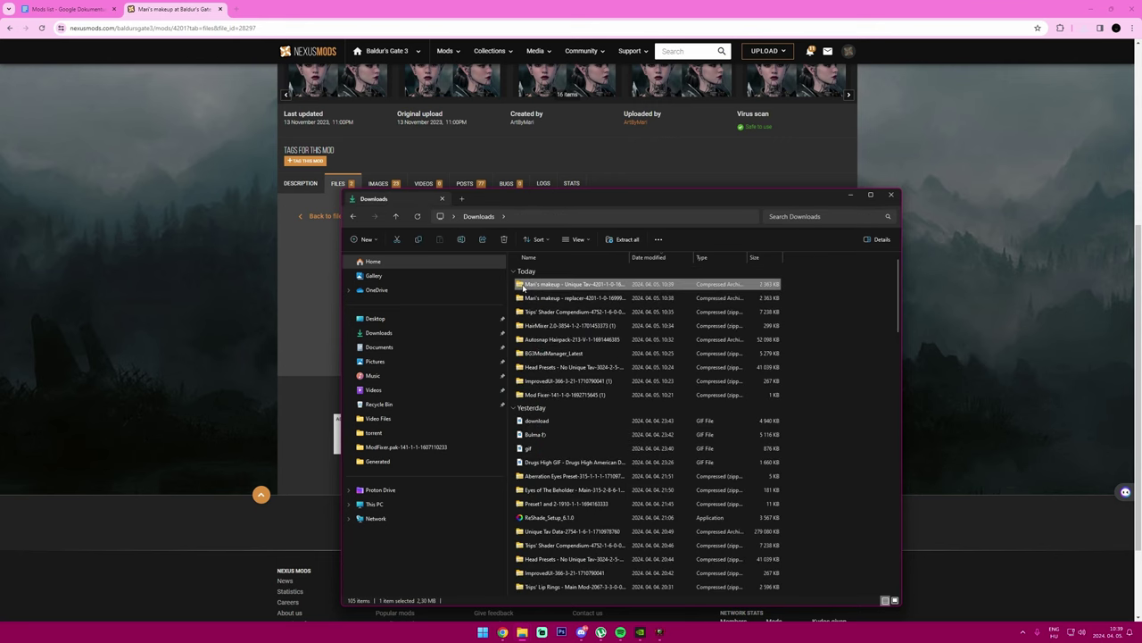
pyautogui.click(557, 386)
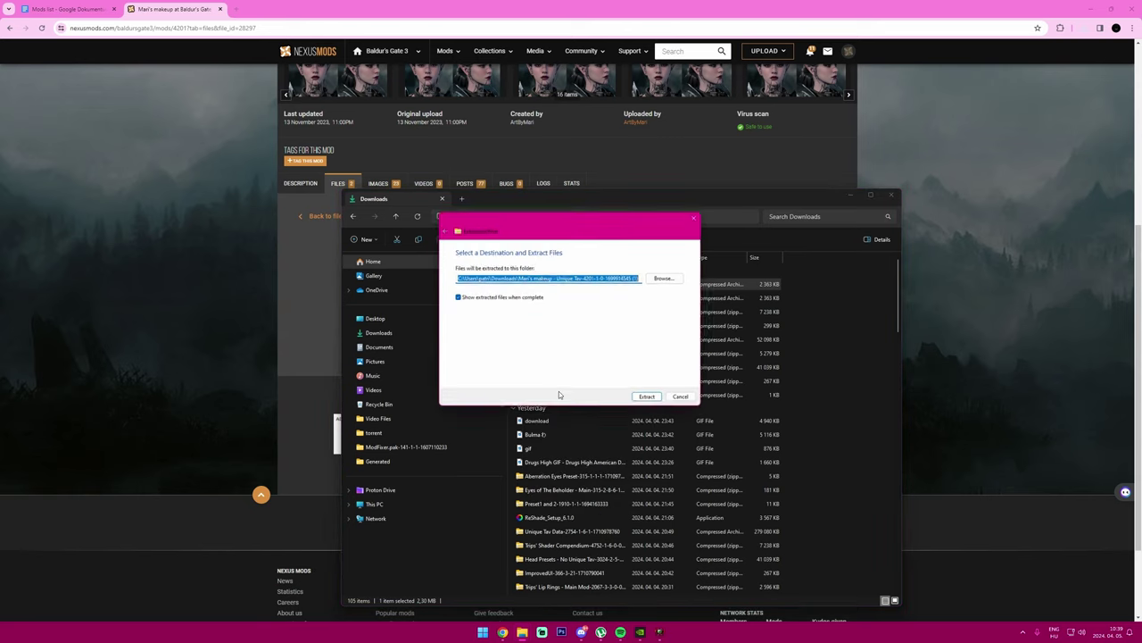
pyautogui.write('F:\\Games\\Baldurs Gate 3\\Data')
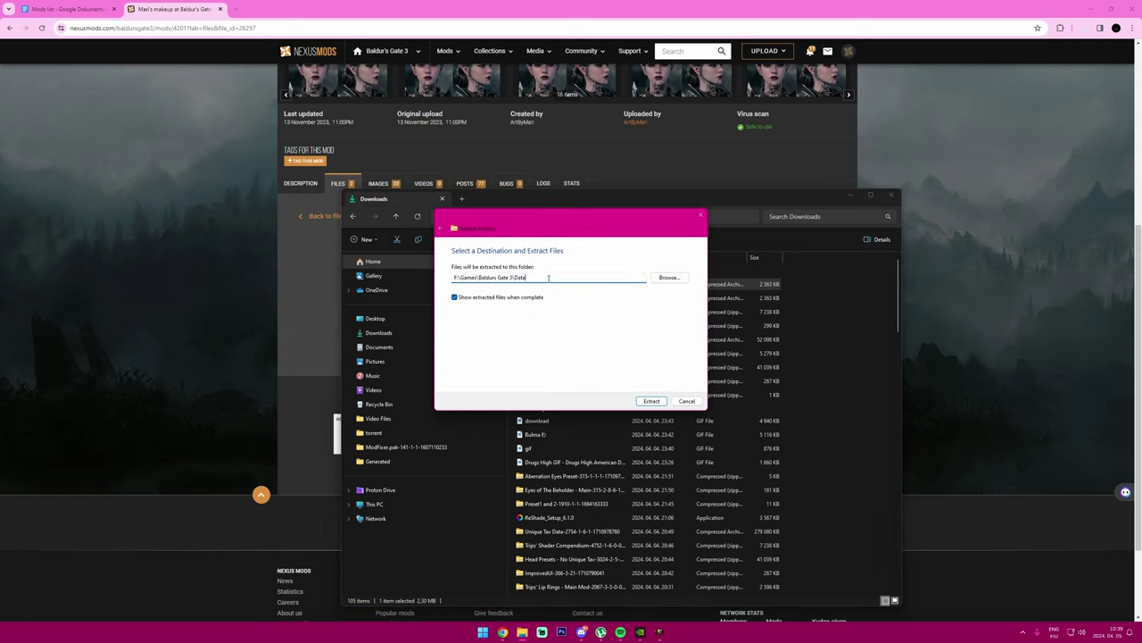
pyautogui.doubleClick(520, 278)
pyautogui.click(651, 401)
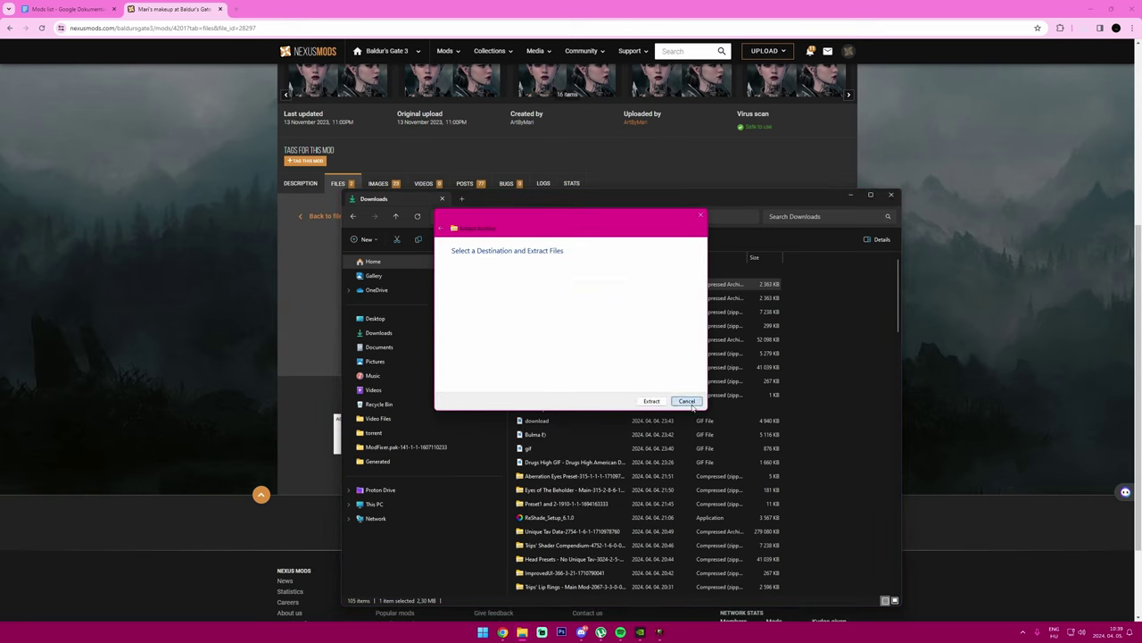
# Step: Close the makeup mod page and open the neck tattoo mod linked in the Mods list document
pyautogui.click(221, 8)
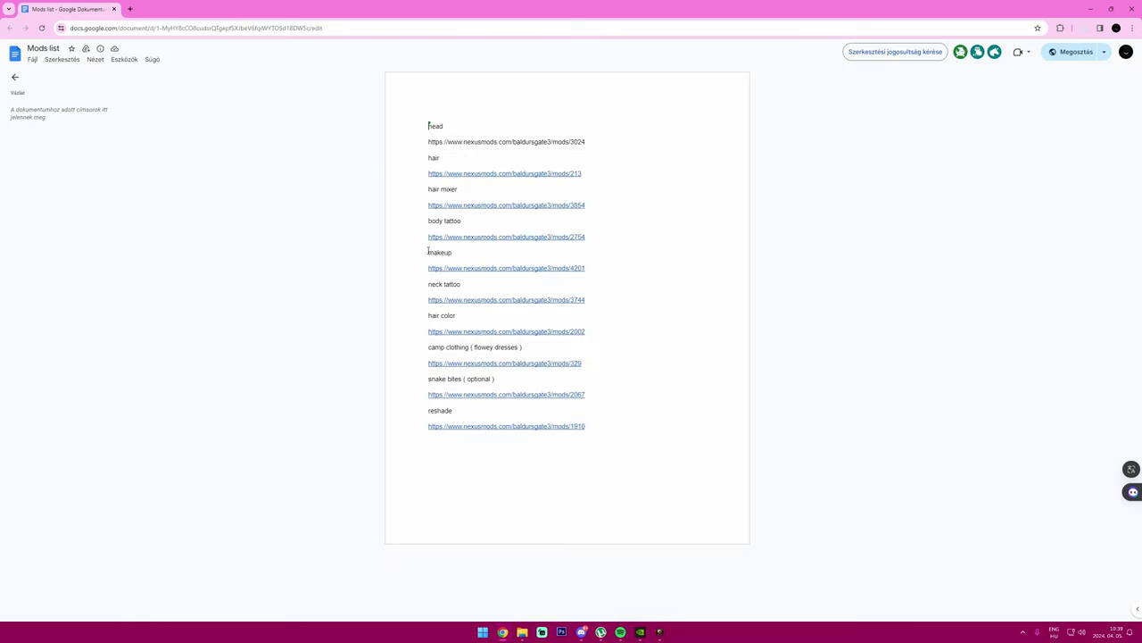
pyautogui.moveTo(448, 300)
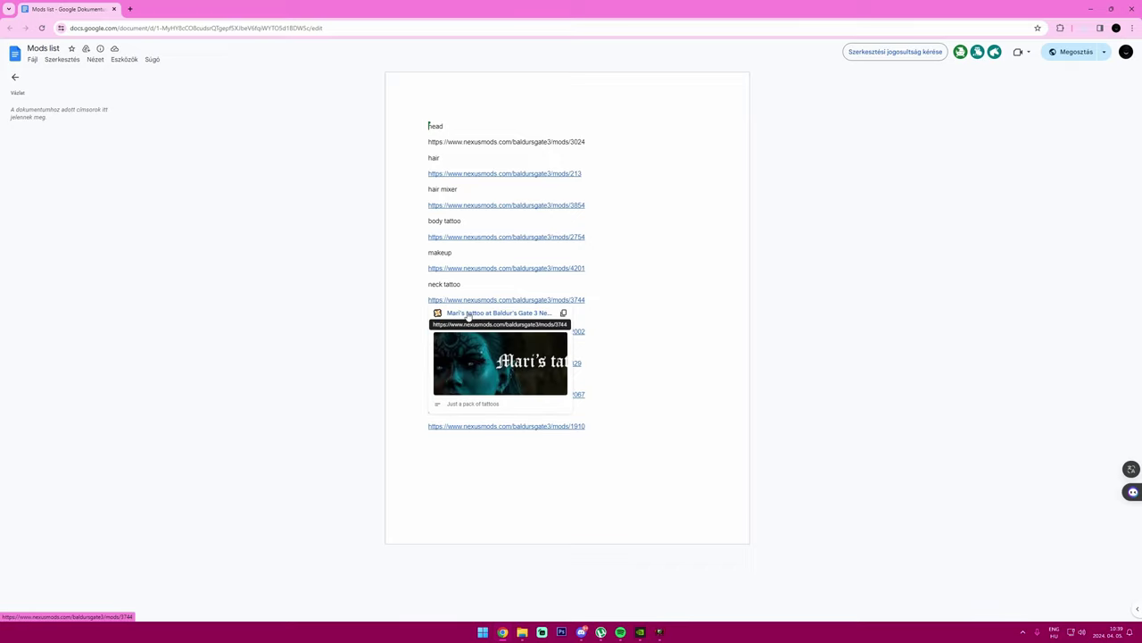
pyautogui.click(468, 313)
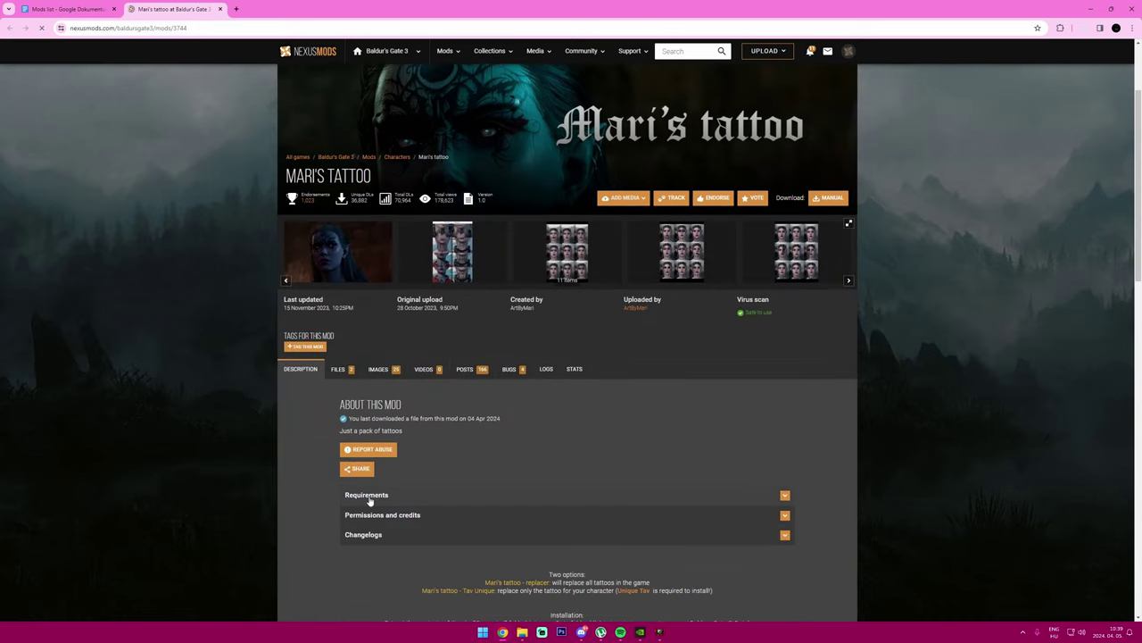
# Step: Check the requirements of Mari's tattoo and compare the descriptions of its replacer and Unique Tav files
pyautogui.click(439, 493)
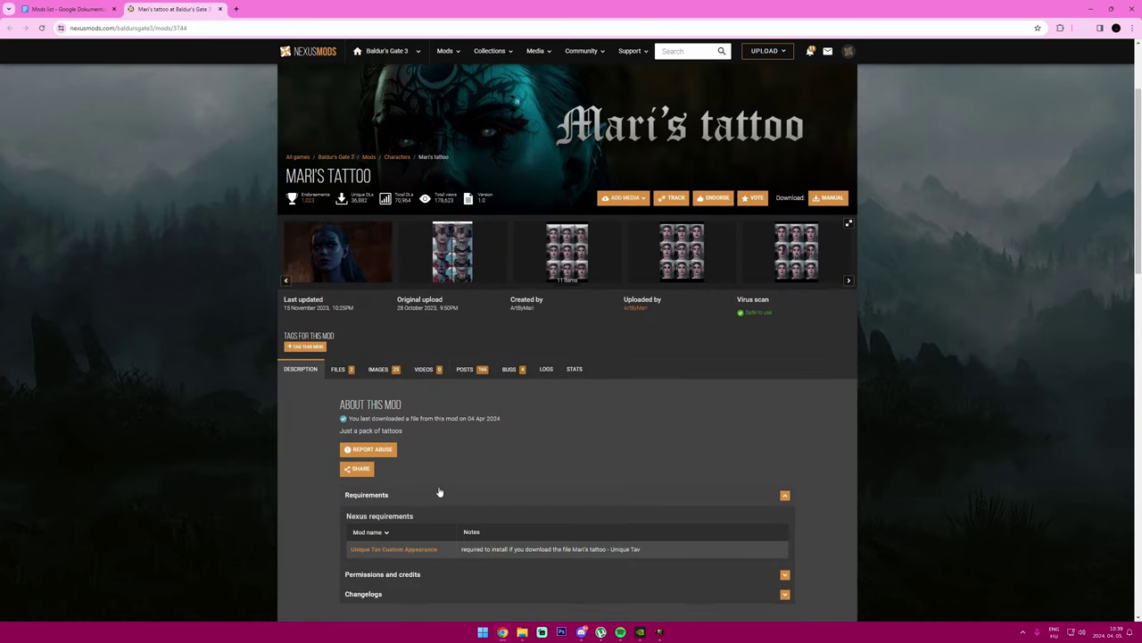
pyautogui.scroll(-1, 439, 492)
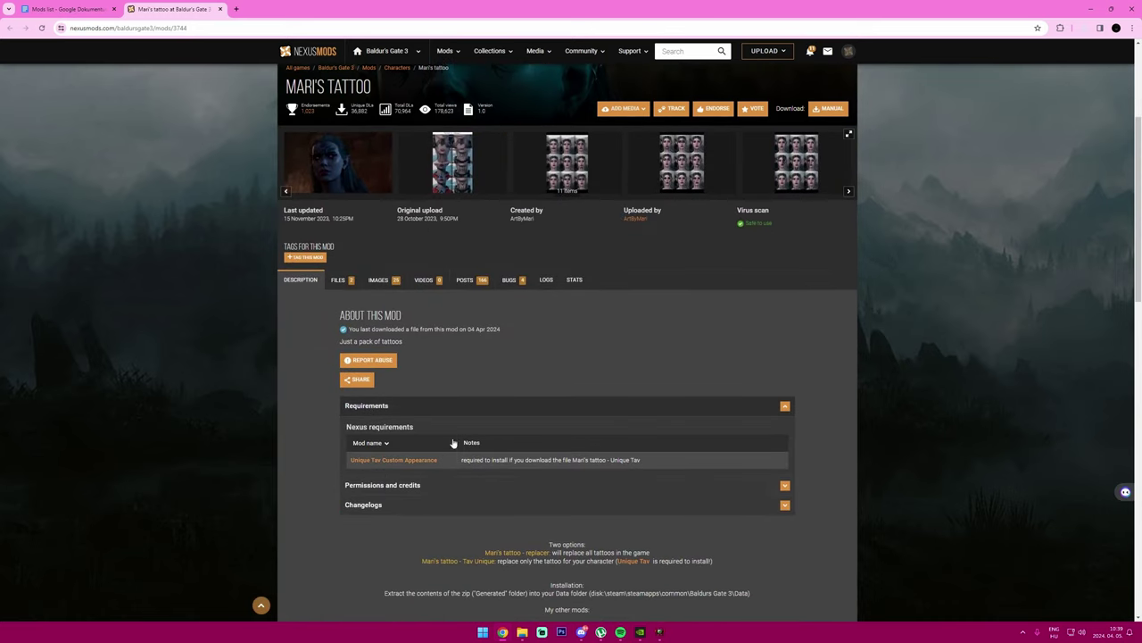
pyautogui.click(338, 280)
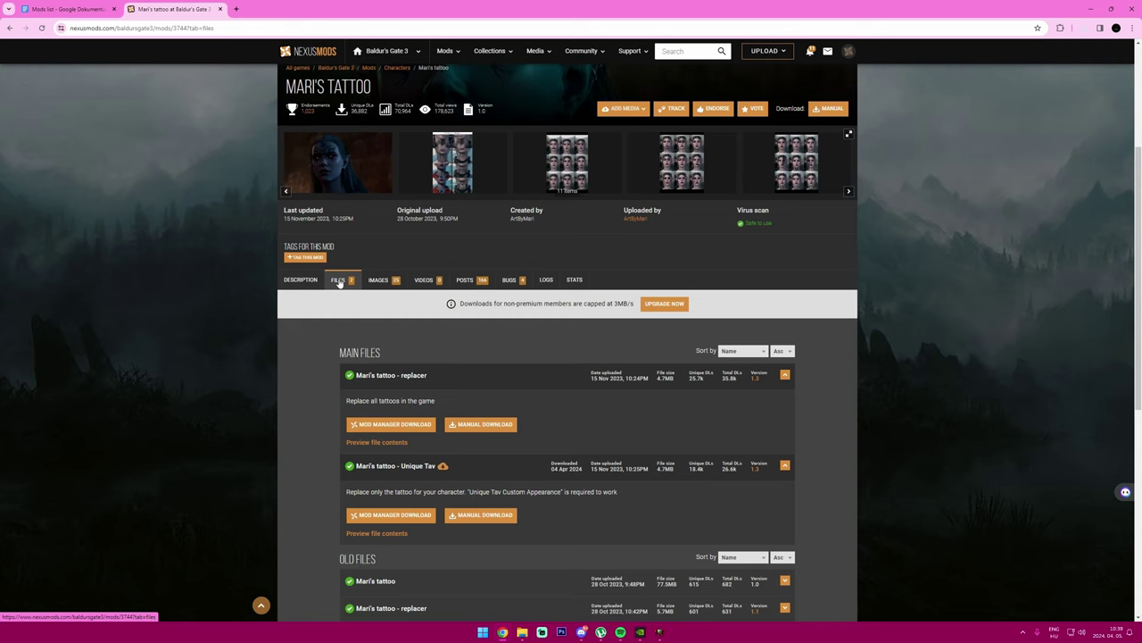
pyautogui.scroll(-1, 402, 284)
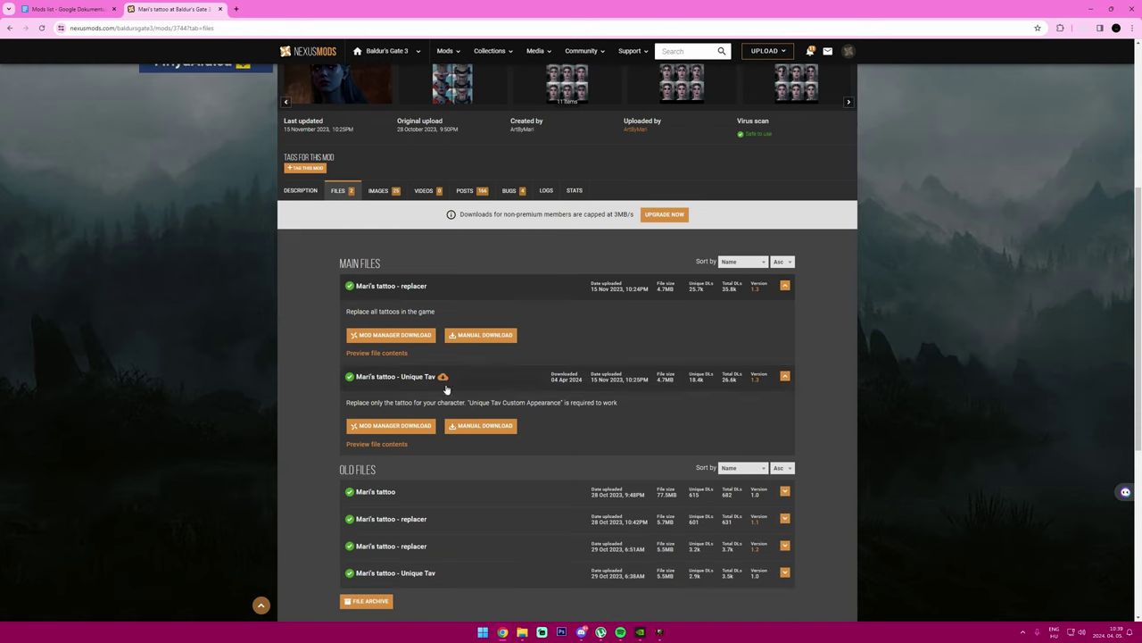
pyautogui.scroll(1, 413, 326)
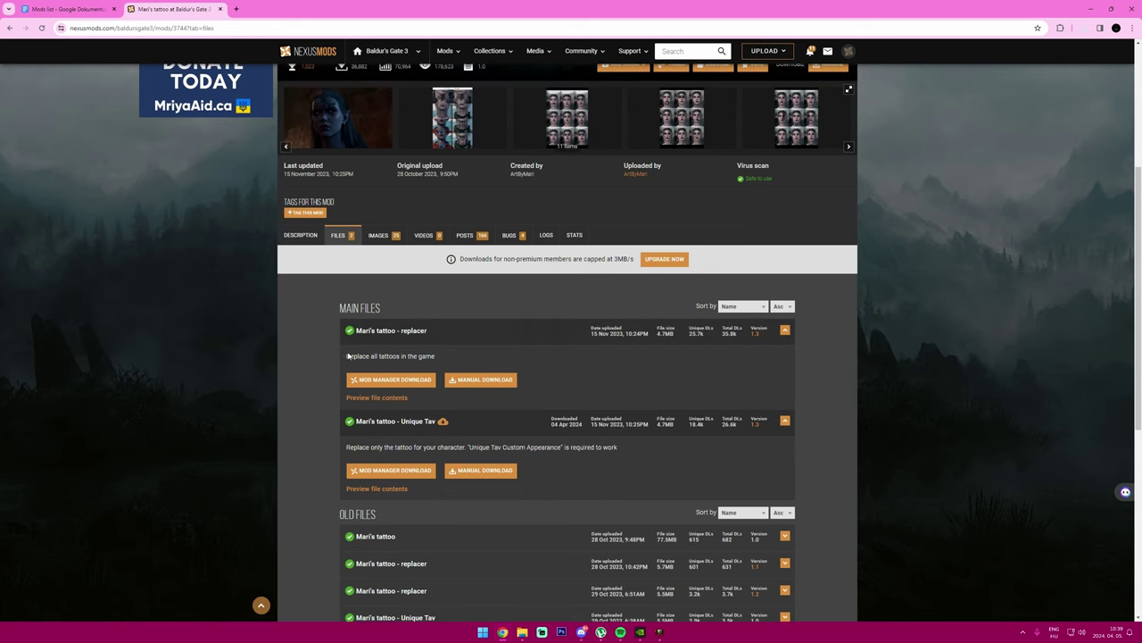
pyautogui.scroll(1, 437, 355)
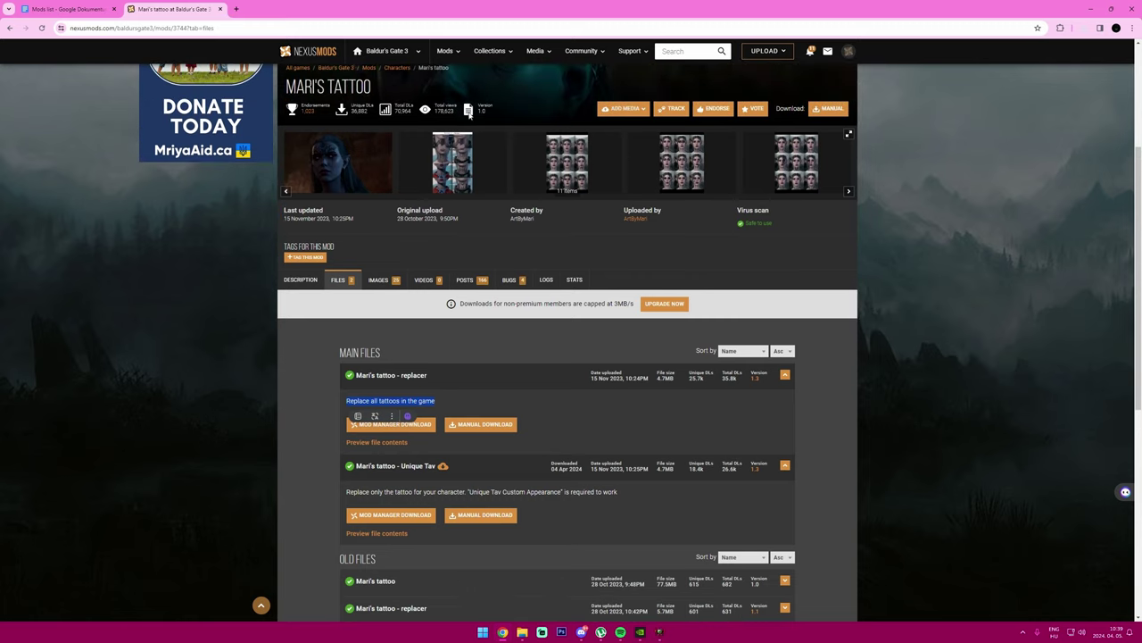
pyautogui.scroll(-3, 377, 369)
pyautogui.click(350, 359)
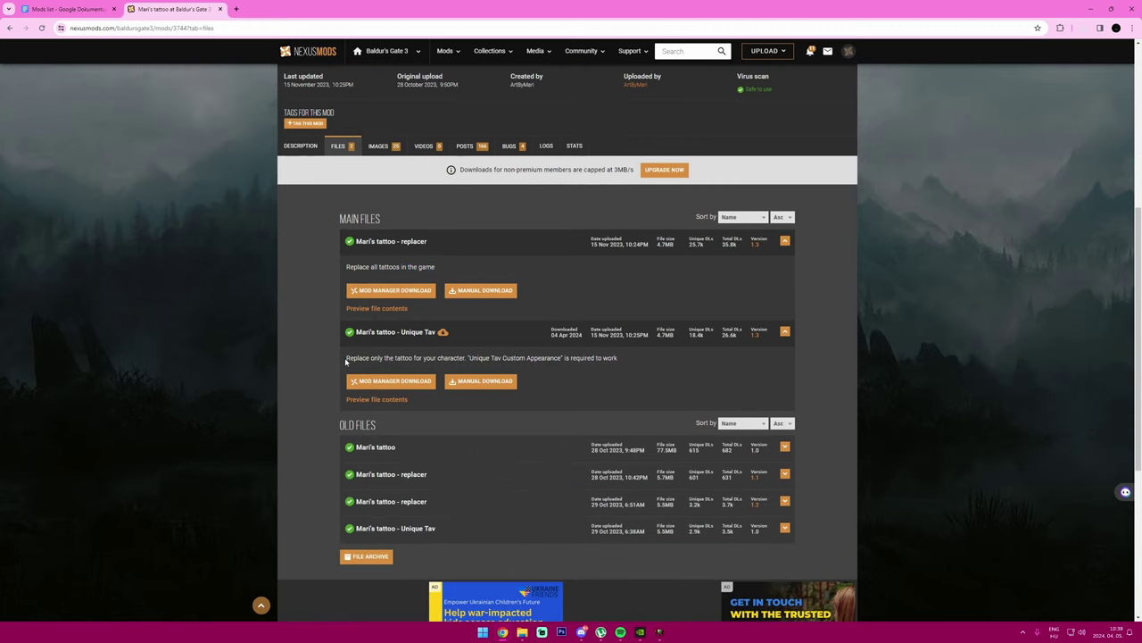
pyautogui.moveTo(413, 356); pyautogui.dragTo(443, 356)
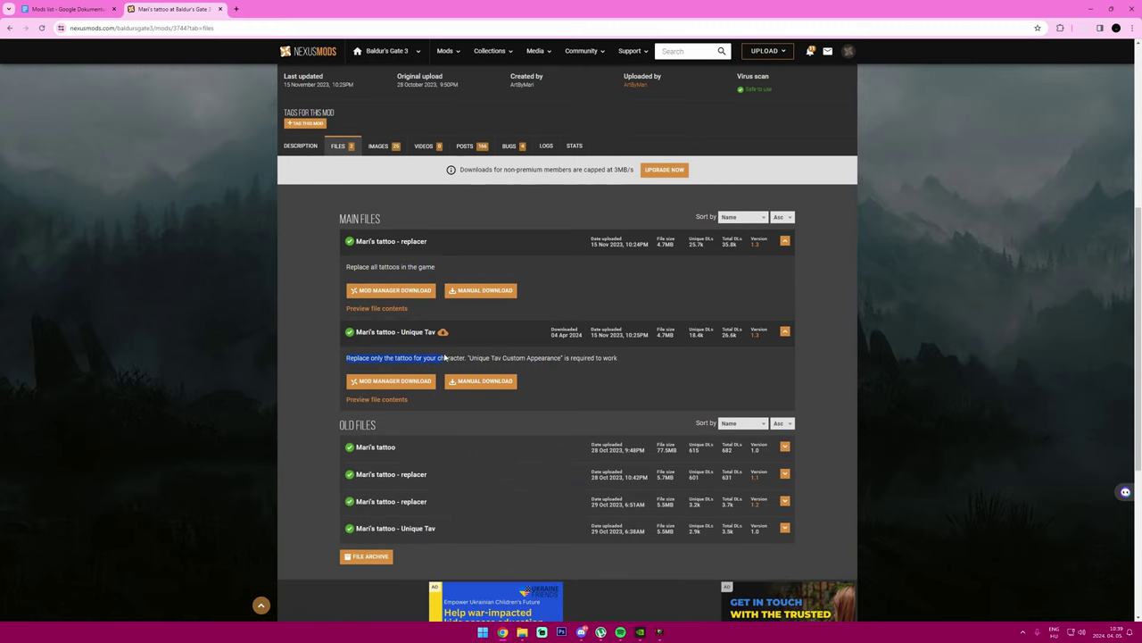
pyautogui.click(619, 358)
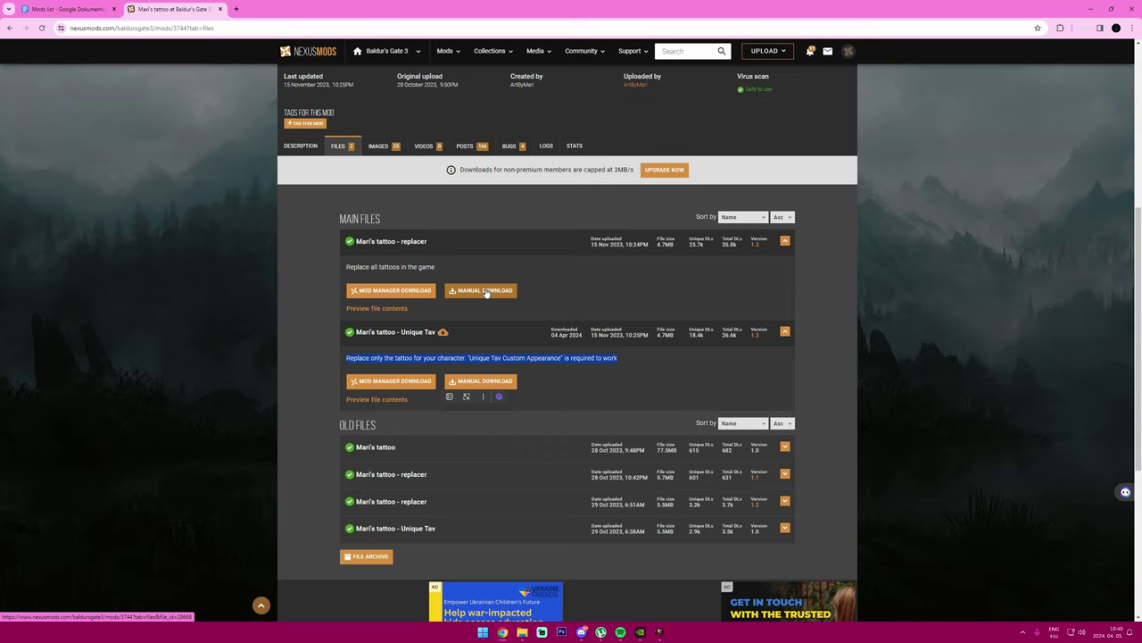
# Step: Download the Unique Tav version of Mari's tattoo manually at the free speed, accepting the additional-files requirement, and save the archive
pyautogui.click(478, 380)
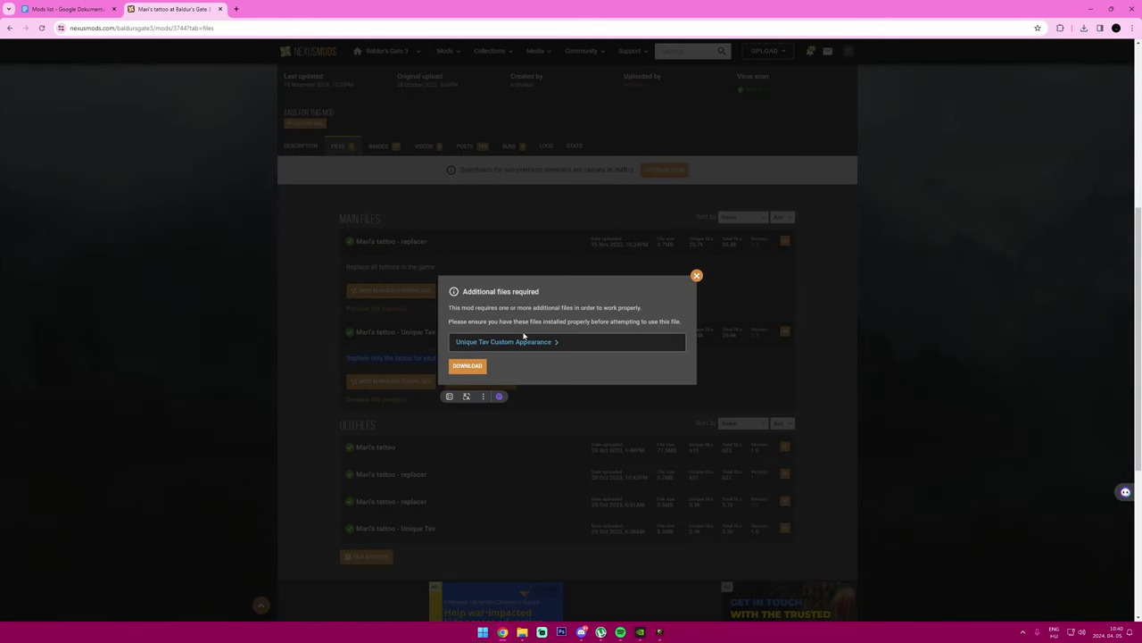
pyautogui.click(468, 365)
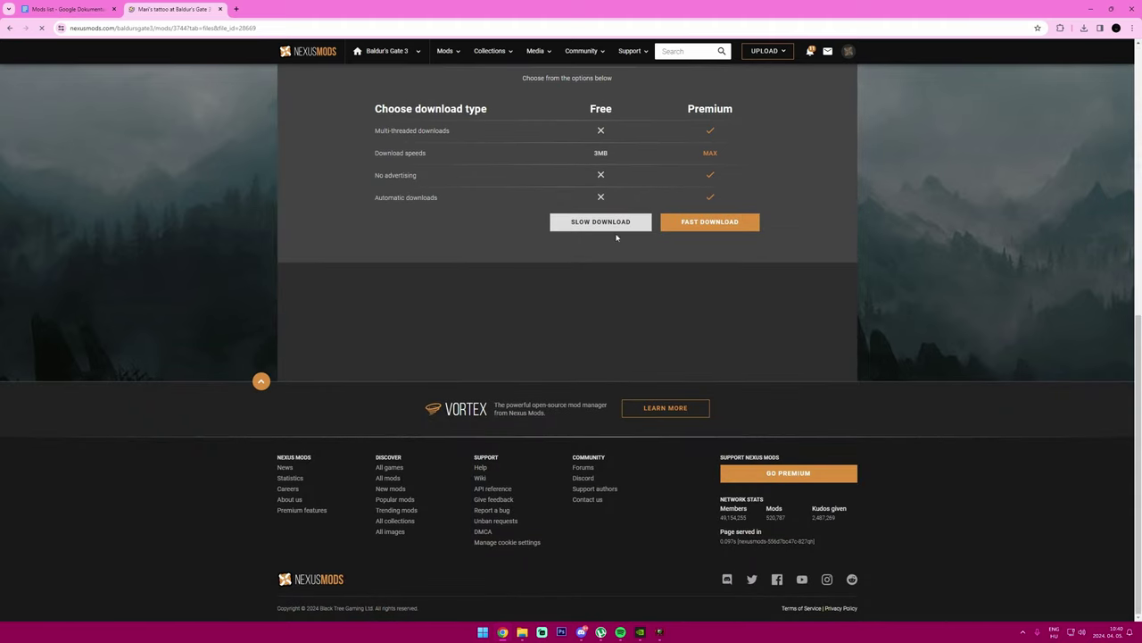
pyautogui.click(616, 222)
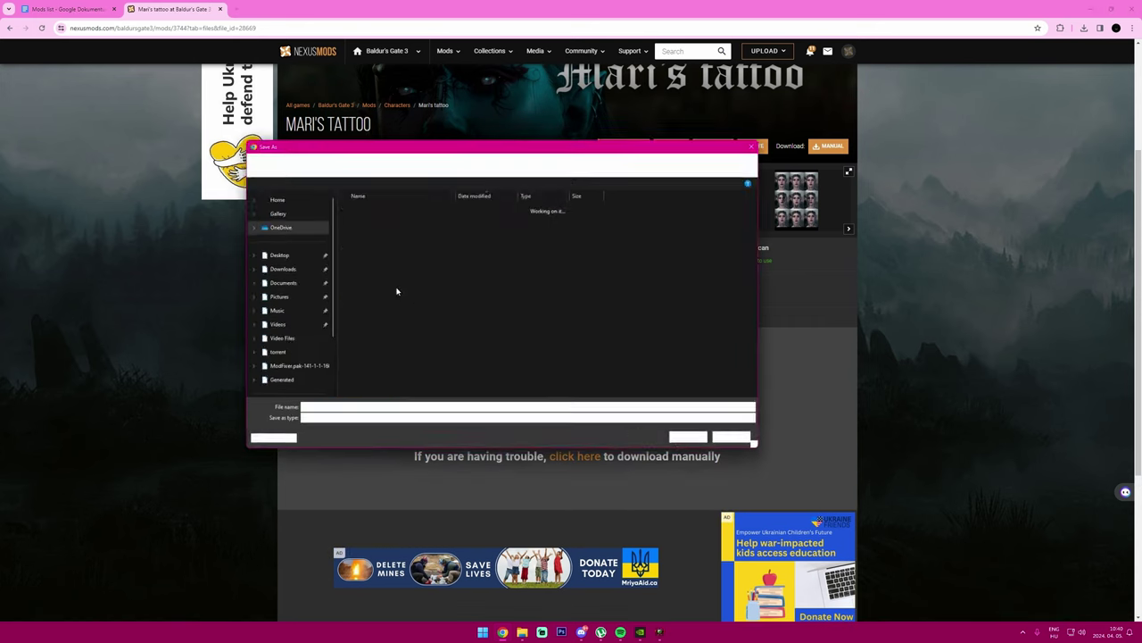
pyautogui.click(683, 434)
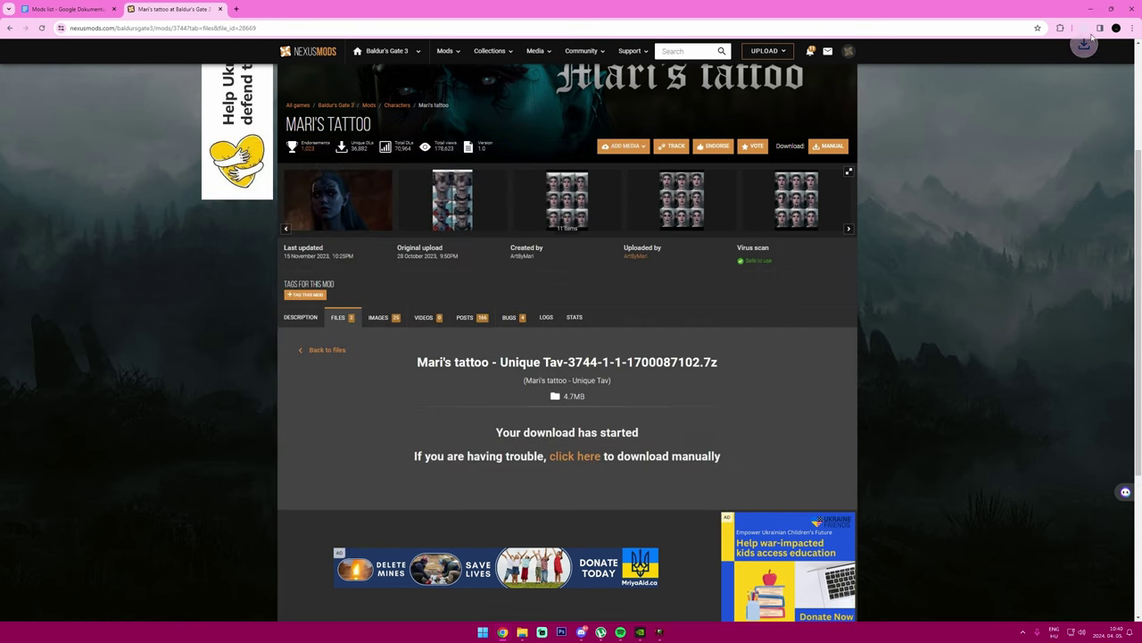
# Step: Open the downloaded Mari's tattoo Unique Tav archive, go up to Downloads and try to extract it into F:\Games\Baldurs Gate 3\Data
pyautogui.click(1084, 28)
pyautogui.click(1014, 75)
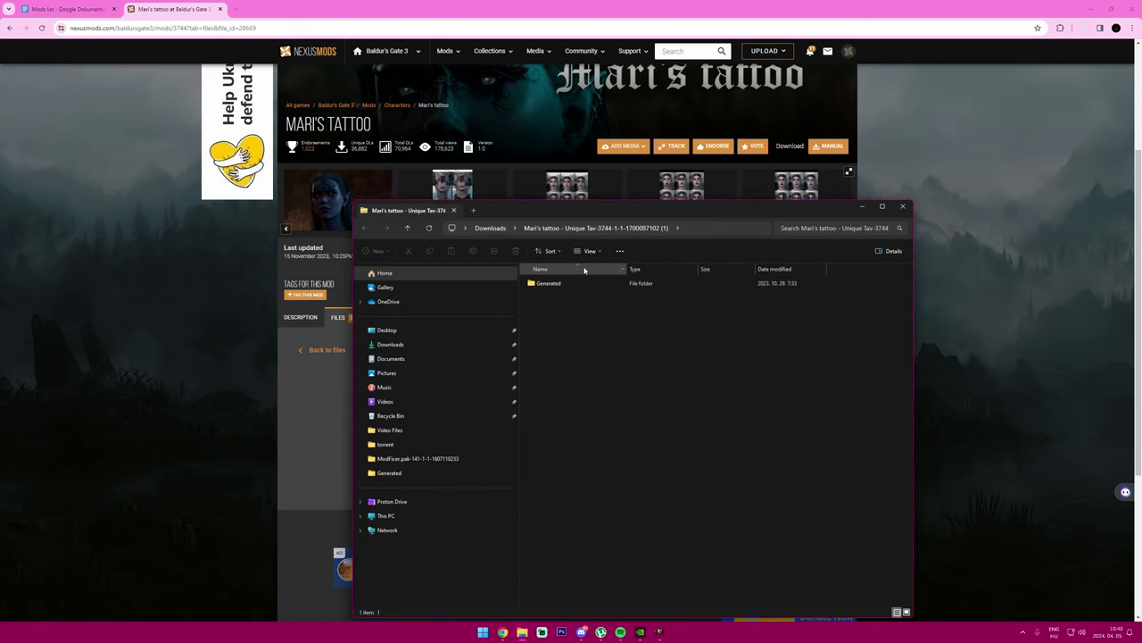
pyautogui.click(492, 227)
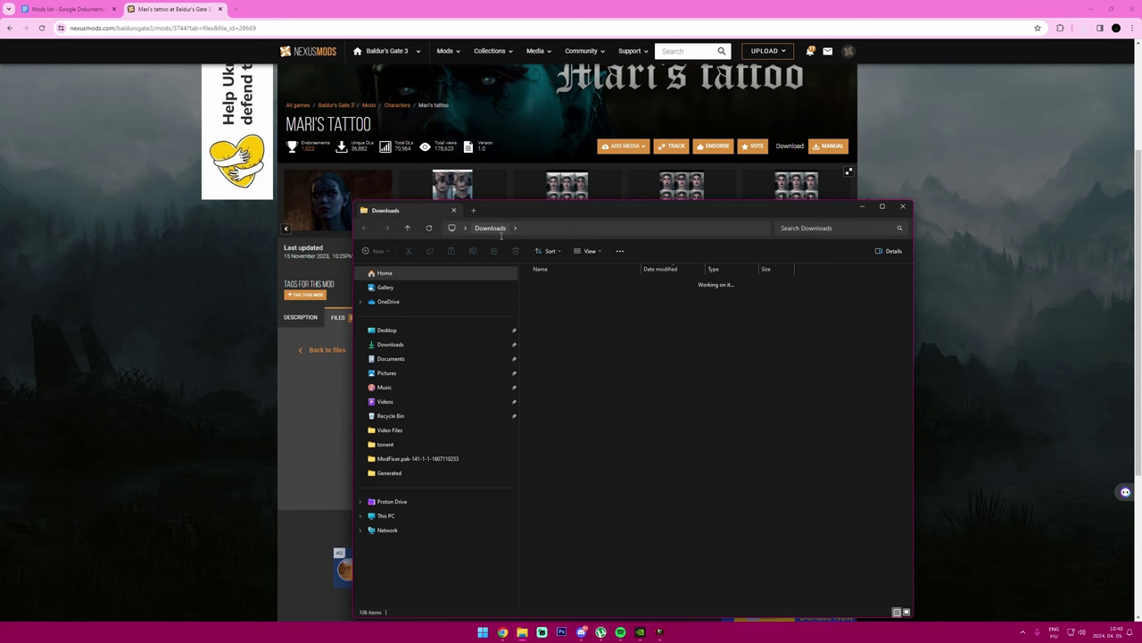
pyautogui.rightClick(537, 298)
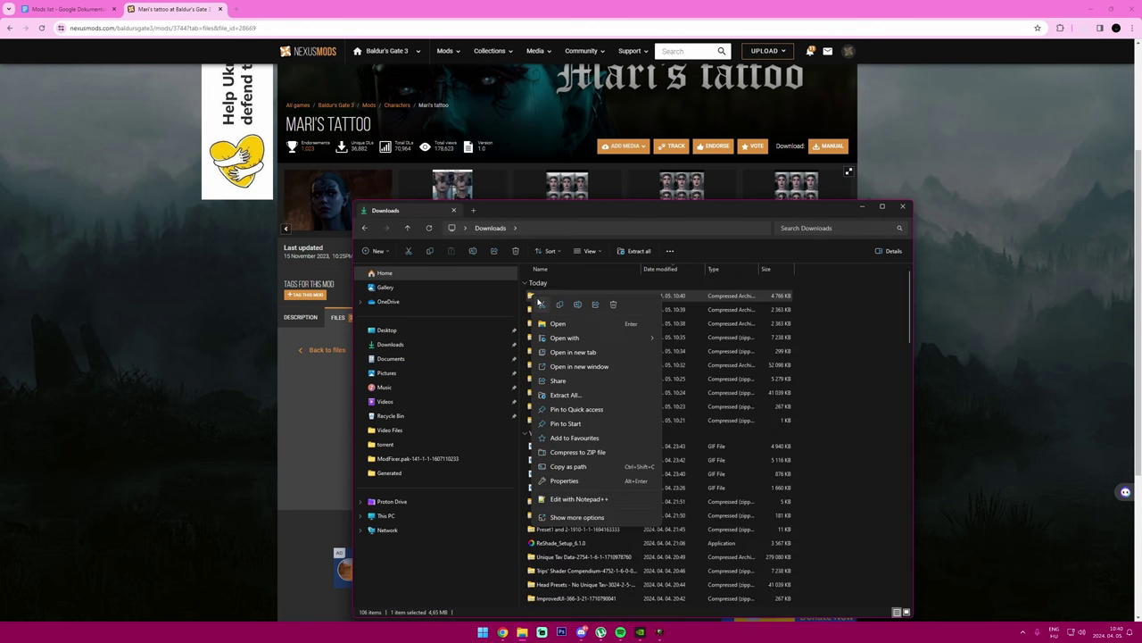
pyautogui.click(565, 394)
pyautogui.write('F:\\Games\\Baldurs Gate 3\\')
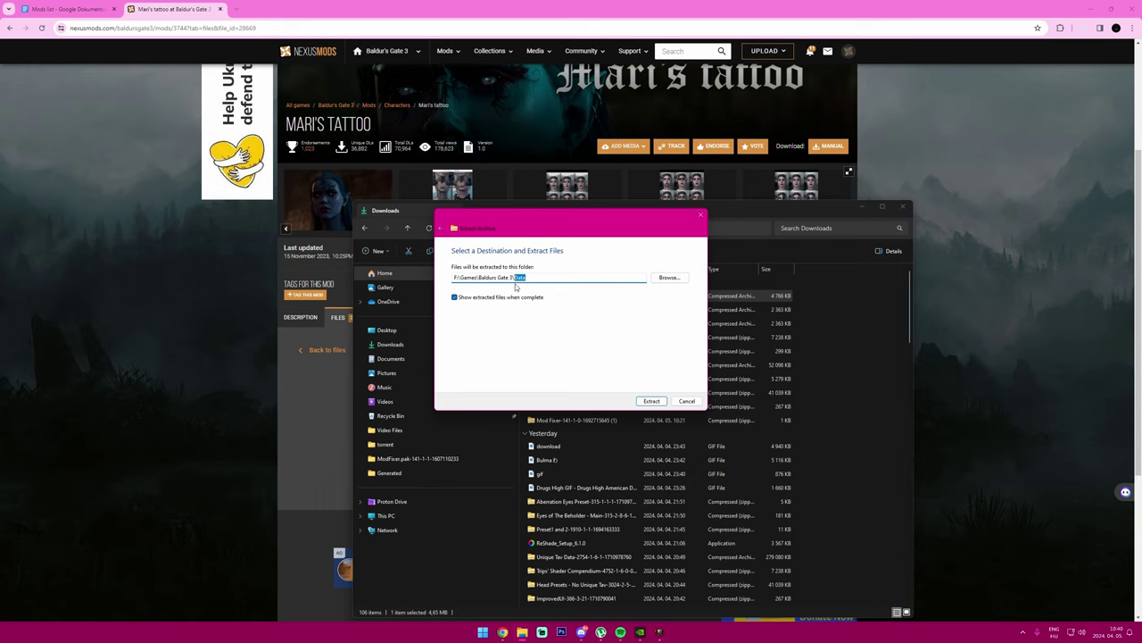
pyautogui.click(686, 401)
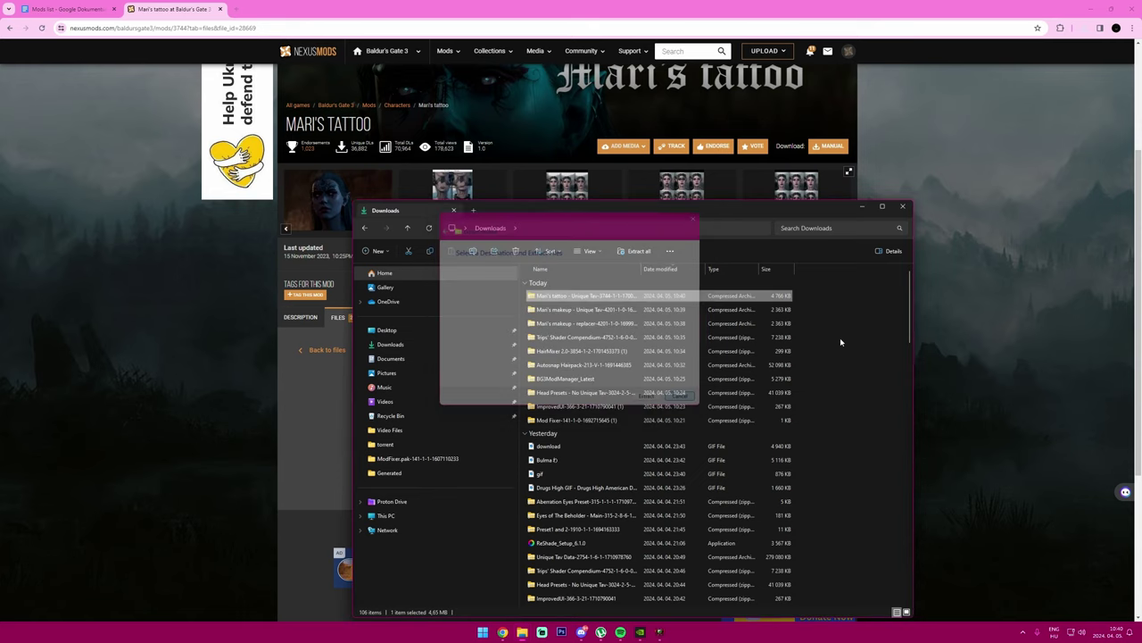
# Step: Close the Mari's tattoo page and review the mod categories covered so far in the Mods list document
pyautogui.click(346, 290)
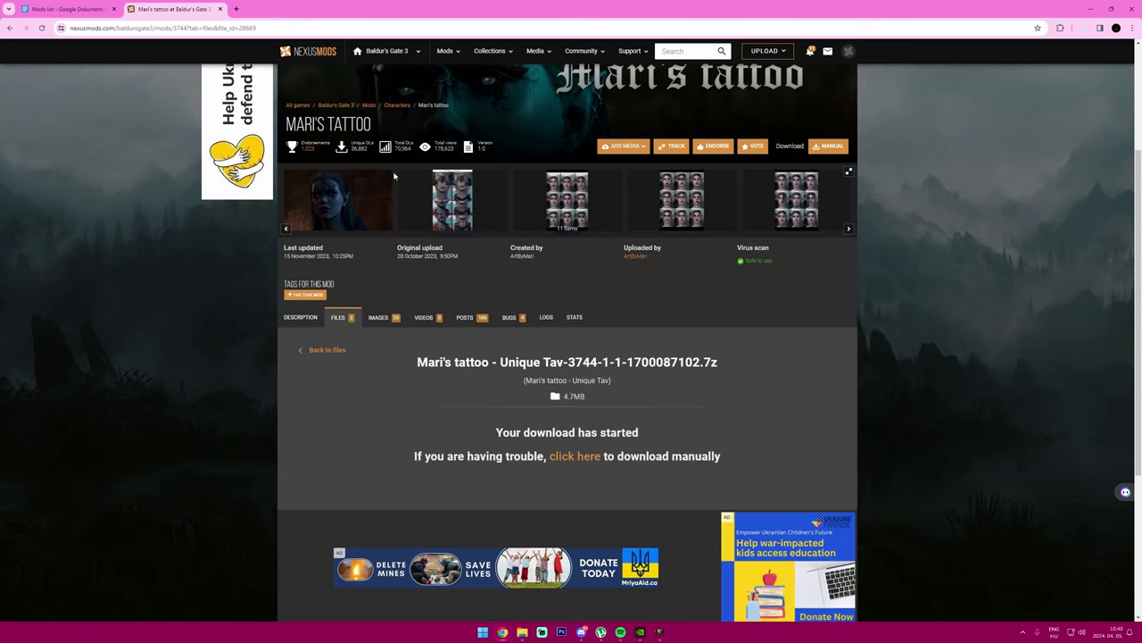
pyautogui.click(219, 9)
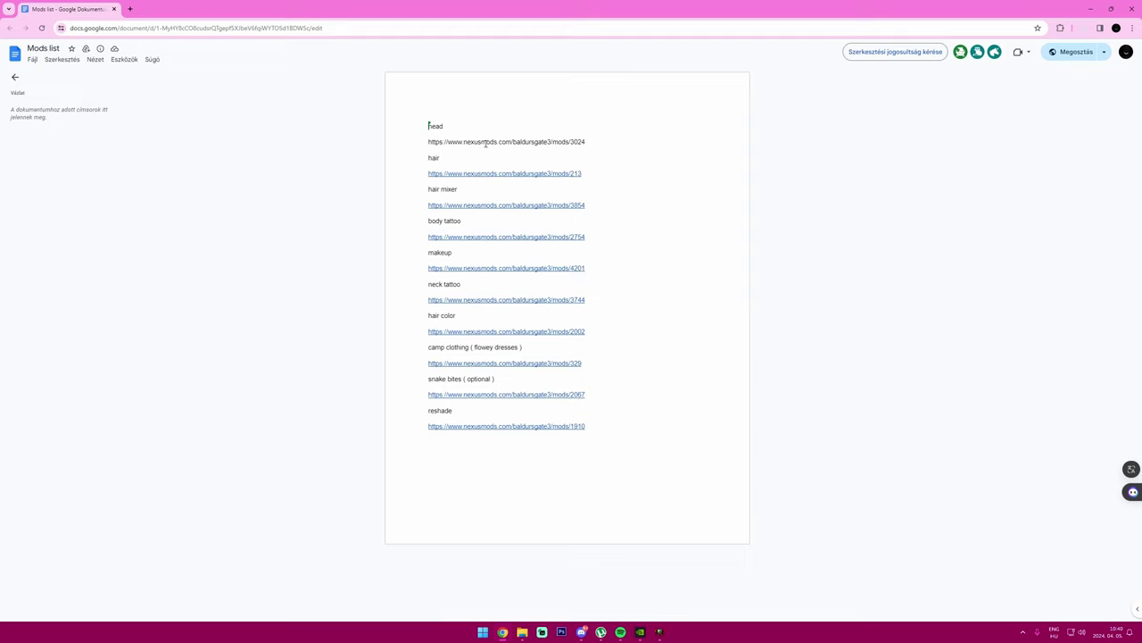
pyautogui.moveTo(430, 165); pyautogui.dragTo(467, 187)
pyautogui.moveTo(428, 220); pyautogui.dragTo(471, 220)
pyautogui.moveTo(428, 284); pyautogui.dragTo(471, 284)
pyautogui.click(821, 316)
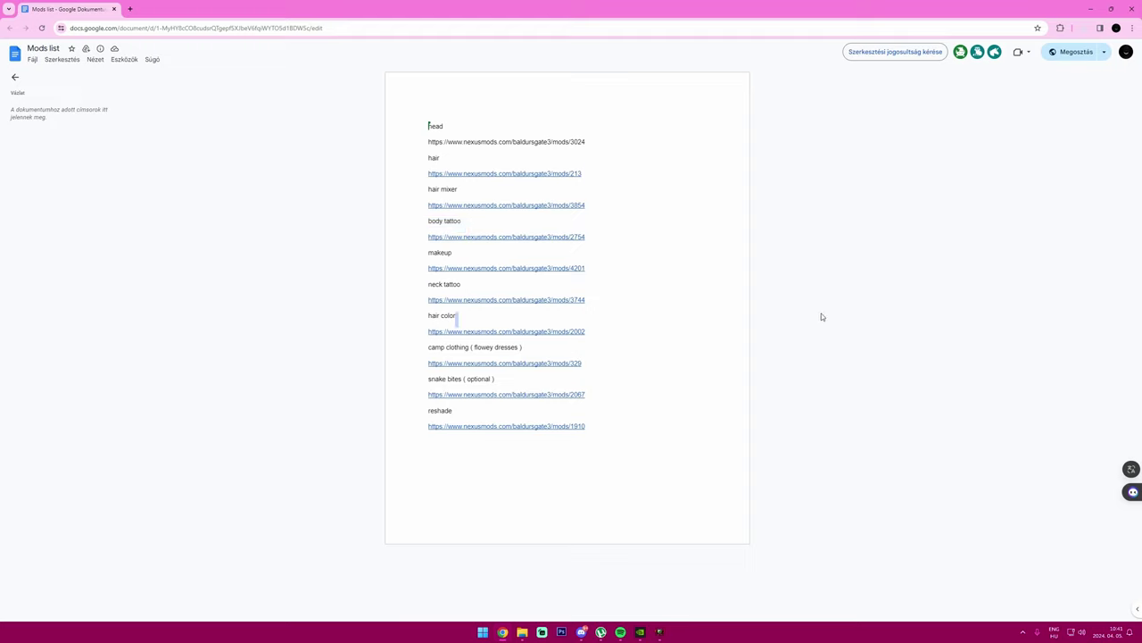
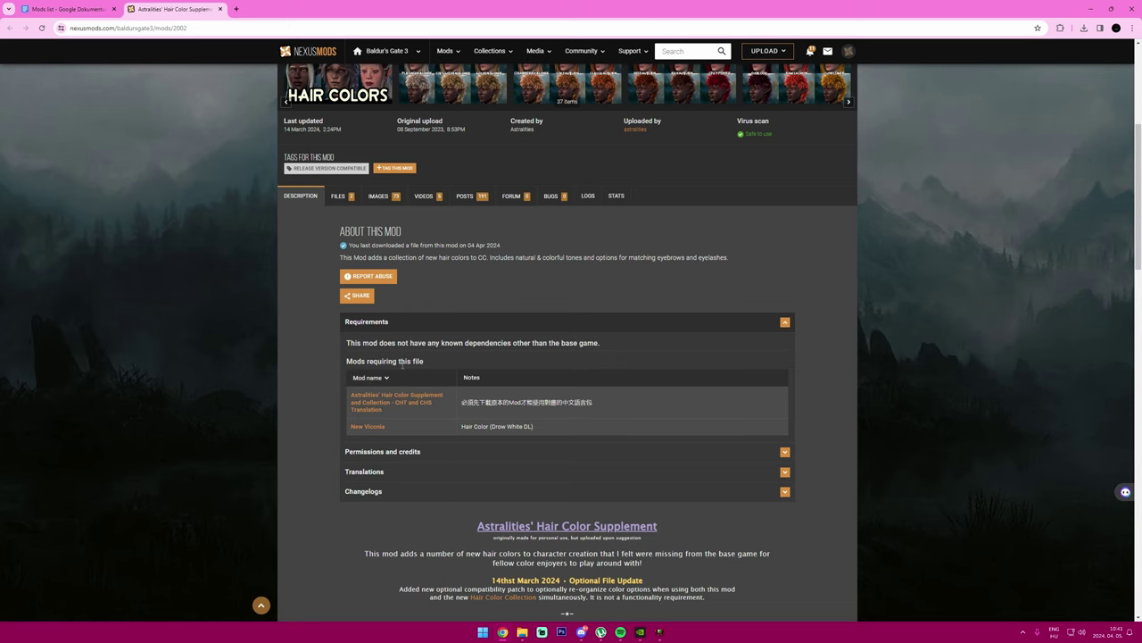
# Step: Check the requirements of Astralities' Hair Color Supplement and look over the active mods in Baldur's Gate 3 Mod Manager
pyautogui.moveTo(419, 360); pyautogui.dragTo(346, 361)
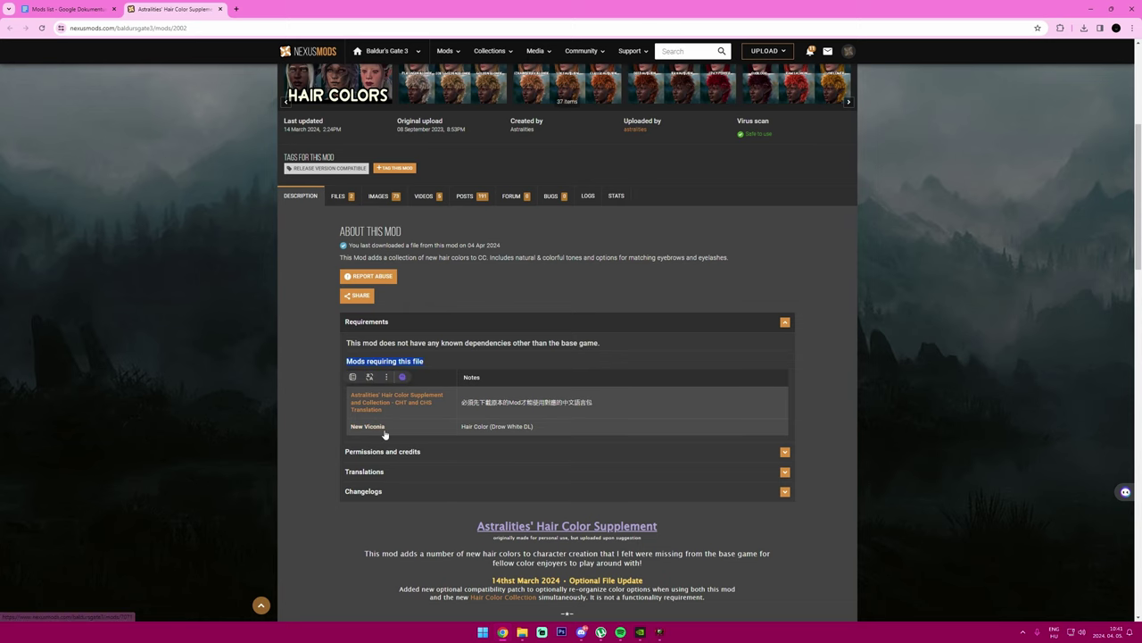
pyautogui.scroll(1, 386, 432)
pyautogui.scroll(1, 385, 432)
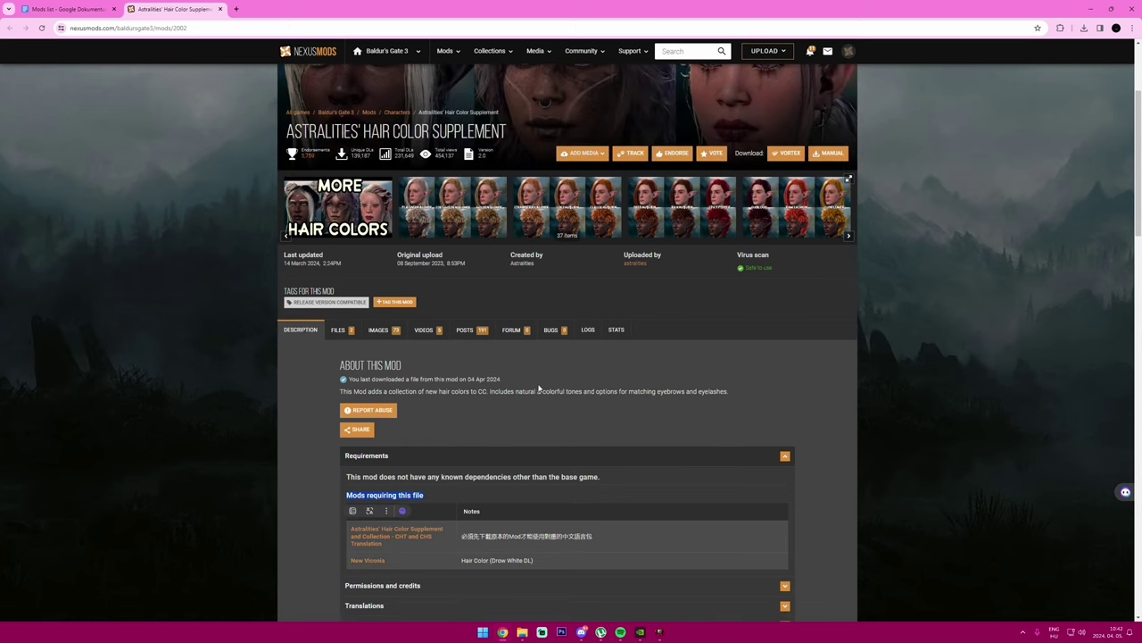
pyautogui.click(660, 632)
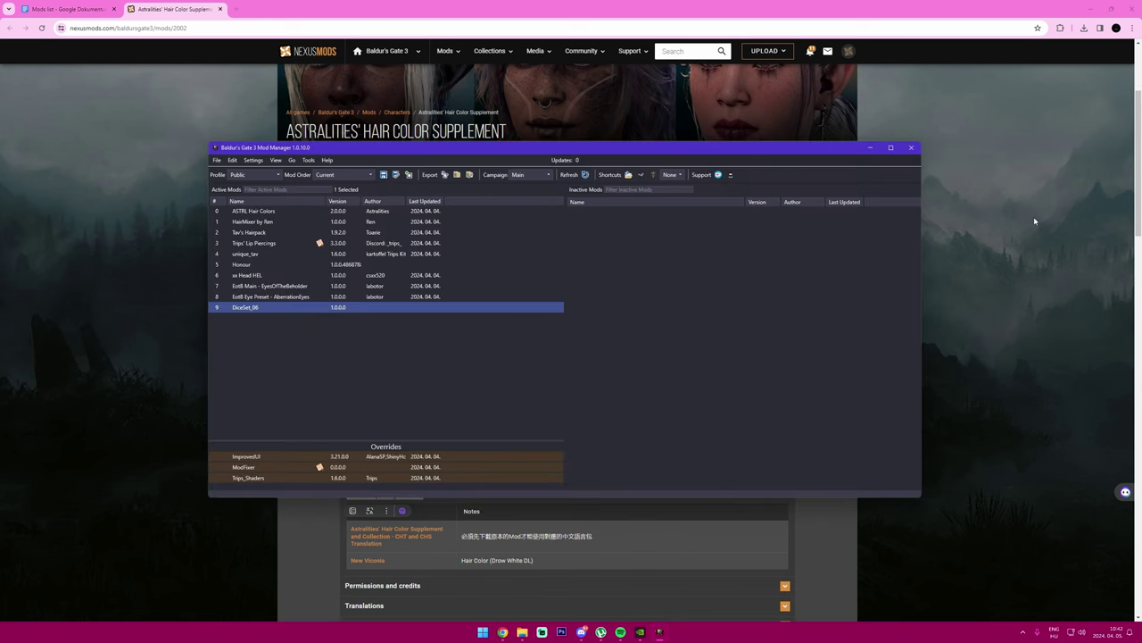
pyautogui.click(871, 147)
pyautogui.scroll(-3, 500, 429)
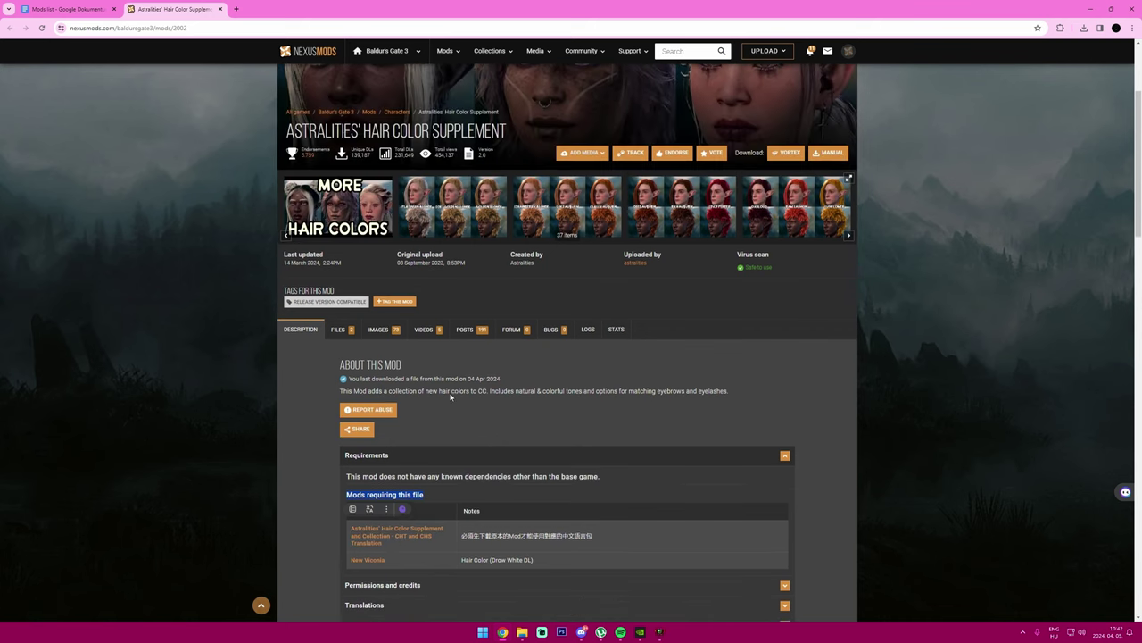
pyautogui.scroll(3, 449, 447)
pyautogui.scroll(2, 451, 395)
pyautogui.scroll(-1, 451, 394)
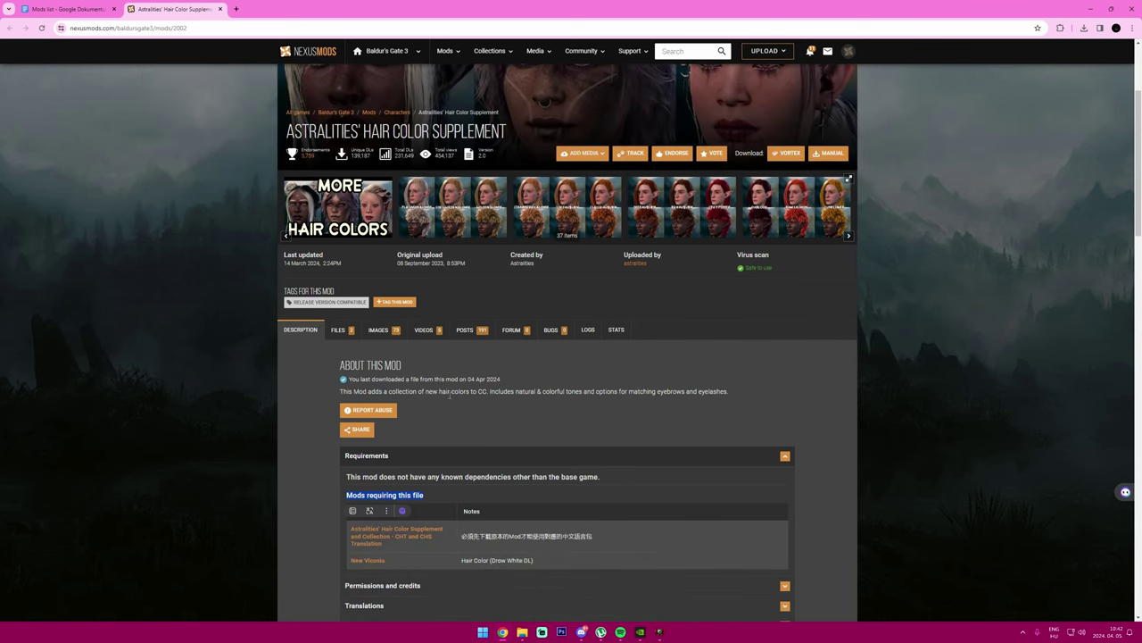
# Step: Open the hair color supplement's CHT and CHS translation page separately, examine its Nexus requirements and close it
pyautogui.rightClick(413, 530)
pyautogui.click(445, 442)
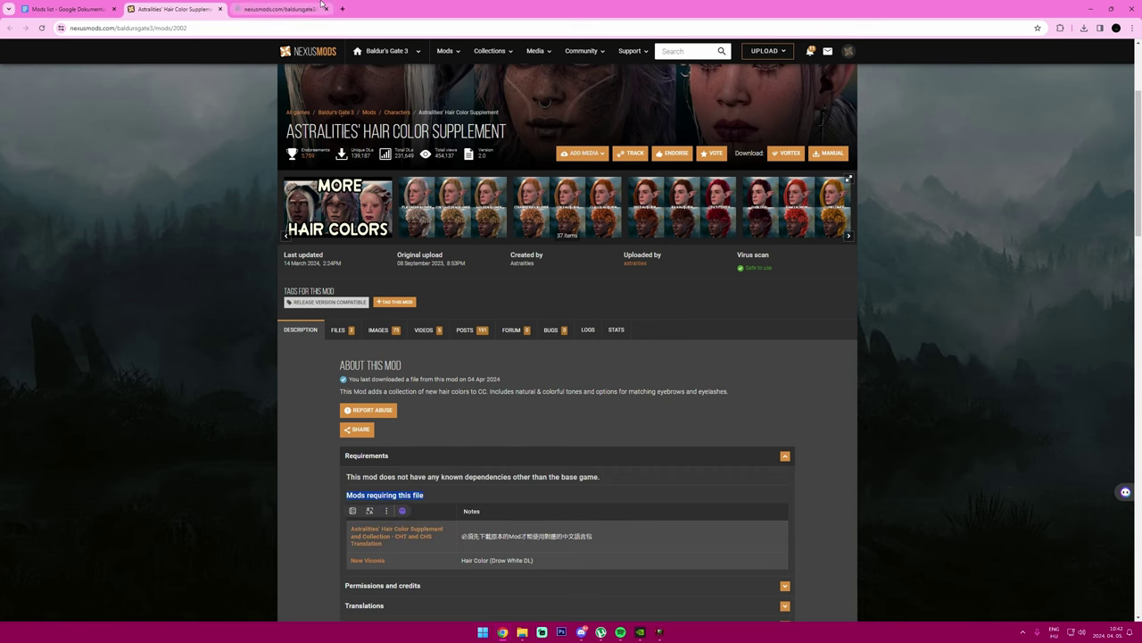
pyautogui.hotkey('ctrl', 'Tab')
pyautogui.scroll(-2, 451, 357)
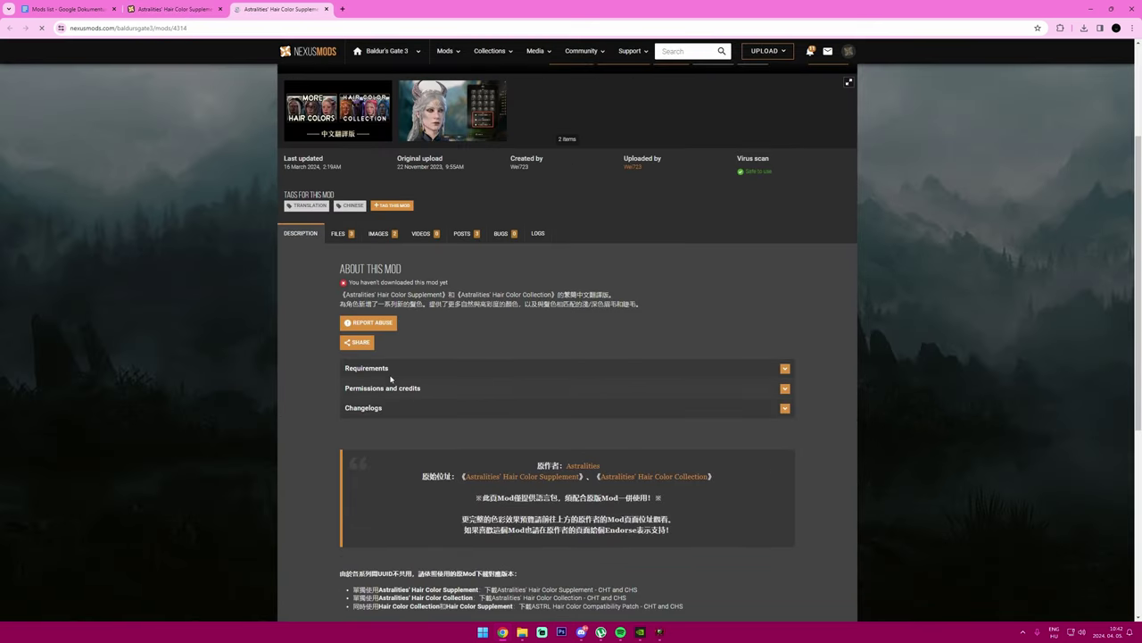
pyautogui.click(458, 369)
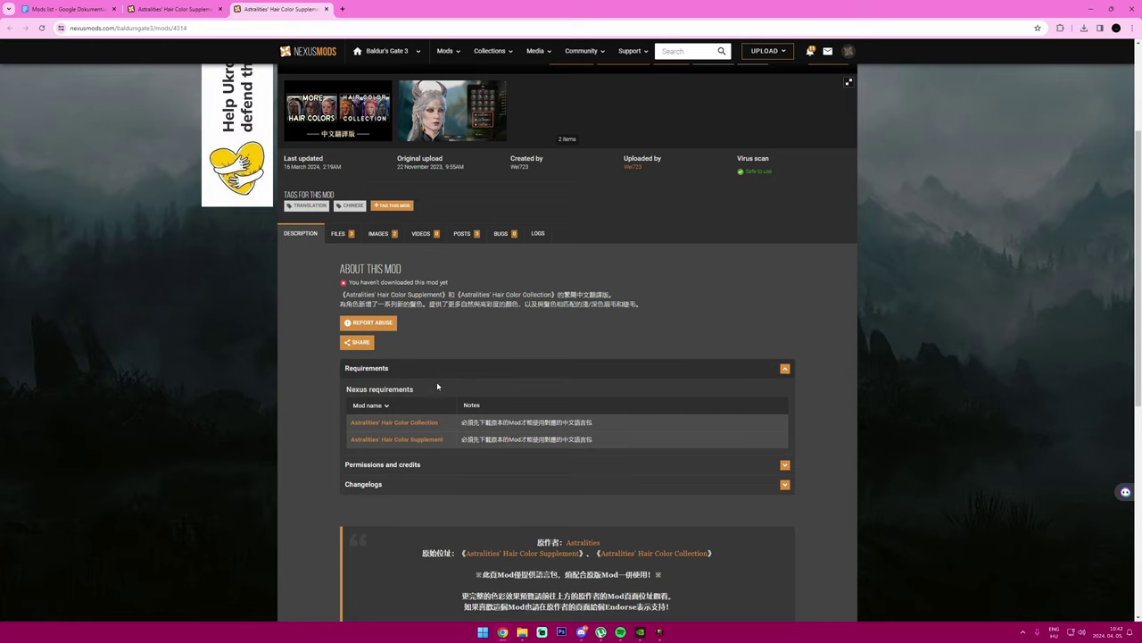
pyautogui.click(398, 403)
pyautogui.scroll(2, 398, 379)
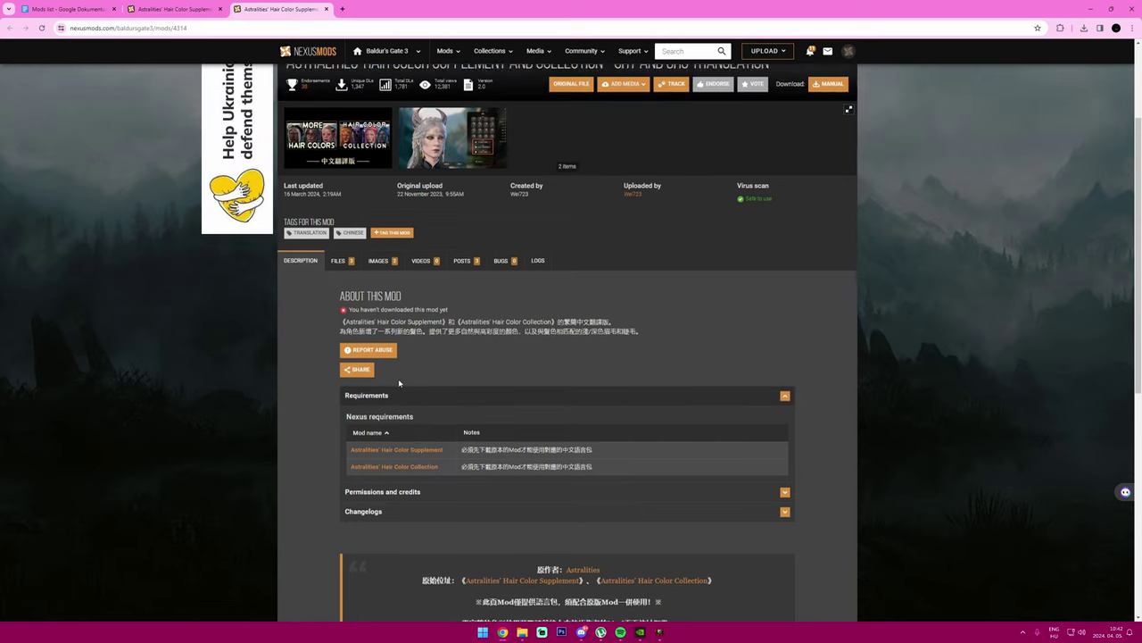
pyautogui.click(327, 9)
# Step: Close the hair color mod page and open the camp clothing (flowey dresses) mod linked in the Mods list document
pyautogui.scroll(-2, 419, 311)
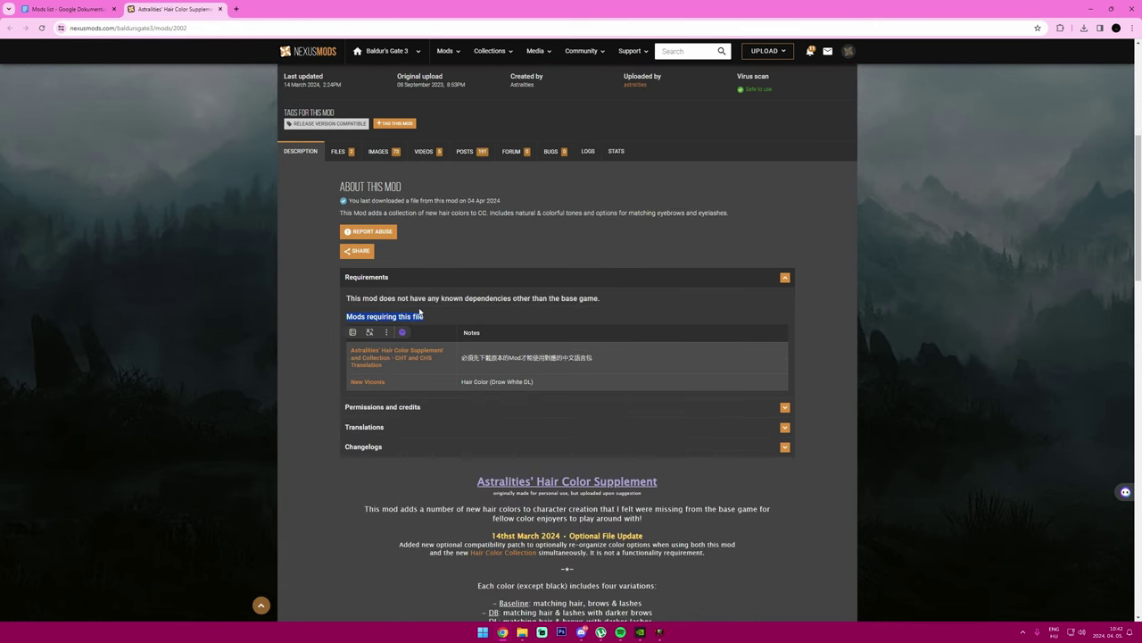
pyautogui.scroll(3, 424, 313)
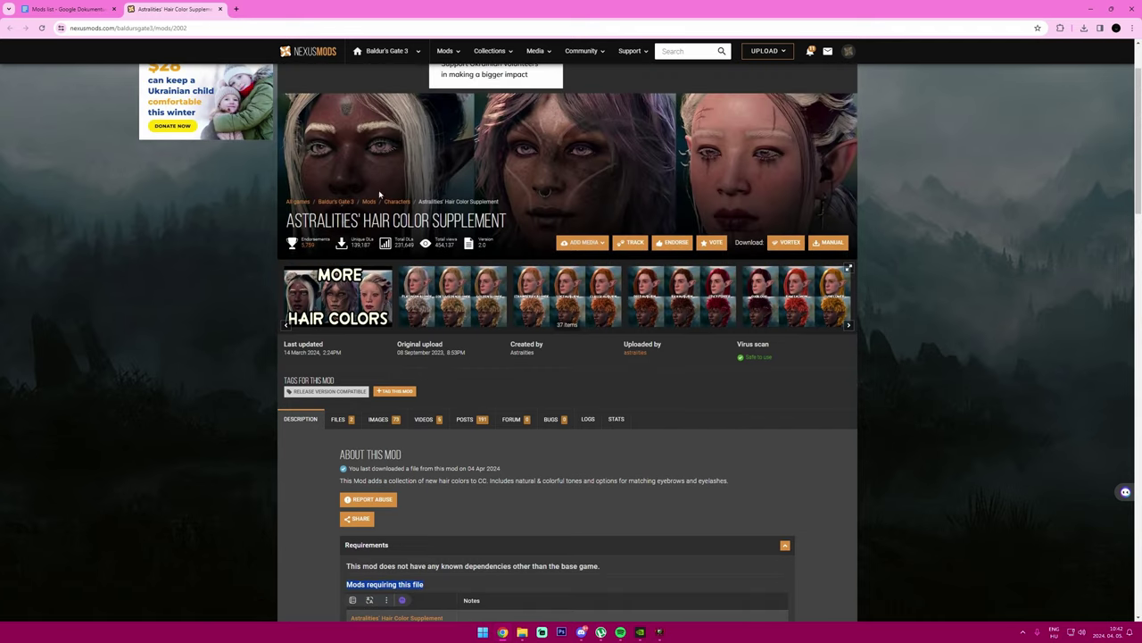
pyautogui.scroll(-2, 843, 246)
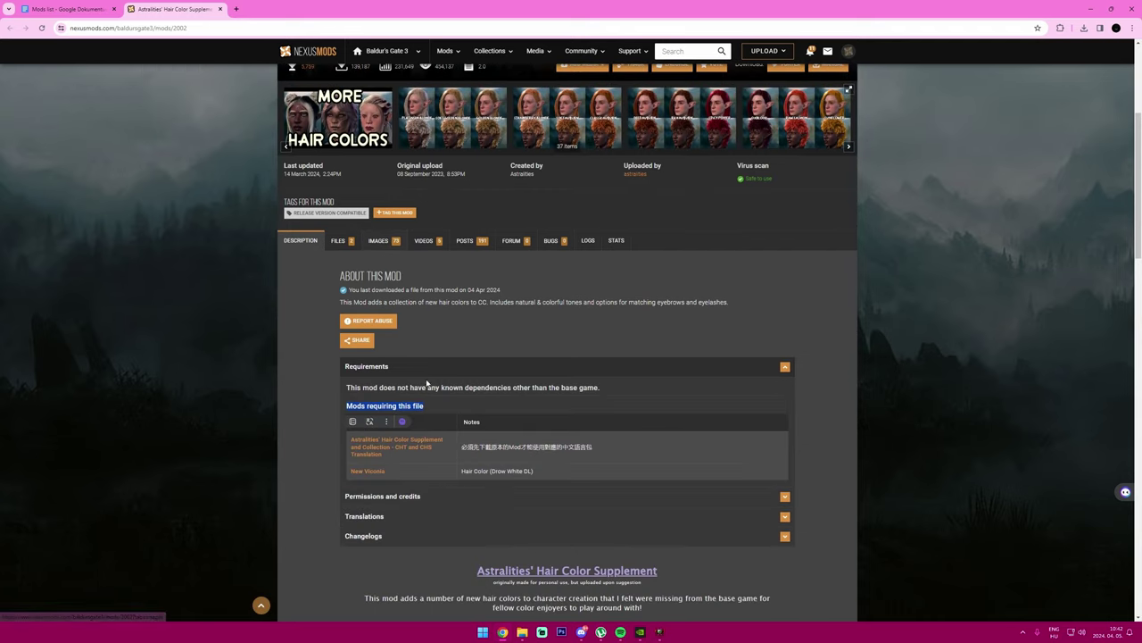
pyautogui.click(221, 9)
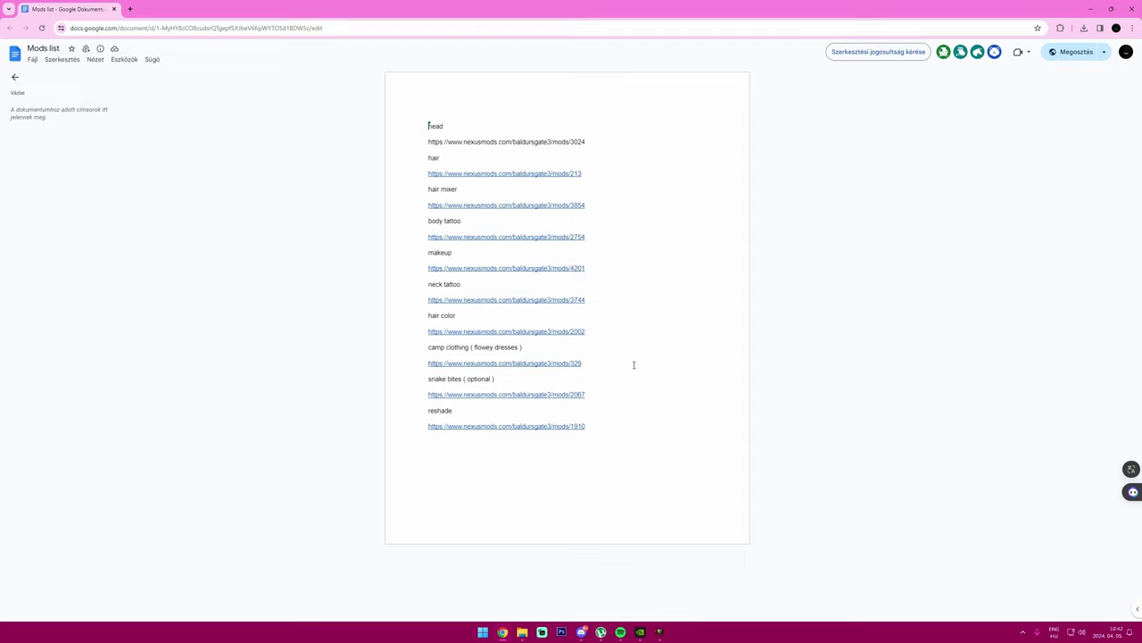
pyautogui.moveTo(428, 350); pyautogui.dragTo(525, 345)
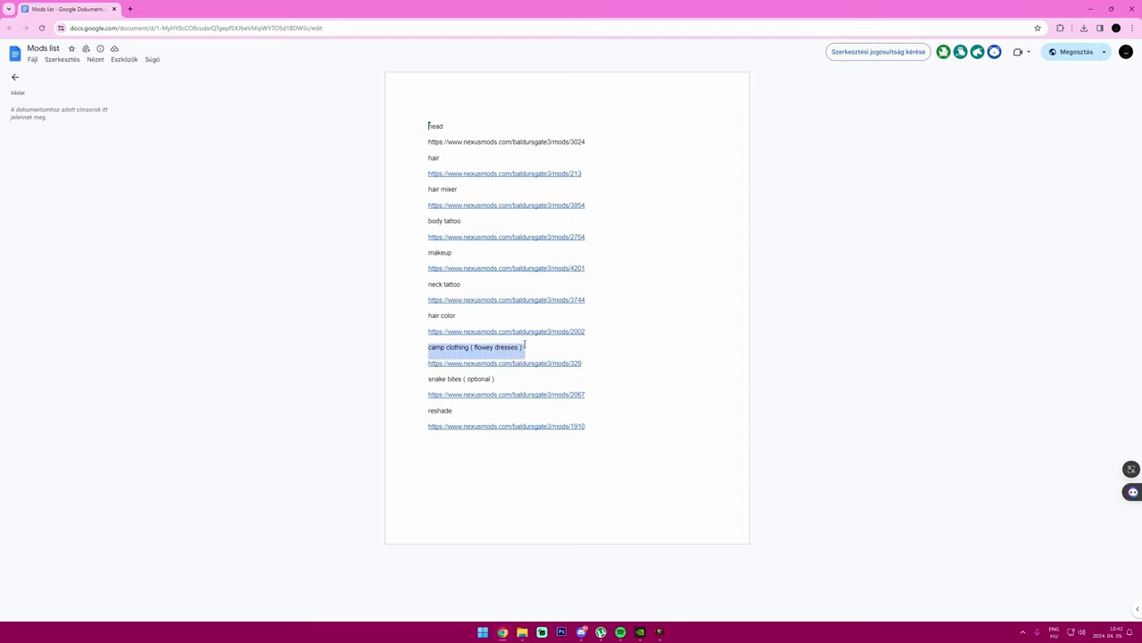
pyautogui.click(541, 363)
pyautogui.click(547, 380)
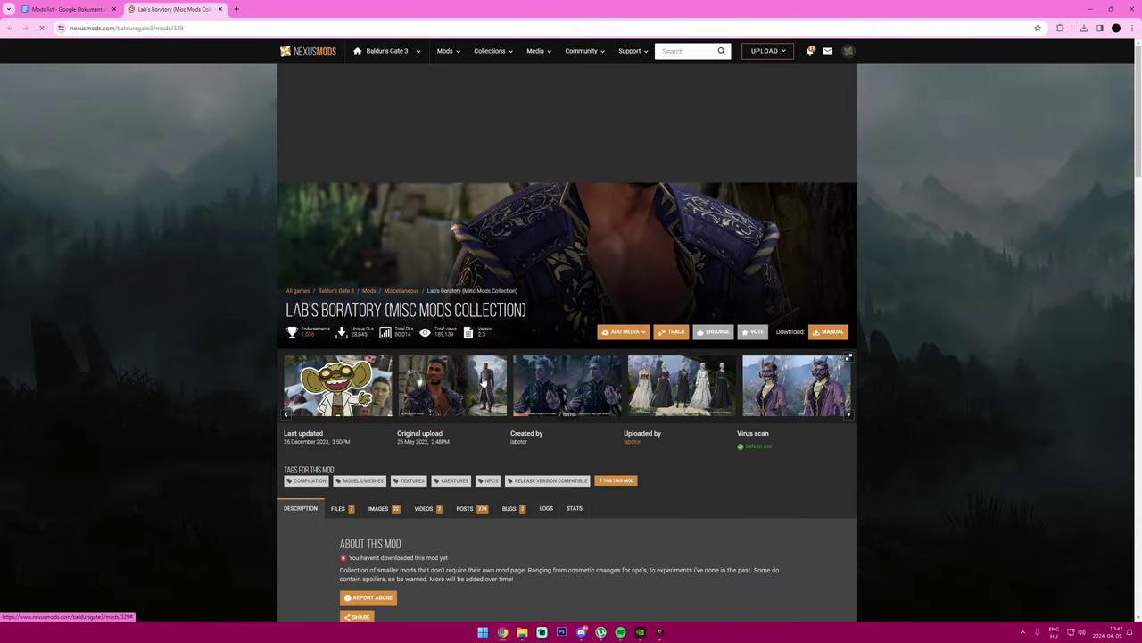
# Step: Look through the Lab's Boratory image gallery, from Wyll's Keyart Armor through Flowy Dresses to Shadow Doggie, and close it
pyautogui.click(482, 380)
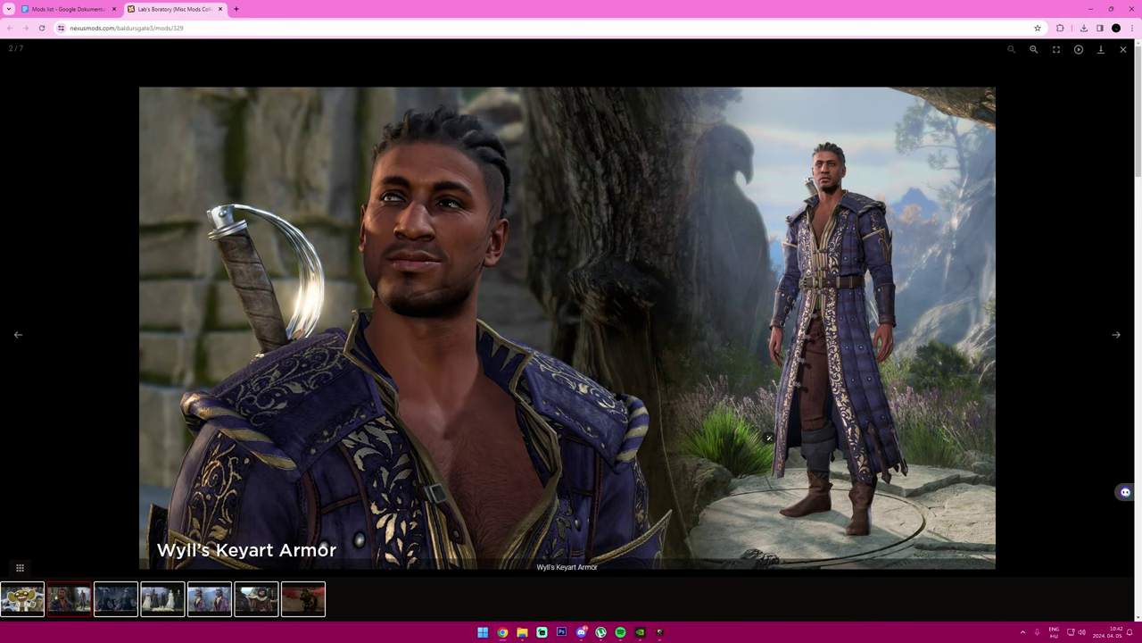
pyautogui.click(1115, 334)
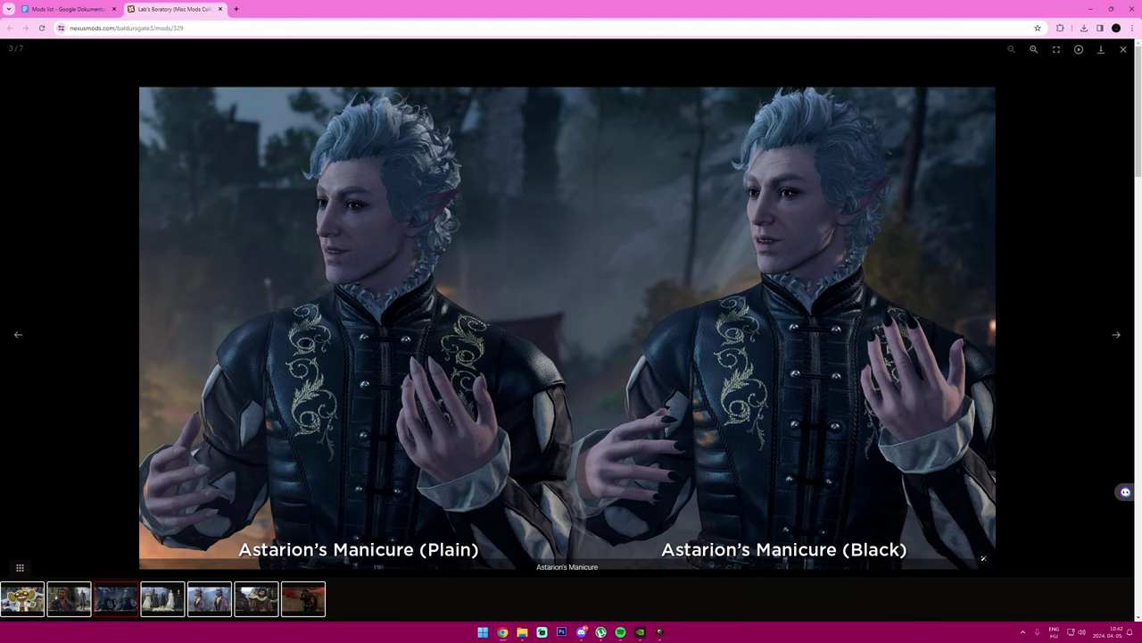
pyautogui.click(1115, 334)
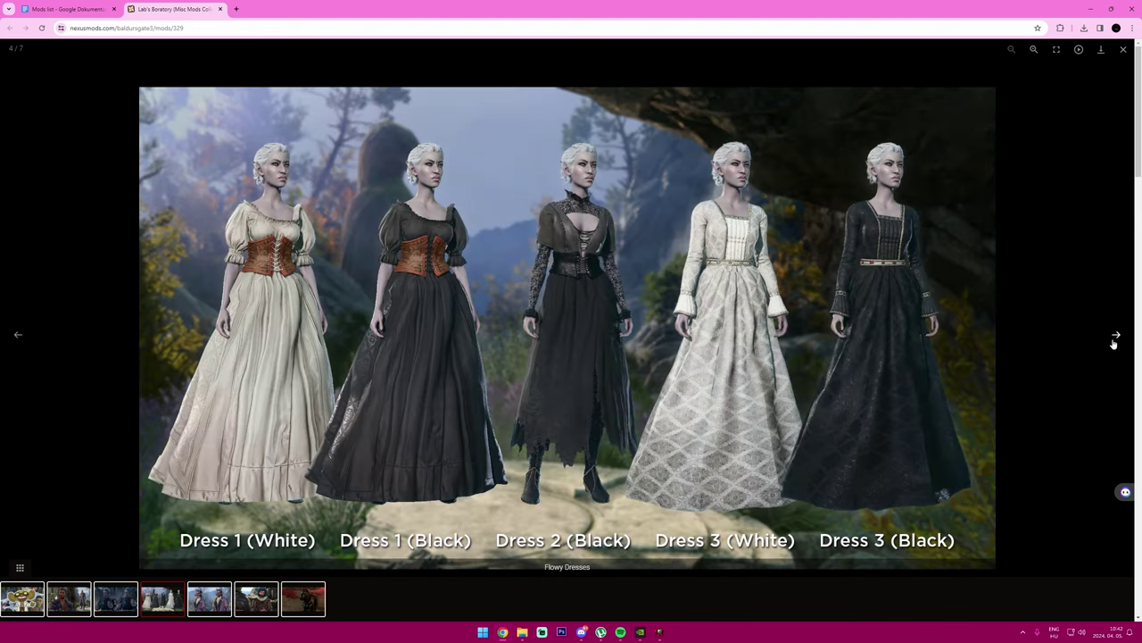
pyautogui.click(1116, 336)
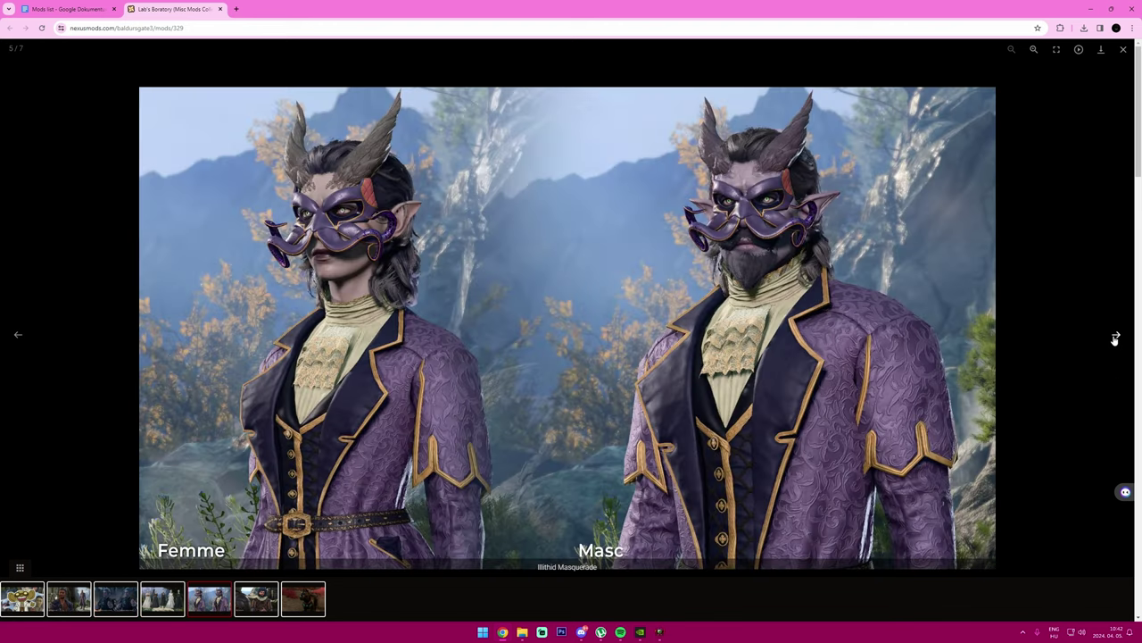
pyautogui.click(1115, 336)
pyautogui.click(1115, 335)
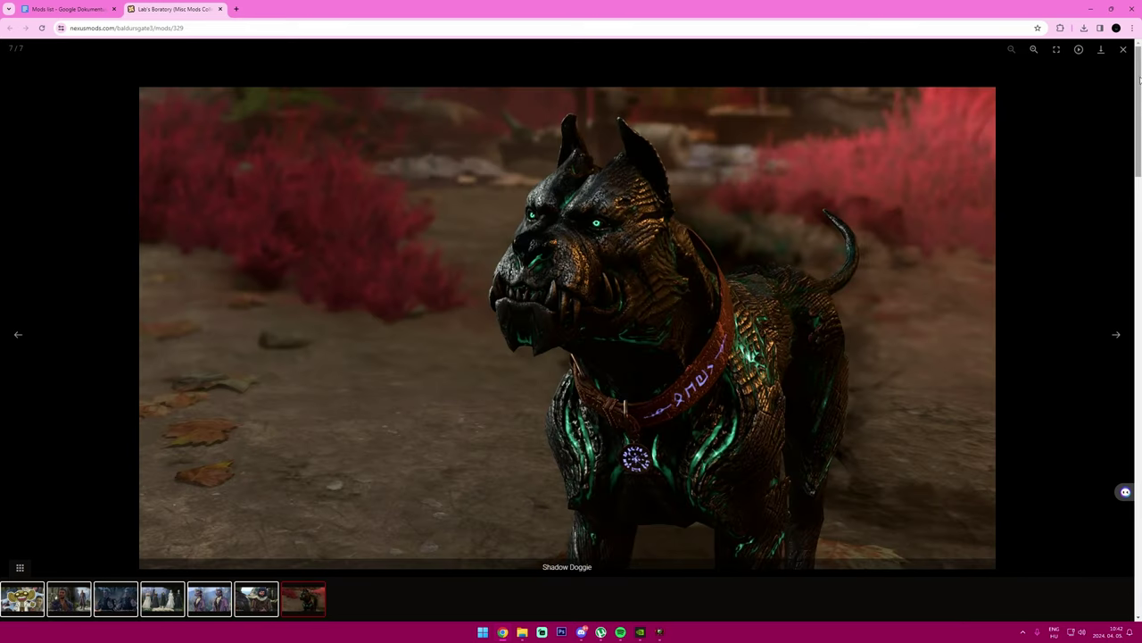
pyautogui.click(1123, 50)
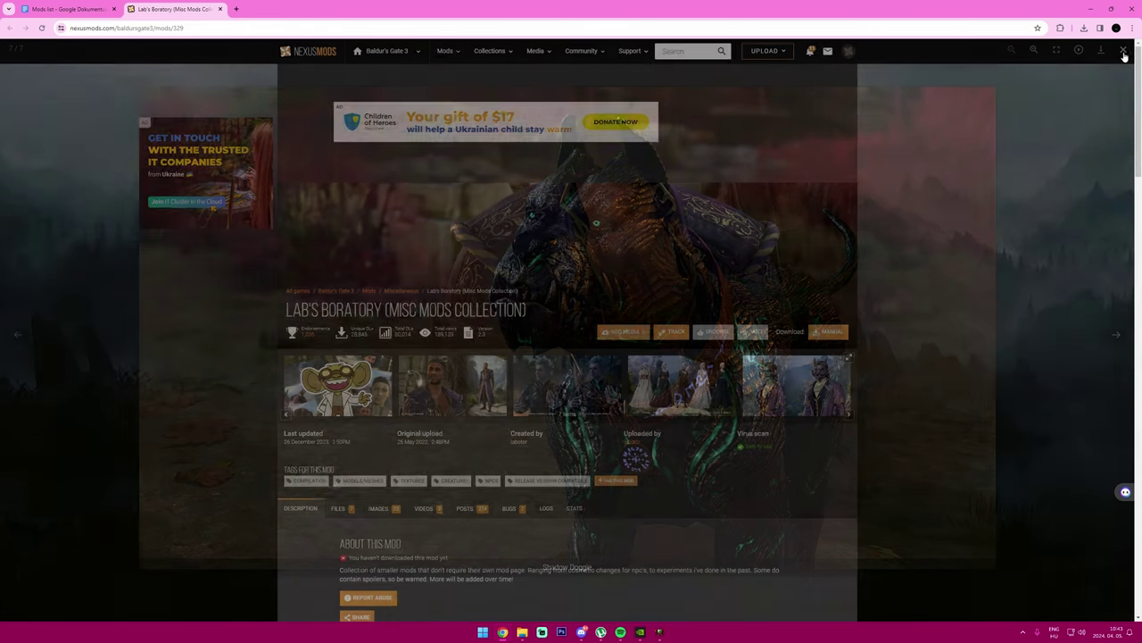
# Step: Check the Nexus and off-site requirements of Lab's Boratory and view its downloadable main files
pyautogui.scroll(-2, 382, 464)
pyautogui.click(382, 464)
pyautogui.scroll(-2, 379, 463)
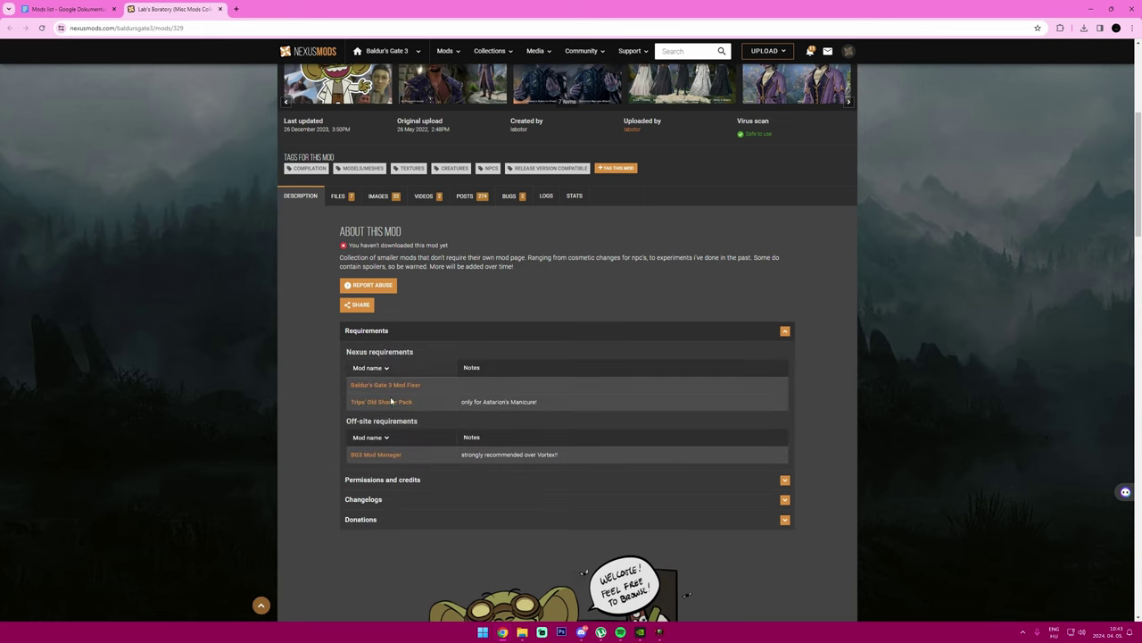
pyautogui.click(338, 195)
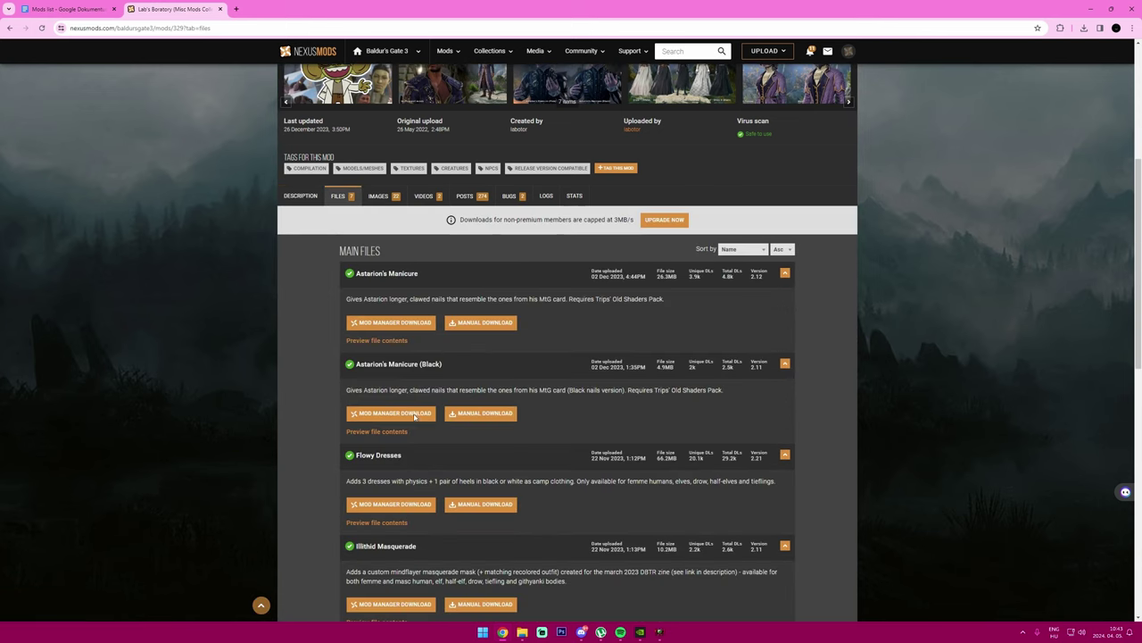
# Step: Close the Lab's Boratory page and open the optional snake bites mod linked in the Mods list document
pyautogui.click(221, 9)
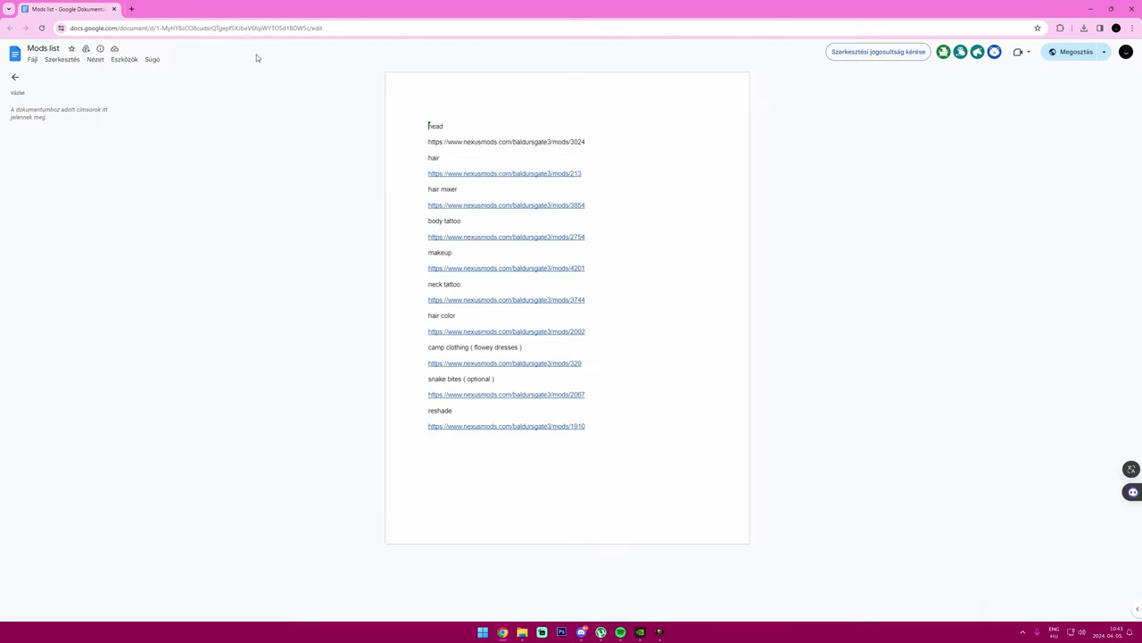
pyautogui.click(463, 395)
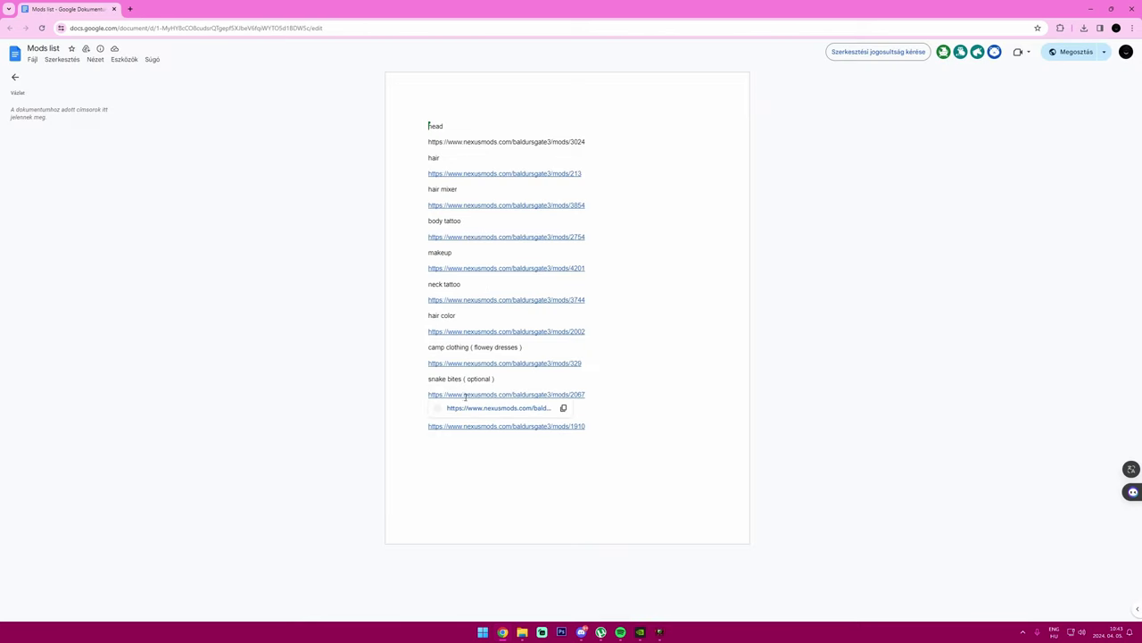
pyautogui.click(477, 409)
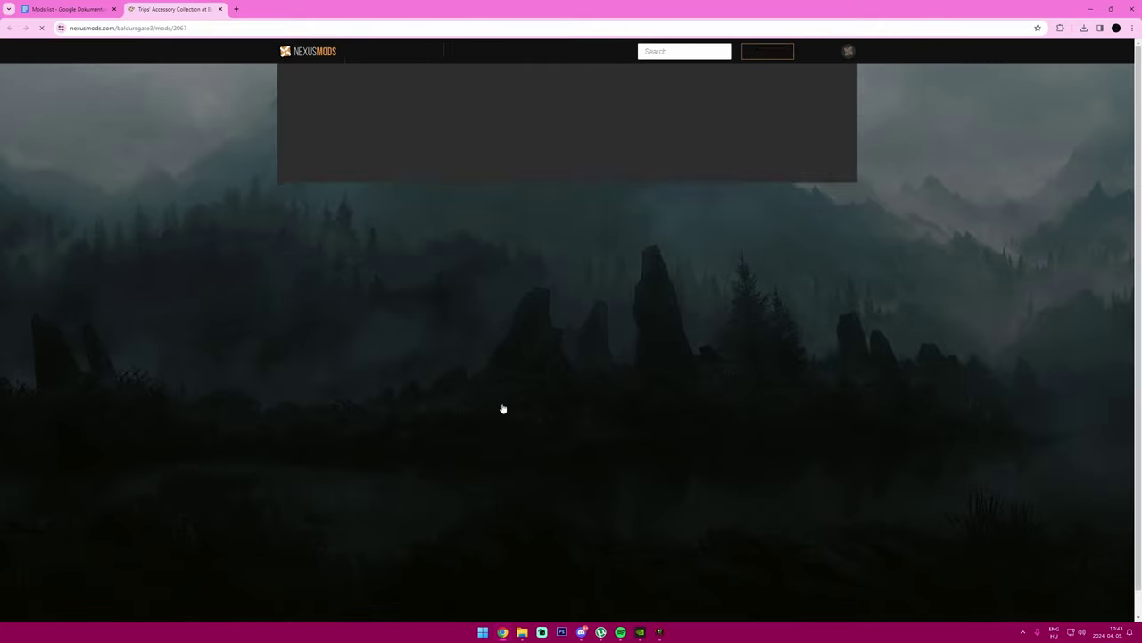
# Step: Check the requirements of the Trips' Accessory Collection mod on its description page
pyautogui.scroll(-3, 502, 408)
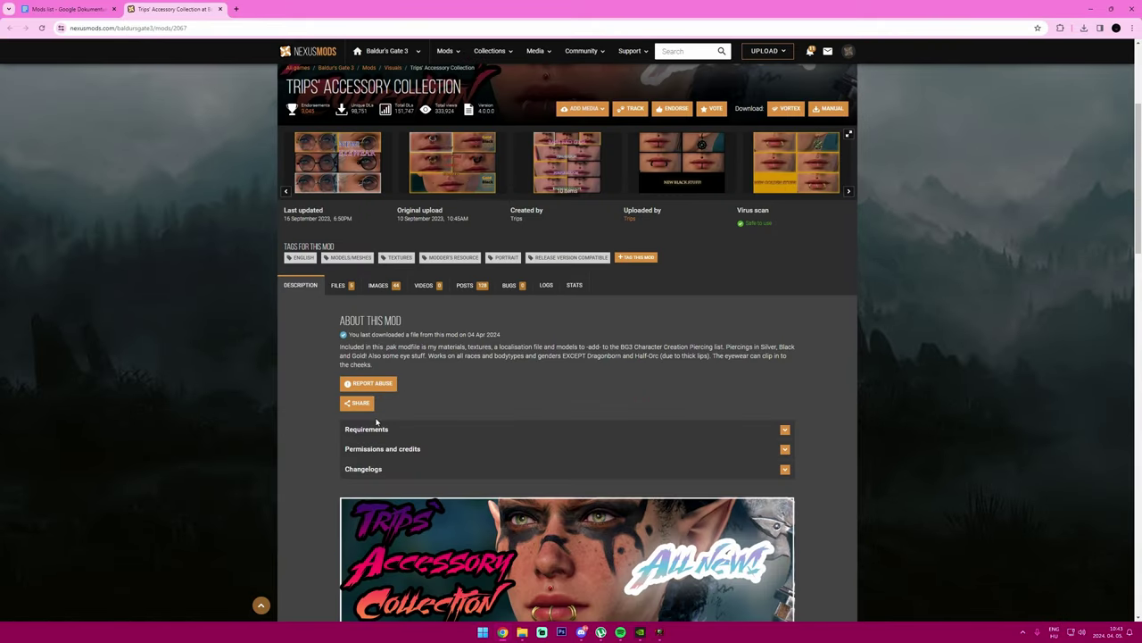
pyautogui.click(500, 427)
pyautogui.scroll(-1, 400, 505)
pyautogui.scroll(-1, 401, 505)
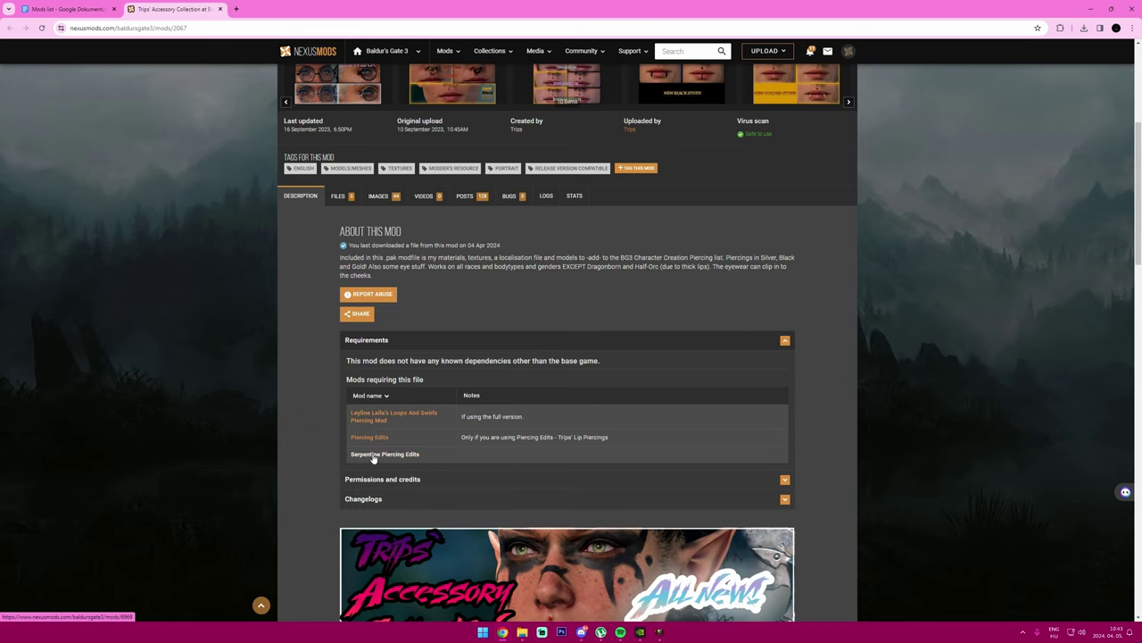
pyautogui.scroll(-2, 409, 457)
pyautogui.scroll(5, 411, 461)
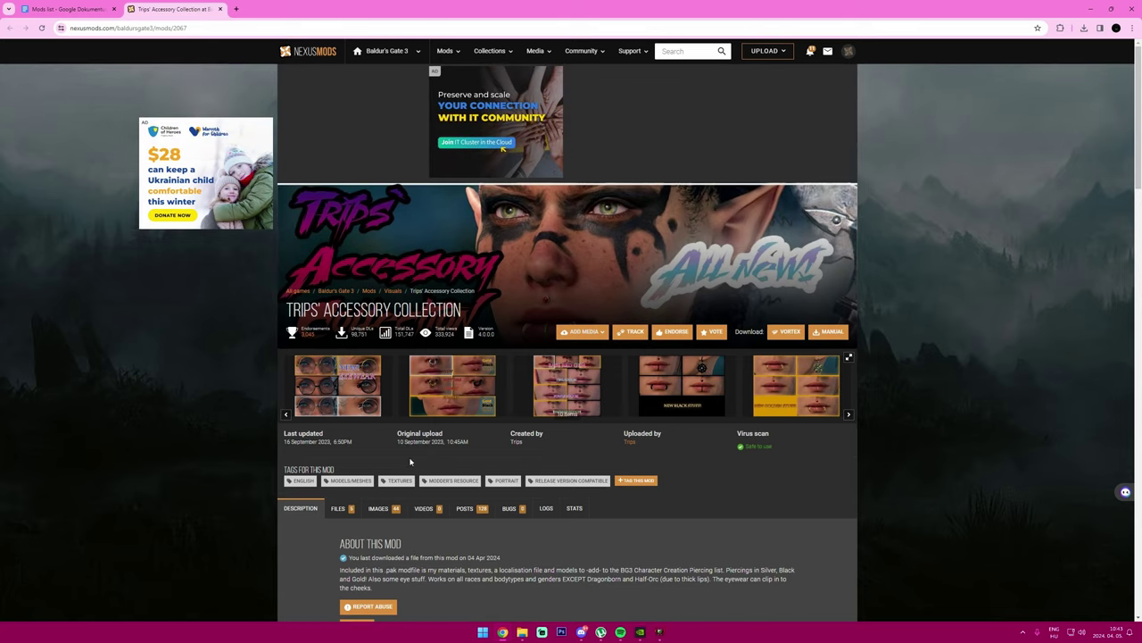
# Step: Look through the Trips' Accessory Collection image gallery, from the eyewear through the golden piercings to the Medusa gems, and close it
pyautogui.click(341, 389)
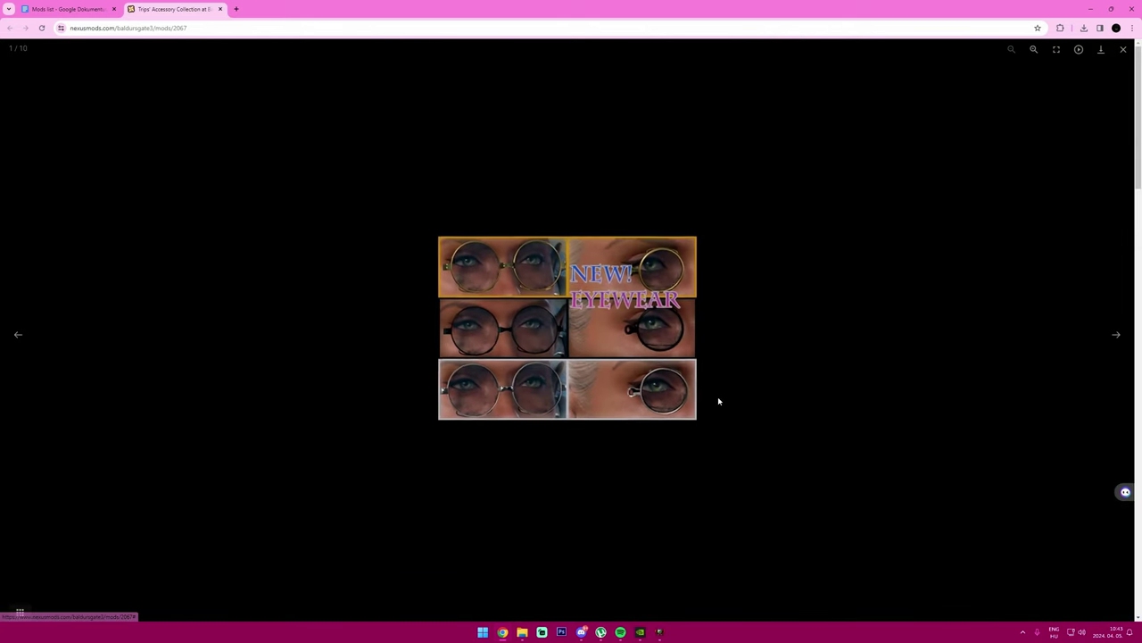
pyautogui.click(1118, 336)
pyautogui.click(1117, 335)
pyautogui.click(1118, 336)
pyautogui.click(1117, 336)
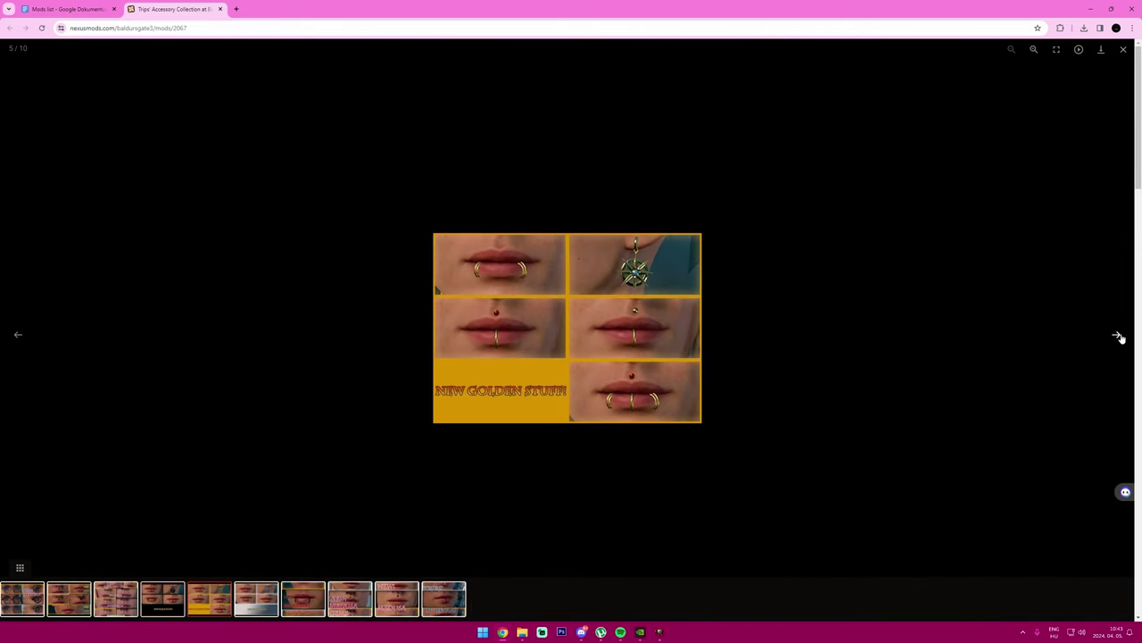
pyautogui.click(1118, 336)
pyautogui.click(1118, 335)
pyautogui.click(1118, 336)
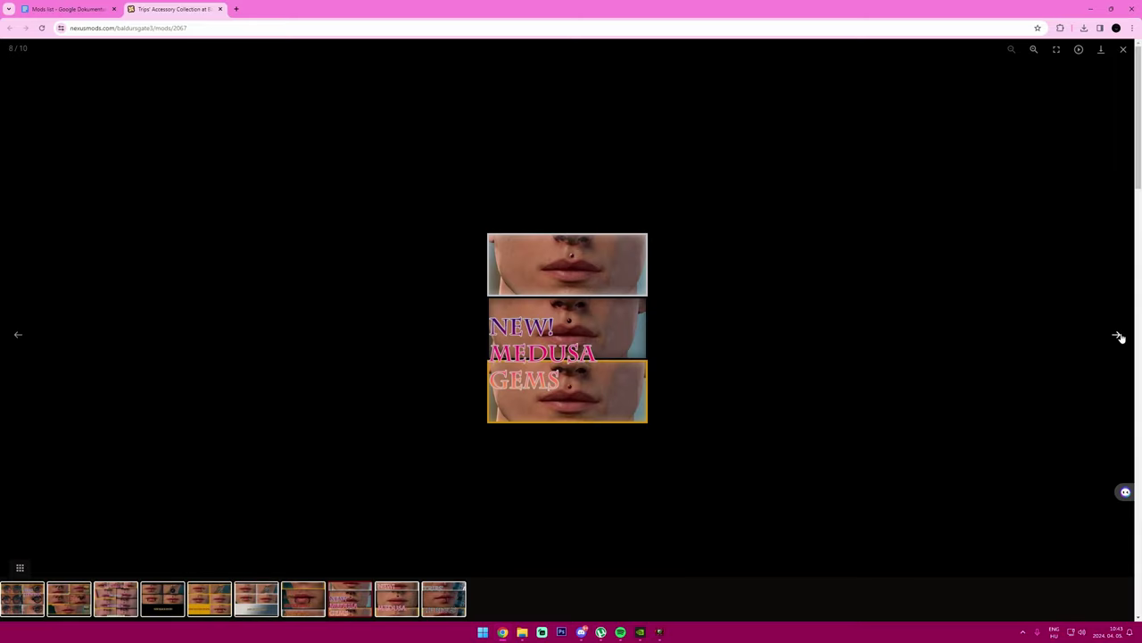
pyautogui.click(1117, 335)
pyautogui.click(1117, 335)
pyautogui.click(1117, 336)
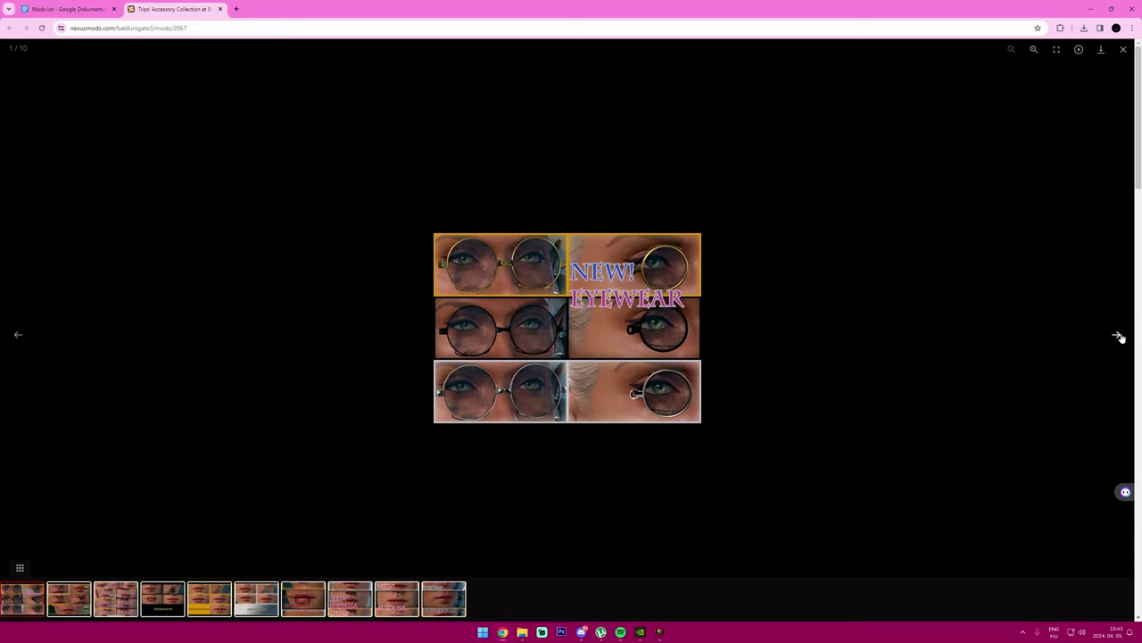
pyautogui.click(1123, 49)
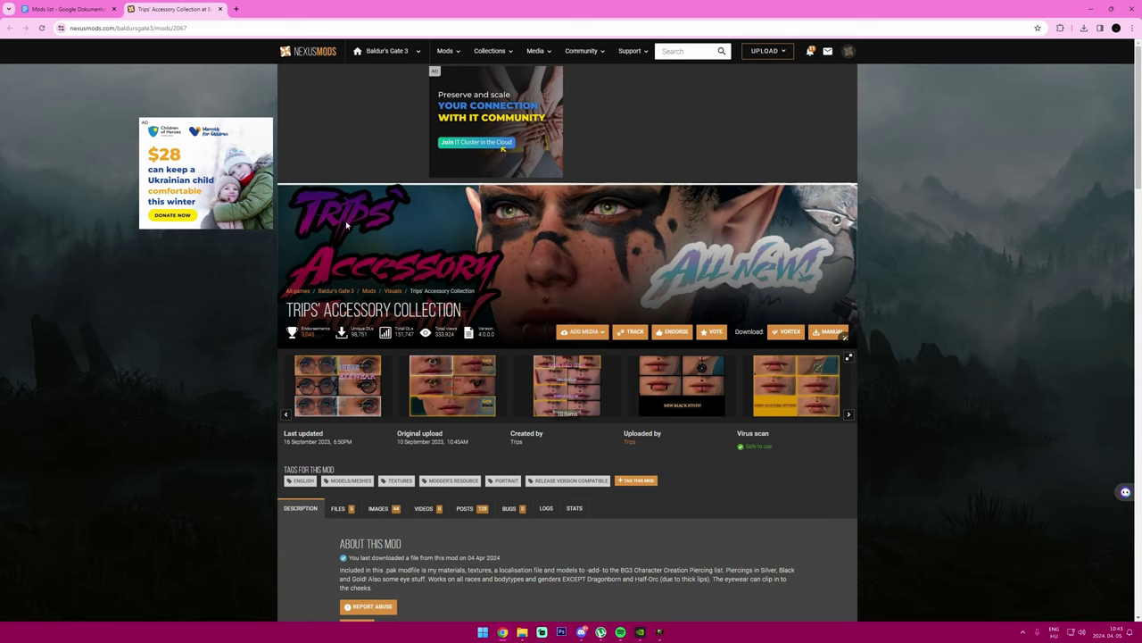
# Step: Close the Trips' Accessory Collection page and highlight the snake bites and reshade headings in the Mods list document
pyautogui.click(220, 8)
pyautogui.moveTo(422, 379); pyautogui.dragTo(511, 378)
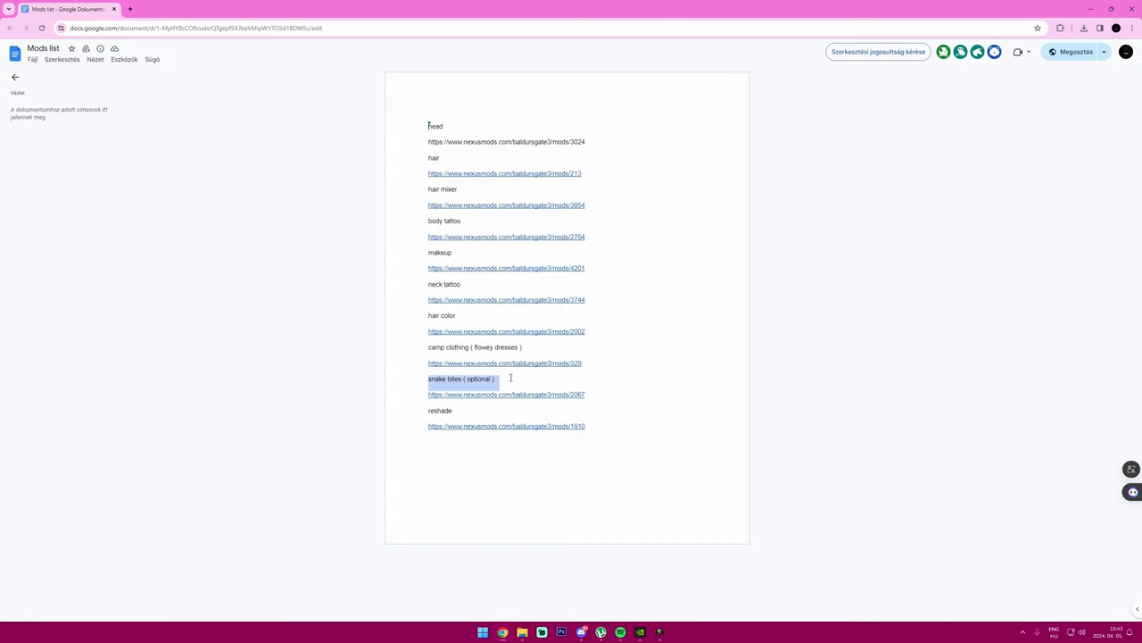
pyautogui.click(562, 492)
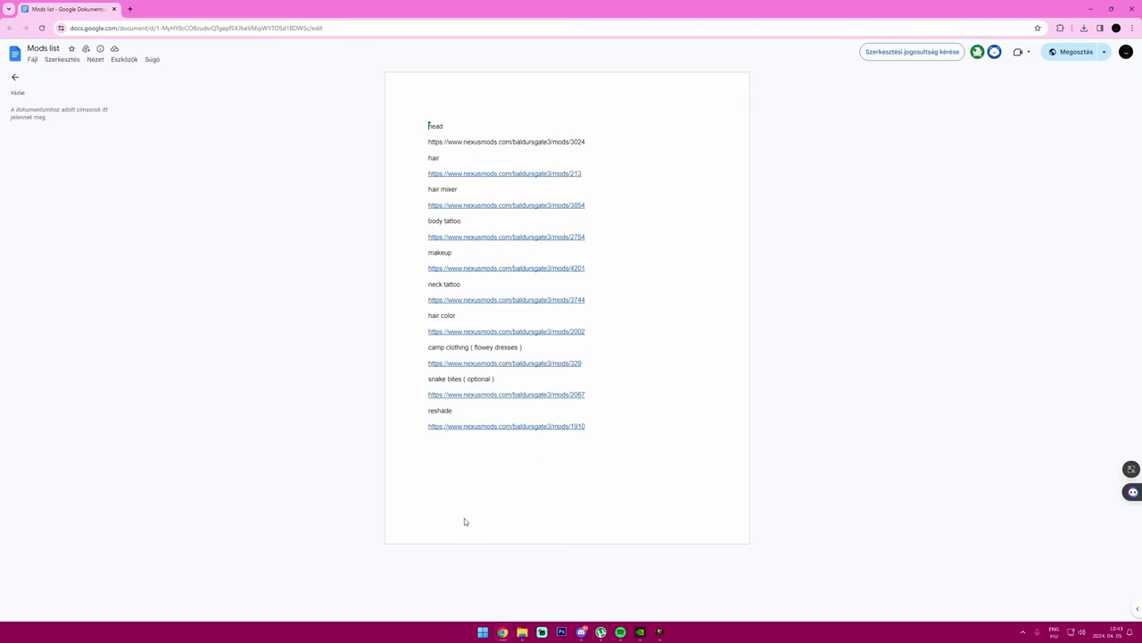
pyautogui.moveTo(429, 410); pyautogui.dragTo(453, 411)
# Step: Minimize the browser and close the open folder windows so only Baldur's Gate 3 Mod Manager remains on the desktop
pyautogui.click(1091, 9)
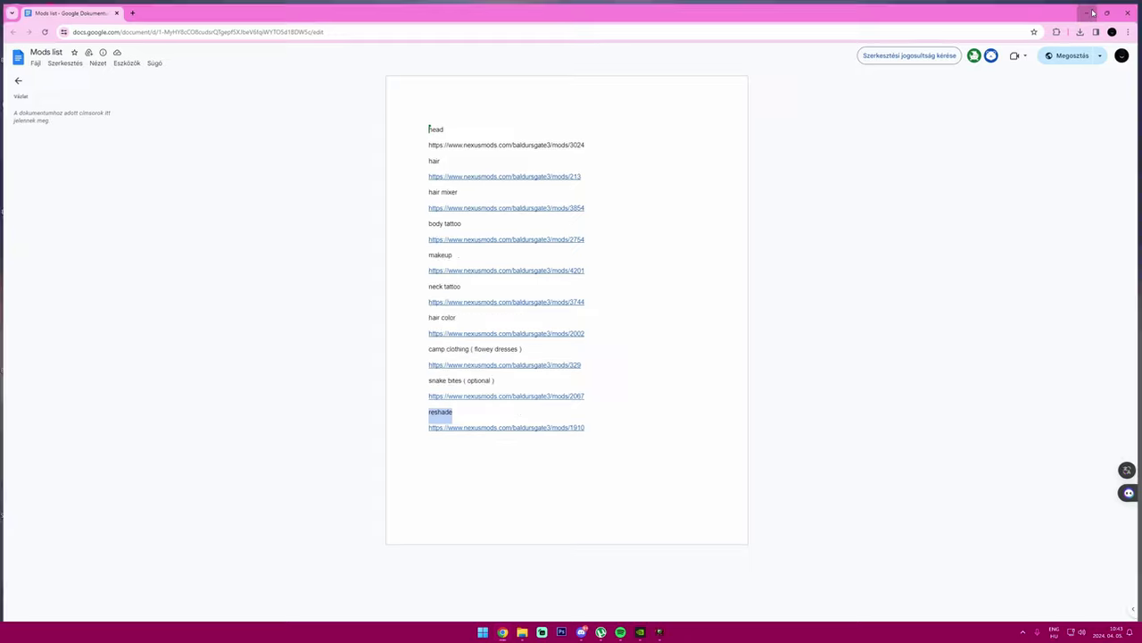
pyautogui.click(902, 207)
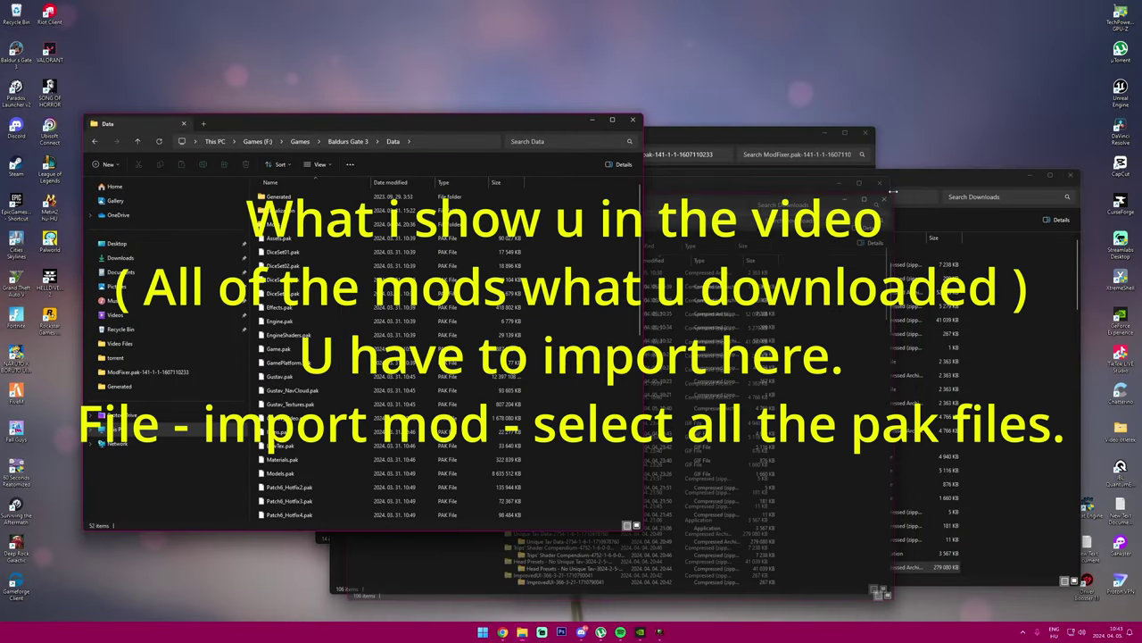
pyautogui.click(1070, 174)
pyautogui.click(865, 132)
pyautogui.click(633, 118)
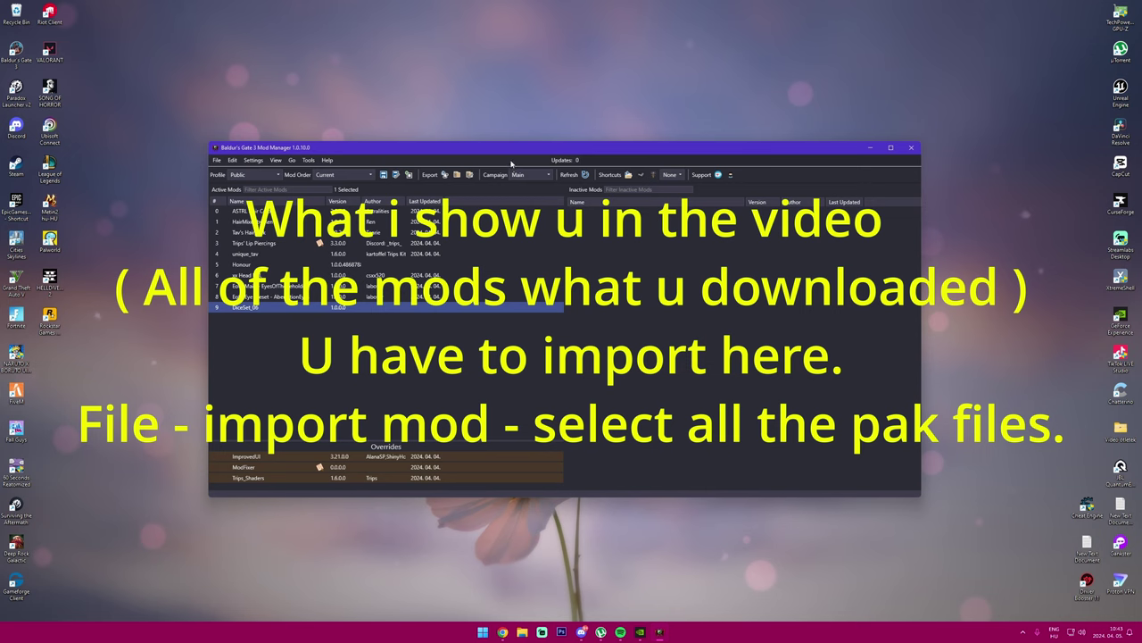
# Step: Export the current mod load order to the game and select the Baldur's Gate 3 desktop shortcut
pyautogui.moveTo(511, 163); pyautogui.dragTo(564, 178)
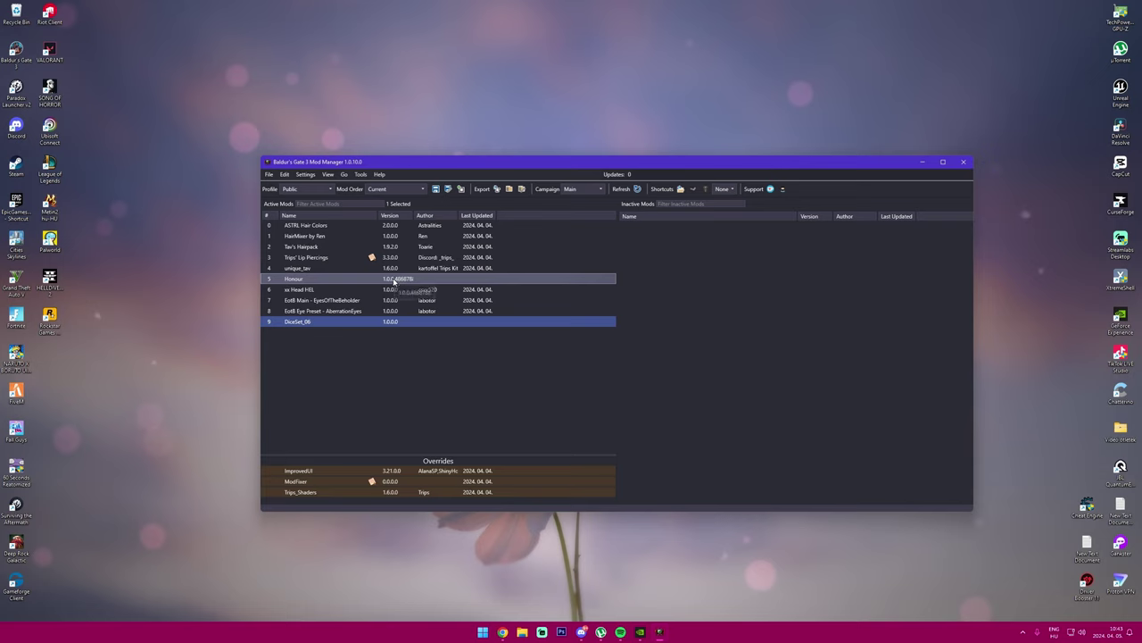
pyautogui.click(496, 190)
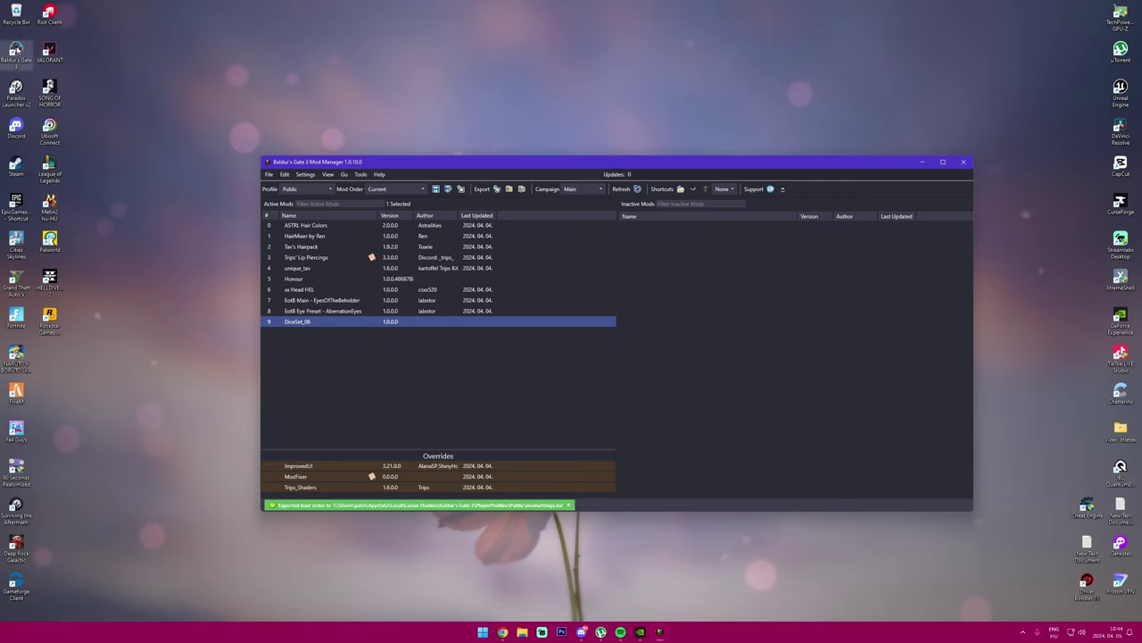
pyautogui.click(18, 52)
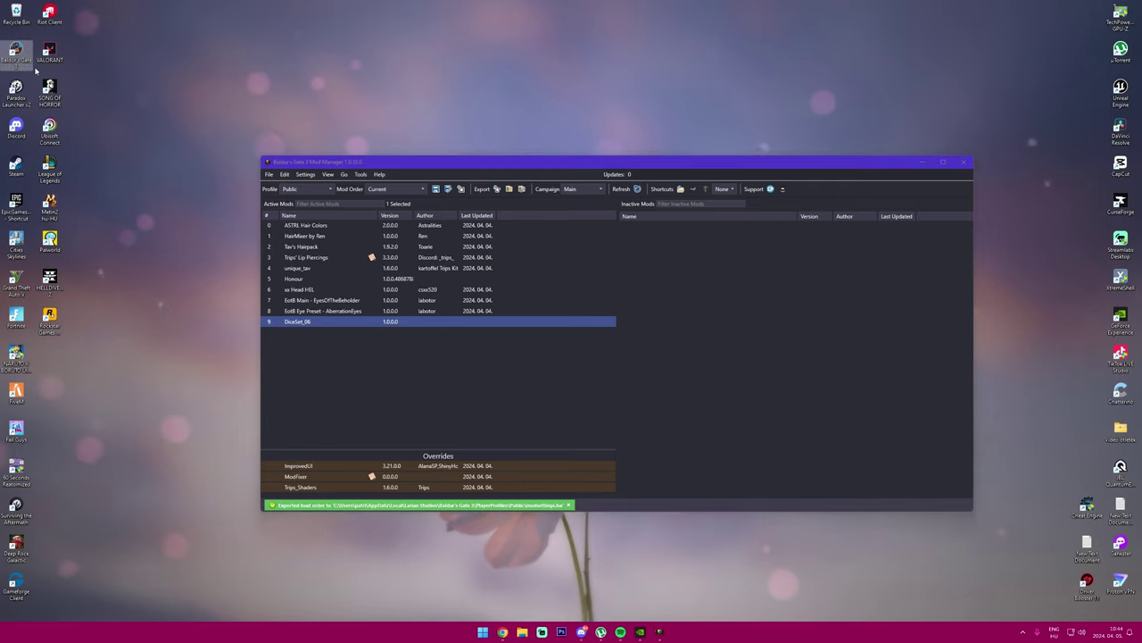
# Step: Open the reshade mod linked in the browser's Mods list document and bring up its off-site reshade requirement in a new tab
pyautogui.click(502, 632)
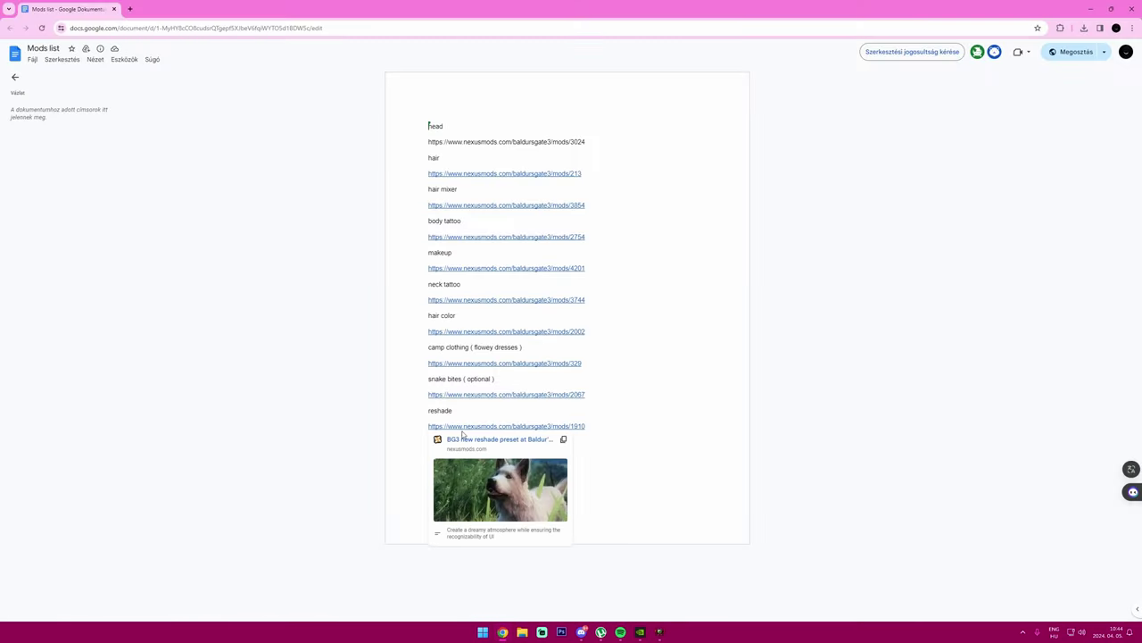
pyautogui.click(476, 443)
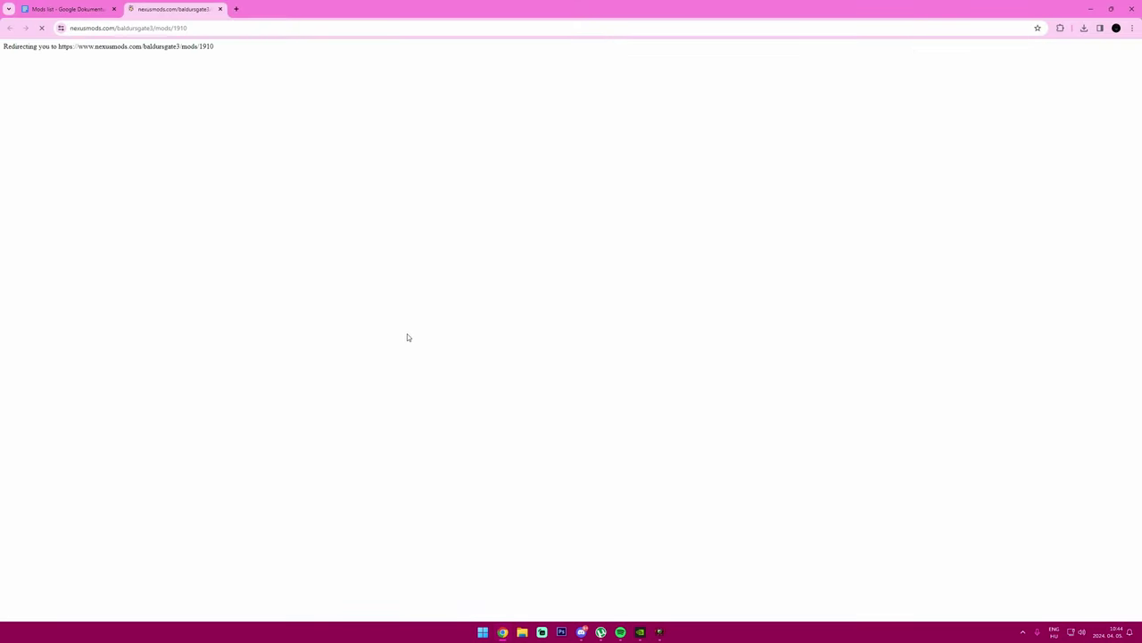
pyautogui.scroll(-3, 567, 402)
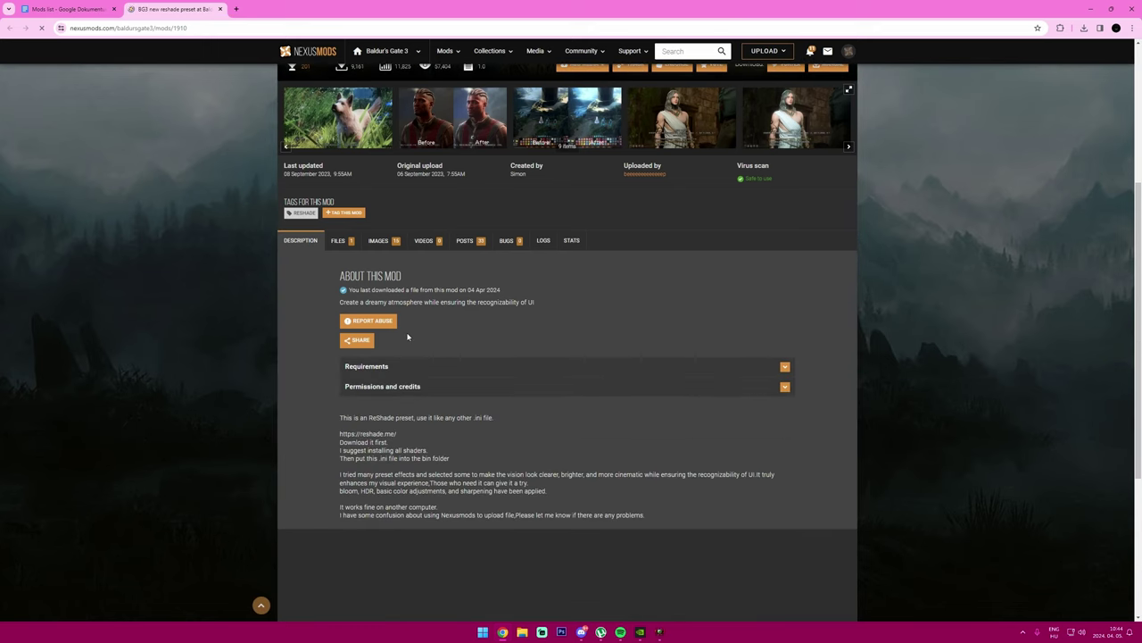
pyautogui.click(362, 367)
pyautogui.rightClick(365, 425)
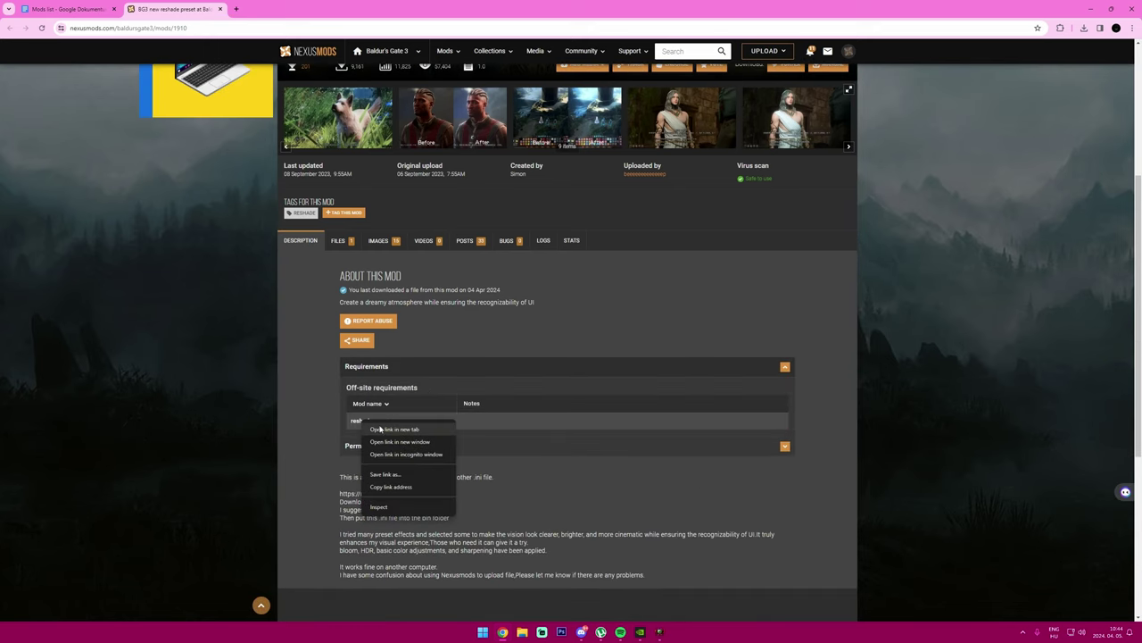
pyautogui.click(393, 430)
pyautogui.click(262, 8)
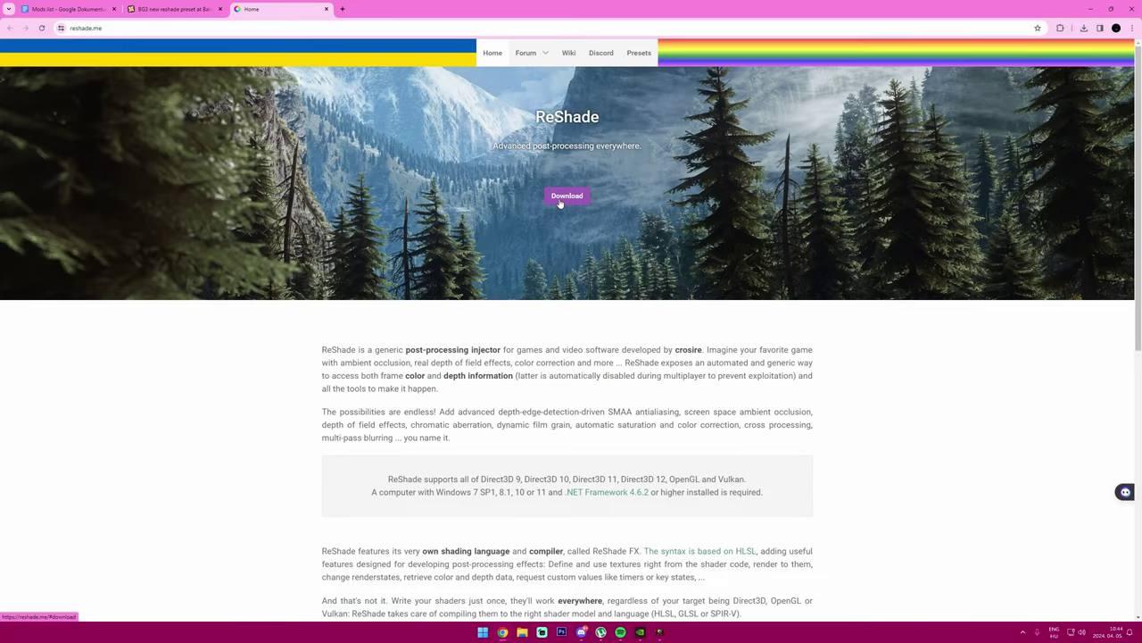
# Step: Try to download the ReShade 6.1.0 setup from reshade.me into the Downloads folder
pyautogui.click(562, 198)
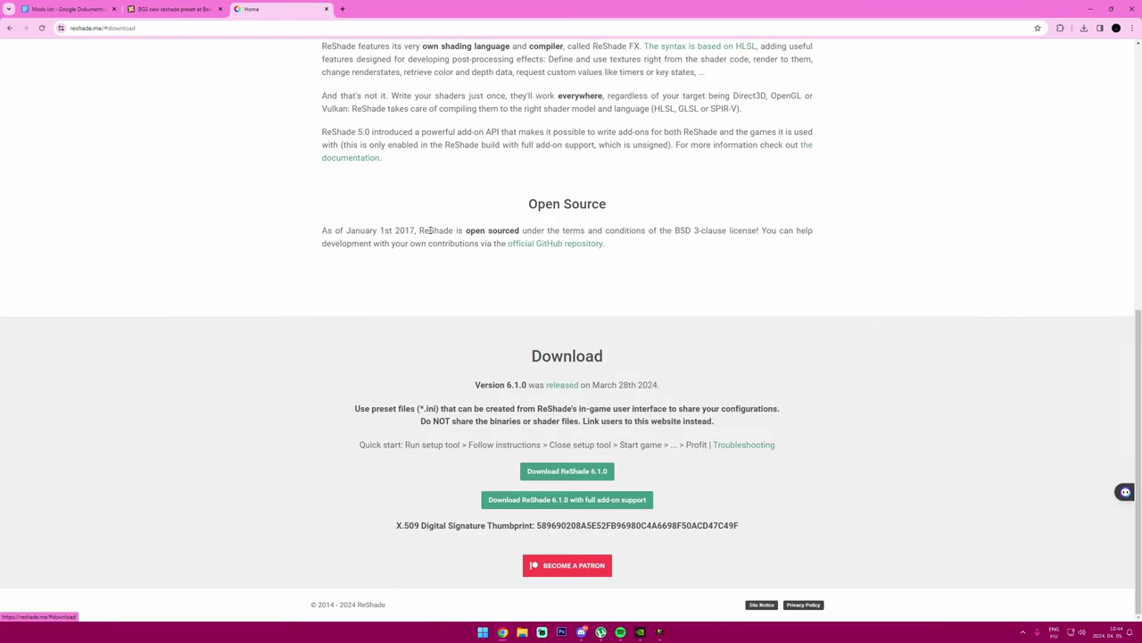
pyautogui.click(600, 479)
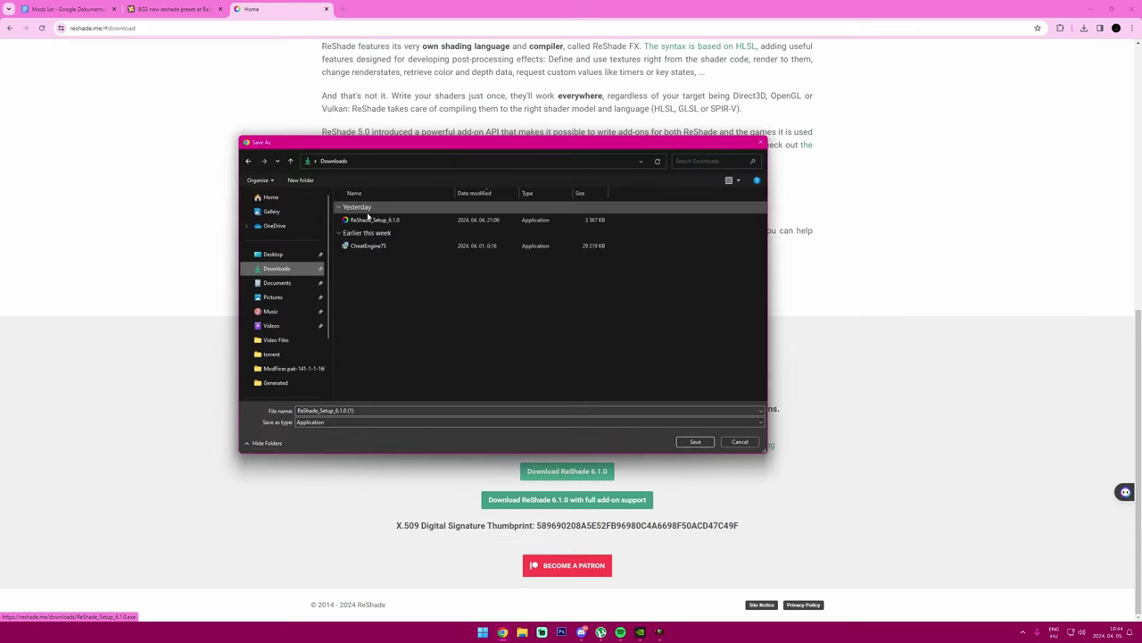
pyautogui.click(272, 267)
pyautogui.click(730, 444)
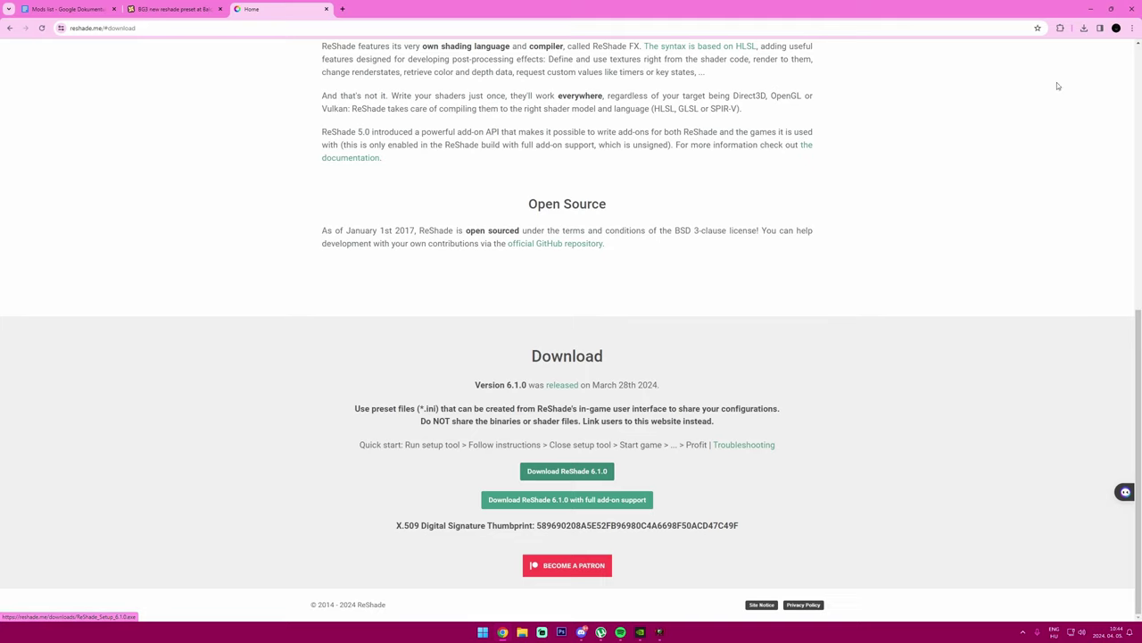
# Step: Minimize the browser, launch ReShade_Setup_6.1.0 from the Downloads folder and close the folder window
pyautogui.click(1083, 27)
pyautogui.click(1090, 11)
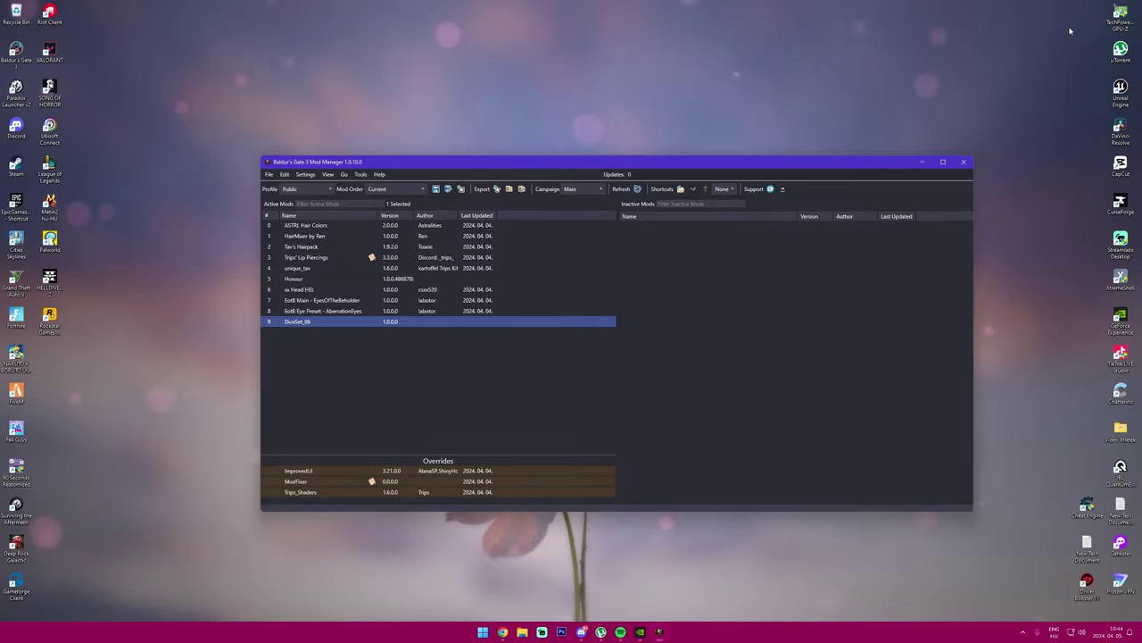
pyautogui.moveTo(738, 164); pyautogui.dragTo(699, 137)
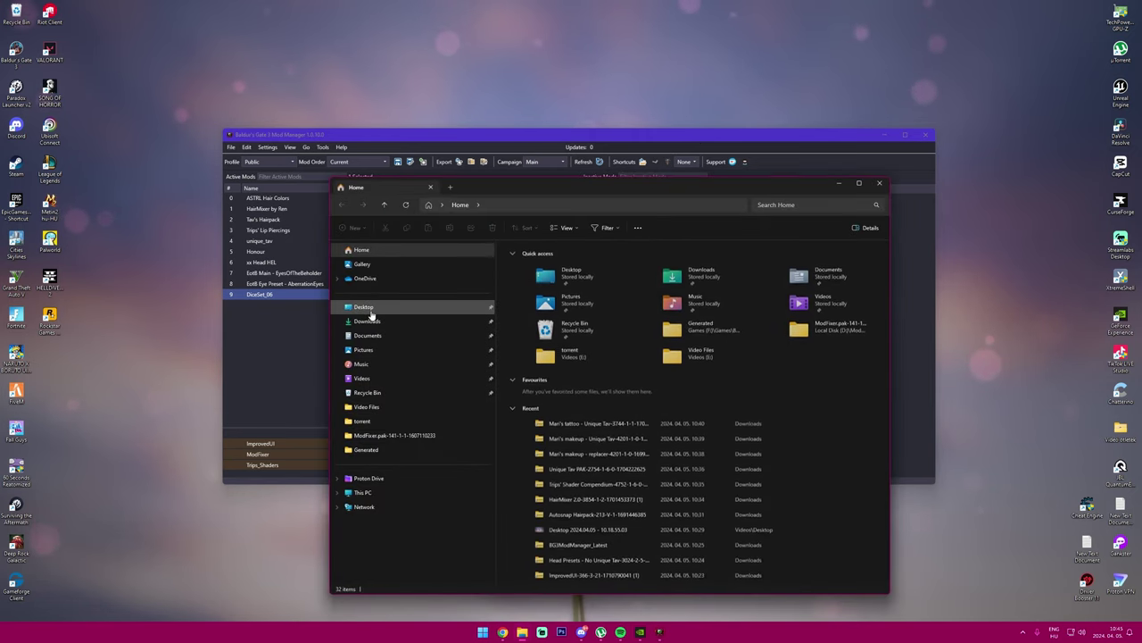
pyautogui.click(420, 321)
pyautogui.scroll(1, 539, 435)
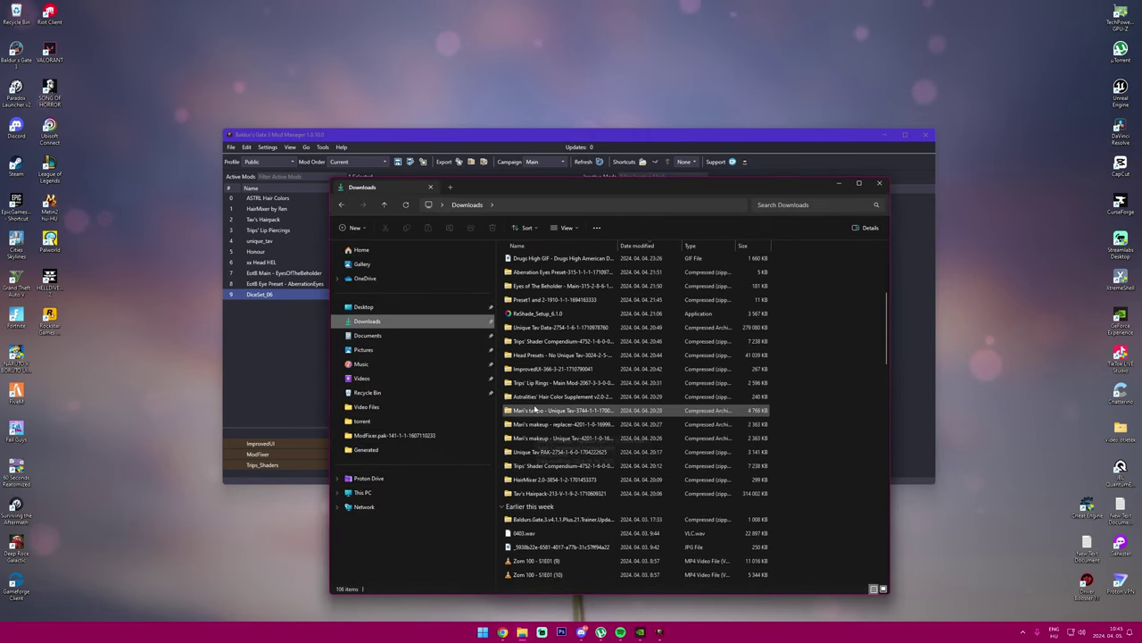
pyautogui.click(544, 313)
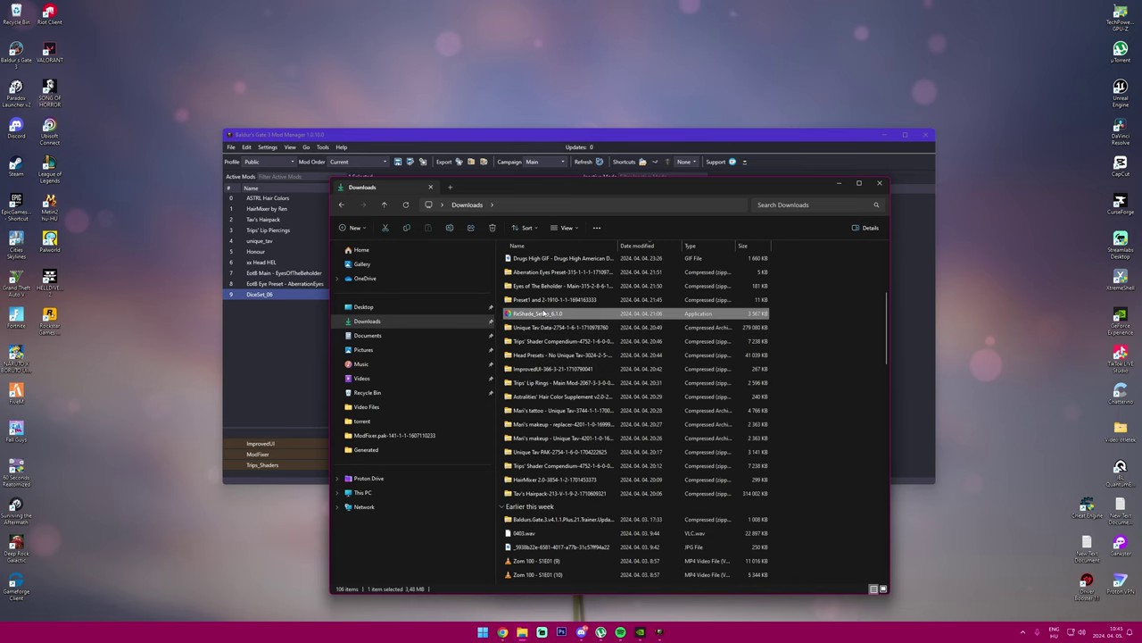
pyautogui.click(882, 183)
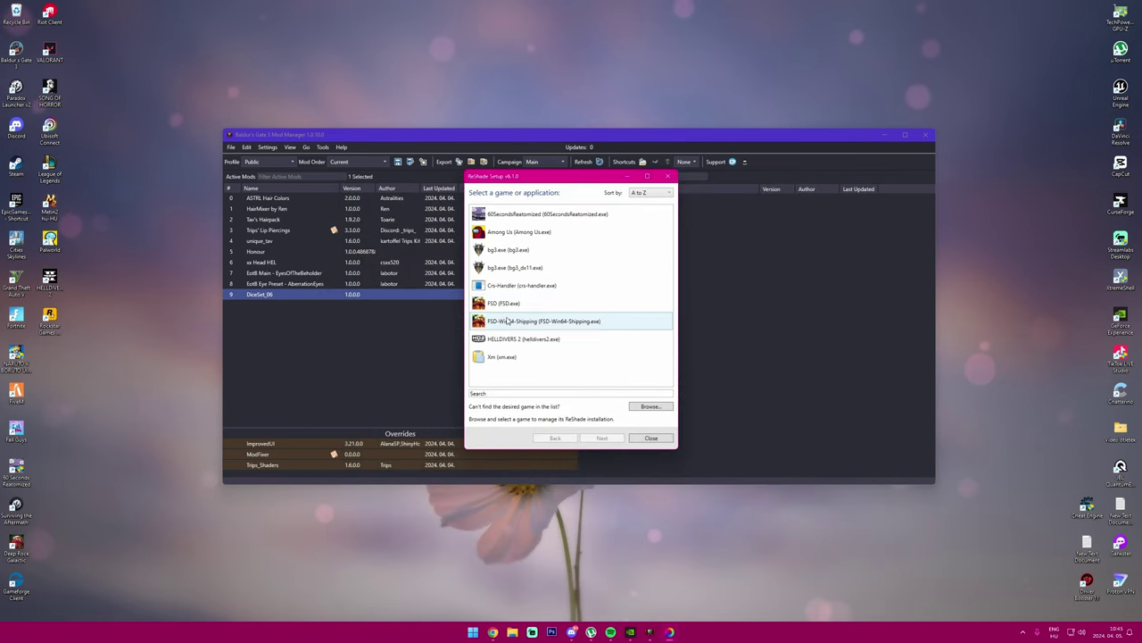
# Step: Minimize the mod manager and set ReShade Setup's target to bg3.exe (bg3_dx11.exe) with DirectX 10/11/12 as the rendering API
pyautogui.moveTo(538, 180); pyautogui.dragTo(486, 150)
pyautogui.click(884, 133)
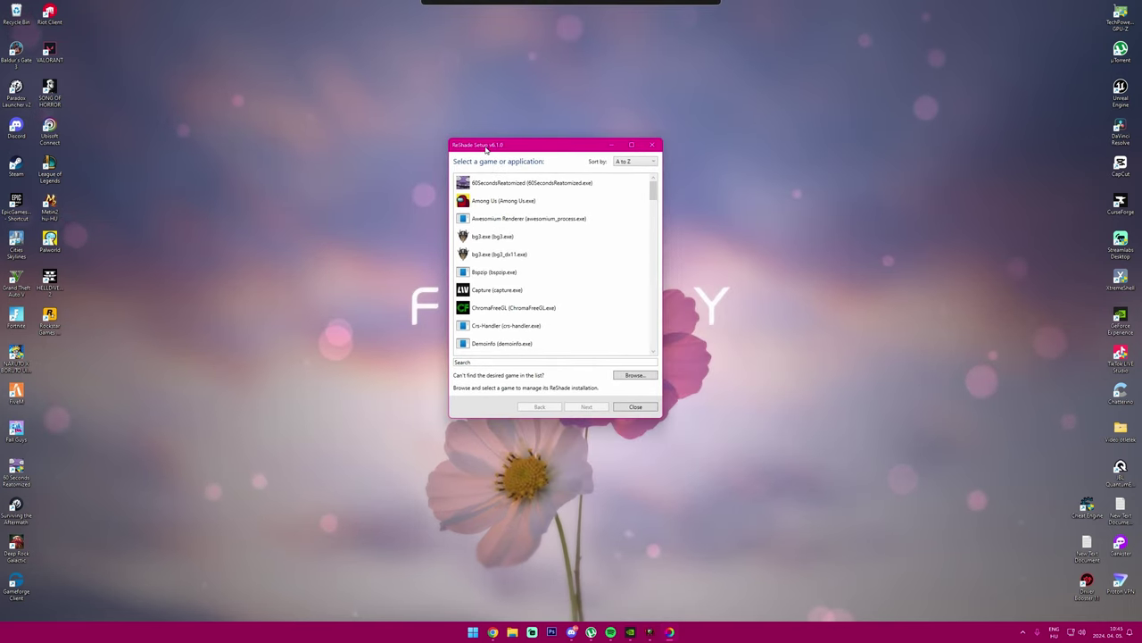
pyautogui.click(490, 255)
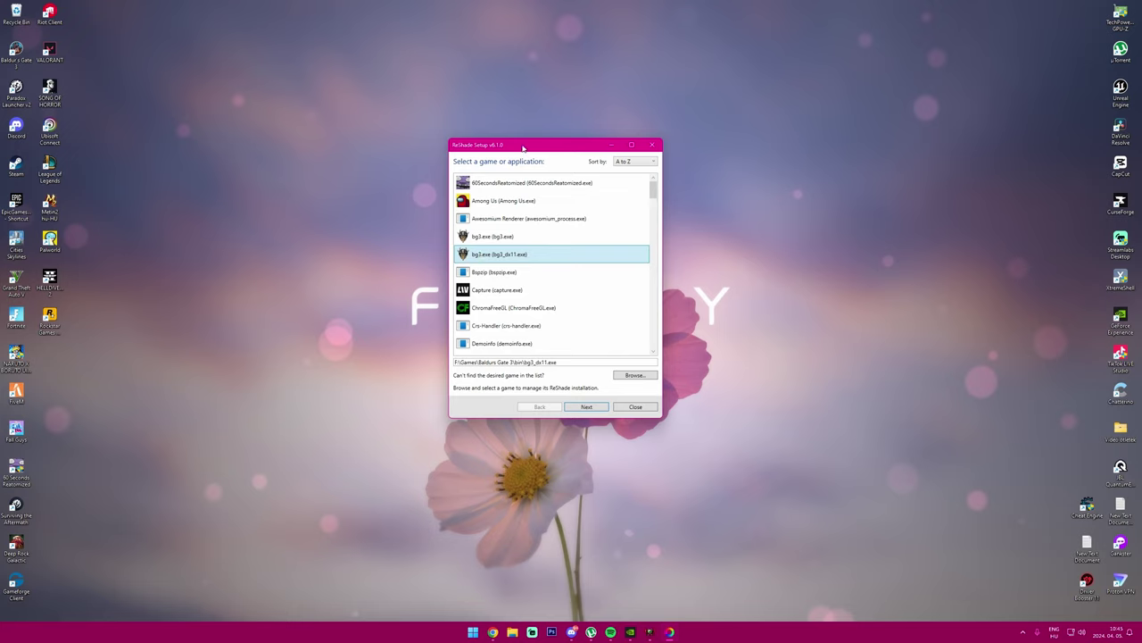
pyautogui.click(501, 259)
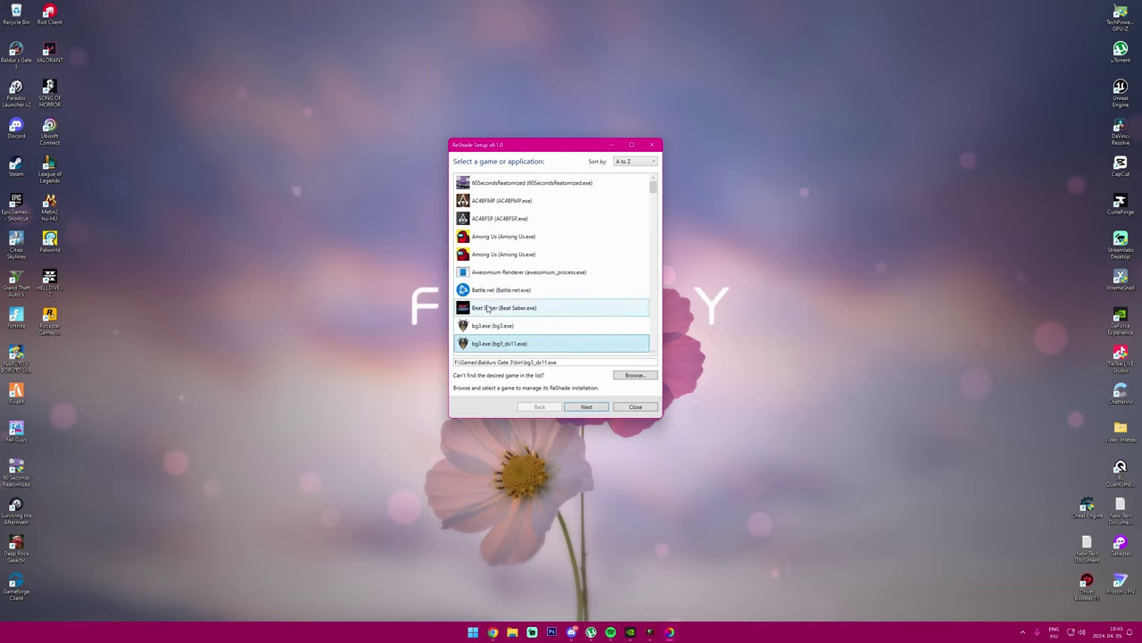
pyautogui.click(588, 407)
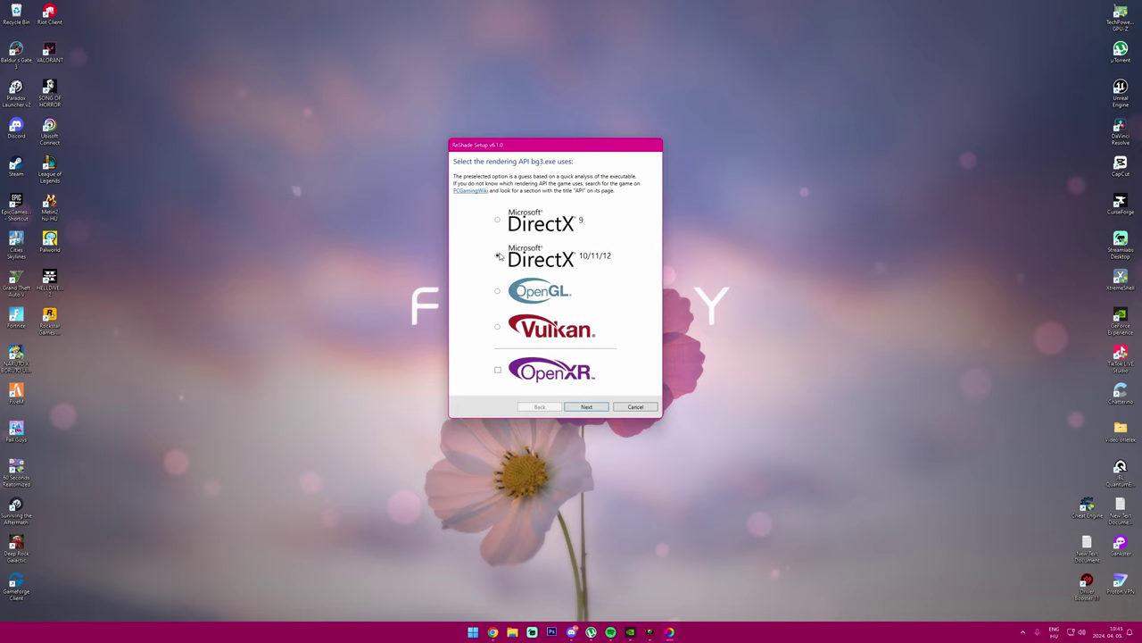
pyautogui.click(597, 406)
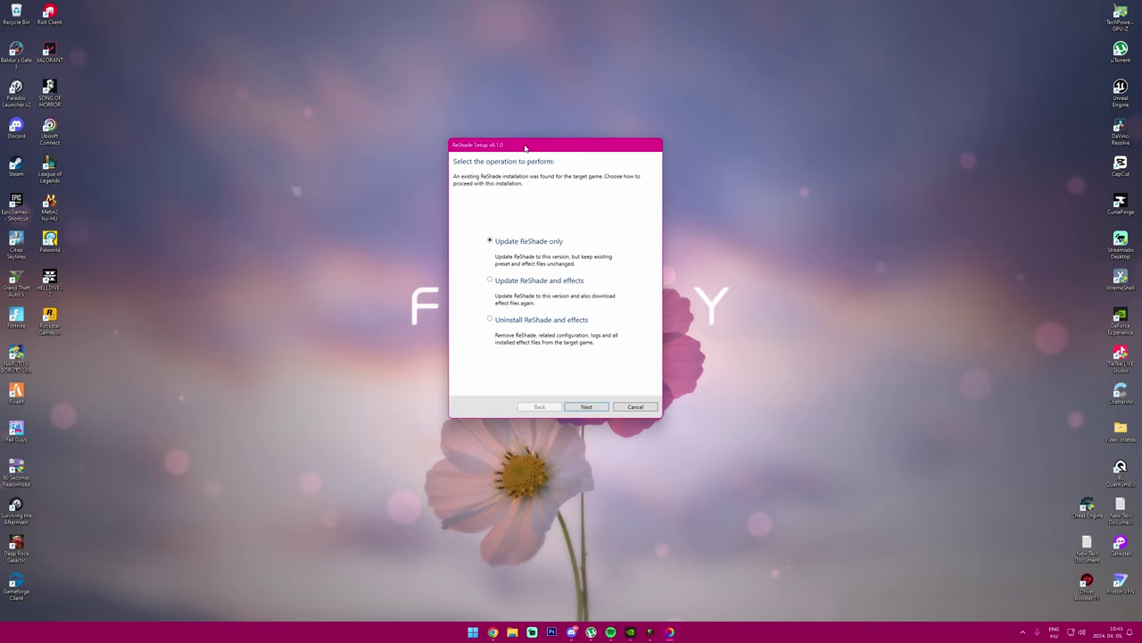
pyautogui.moveTo(525, 148); pyautogui.dragTo(547, 181)
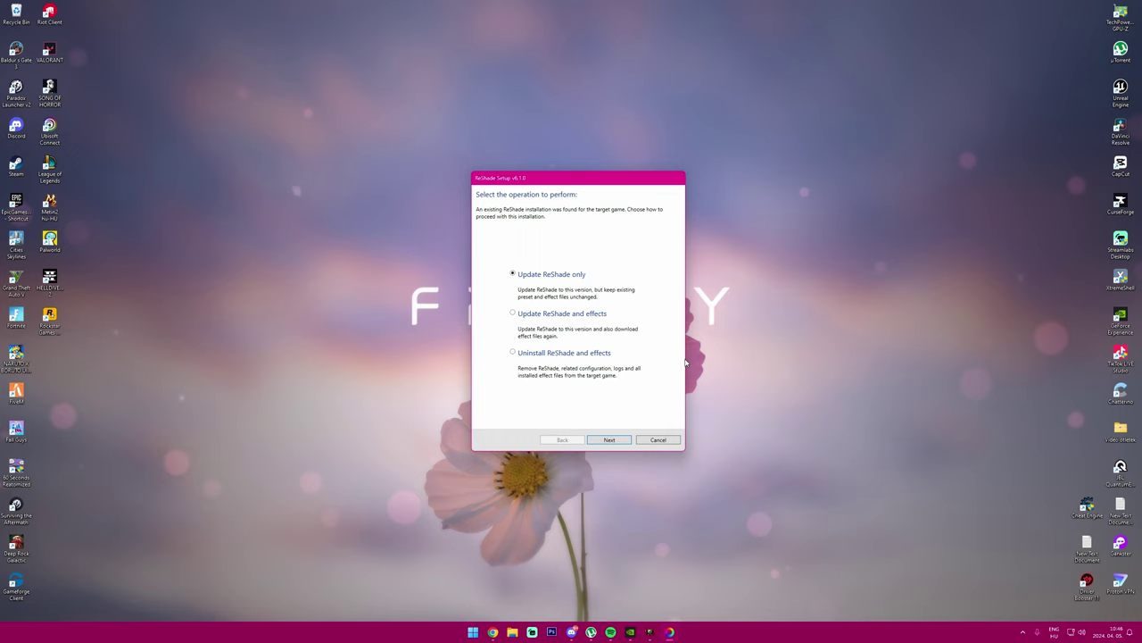
# Step: Cancel ReShade Setup, switch back to the browser and close the reshade.me page
pyautogui.click(663, 440)
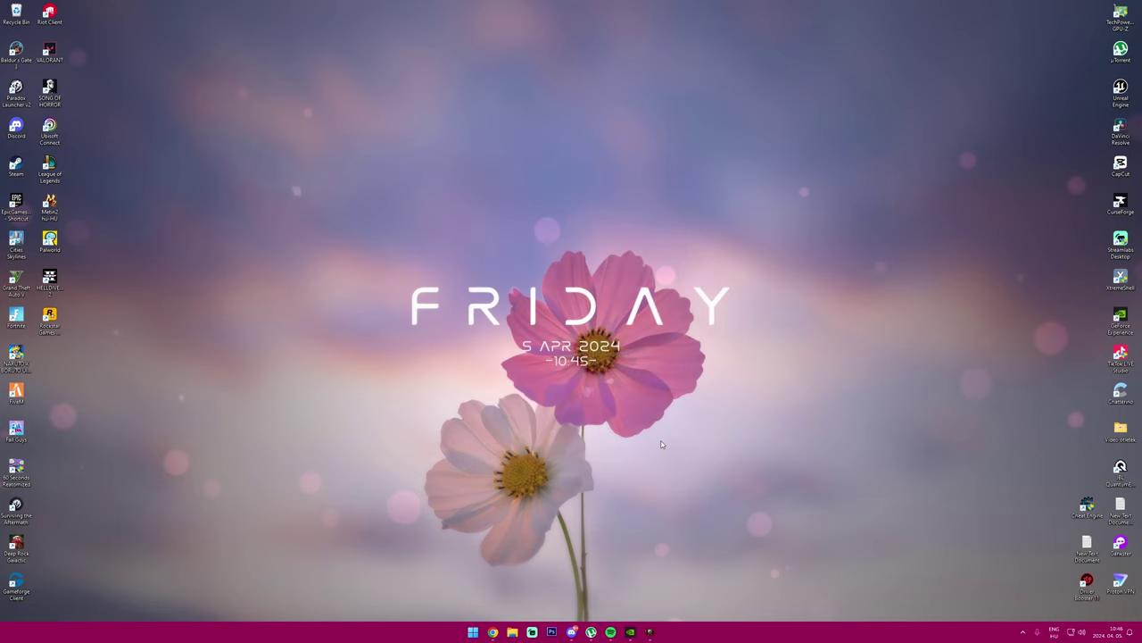
pyautogui.click(503, 632)
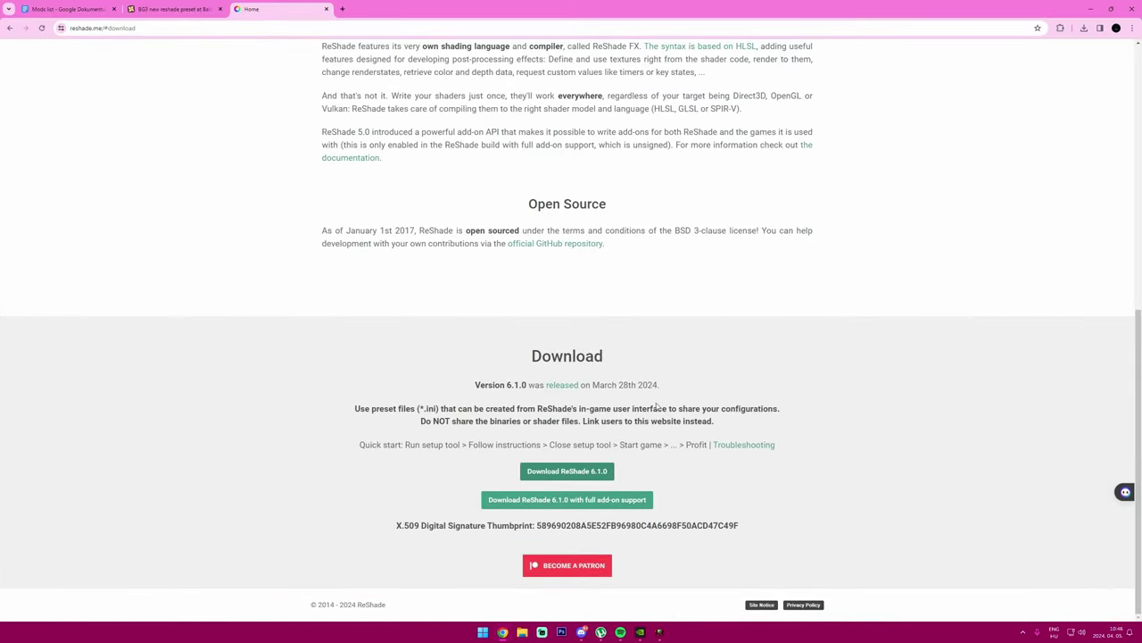
pyautogui.click(325, 9)
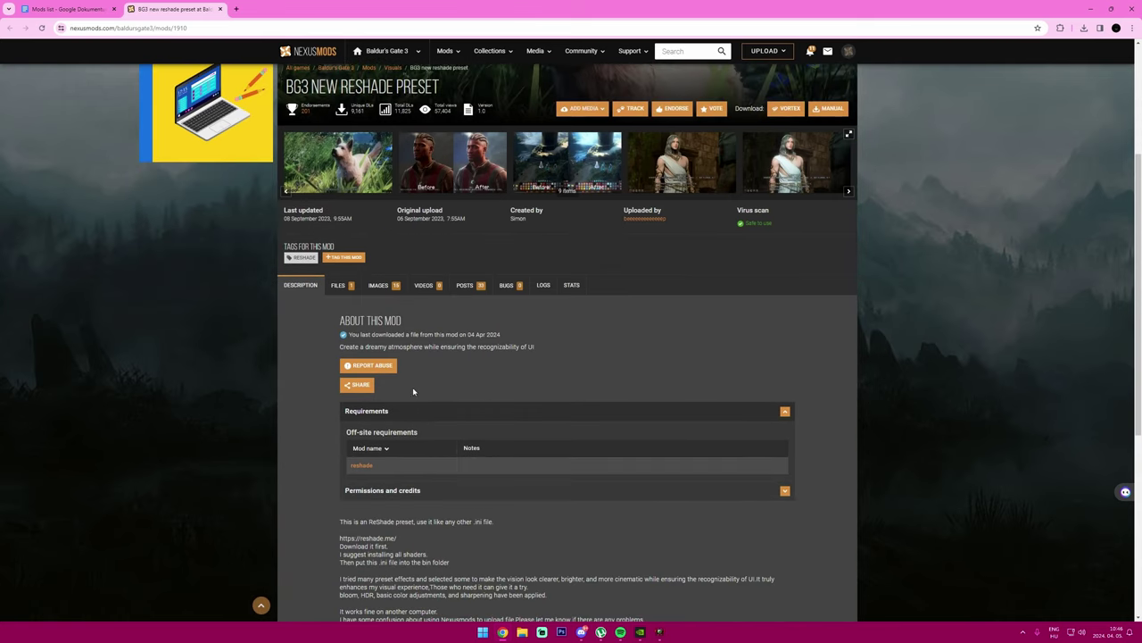
# Step: Download the reshade mod's Preset1 and 2 file manually with the slow download and save it in the Downloads folder
pyautogui.scroll(-2, 413, 391)
pyautogui.click(347, 153)
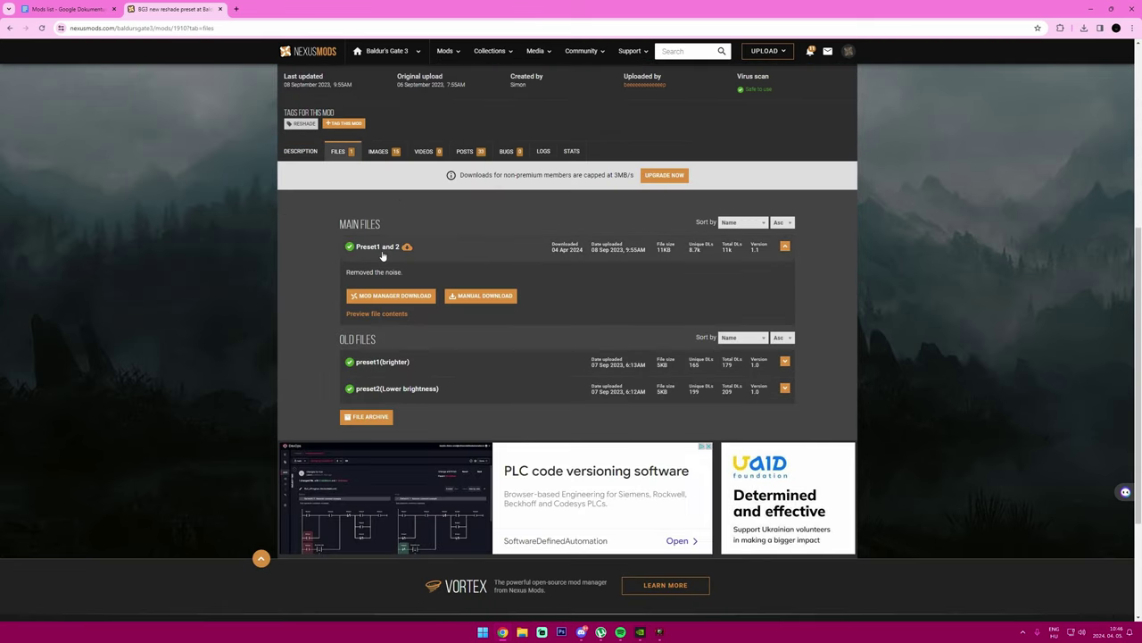
pyautogui.click(459, 295)
pyautogui.click(467, 365)
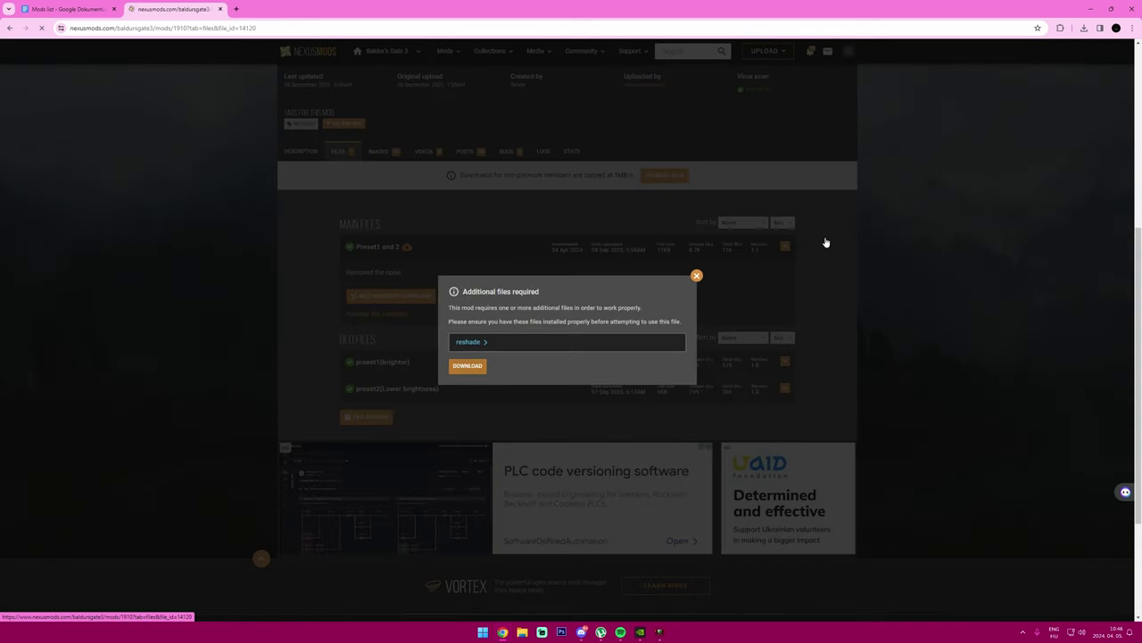
pyautogui.scroll(-6, 609, 430)
pyautogui.scroll(2, 612, 365)
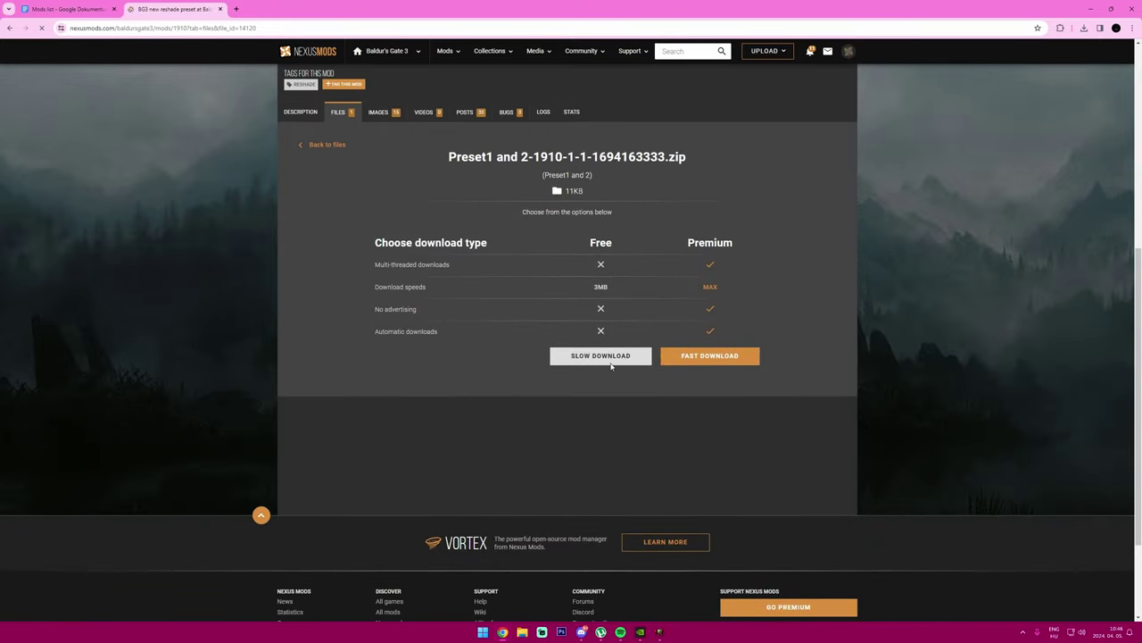
pyautogui.click(611, 365)
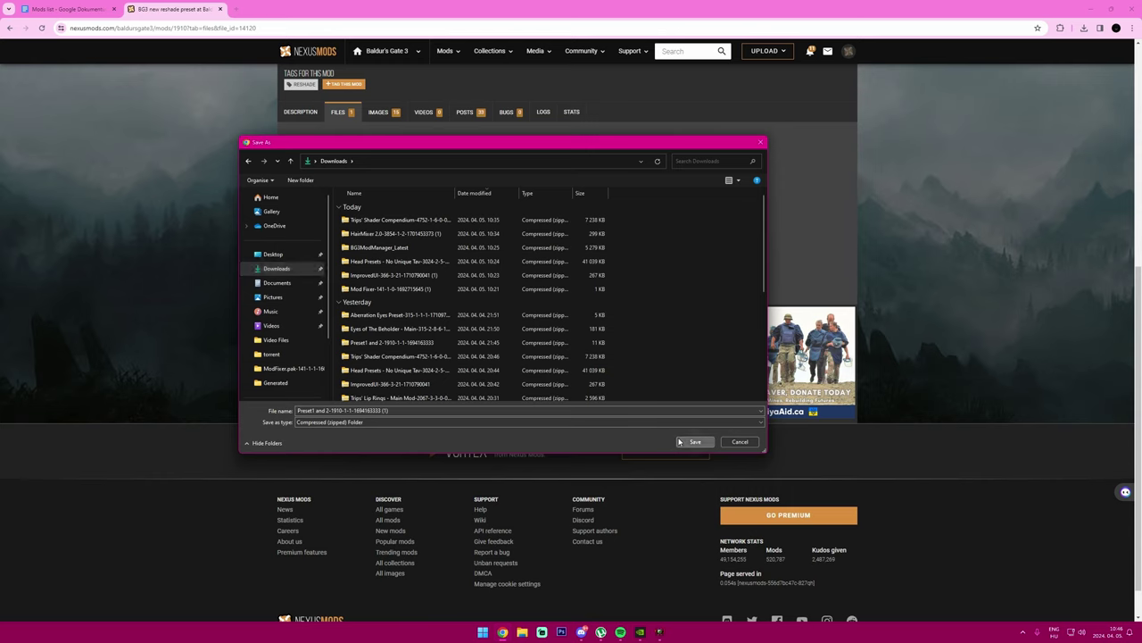
pyautogui.click(695, 442)
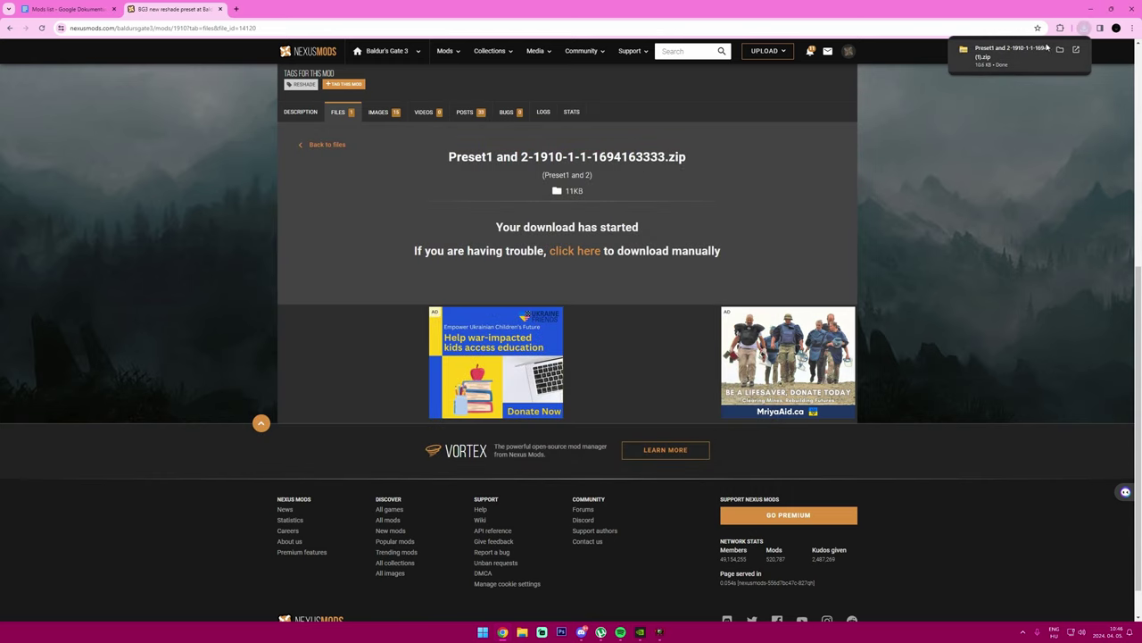
# Step: Minimize the browser, reposition the Preset1 and 2 archive window and select both BG3 Bloom+HDR preset files
pyautogui.click(1095, 7)
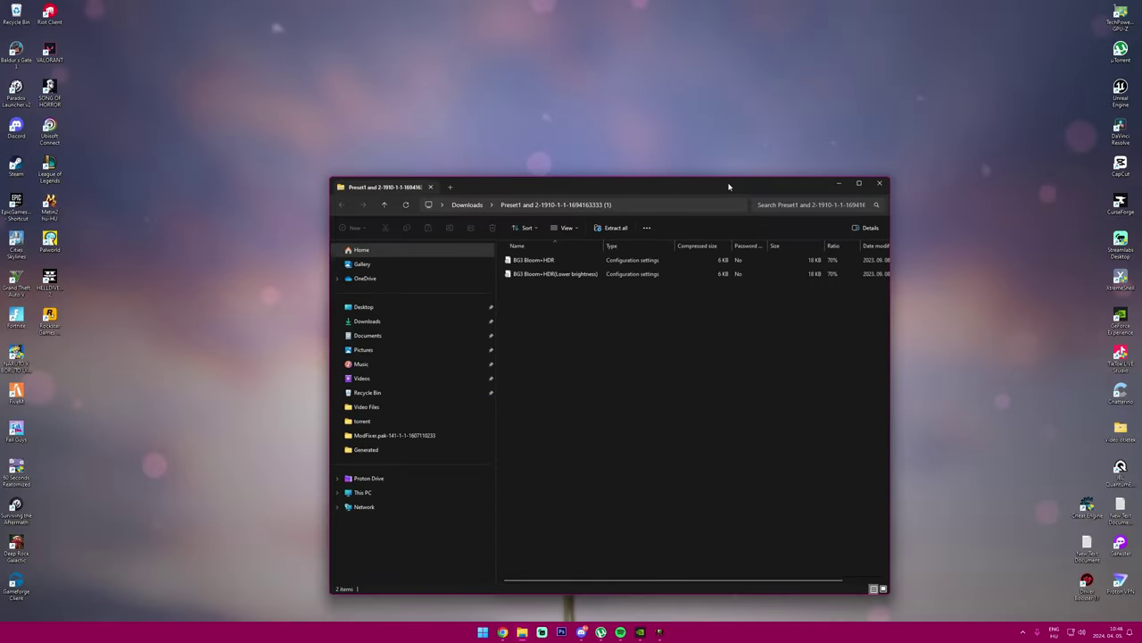
pyautogui.moveTo(729, 191); pyautogui.dragTo(672, 162)
pyautogui.moveTo(485, 286); pyautogui.dragTo(678, 250)
pyautogui.click(455, 258)
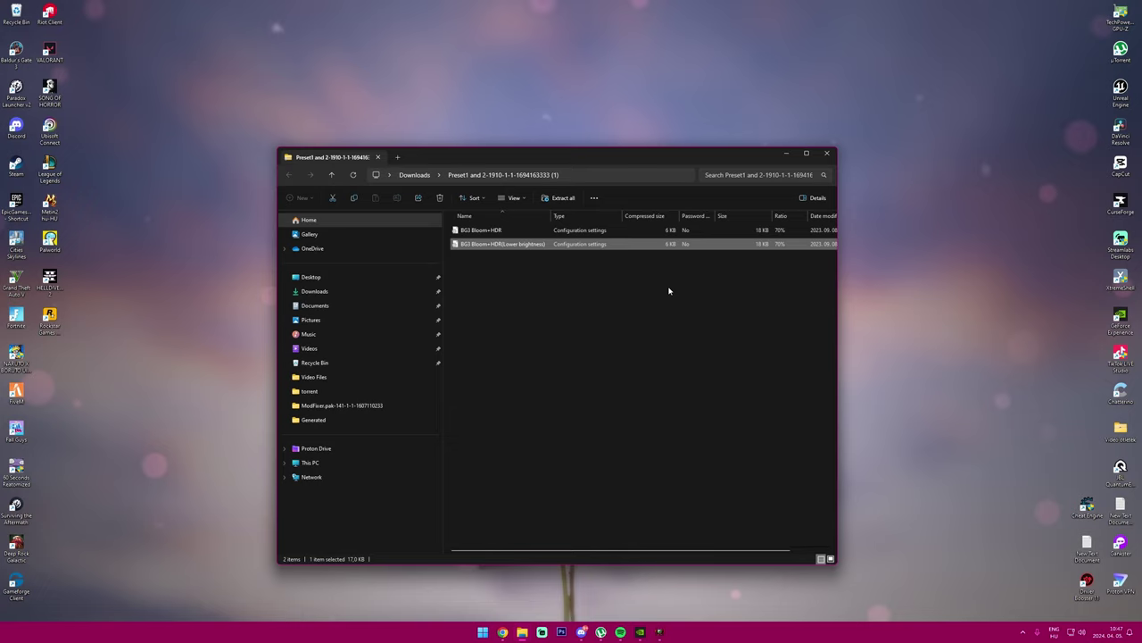
pyautogui.moveTo(684, 337); pyautogui.dragTo(571, 237)
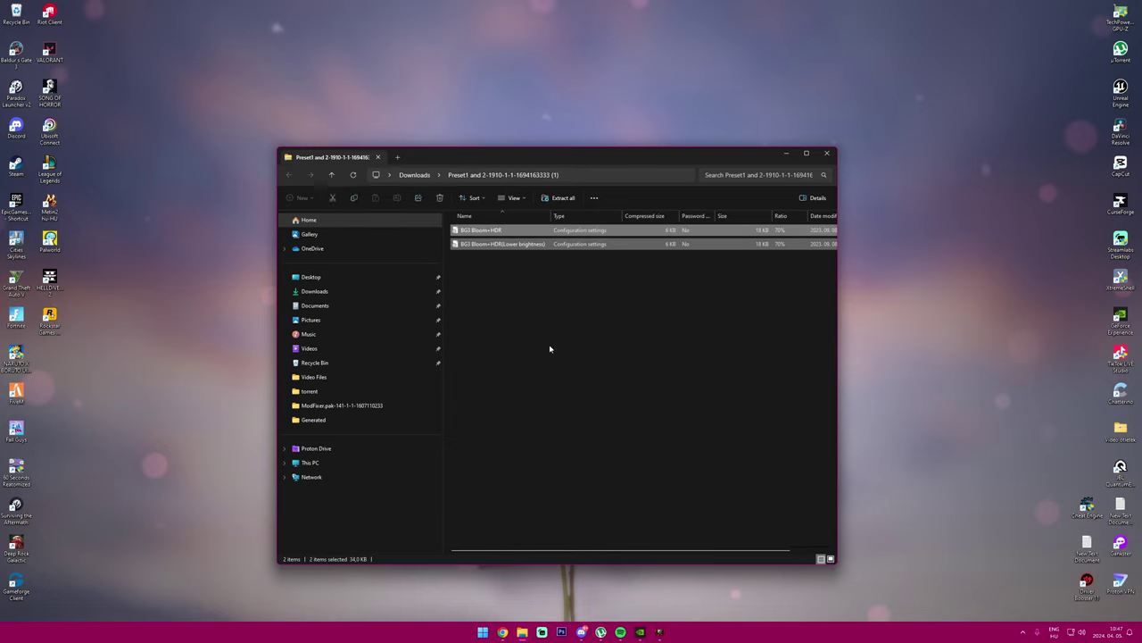
pyautogui.click(693, 327)
pyautogui.moveTo(643, 355); pyautogui.dragTo(510, 134)
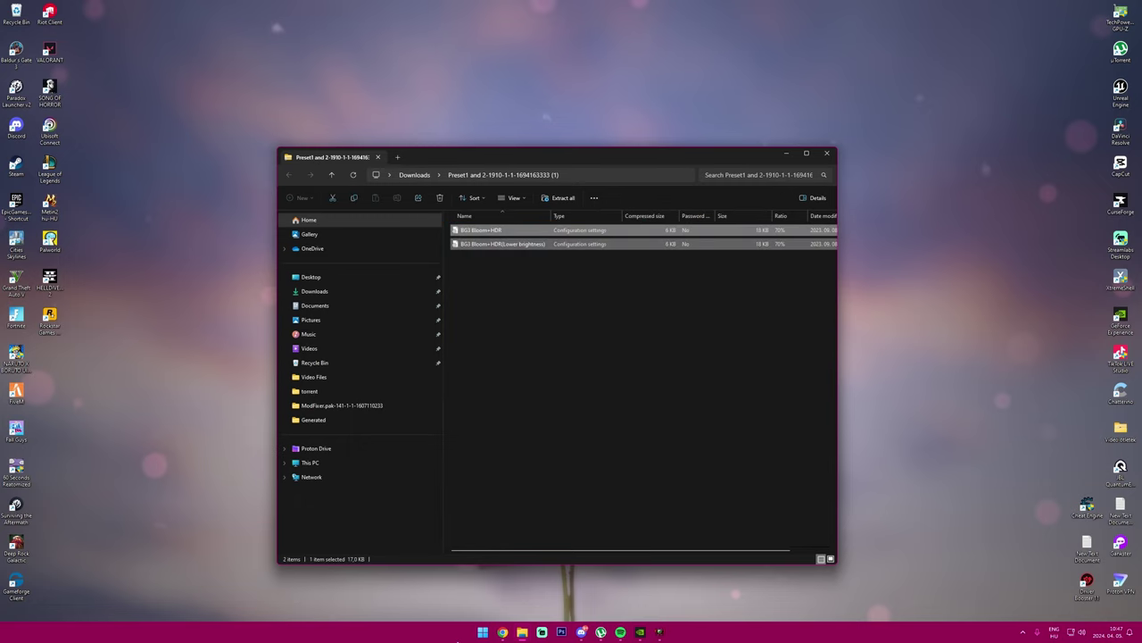
# Step: Check the preset mod's description in the browser for the folder the .ini file goes into, and minimize the browser
pyautogui.click(503, 631)
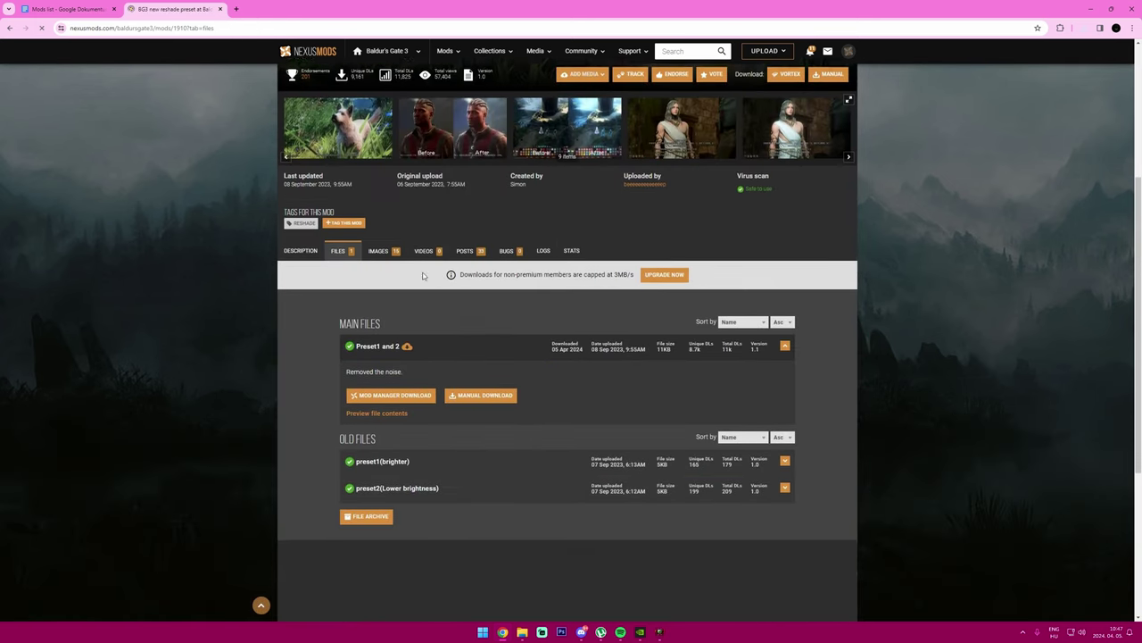
pyautogui.click(306, 240)
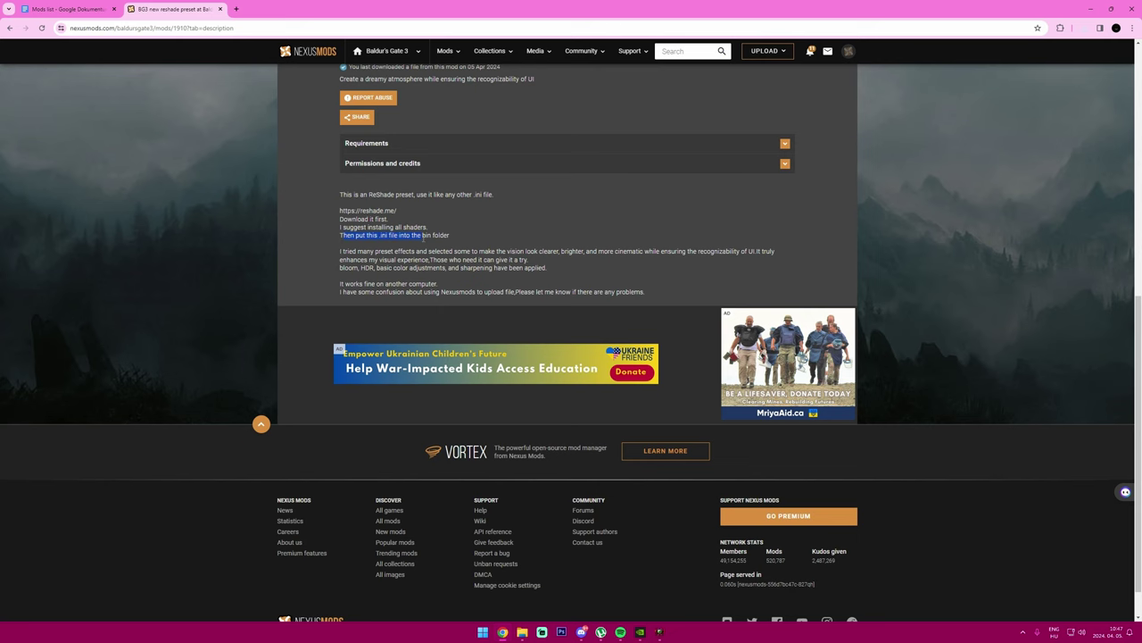
pyautogui.click(1088, 8)
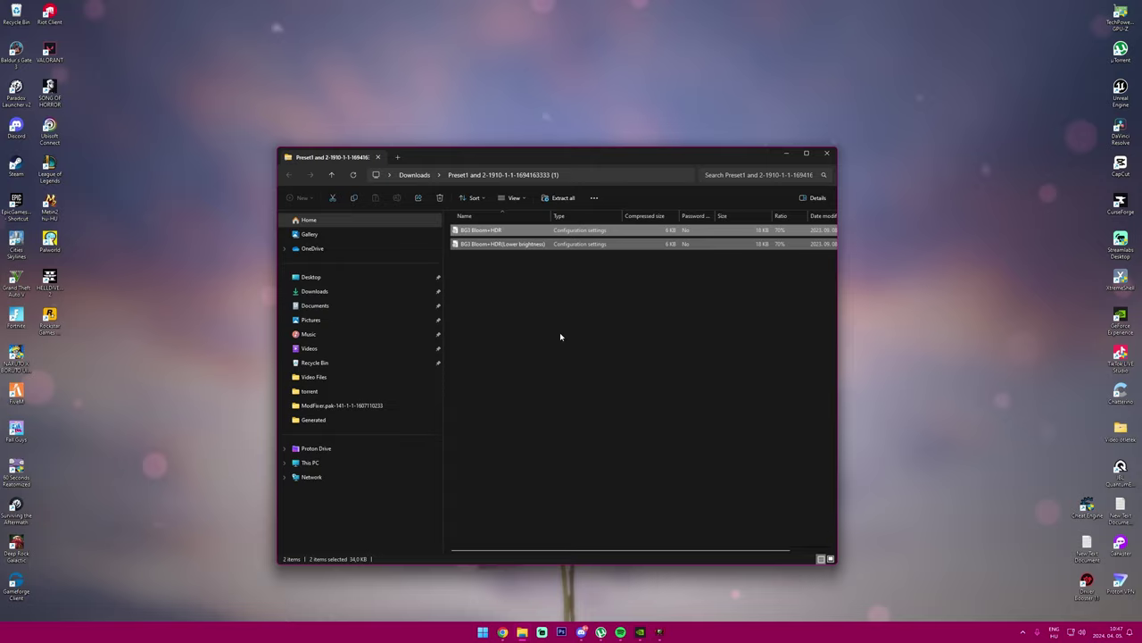
# Step: Launch Baldur's Gate 3 from the desktop, zoom in on the party and view the character in the inventory screen
pyautogui.doubleClick(14, 54)
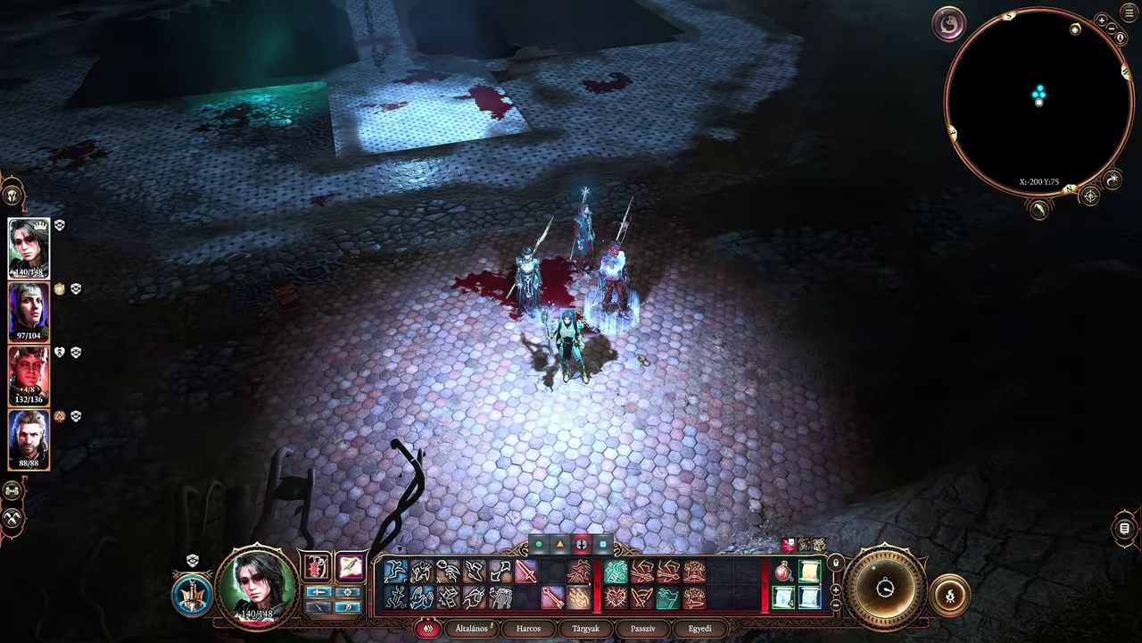
pyautogui.scroll(5, 571, 322)
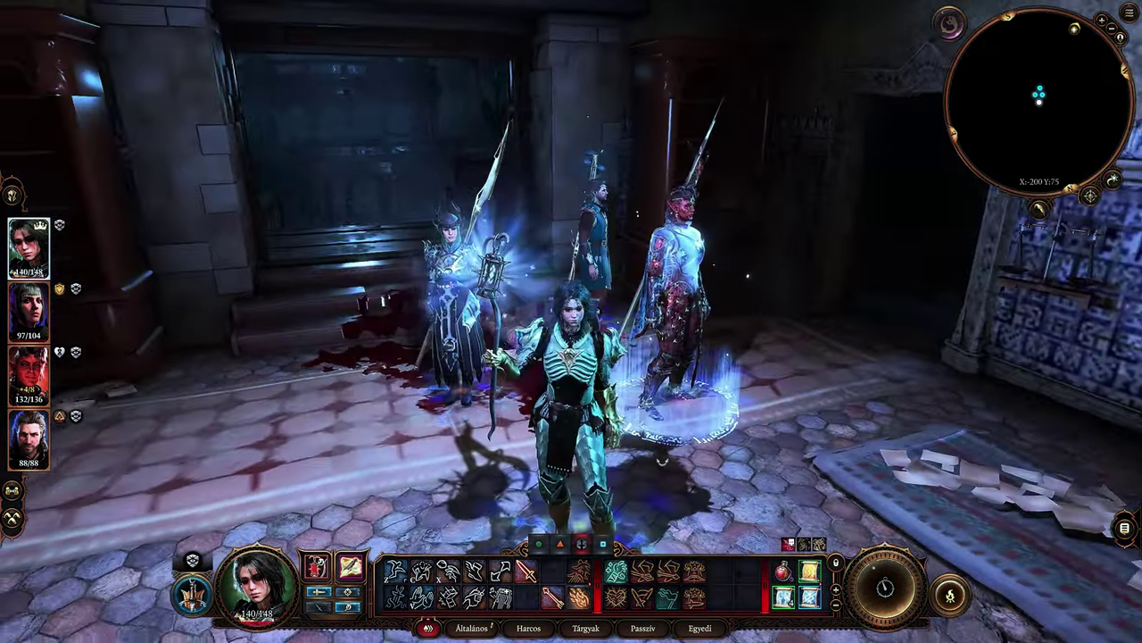
pyautogui.press('i')
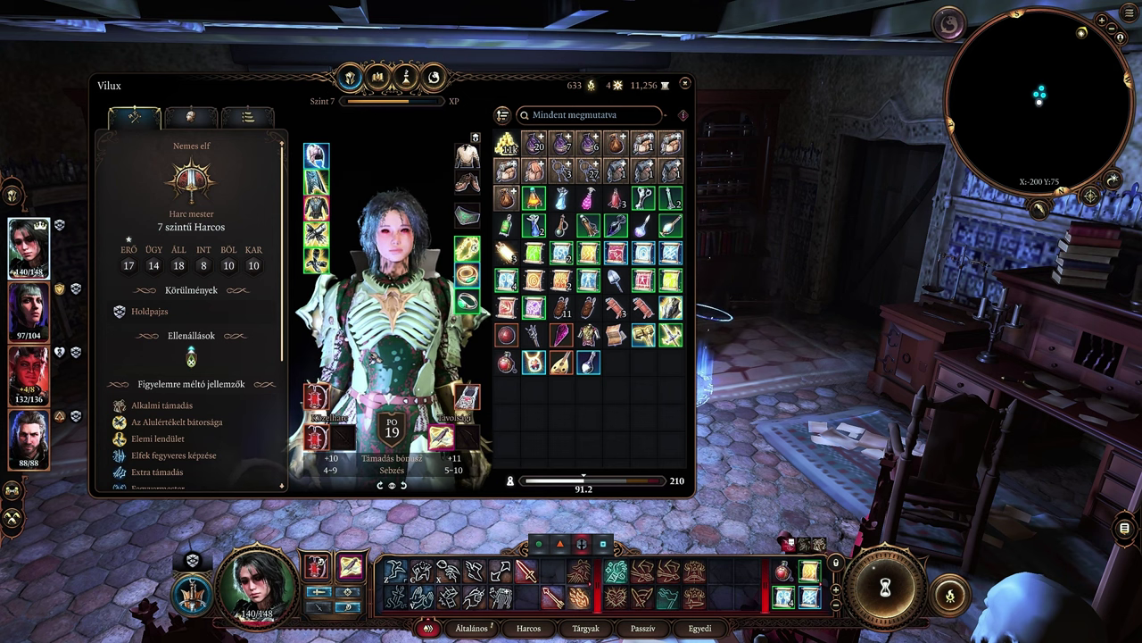
pyautogui.press('i')
# Step: Bring up the ReShade overlay, open the active preset's bin folder in File Explorer and look through its files
pyautogui.press('Home')
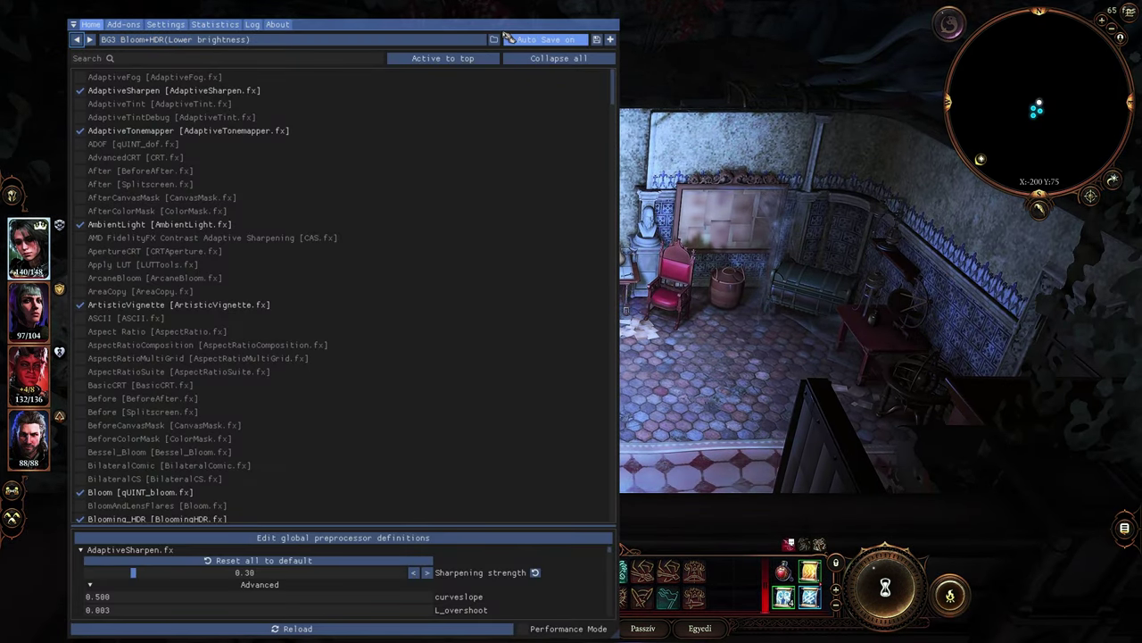
pyautogui.press('Home')
pyautogui.press('Home')
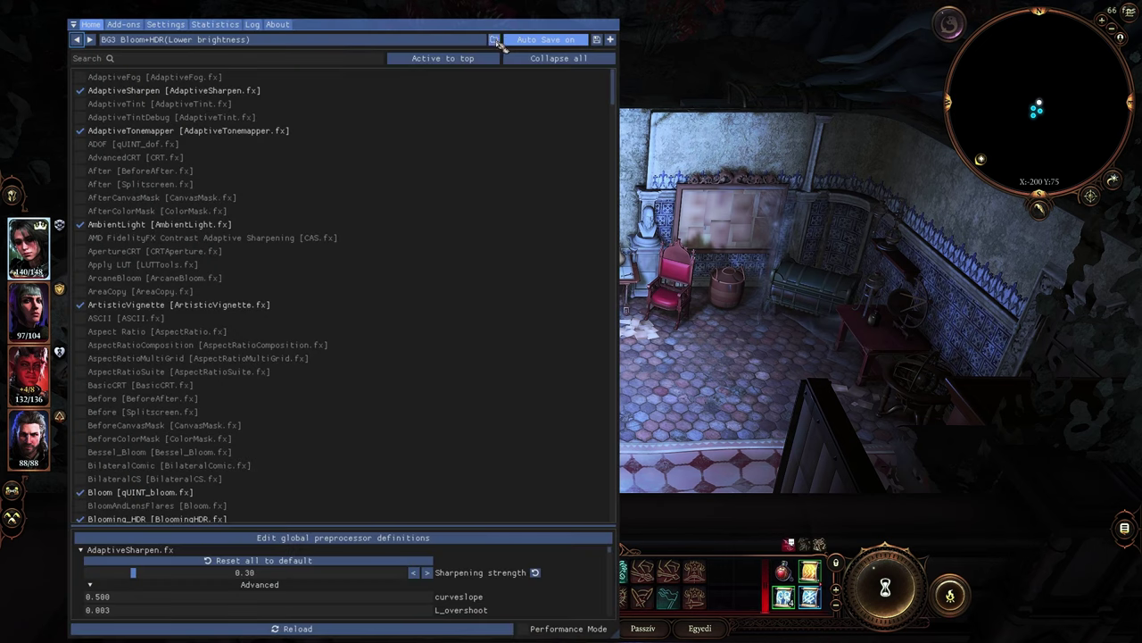
pyautogui.click(494, 41)
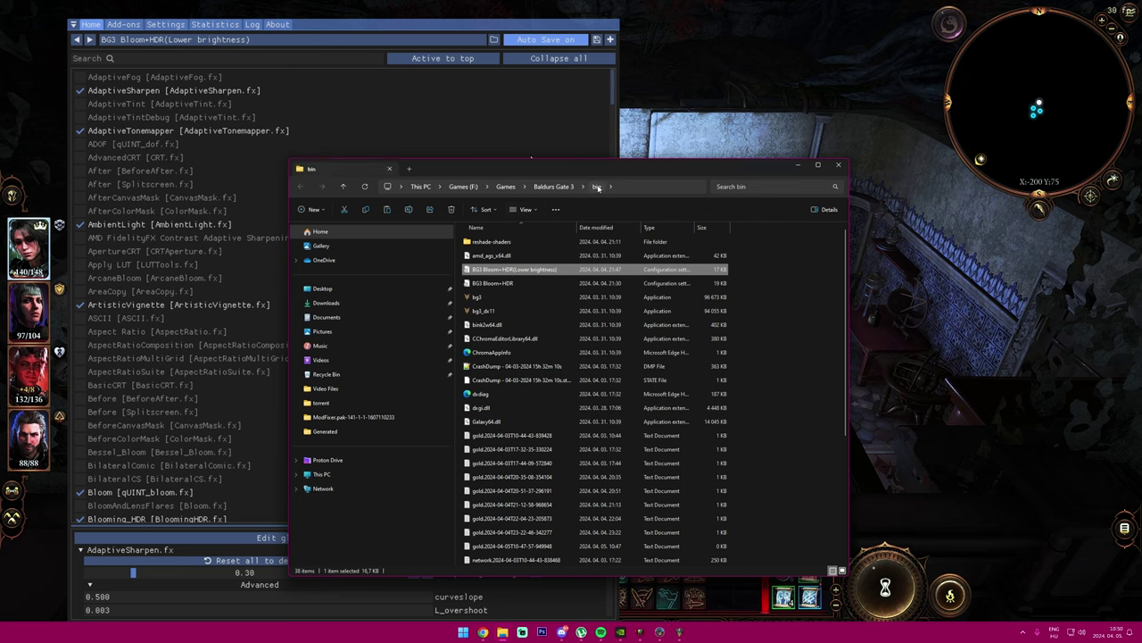
pyautogui.click(807, 299)
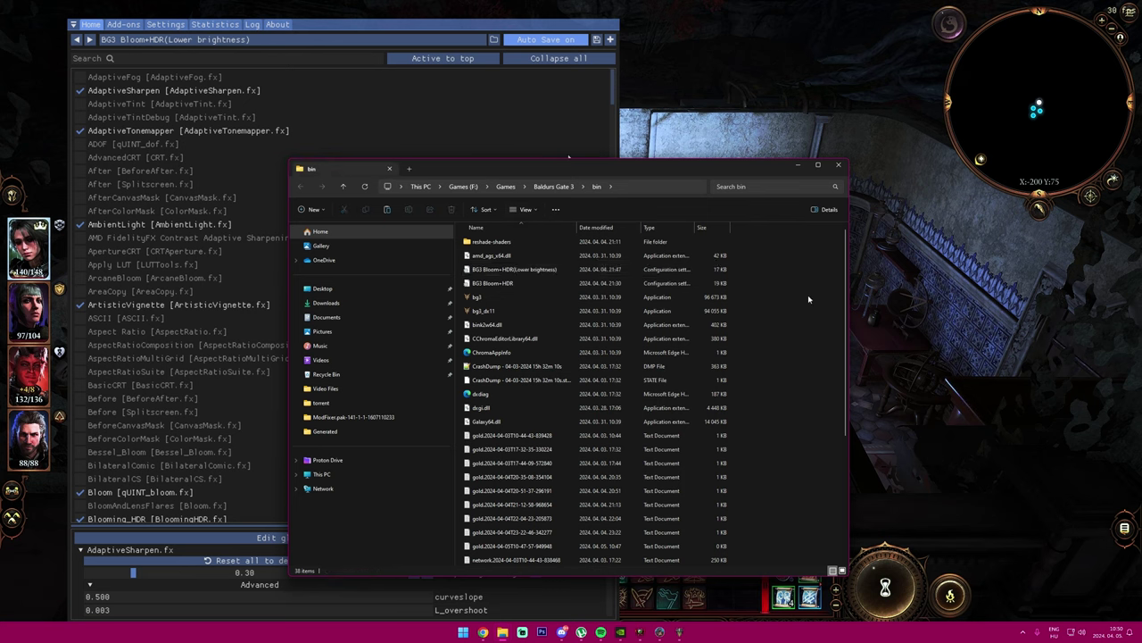
pyautogui.scroll(-5, 805, 310)
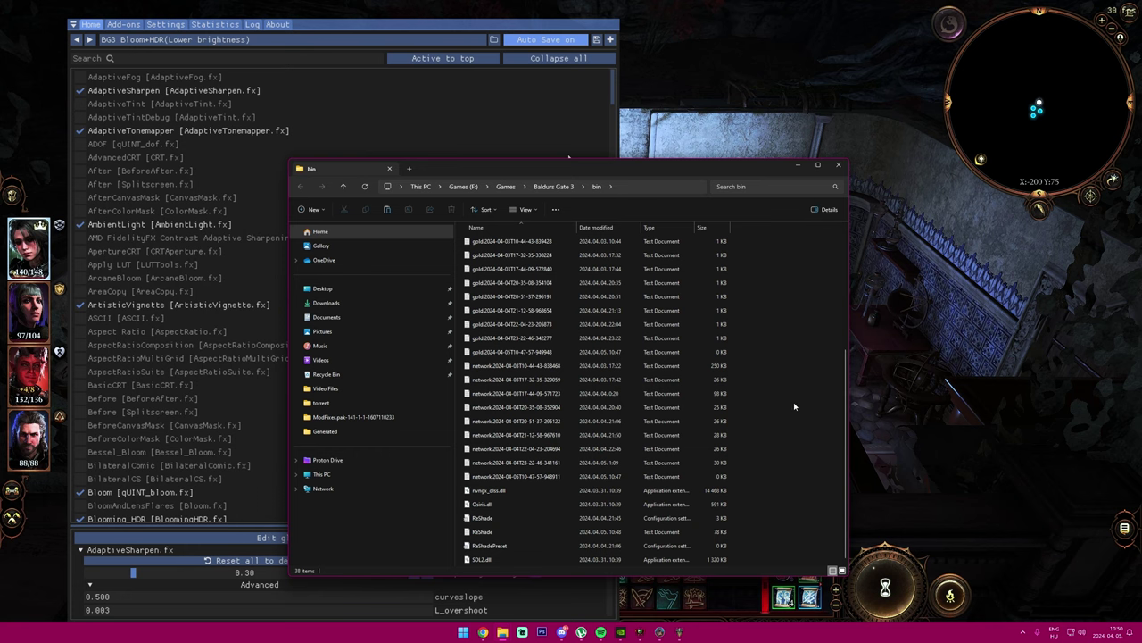
# Step: Try to copy both BG3 Bloom+HDR presets from the archive into the game's bin folder, and put both folder windows away
pyautogui.hotkey('ctrl', 'v')
pyautogui.press('Return')
pyautogui.moveTo(499, 630)
pyautogui.moveTo(612, 329); pyautogui.dragTo(479, 245)
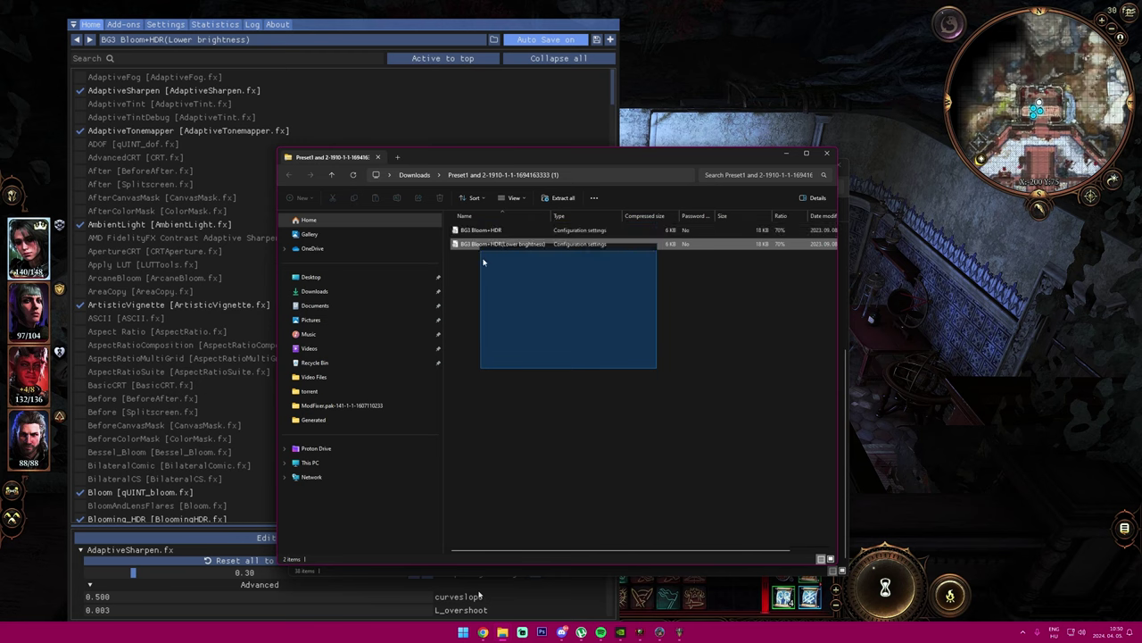
pyautogui.moveTo(535, 157); pyautogui.dragTo(918, 208)
pyautogui.hotkey('ctrl', 'a')
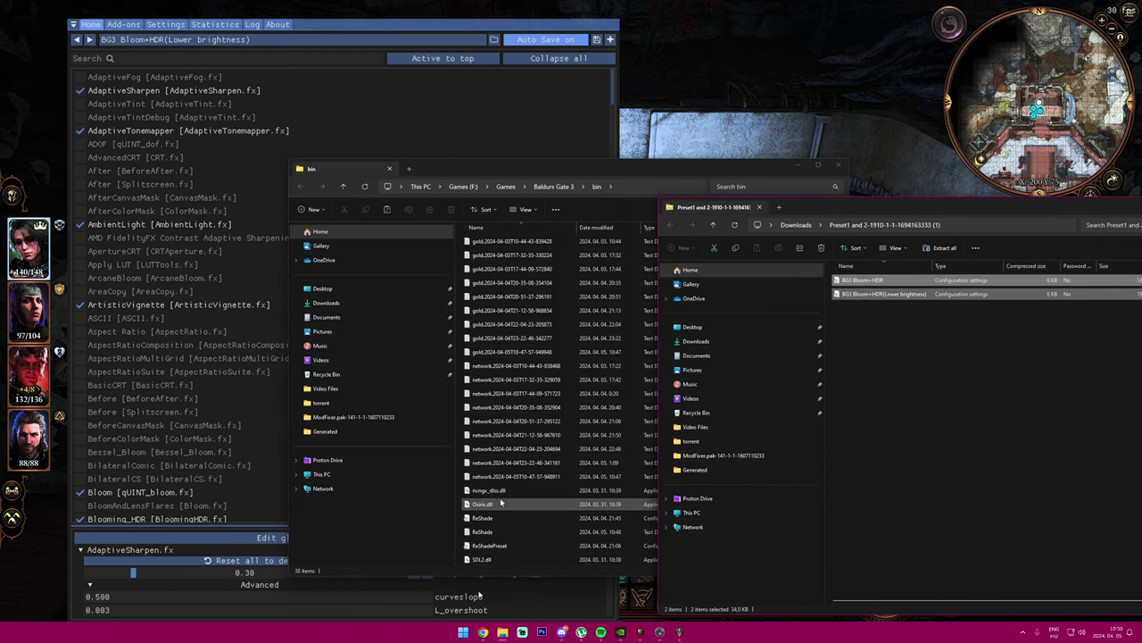
pyautogui.moveTo(1026, 215); pyautogui.dragTo(667, 199)
pyautogui.click(908, 189)
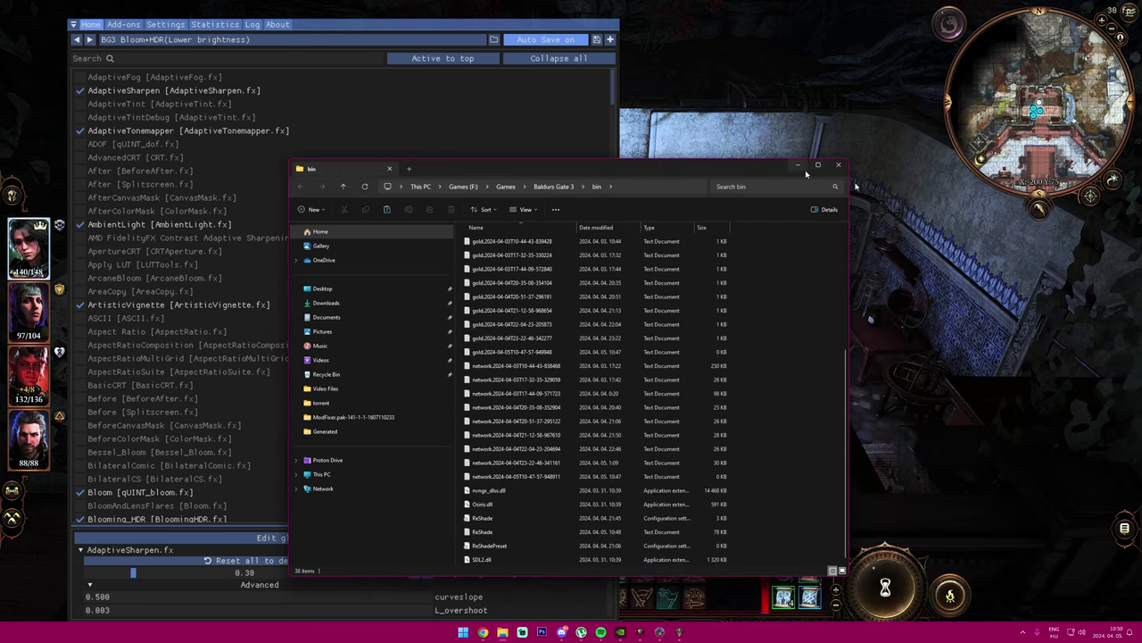
pyautogui.click(807, 176)
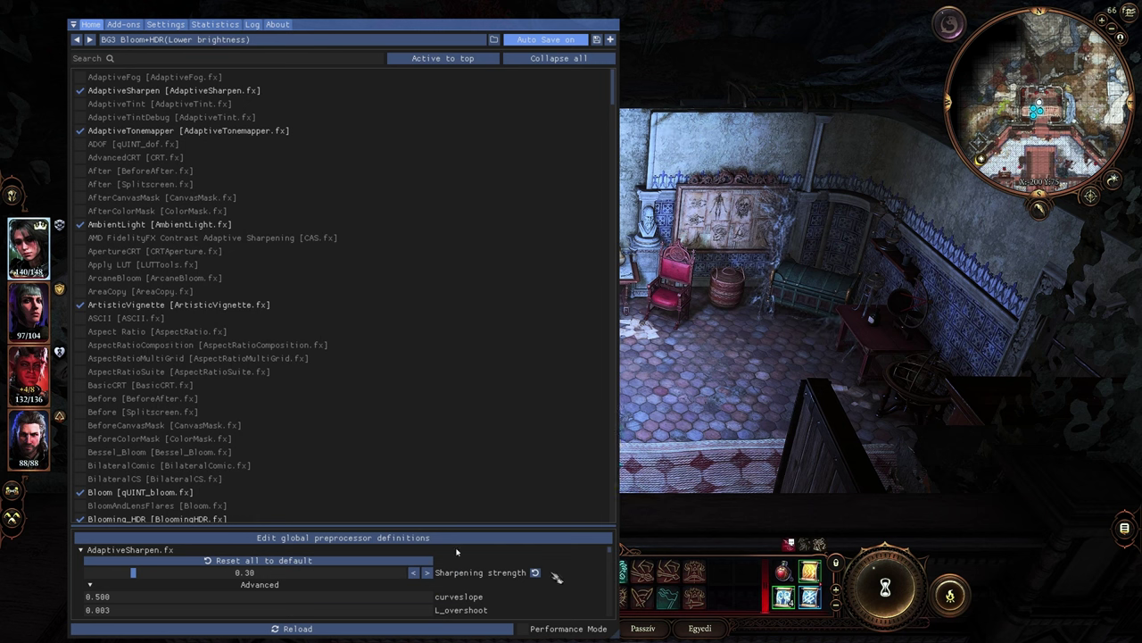
# Step: Reload ReShade's effects, switch the preset to BG3 Bloom+HDR.ini and hide the overlay
pyautogui.click(281, 629)
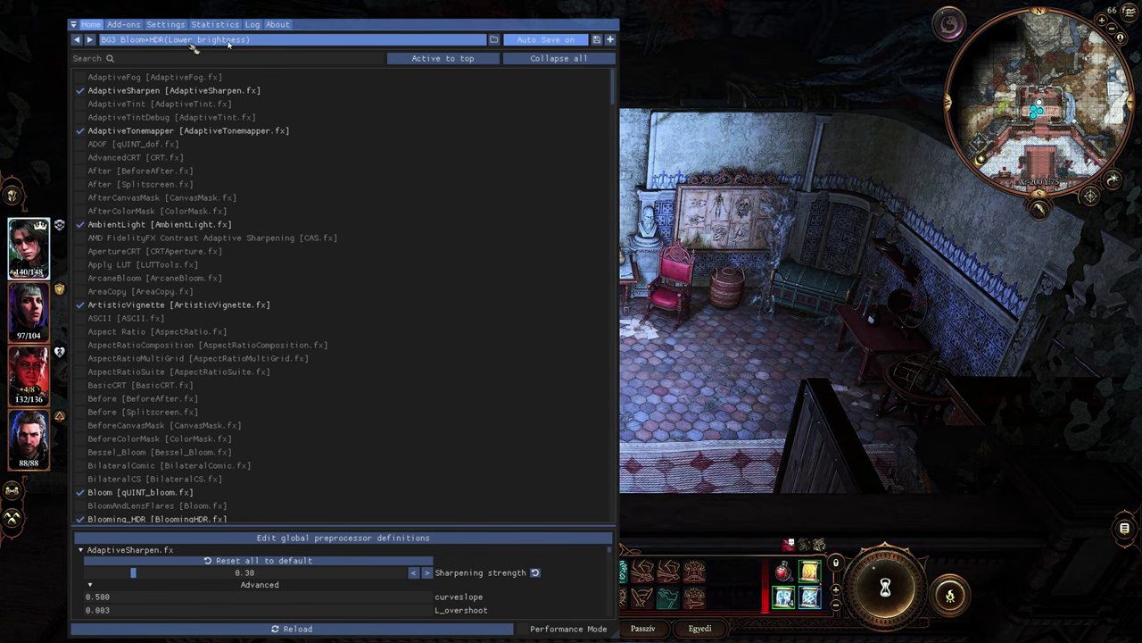
pyautogui.click(150, 40)
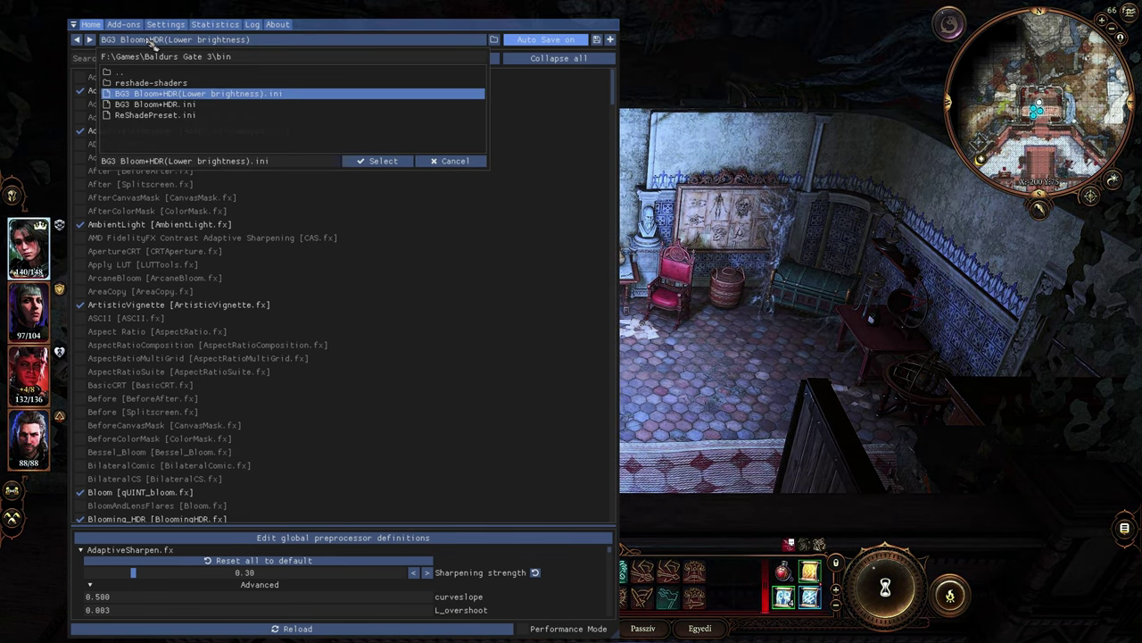
pyautogui.click(152, 105)
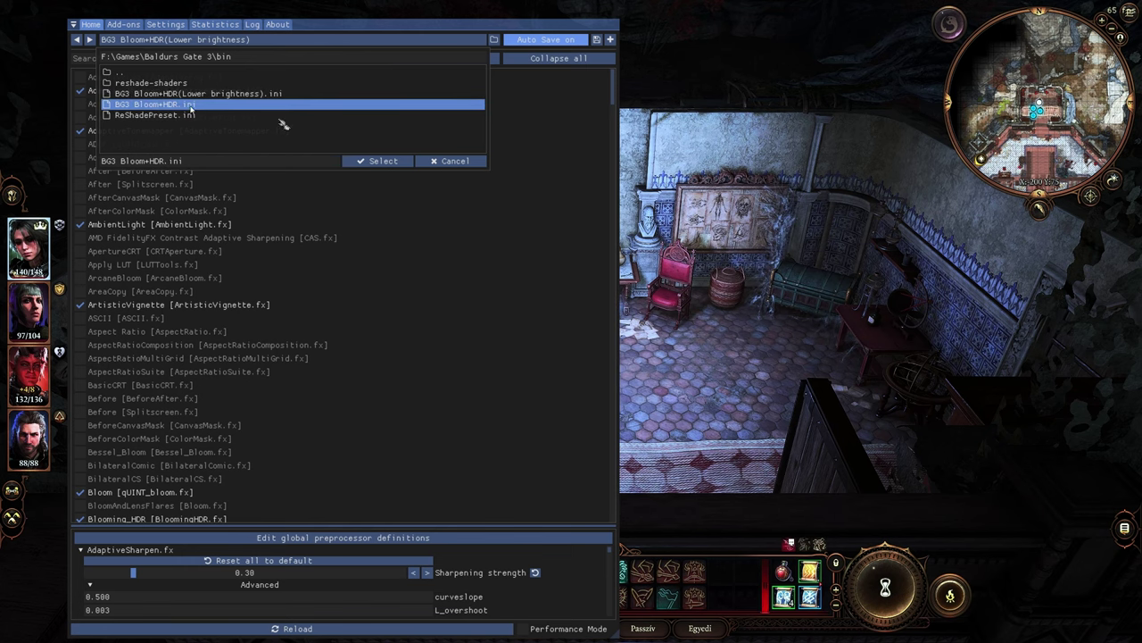
pyautogui.click(374, 161)
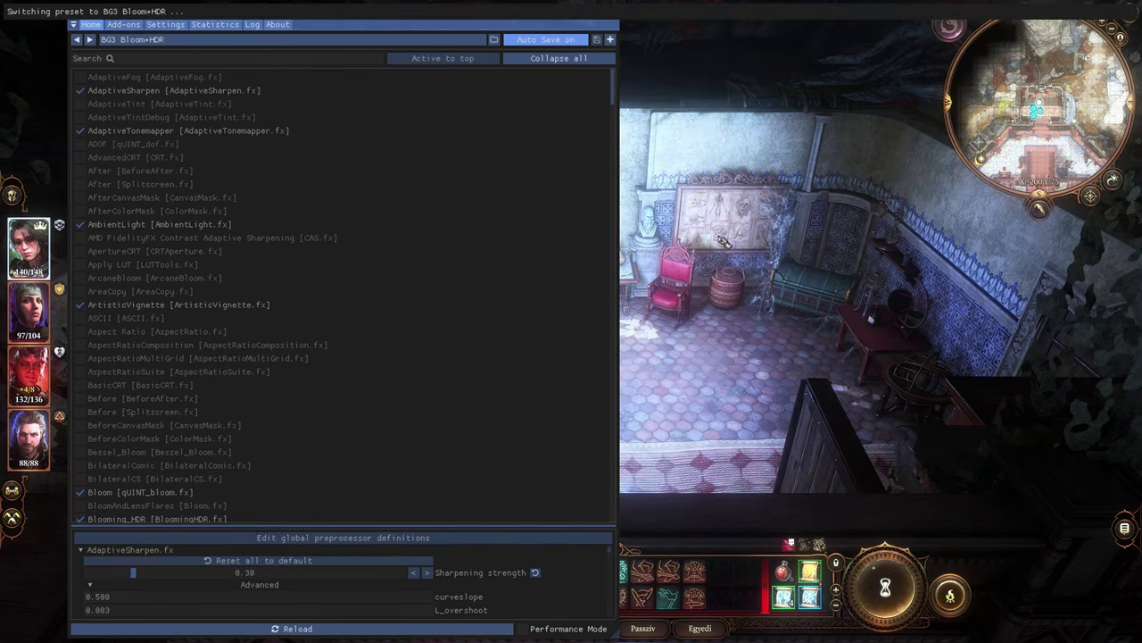
pyautogui.press('Home')
# Step: Rotate the camera around the room and view the character in the inventory to examine the look of the active preset
pyautogui.press('q')
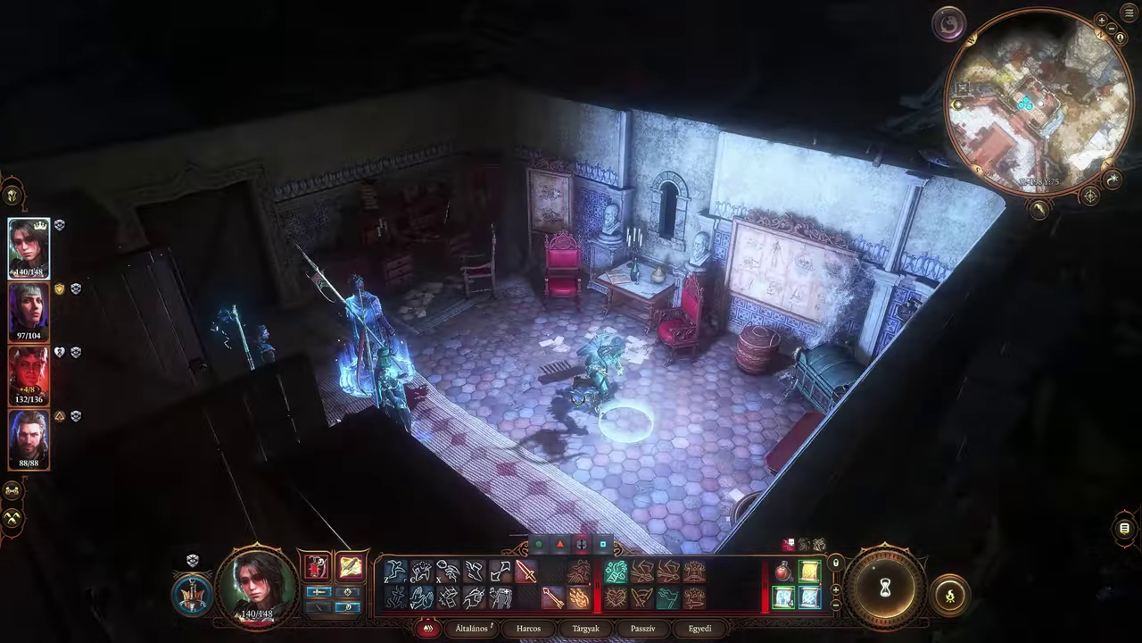
pyautogui.press('q')
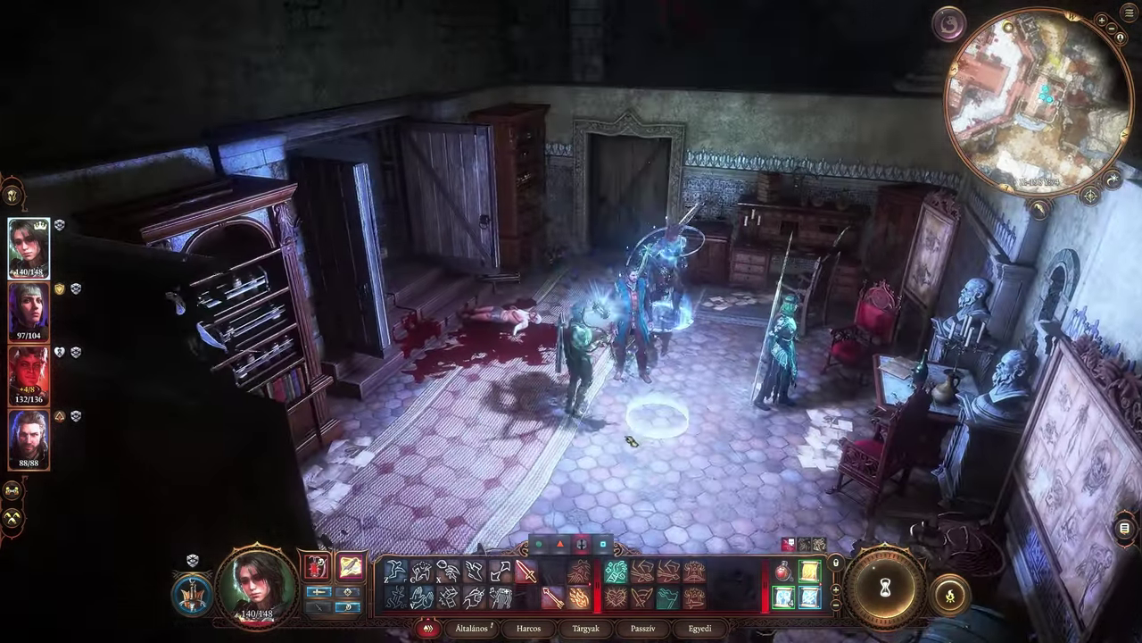
pyautogui.press('i')
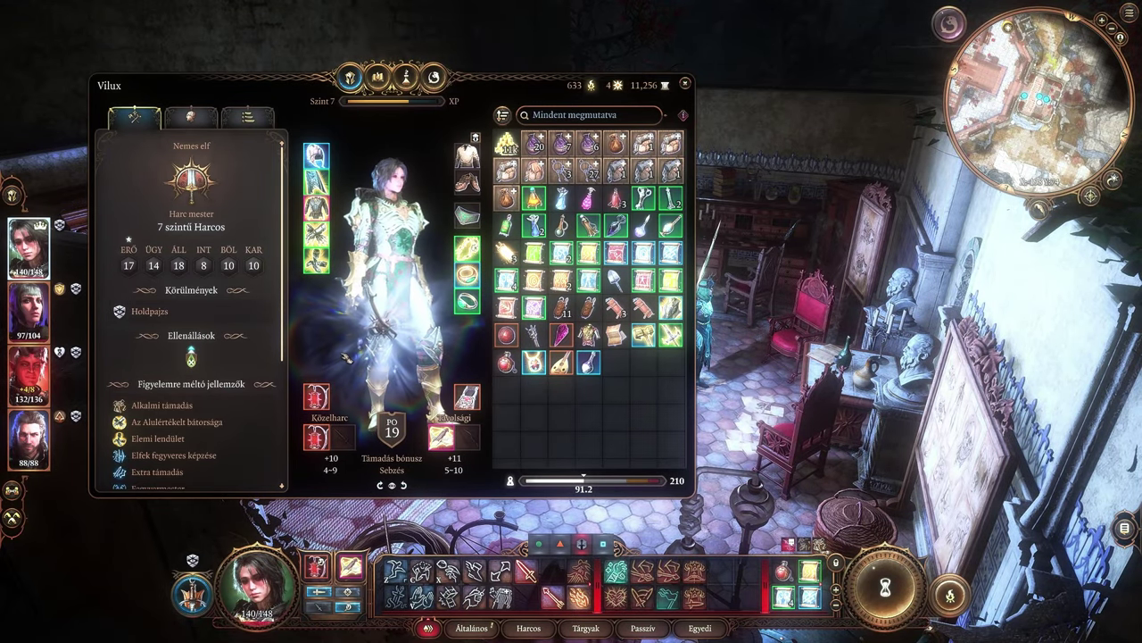
pyautogui.press('i')
pyautogui.press('q')
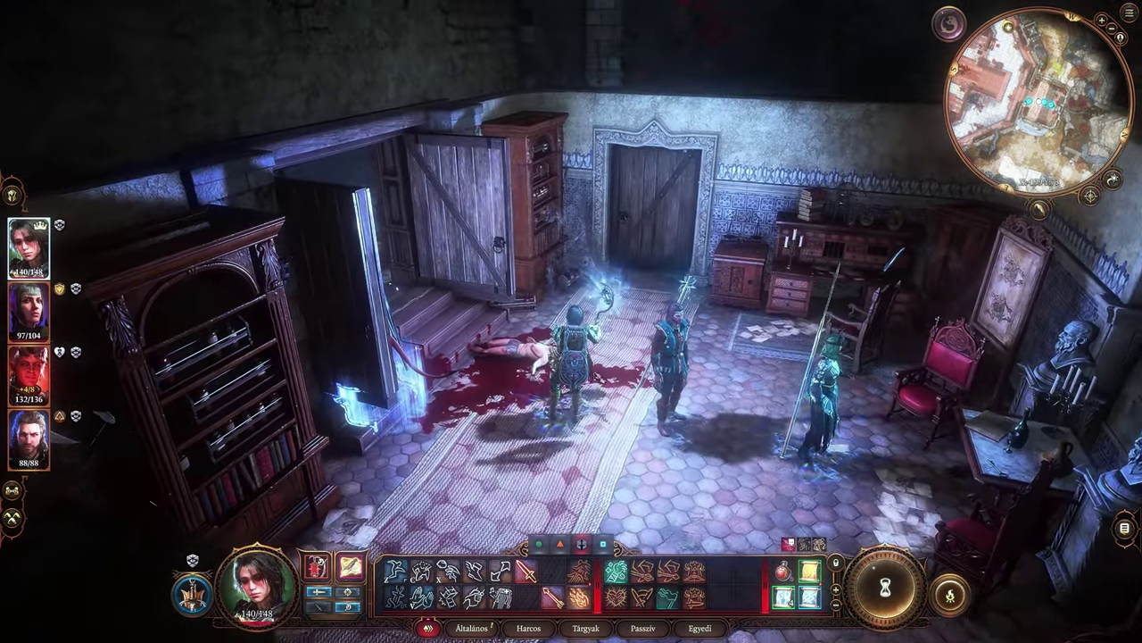
# Step: Examine the room's lighting and colours from several camera angles with the BG3 Bloom+HDR preset, briefly checking the ReShade overlay
pyautogui.press('q')
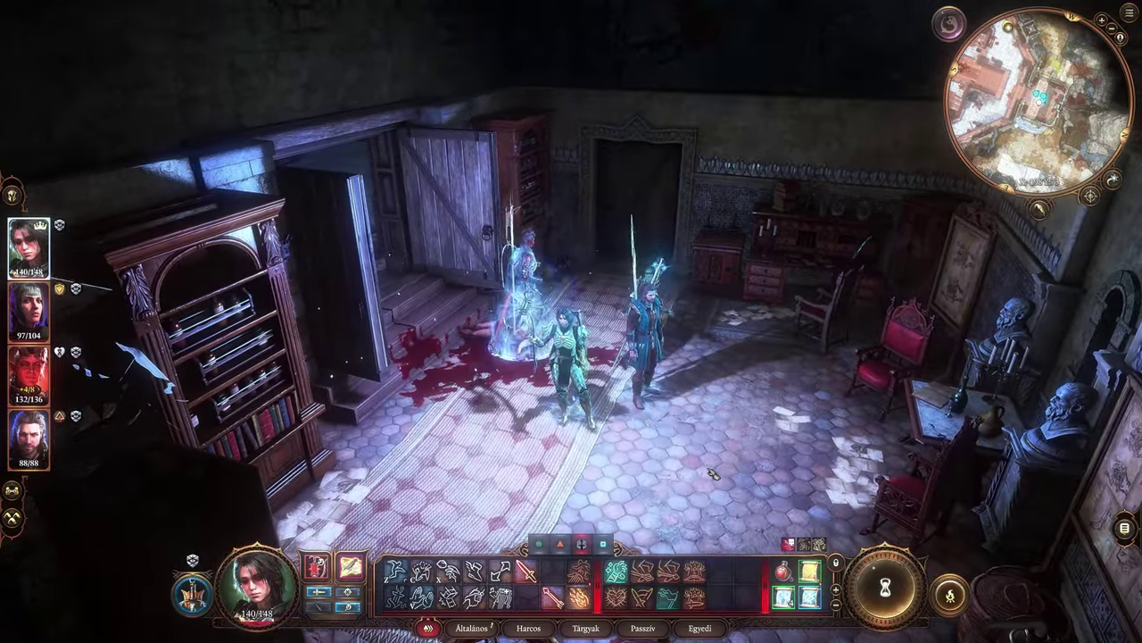
pyautogui.press('Insert')
pyautogui.press('q')
pyautogui.press('Insert')
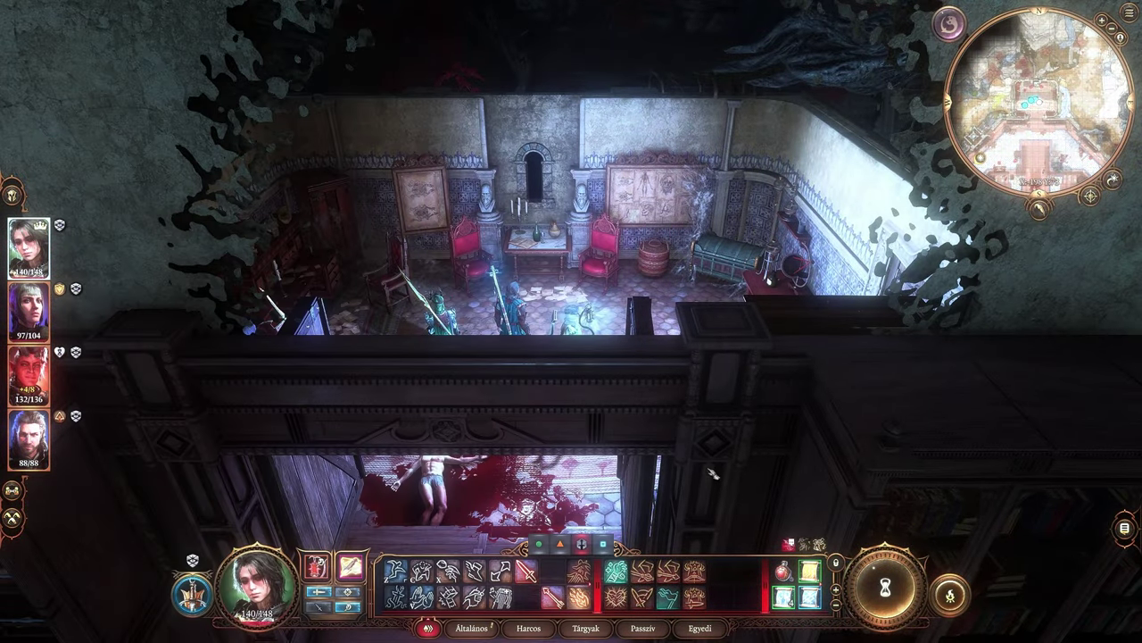
pyautogui.press('q')
pyautogui.press('Home')
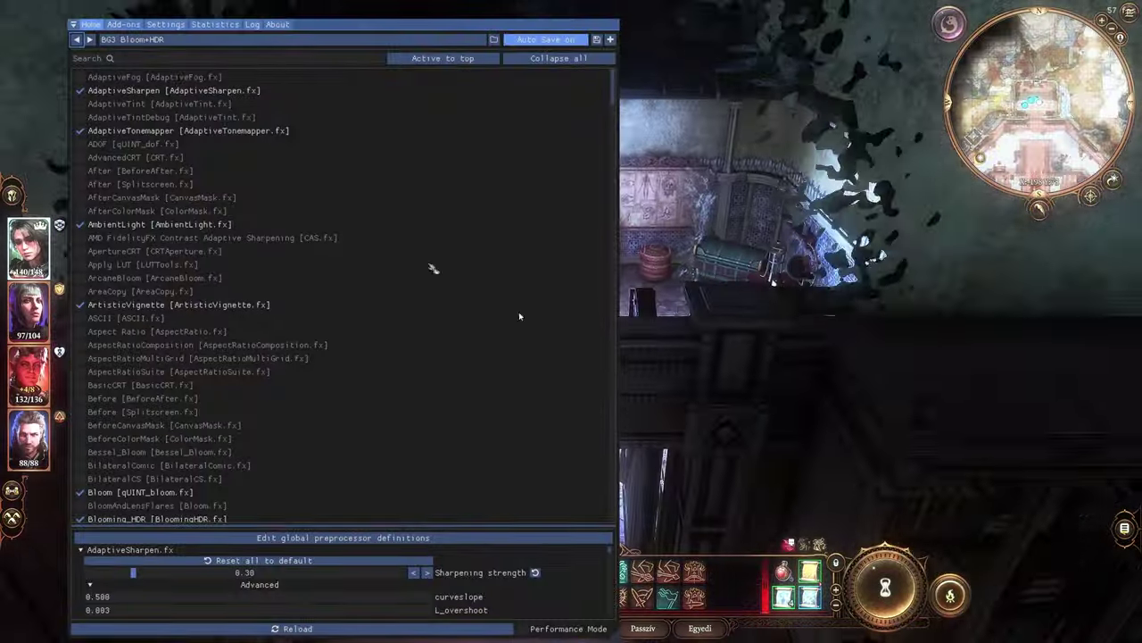
pyautogui.press('Home')
pyautogui.press('q')
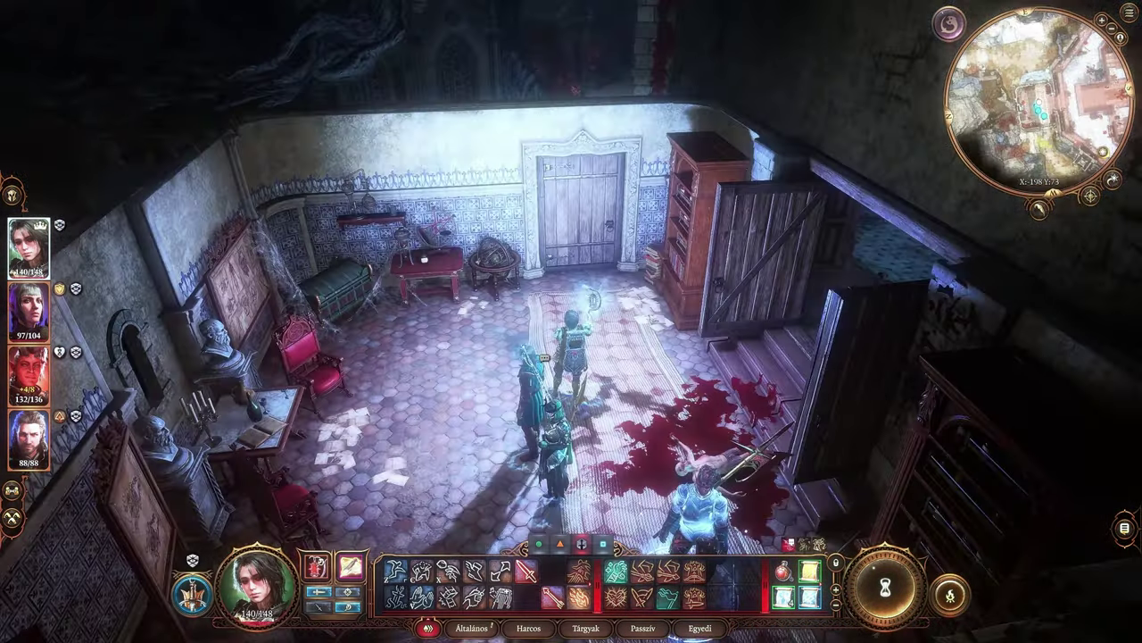
pyautogui.press('q')
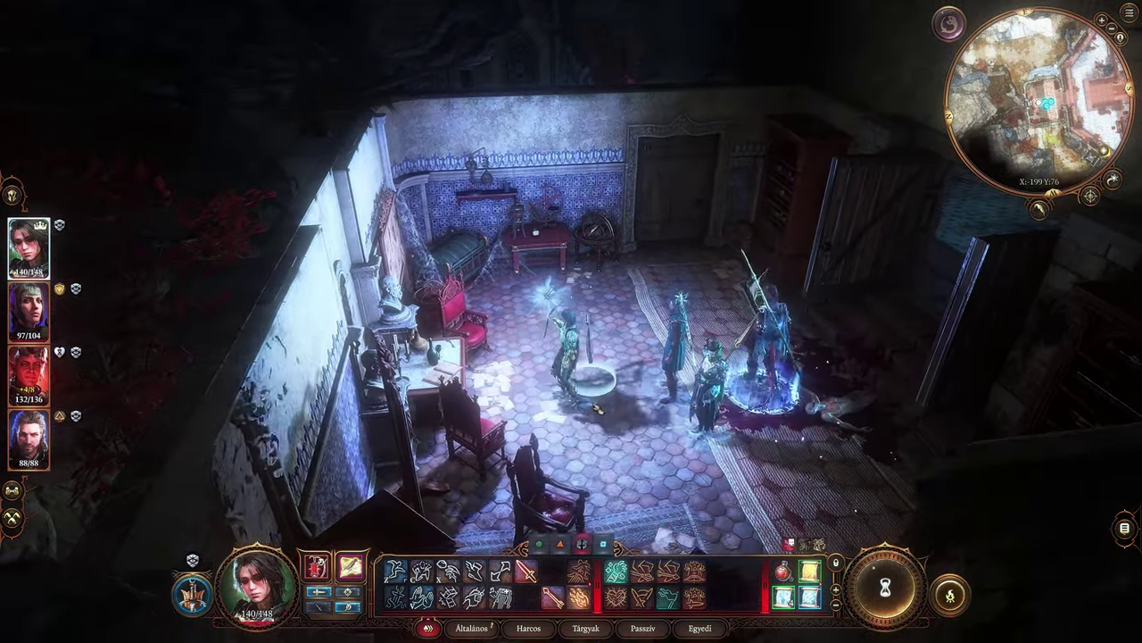
# Step: Bring up the ReShade overlay and choose BG3 Bloom+HDR(Lower brightness).ini as the preset
pyautogui.press('Home')
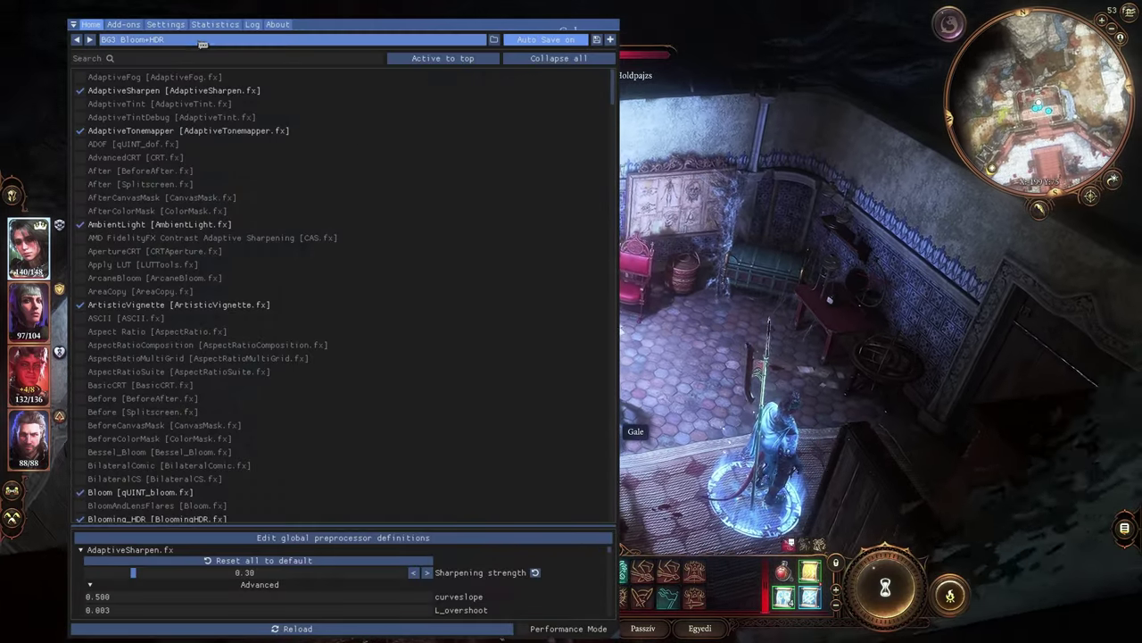
pyautogui.click(192, 41)
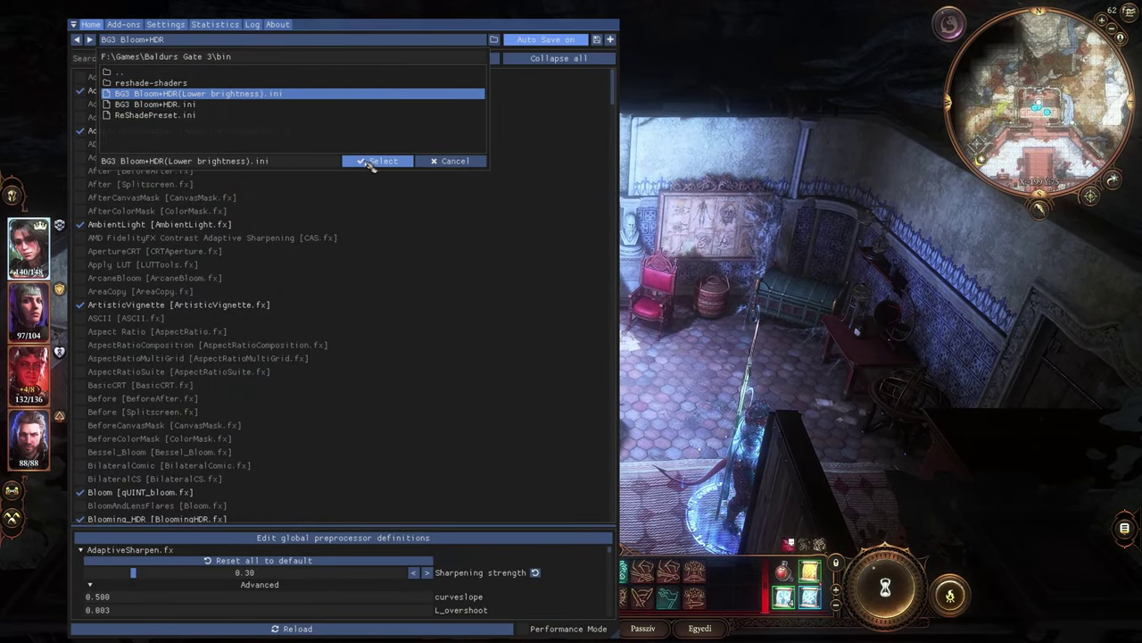